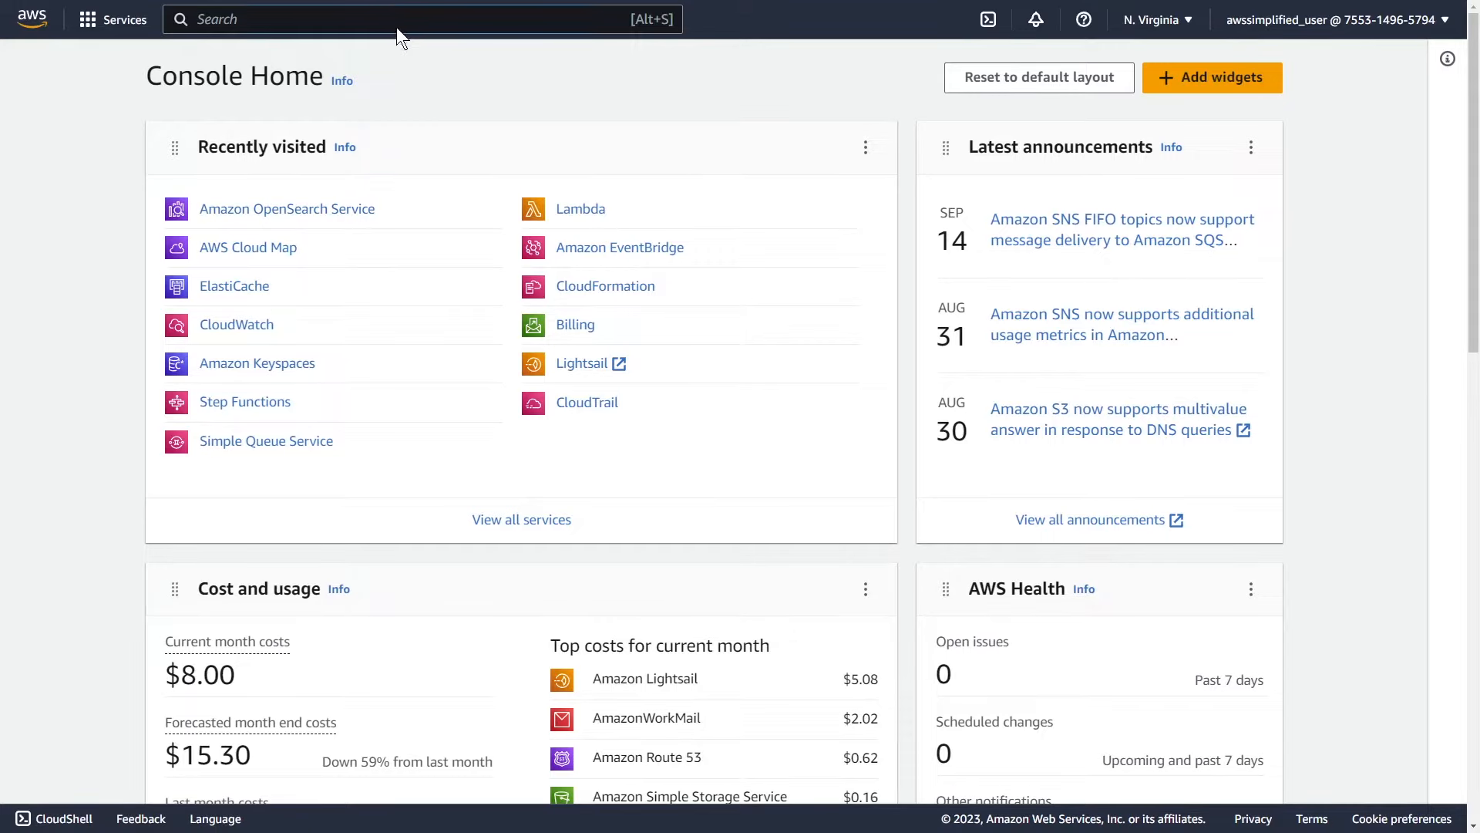
Step: Search the console for 'opensearch', go to Amazon OpenSearch Service, and start a new domain
type("opensearch")
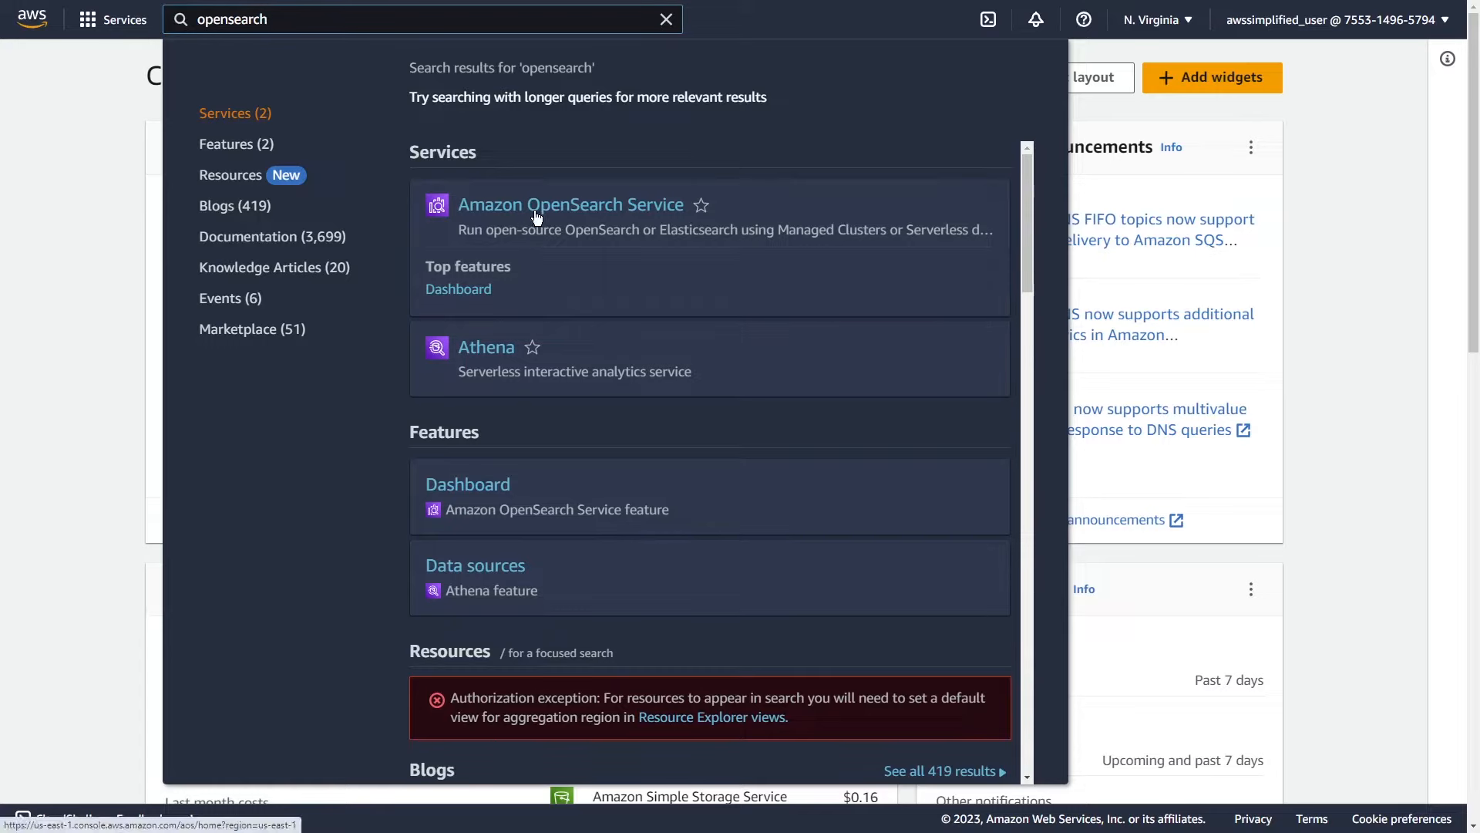
left_click(532, 220)
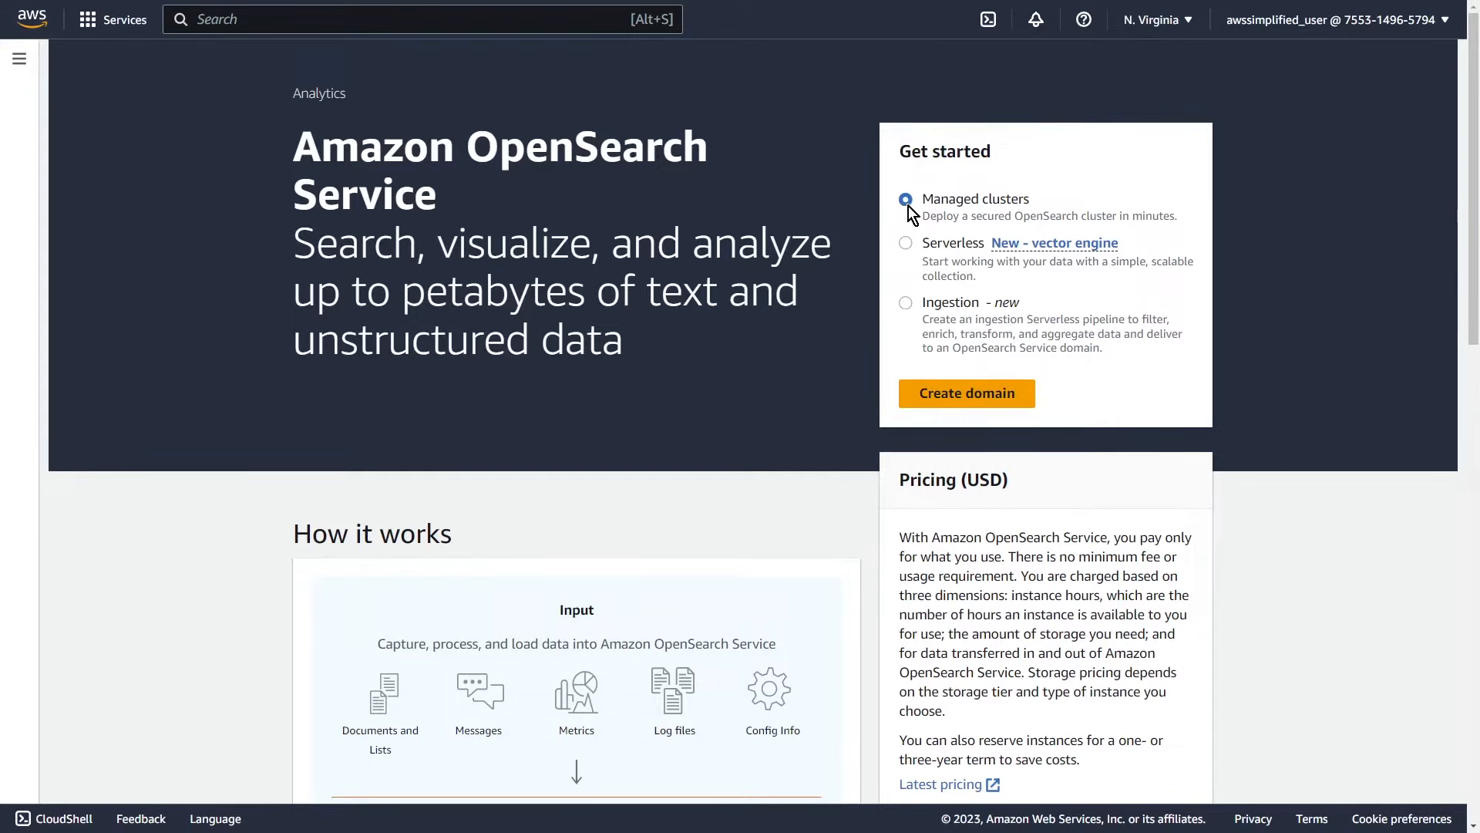
left_click(953, 397)
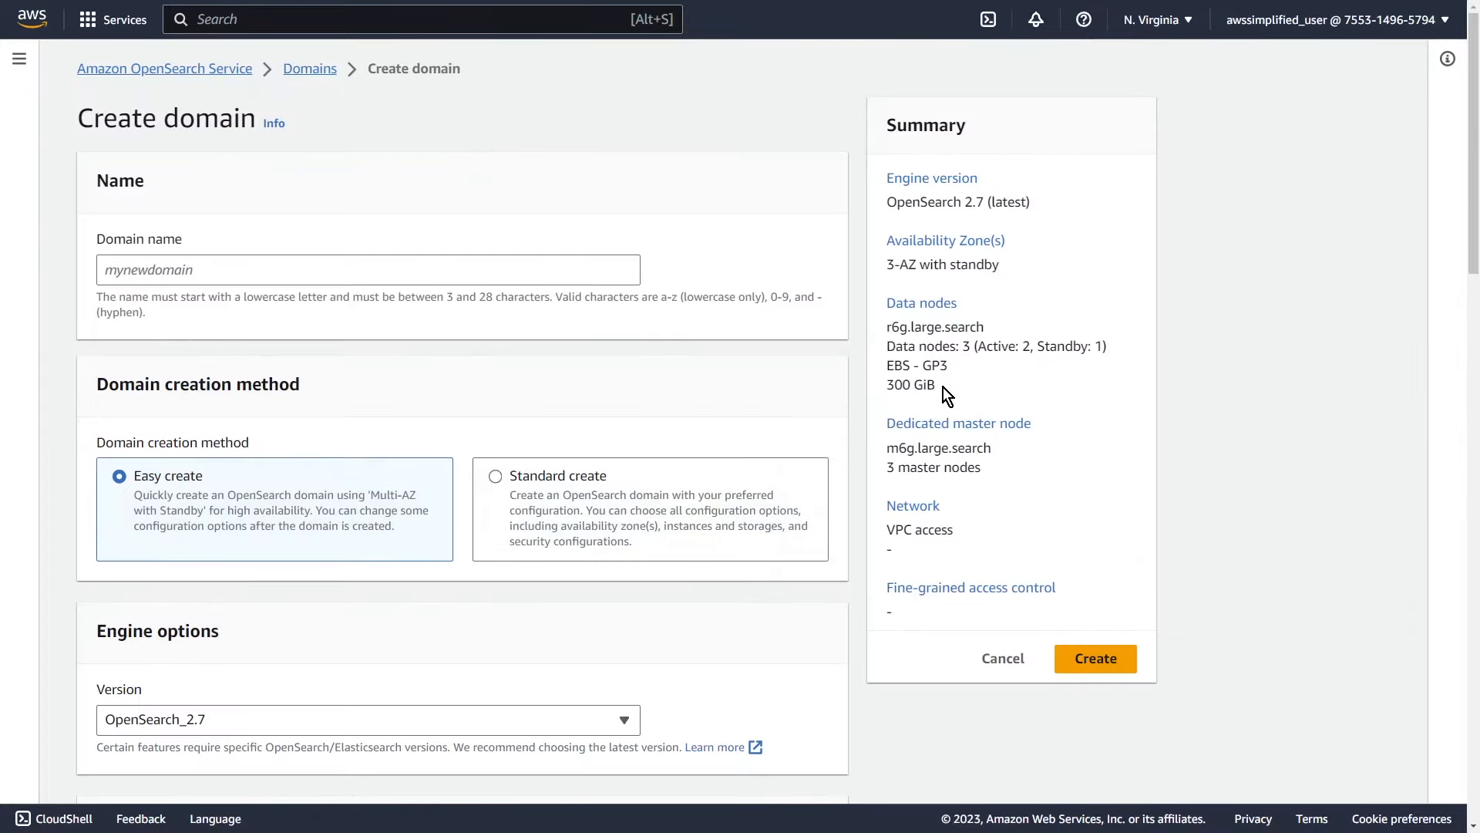
Step: Enter 'mydomain' as the new domain's name
left_click(183, 276)
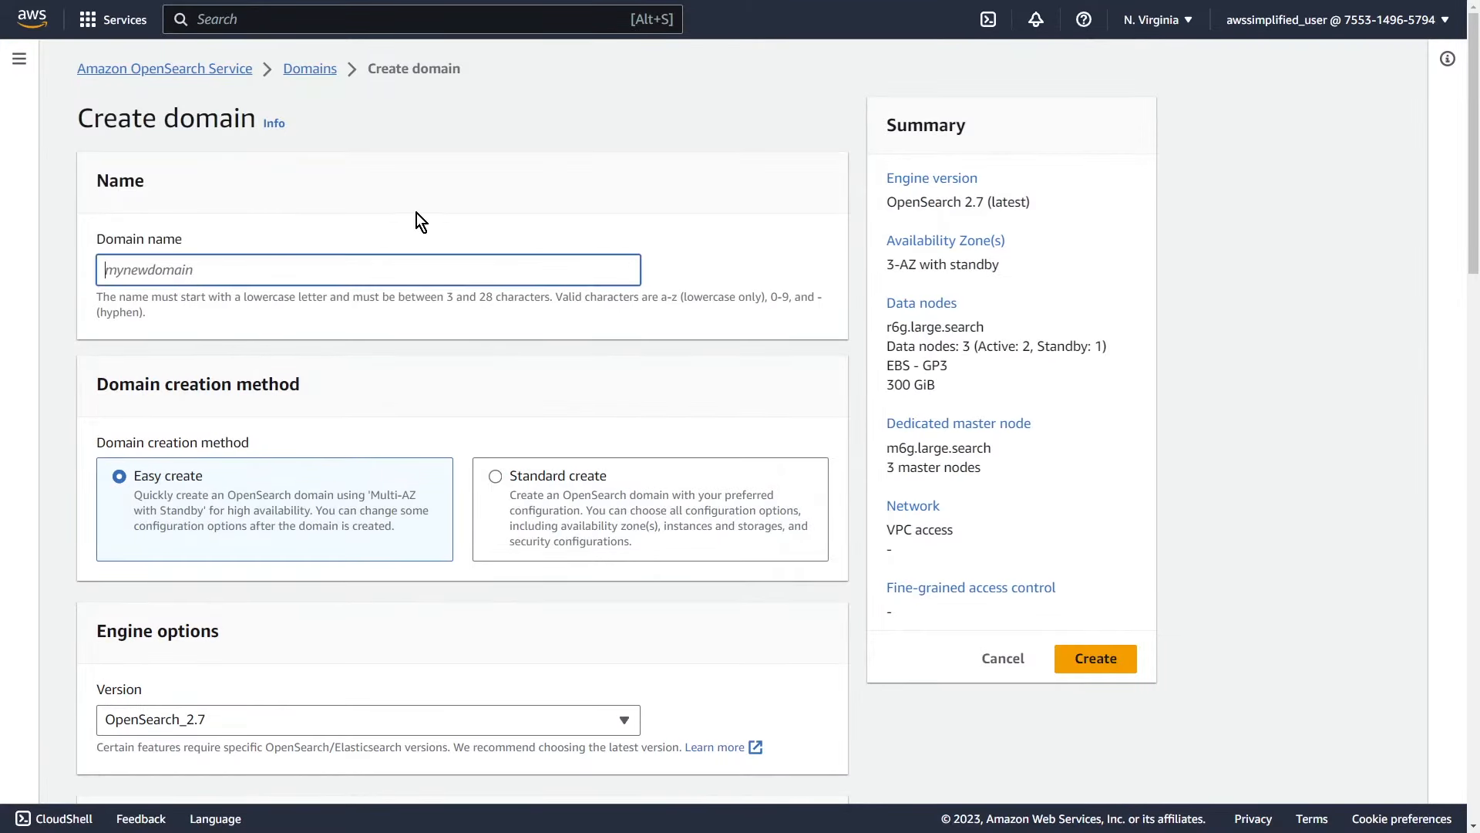
type("mydomain")
scroll(291, 401, "down", 1)
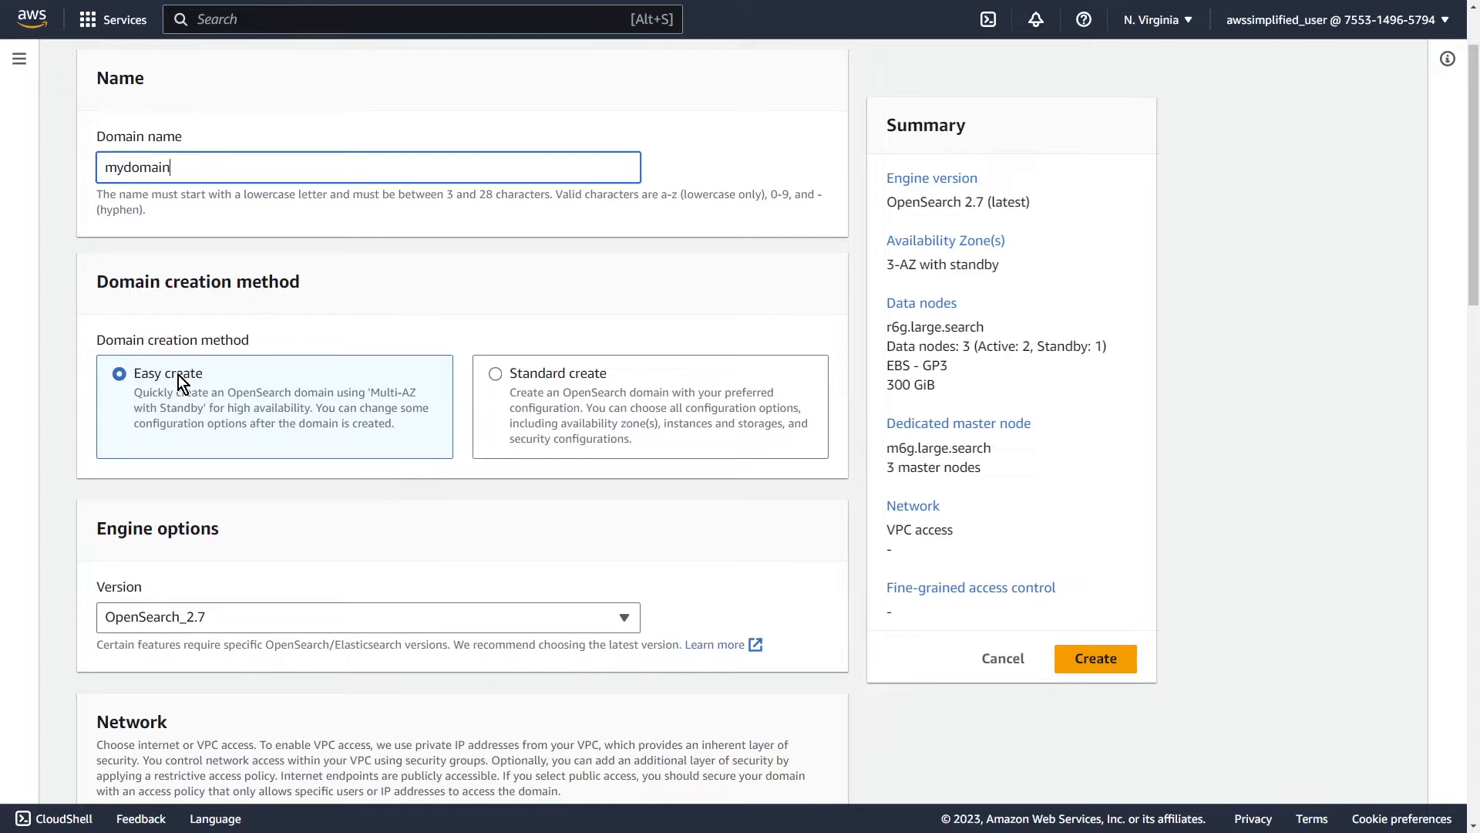
Step: Switch the creation method to Standard create and pick the Dev/test template
left_click(496, 375)
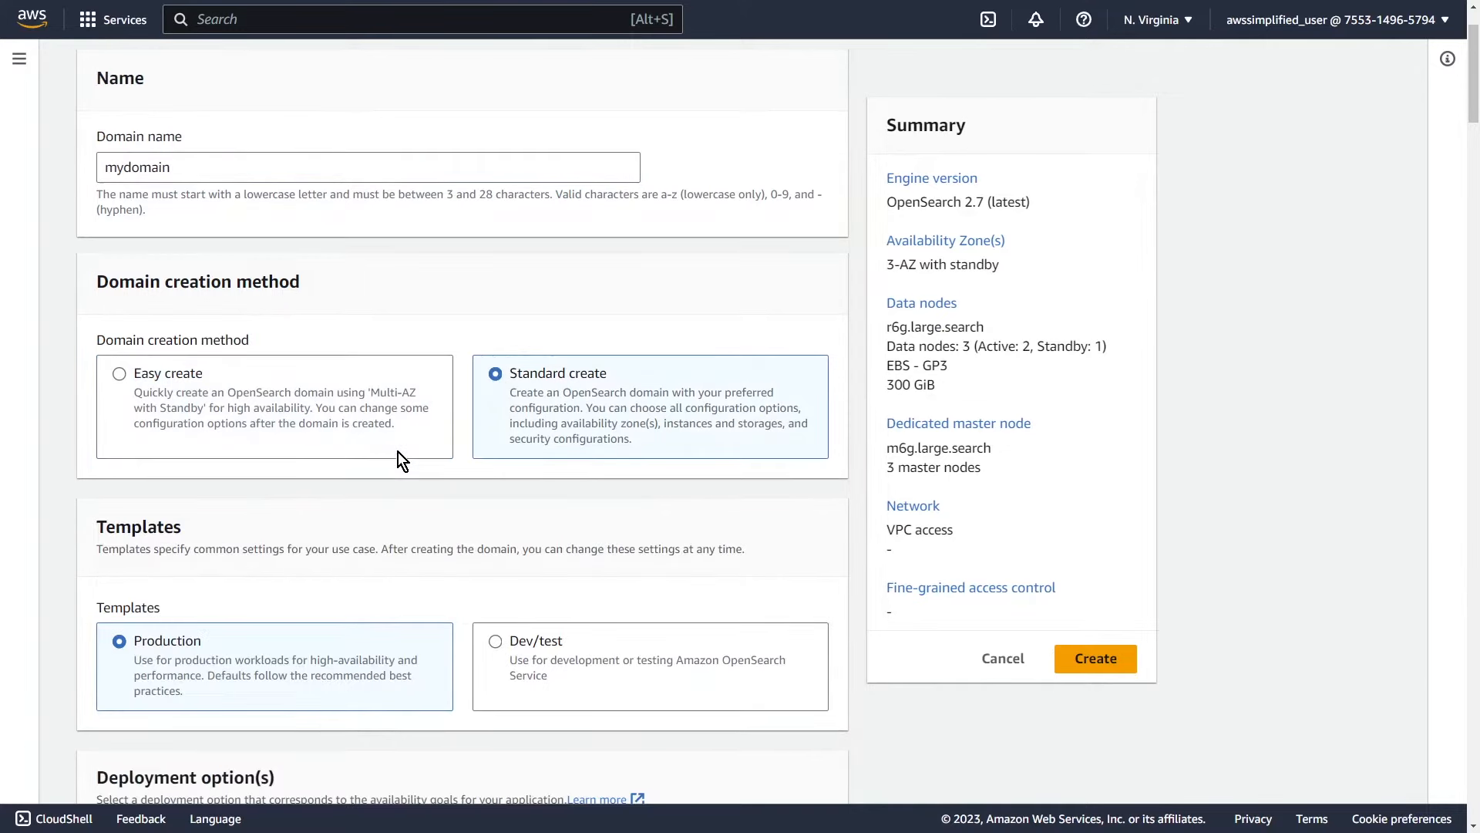
scroll(398, 452, "down", 3)
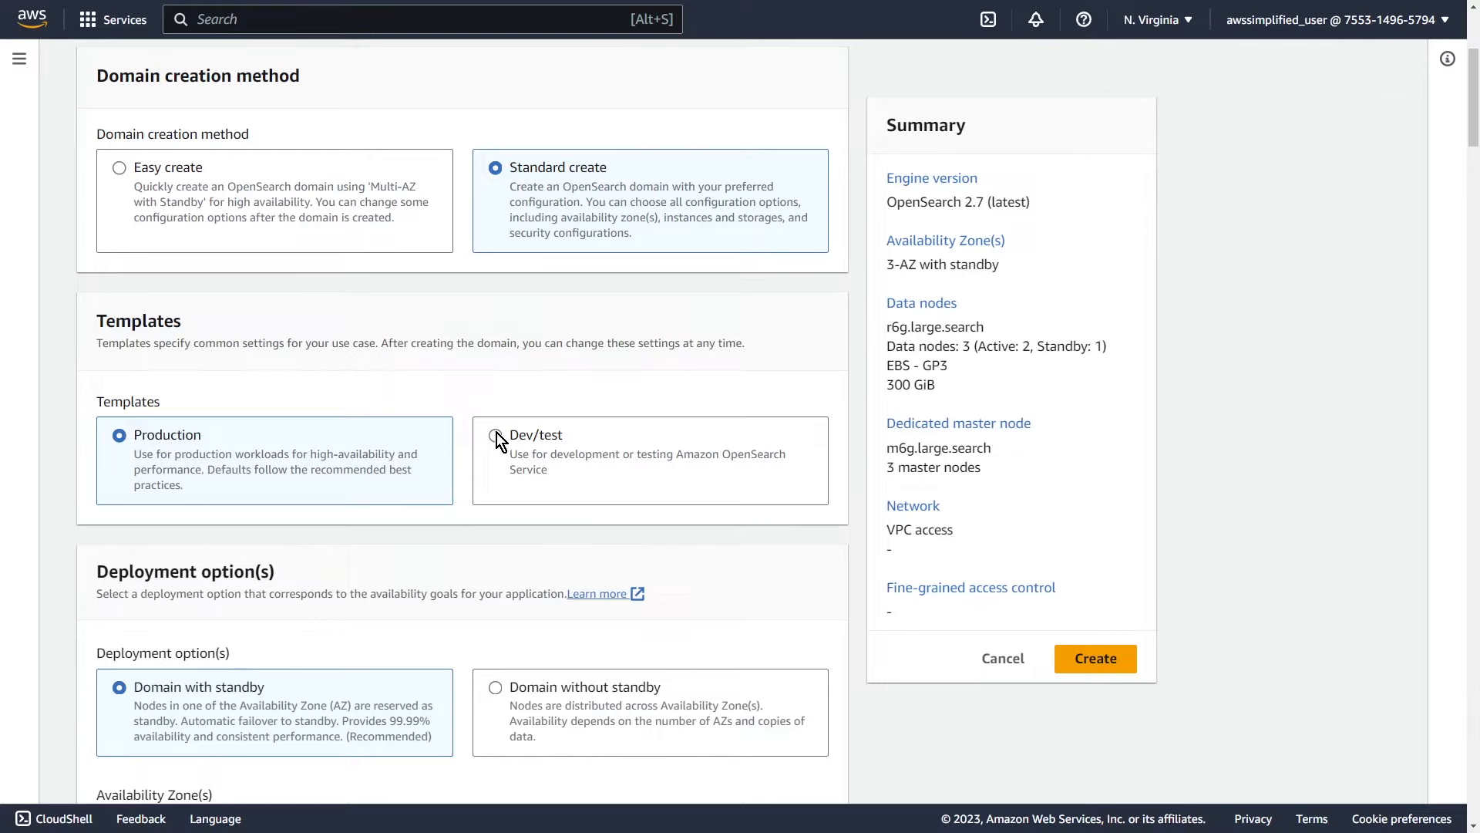
left_click(498, 436)
scroll(540, 517, "down", 3)
scroll(531, 512, "down", 1)
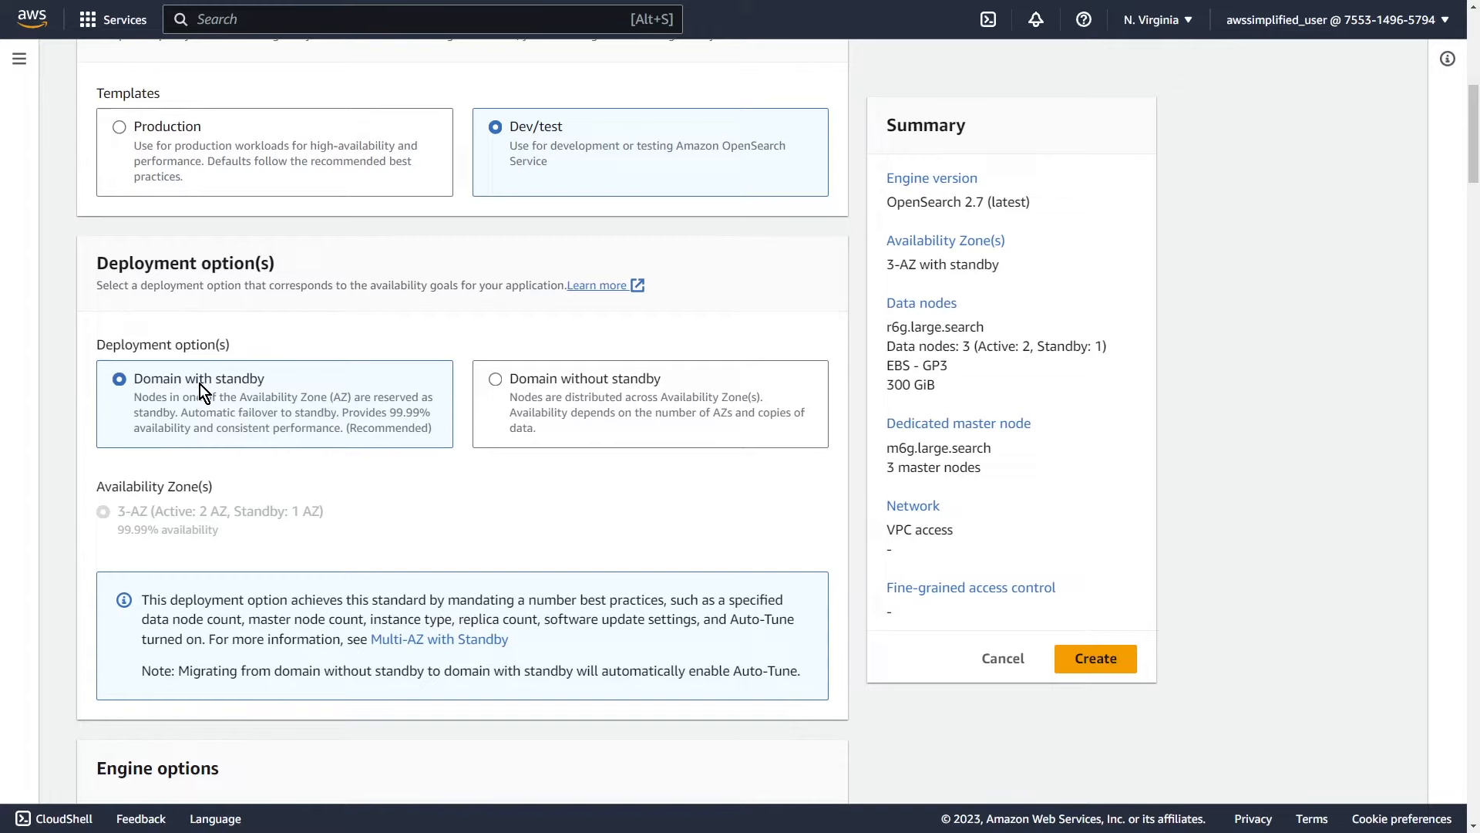
Step: Deploy without standby in 1-AZ and keep OpenSearch 2.7 (latest) as the engine version
left_click(496, 379)
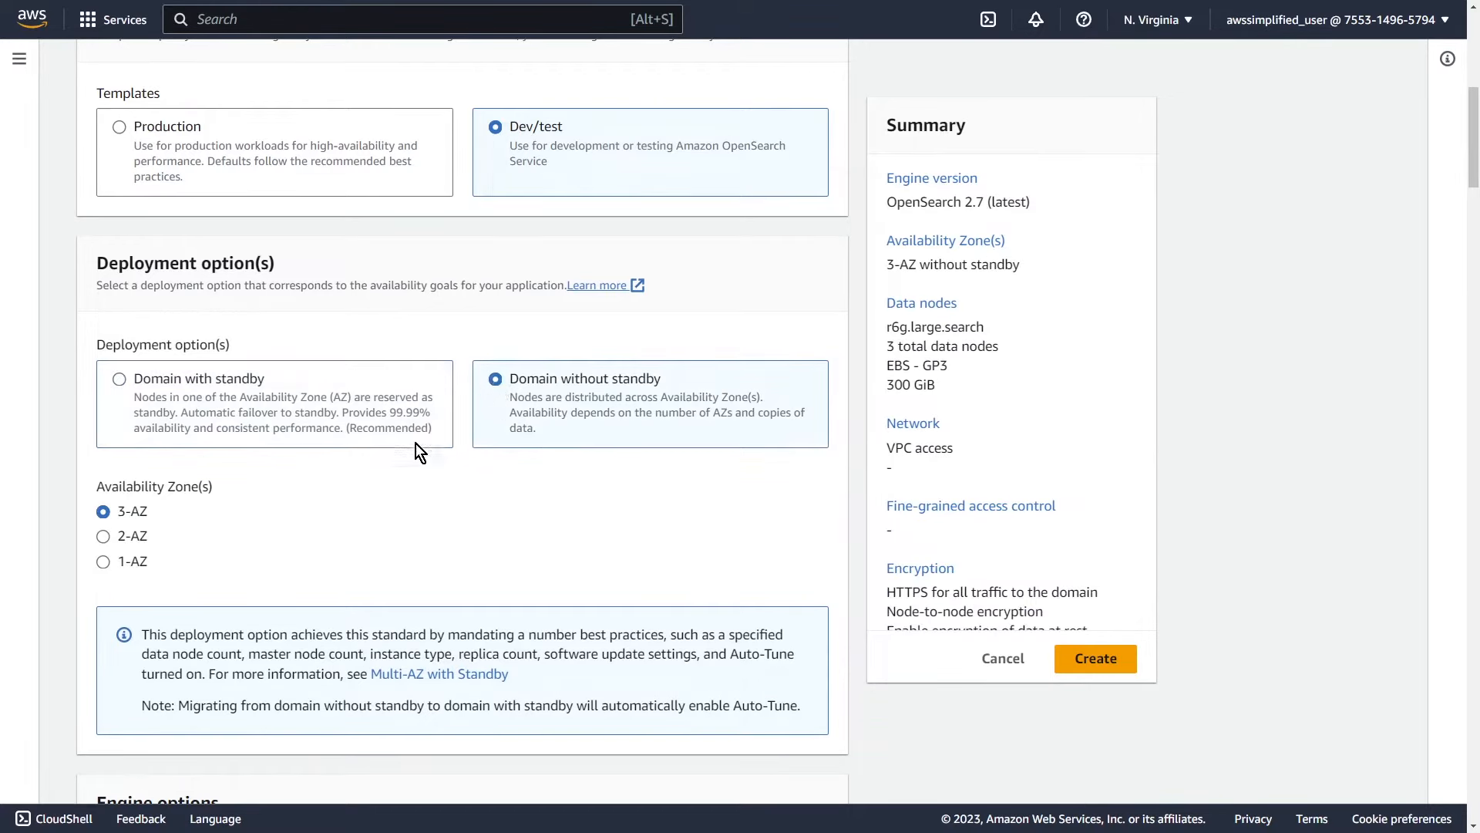
left_click(103, 562)
scroll(313, 575, "down", 5)
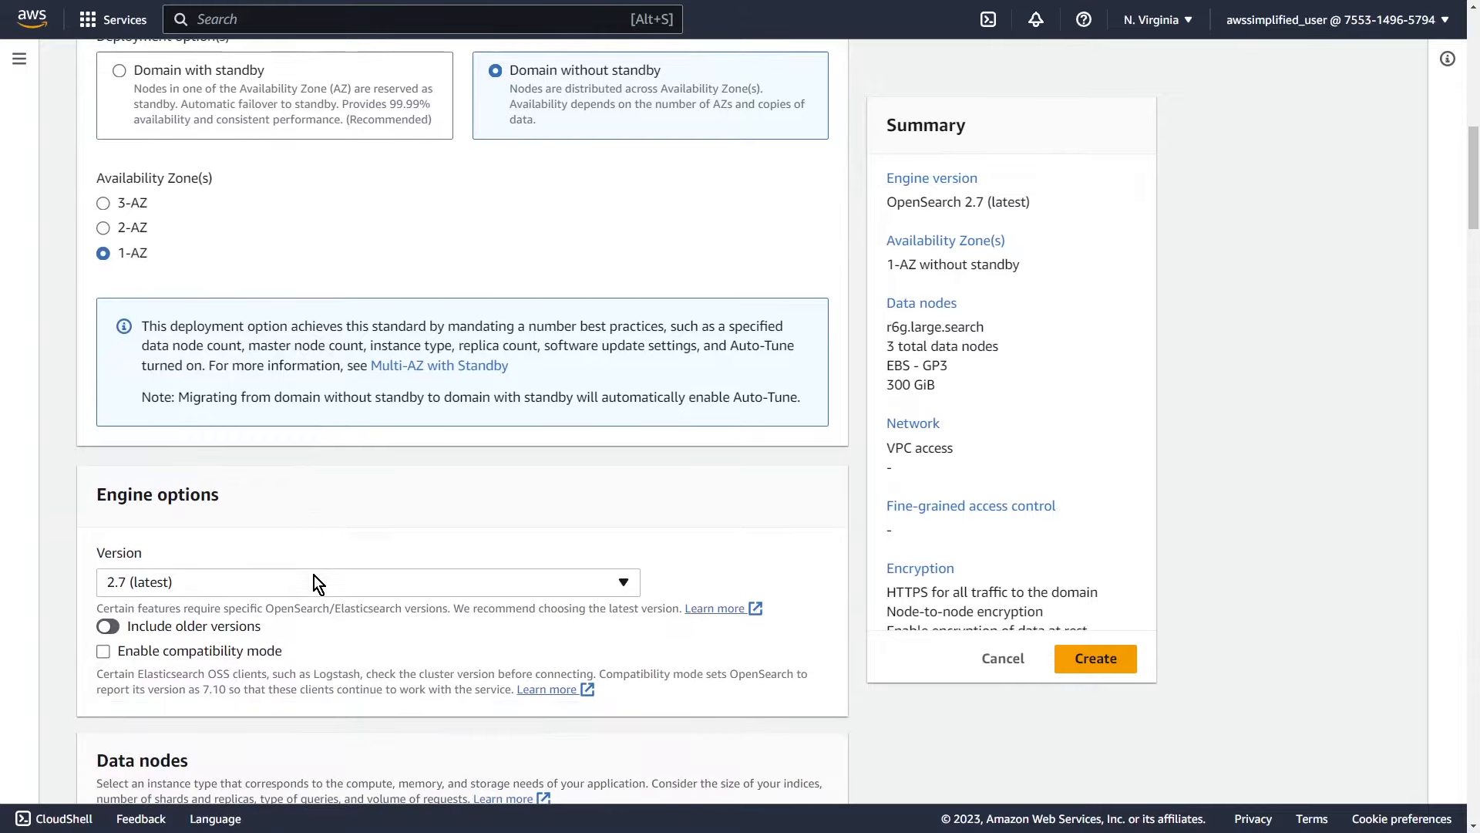
scroll(313, 576, "down", 1)
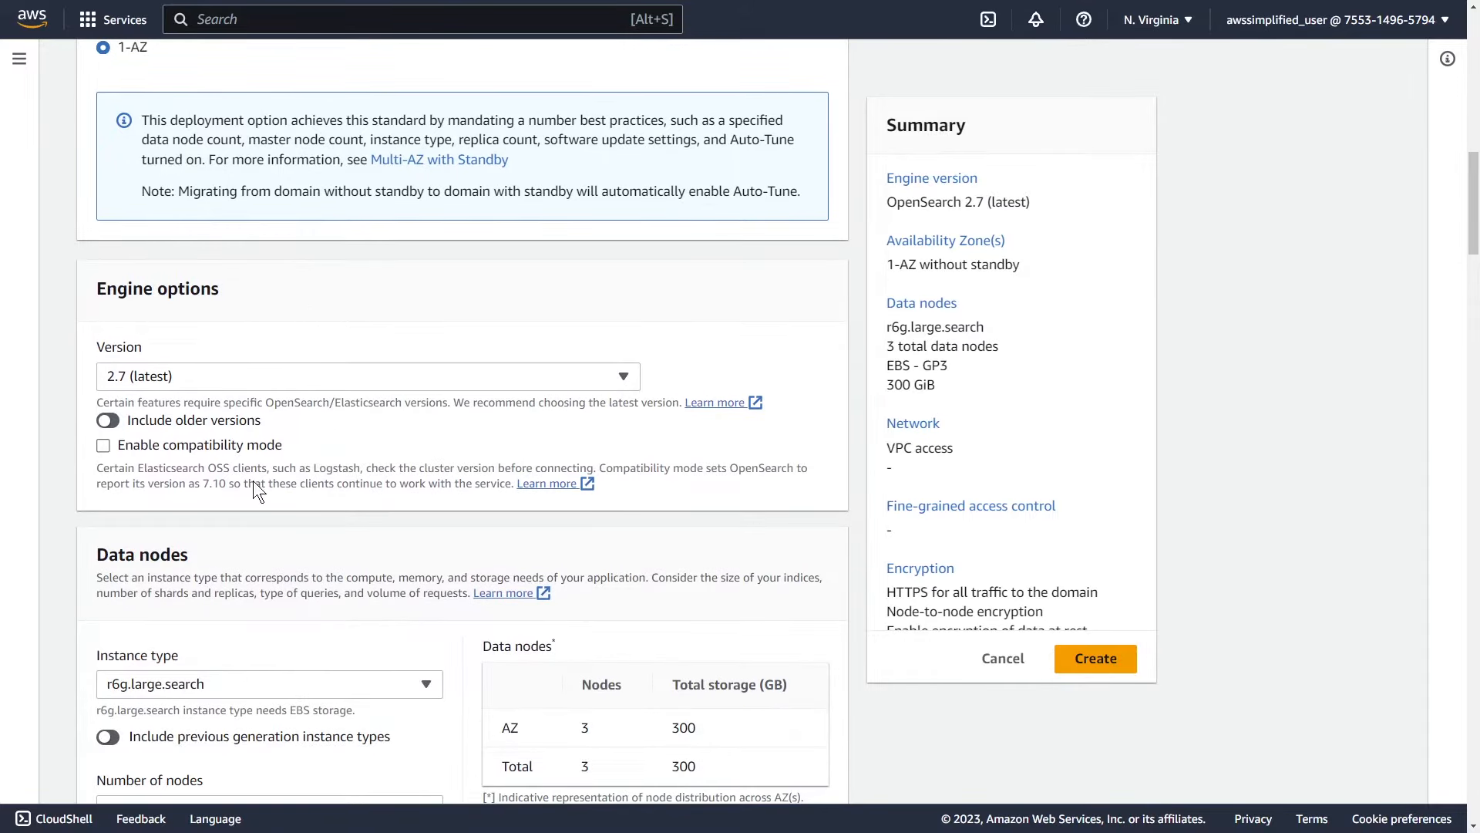
left_click(228, 385)
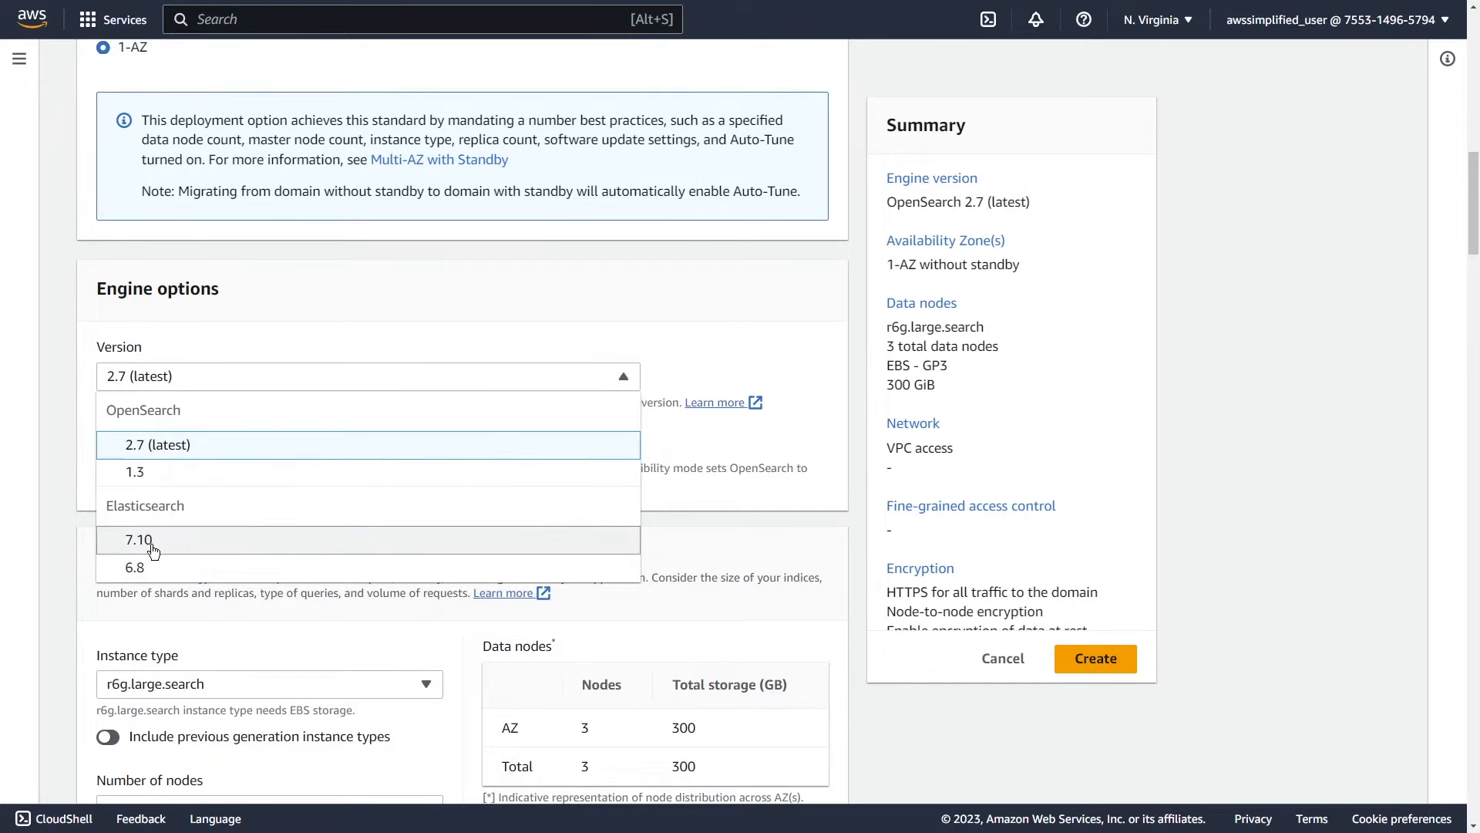
left_click(175, 455)
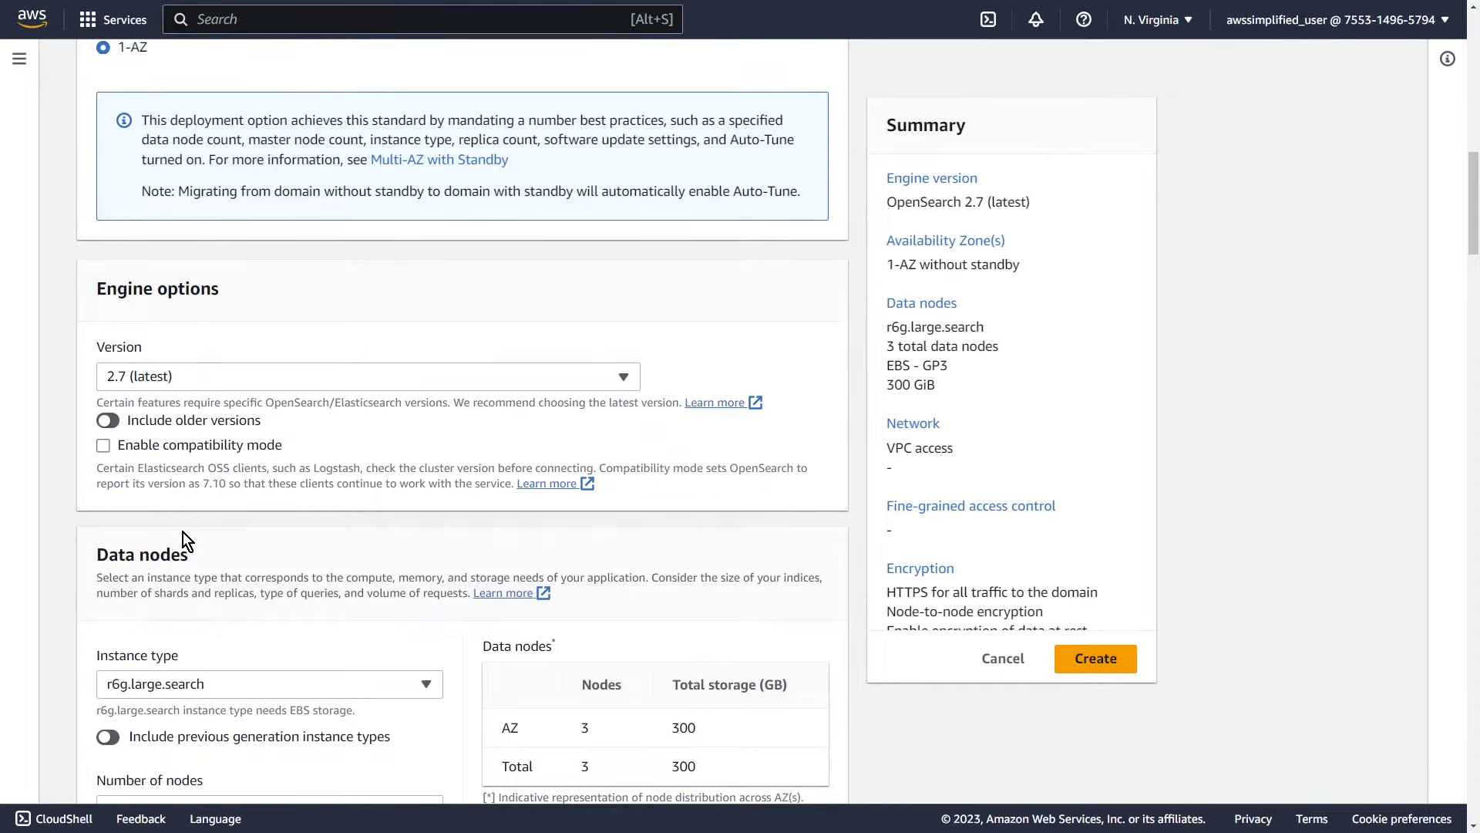
scroll(183, 536, "down", 5)
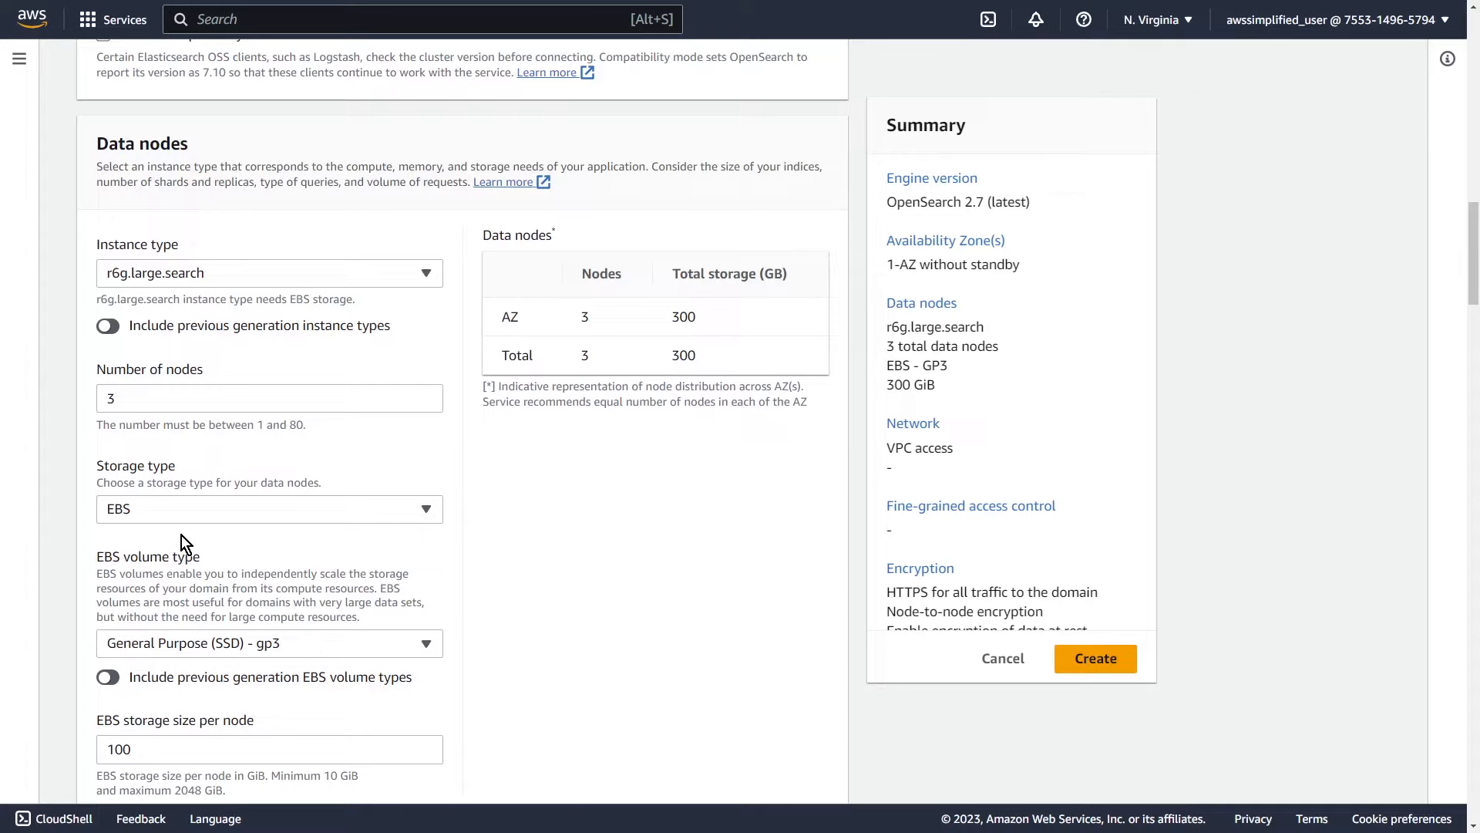
Step: Use t3.small.search as the data node instance type with 1 node
left_click(169, 276)
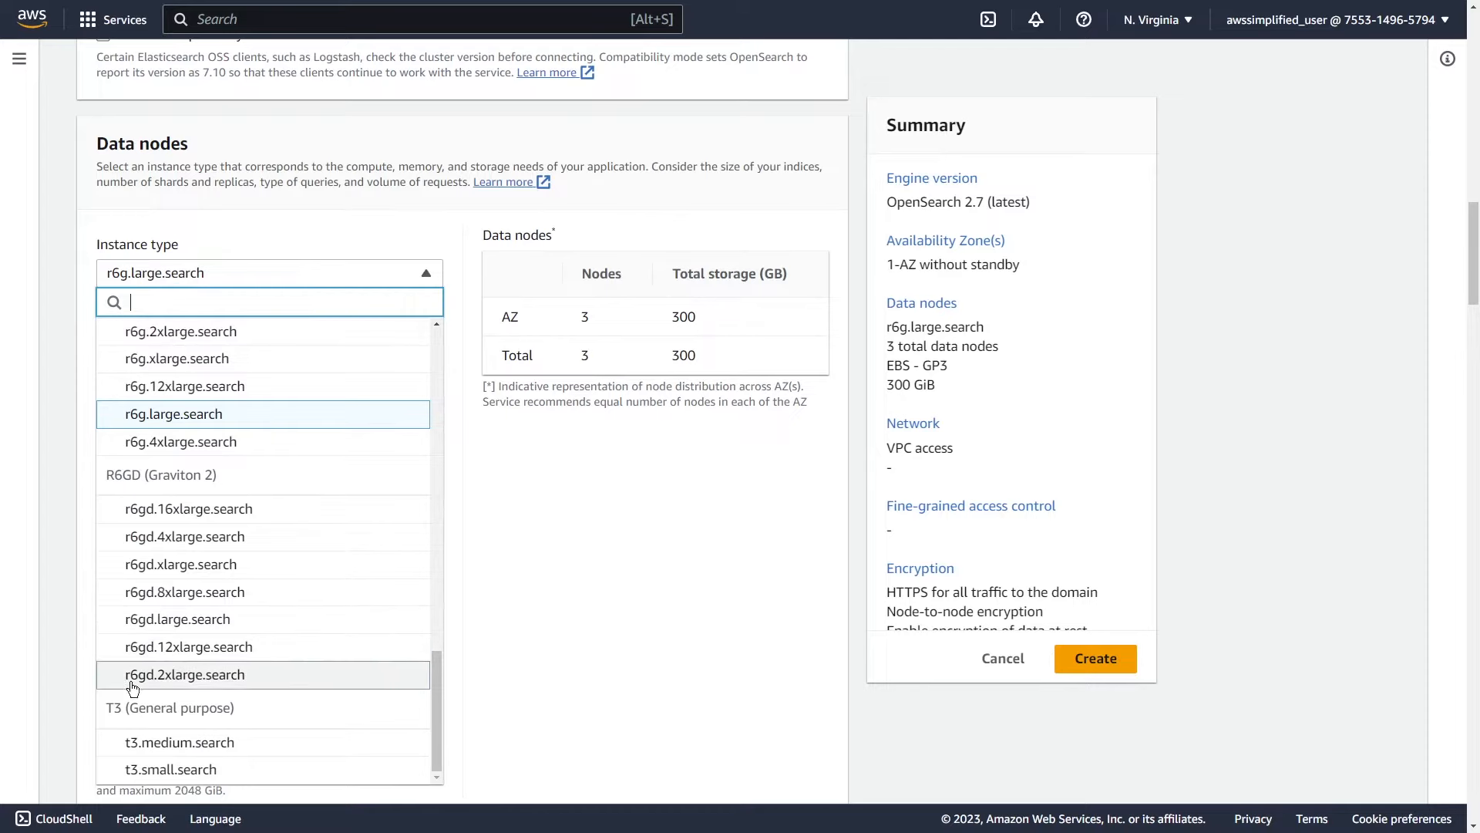
left_click(159, 778)
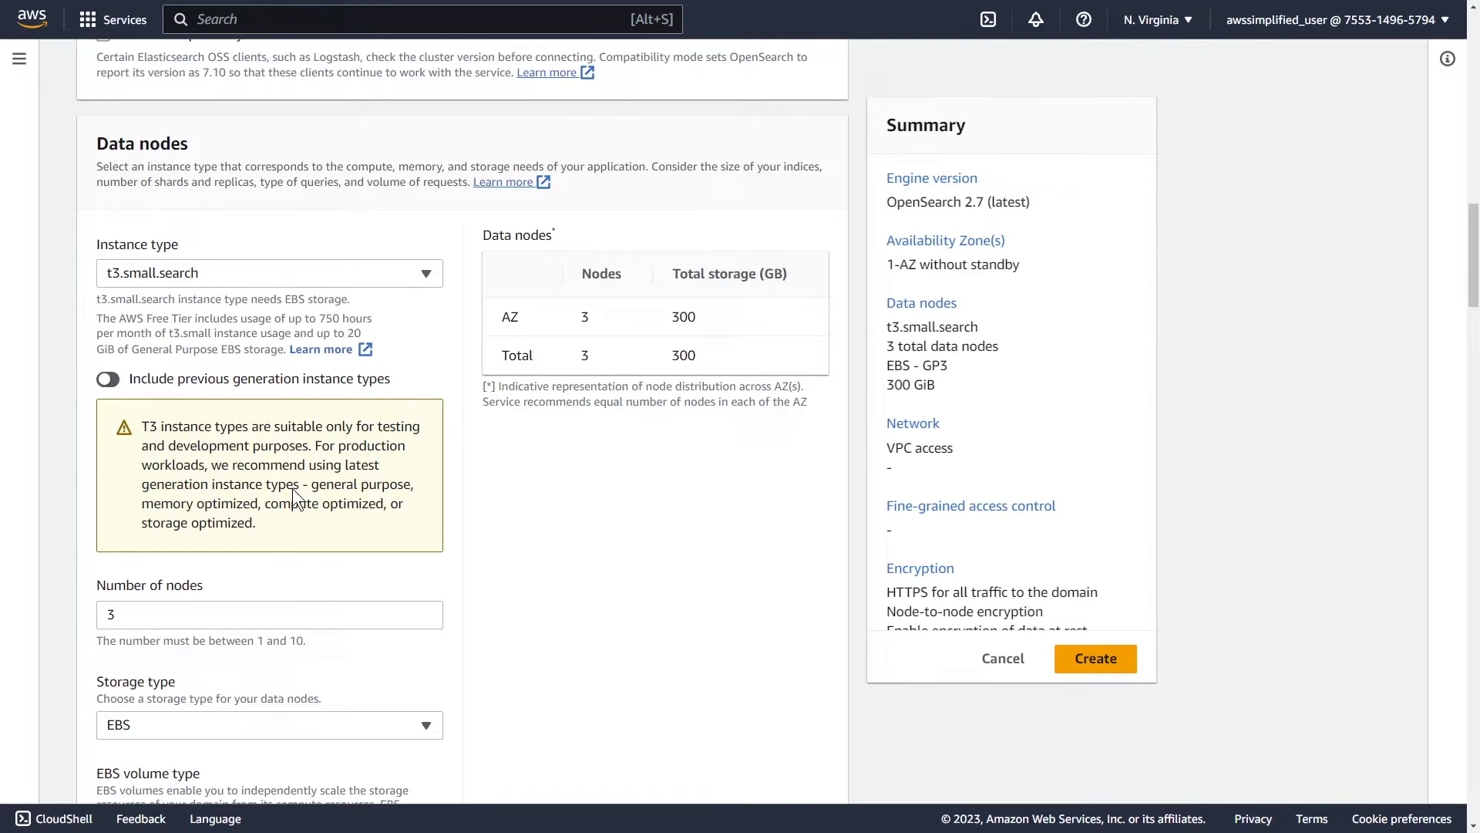
scroll(289, 501, "down", 1)
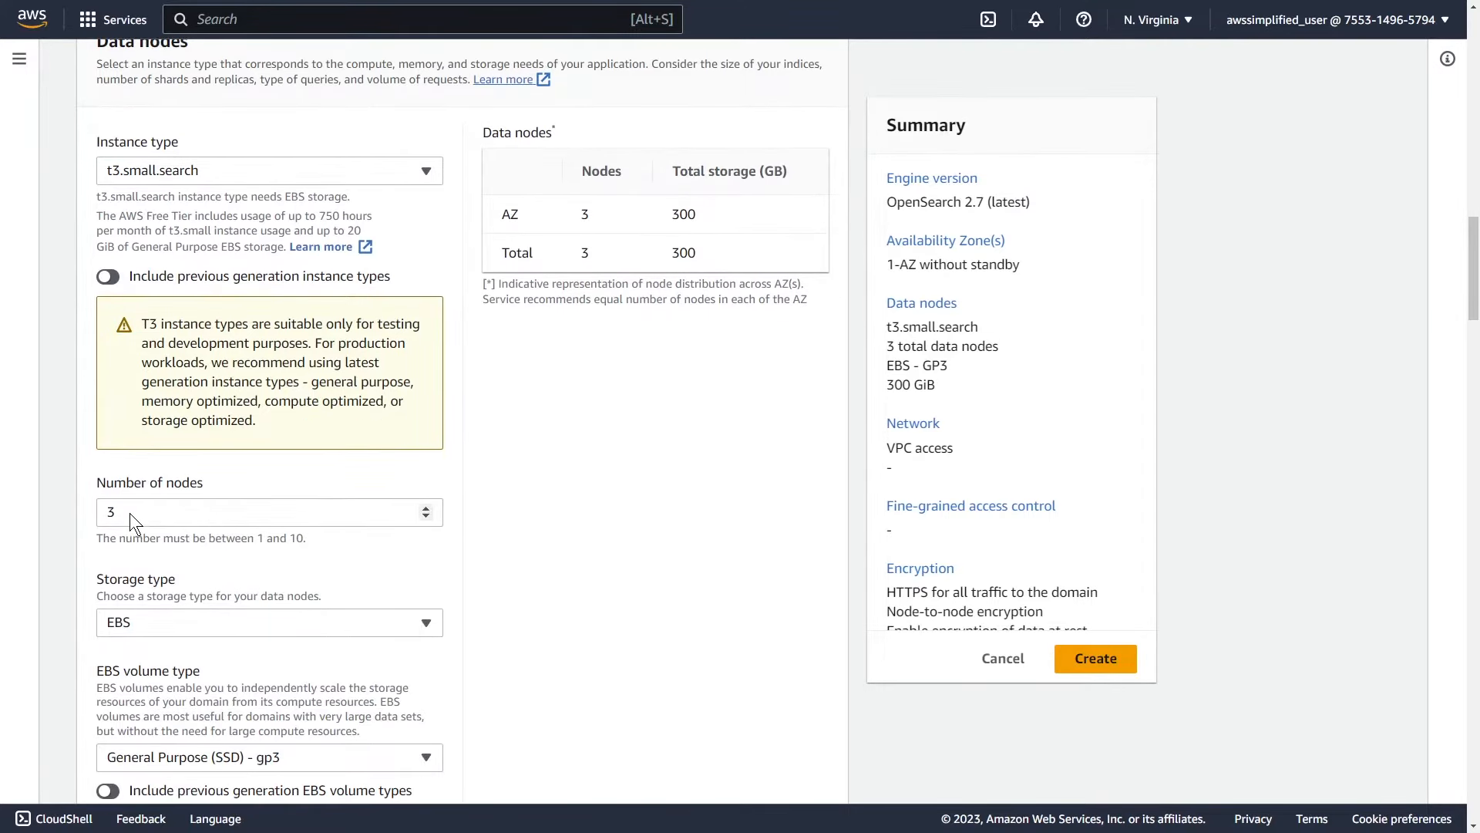
double_click(109, 512)
type("1")
left_click(448, 555)
scroll(447, 555, "down", 1)
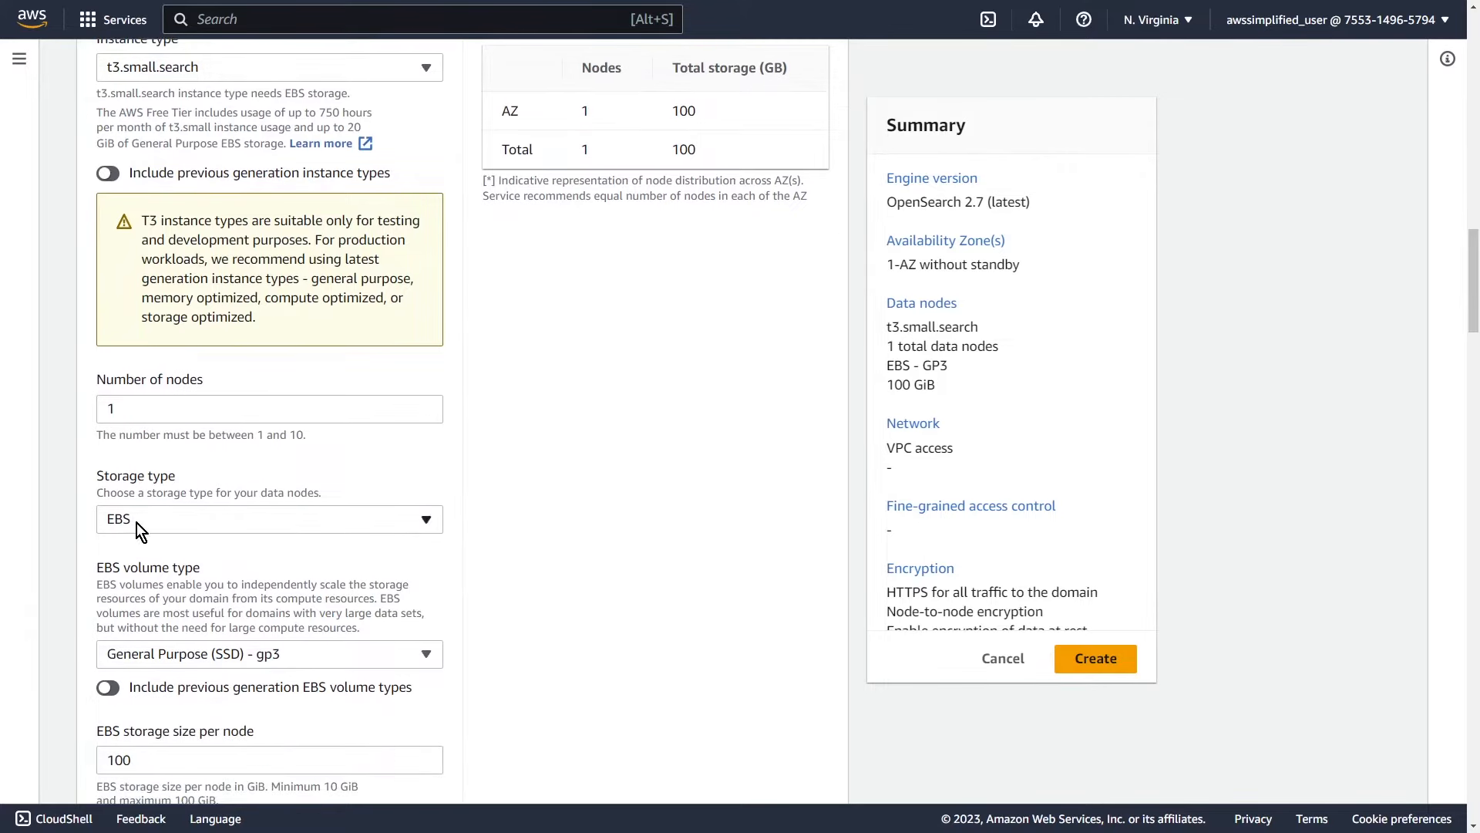
Step: Keep gp3 as the EBS volume type and set storage per node to 10 GiB
scroll(132, 581, "down", 2)
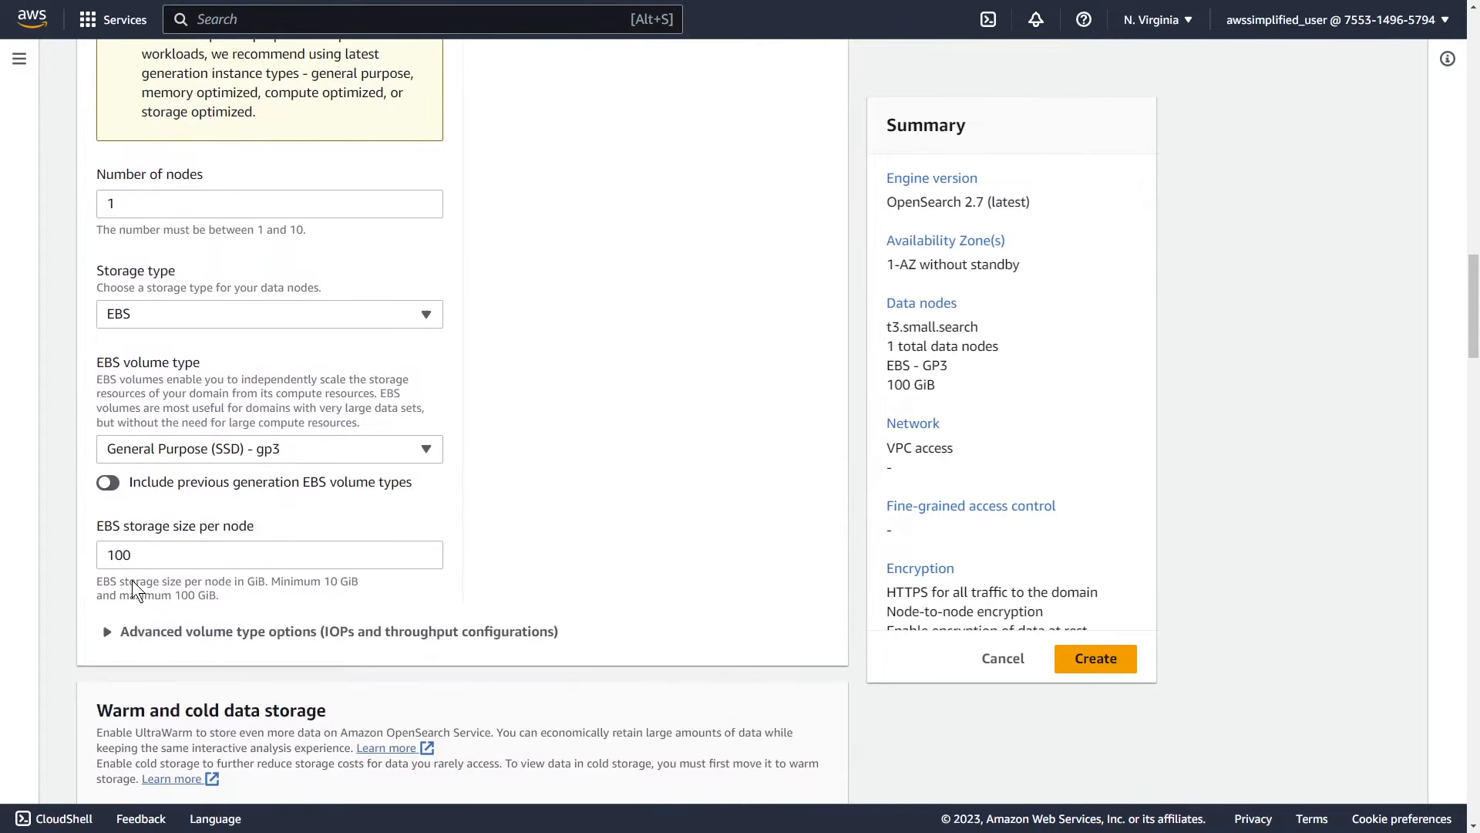
left_click(160, 452)
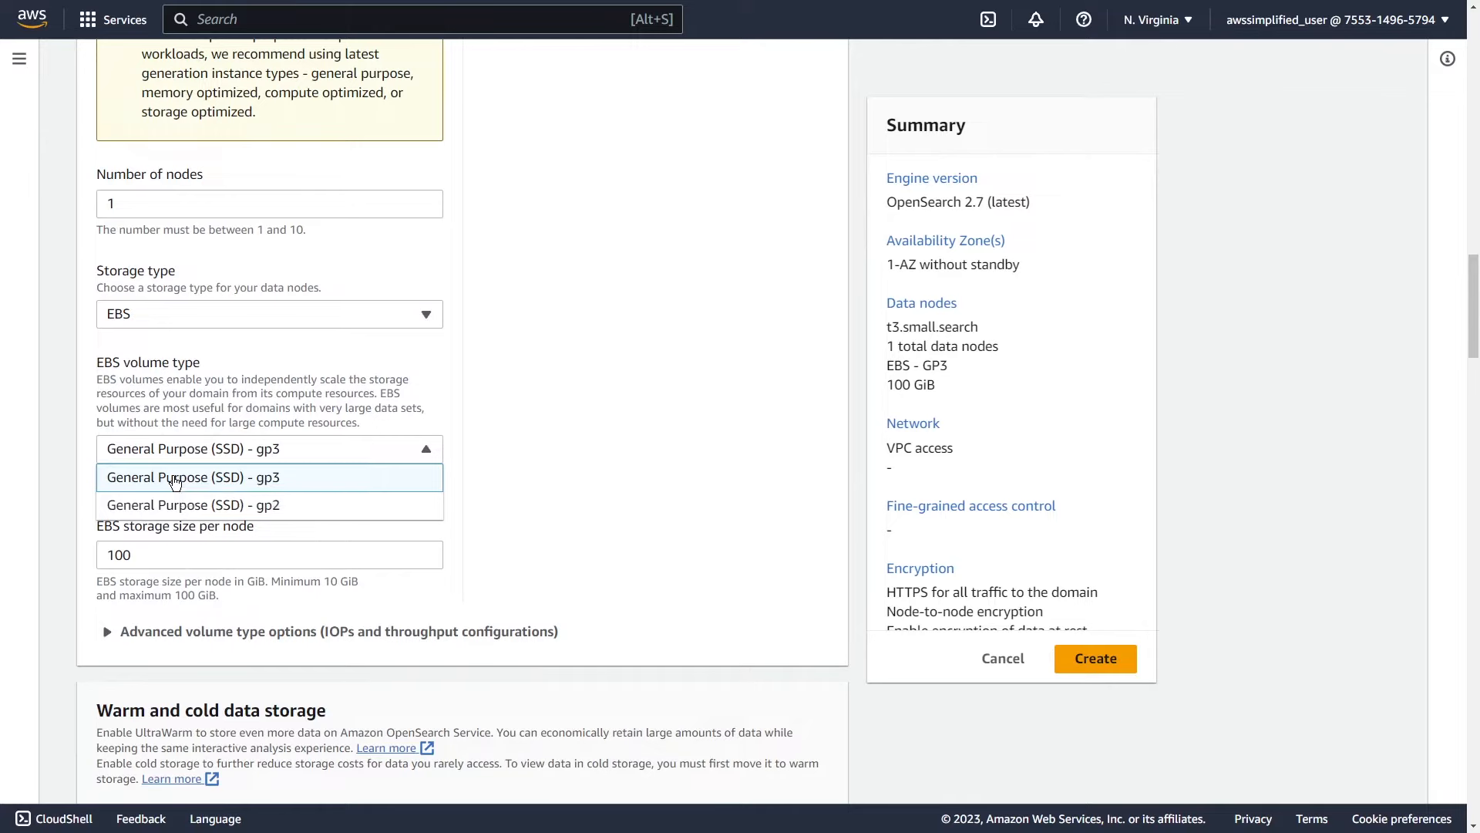
left_click(175, 478)
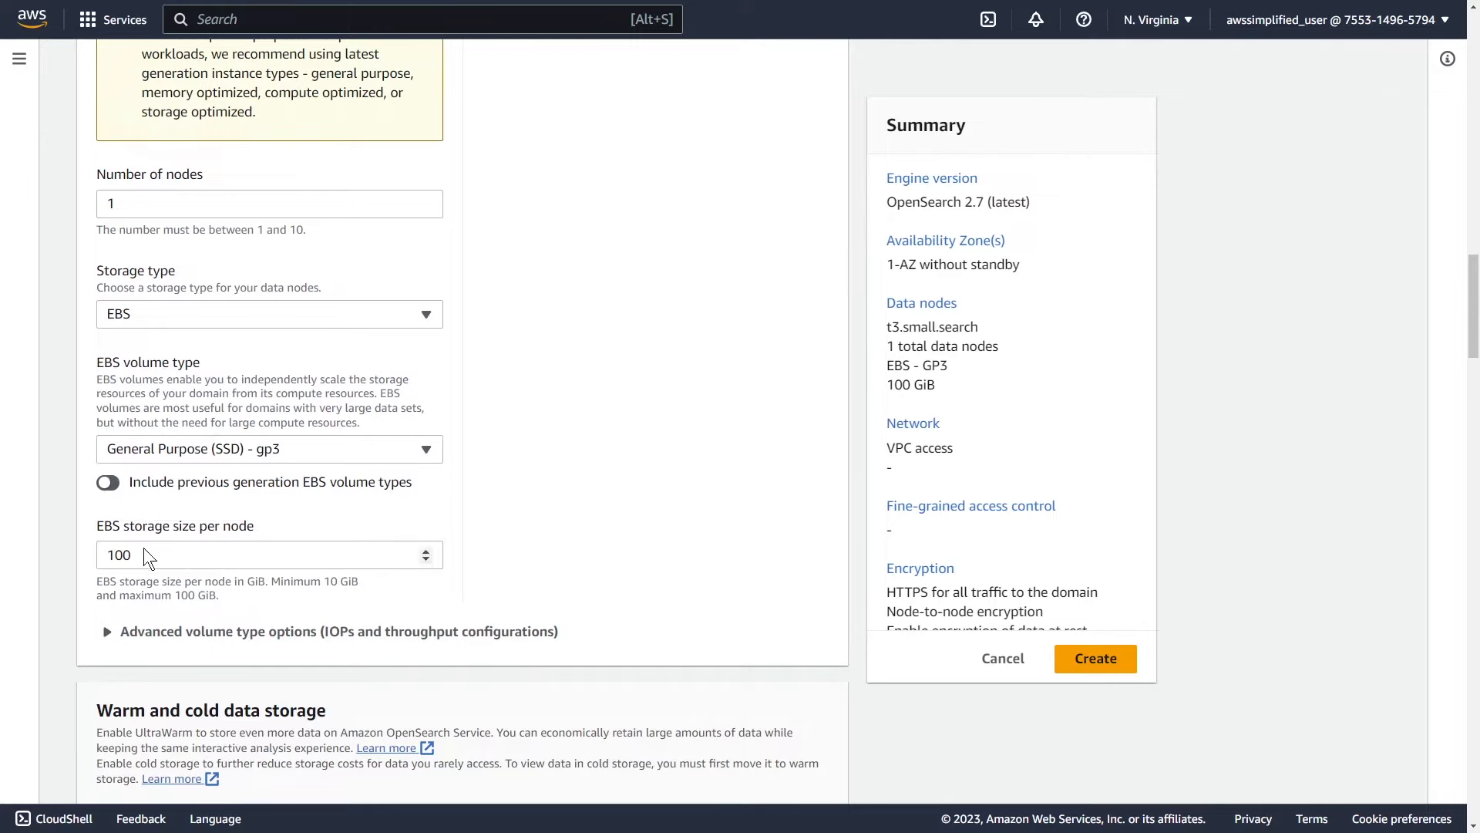
left_click_drag(146, 558, 85, 553)
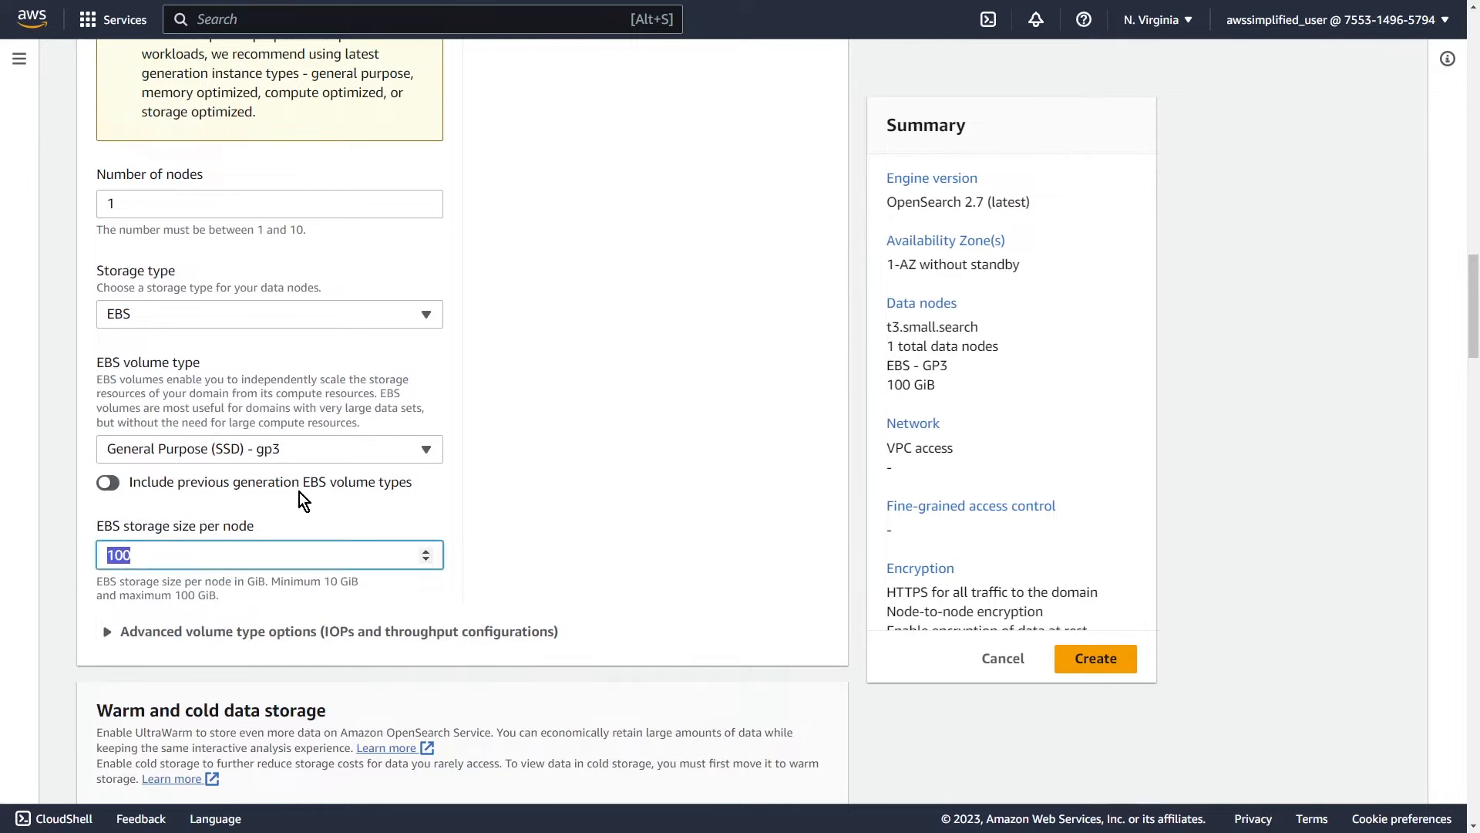
type("10")
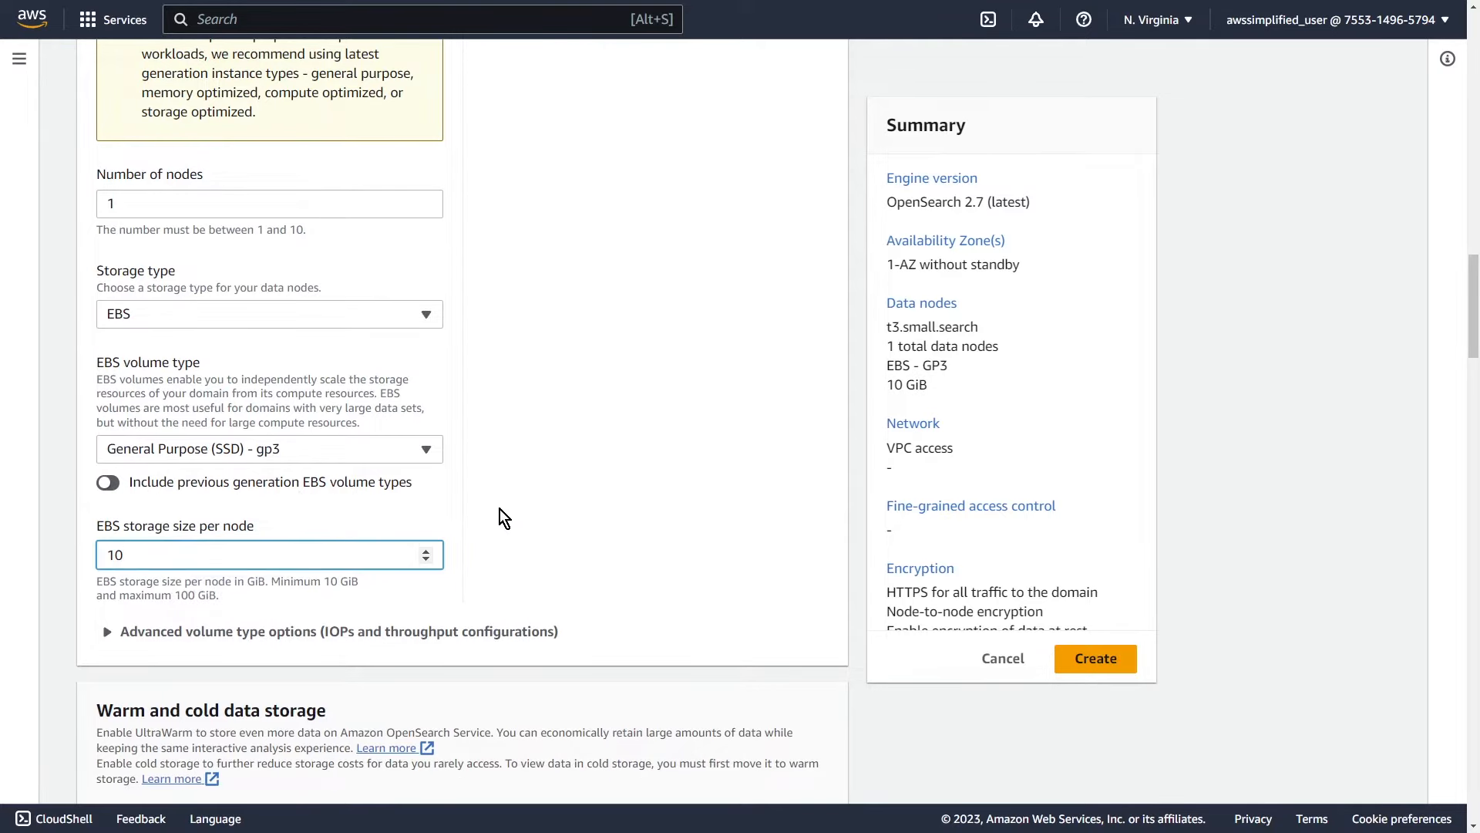
left_click(620, 541)
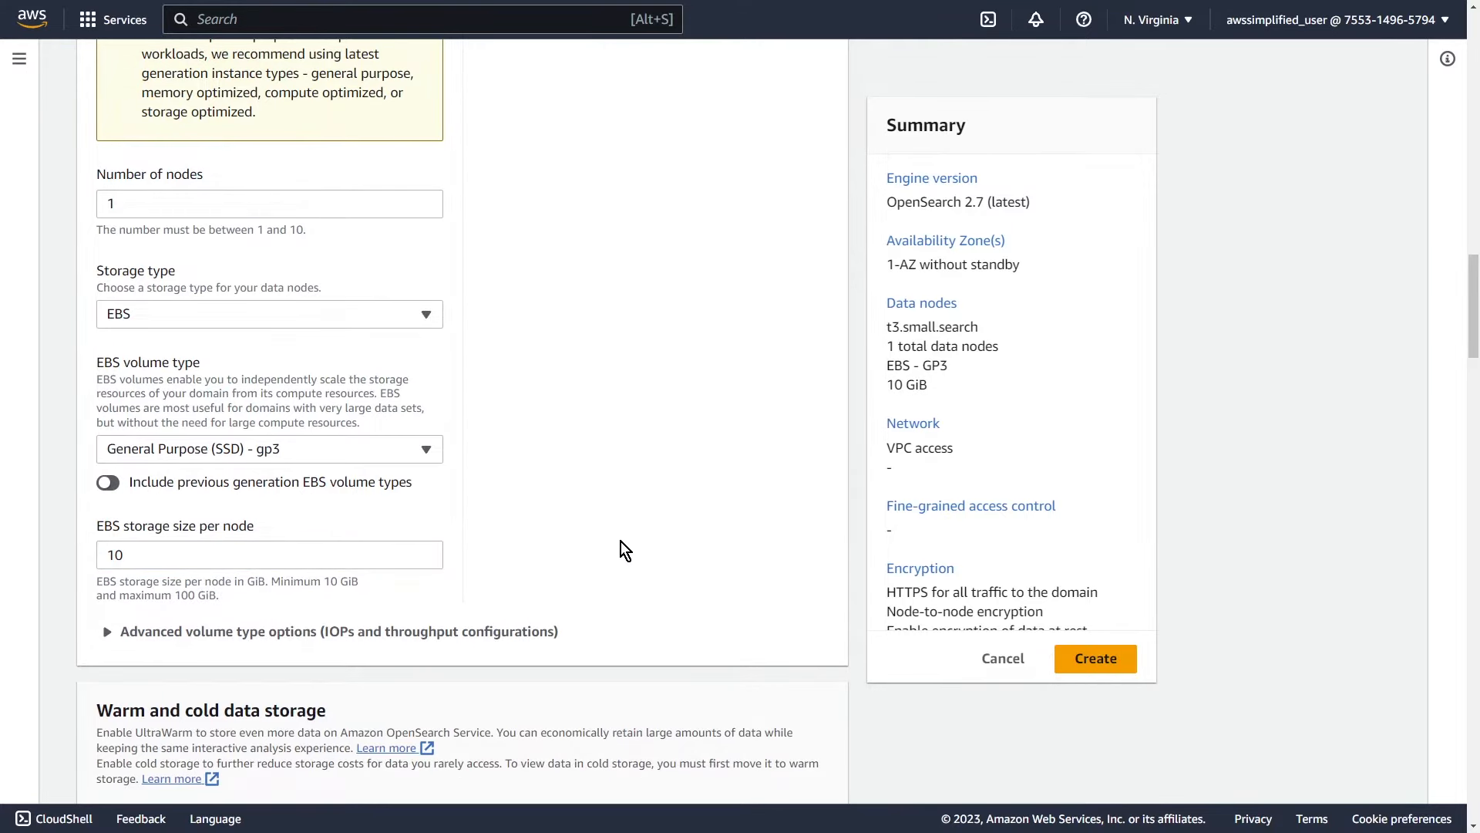
scroll(622, 541, "down", 1)
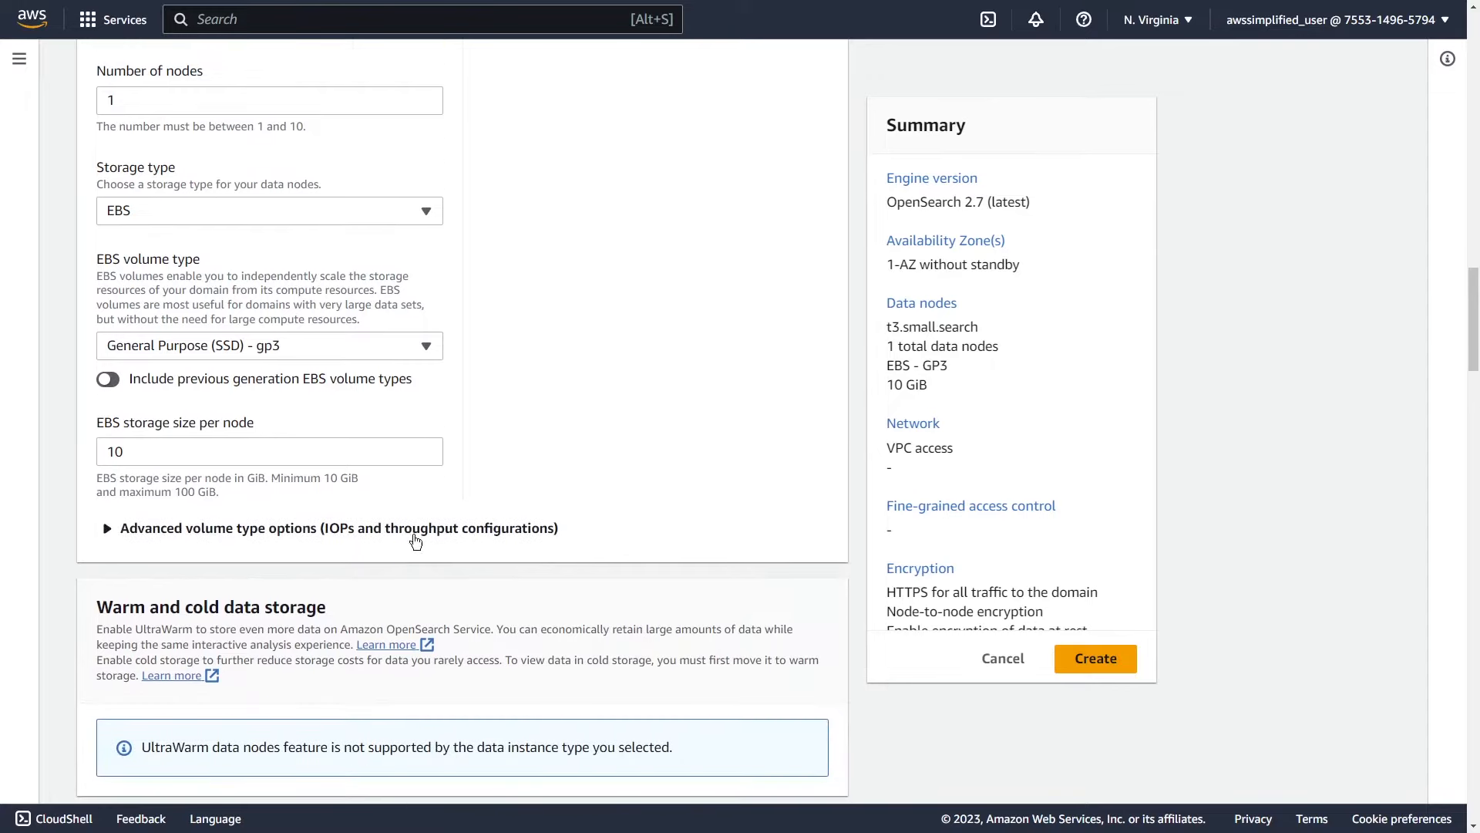
Step: Try raising the IOPs per node, then return it to the default 3000
left_click(161, 535)
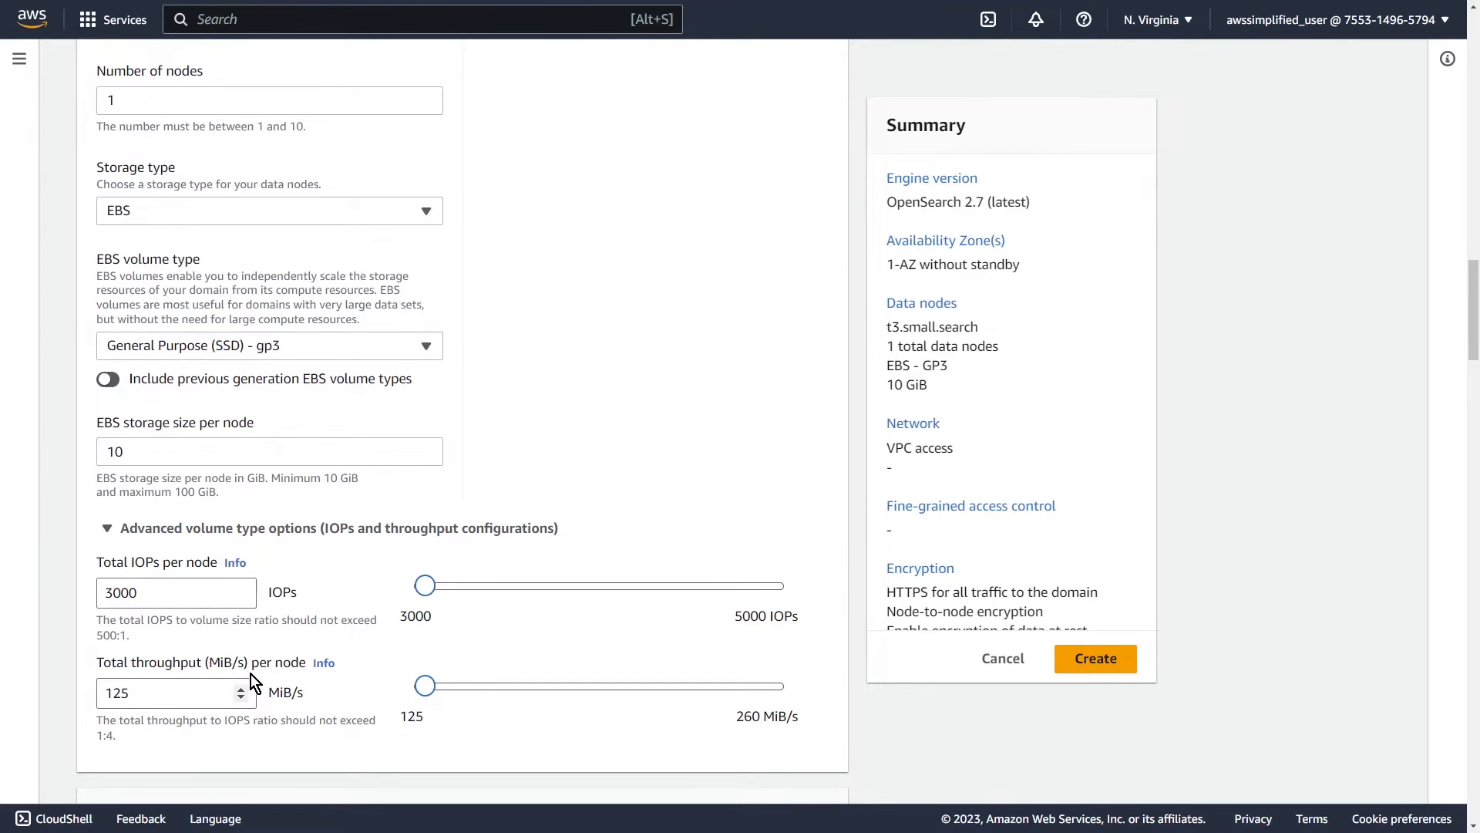
left_click_drag(425, 585, 739, 596)
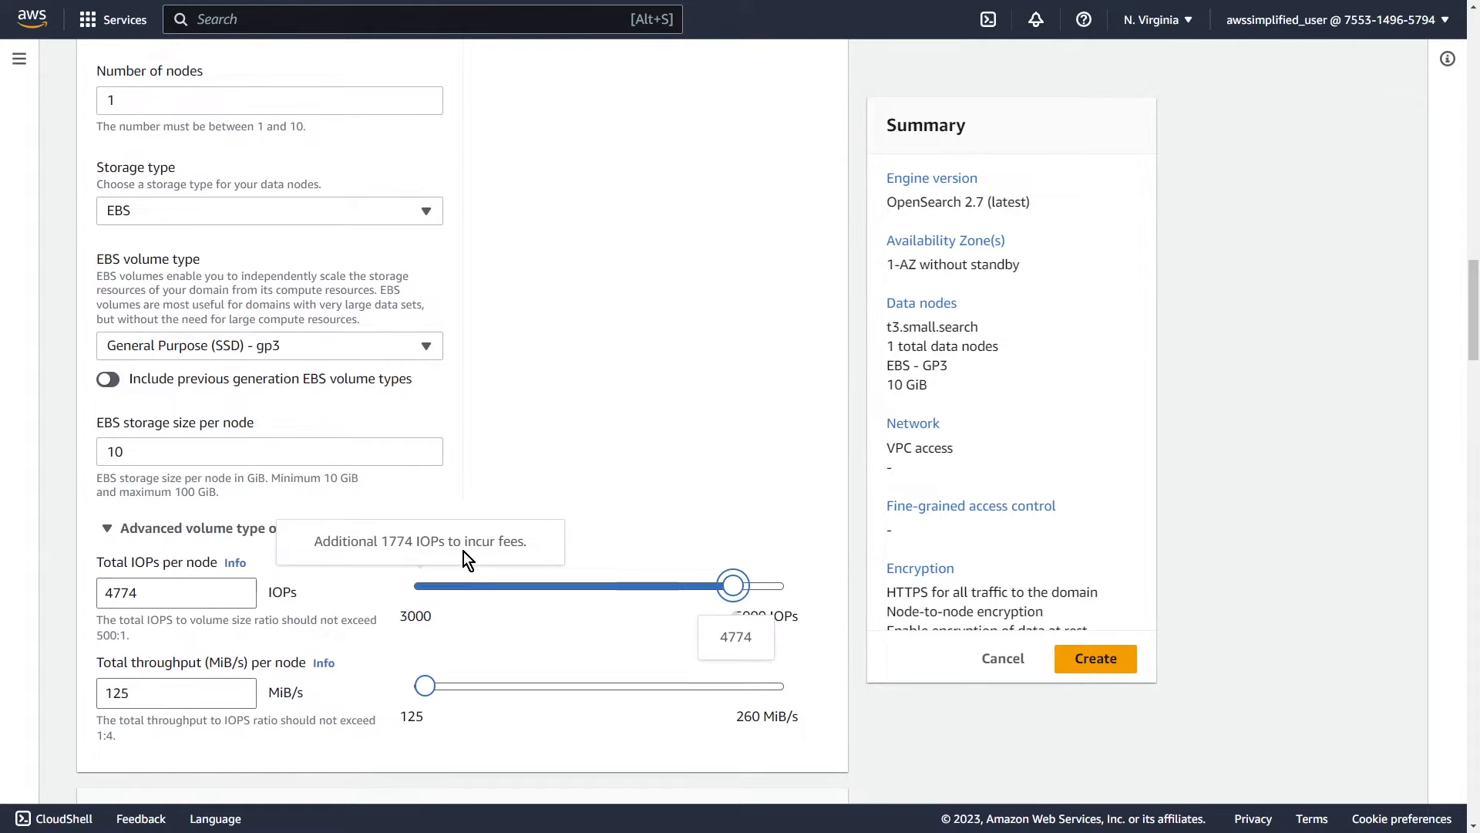
left_click(646, 545)
left_click(462, 529)
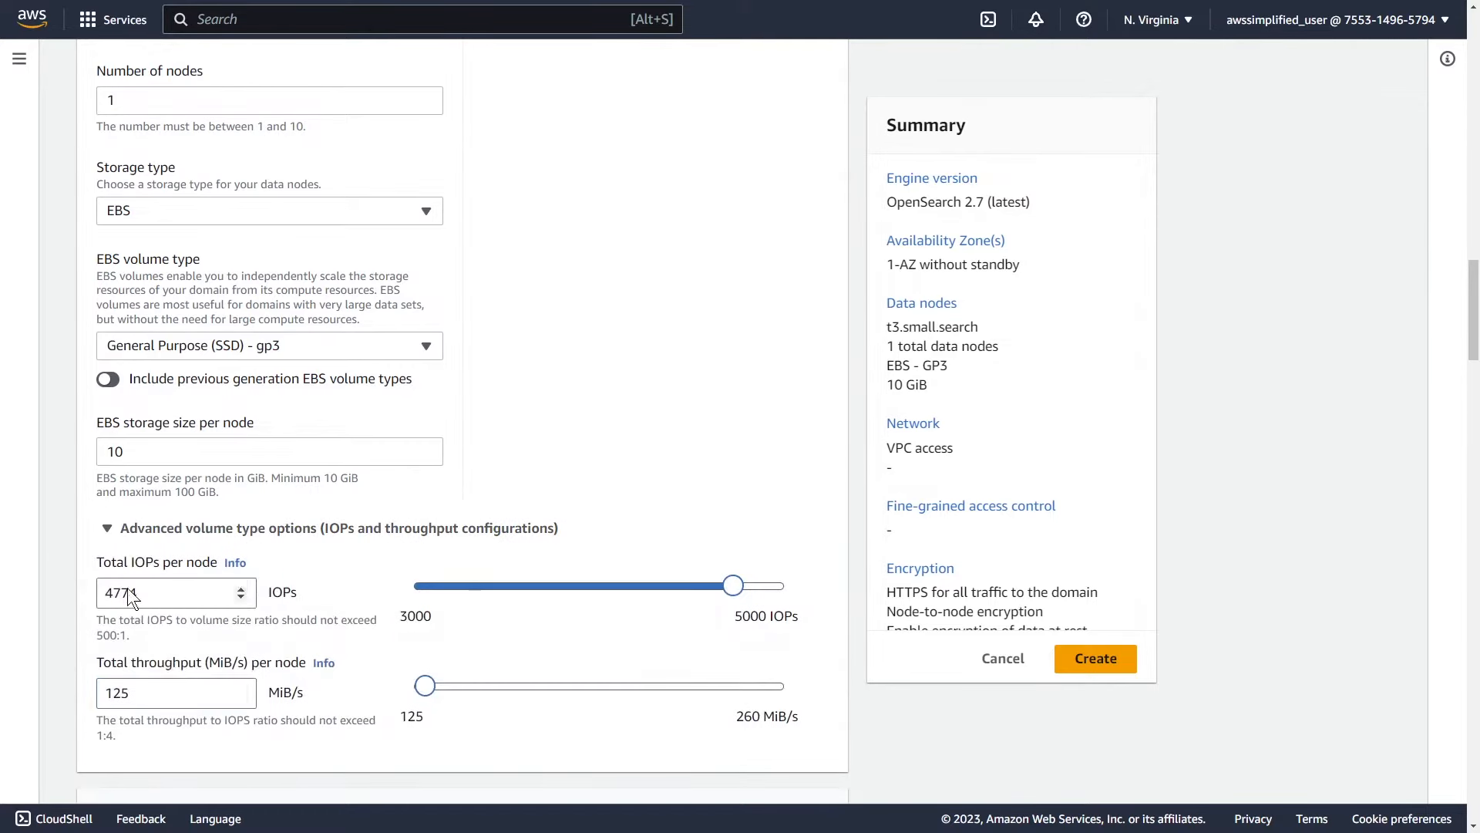
left_click_drag(734, 586, 425, 588)
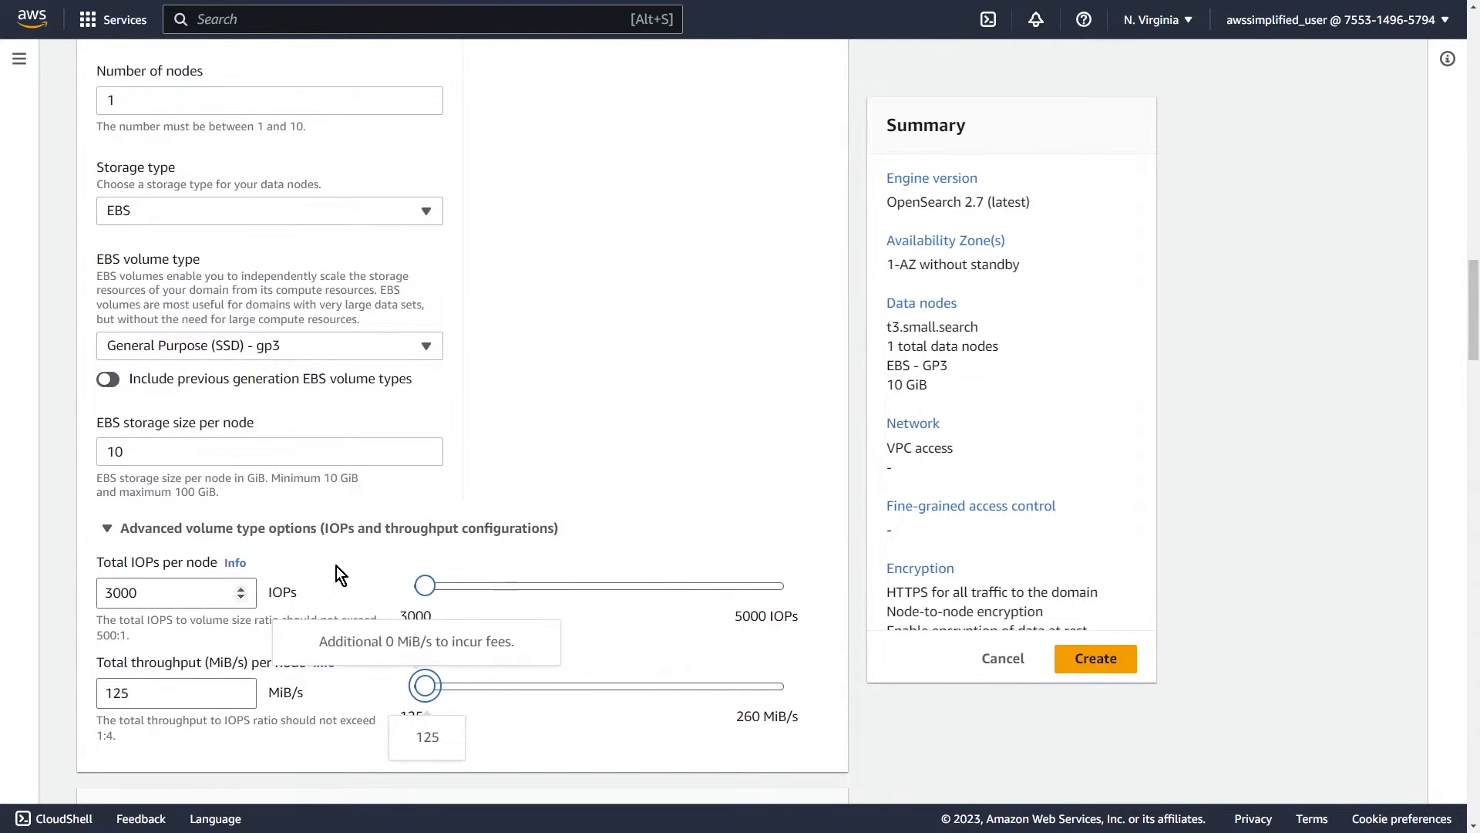
left_click(145, 533)
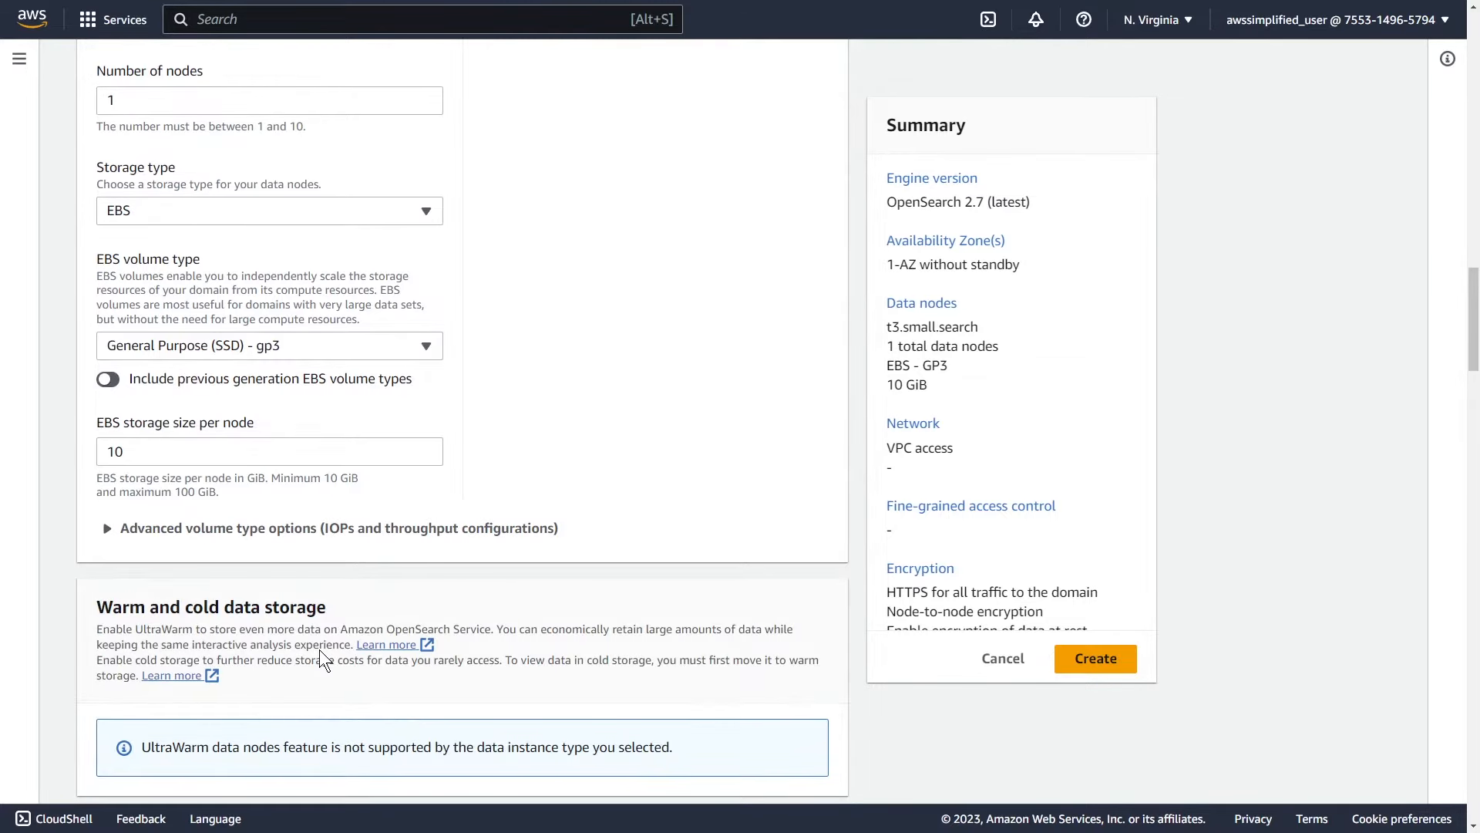
scroll(321, 649, "down", 1)
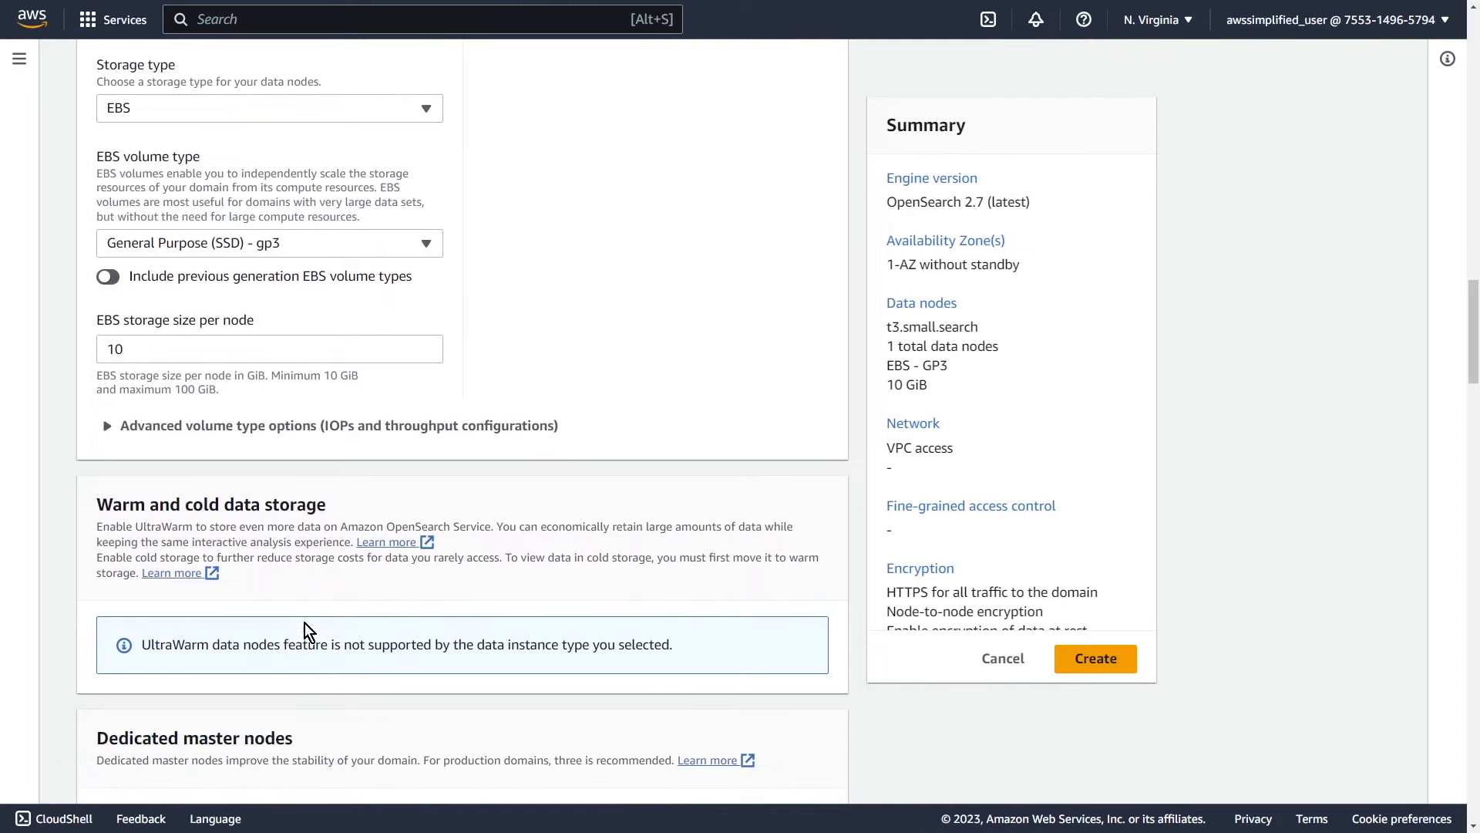
scroll(327, 652, "down", 3)
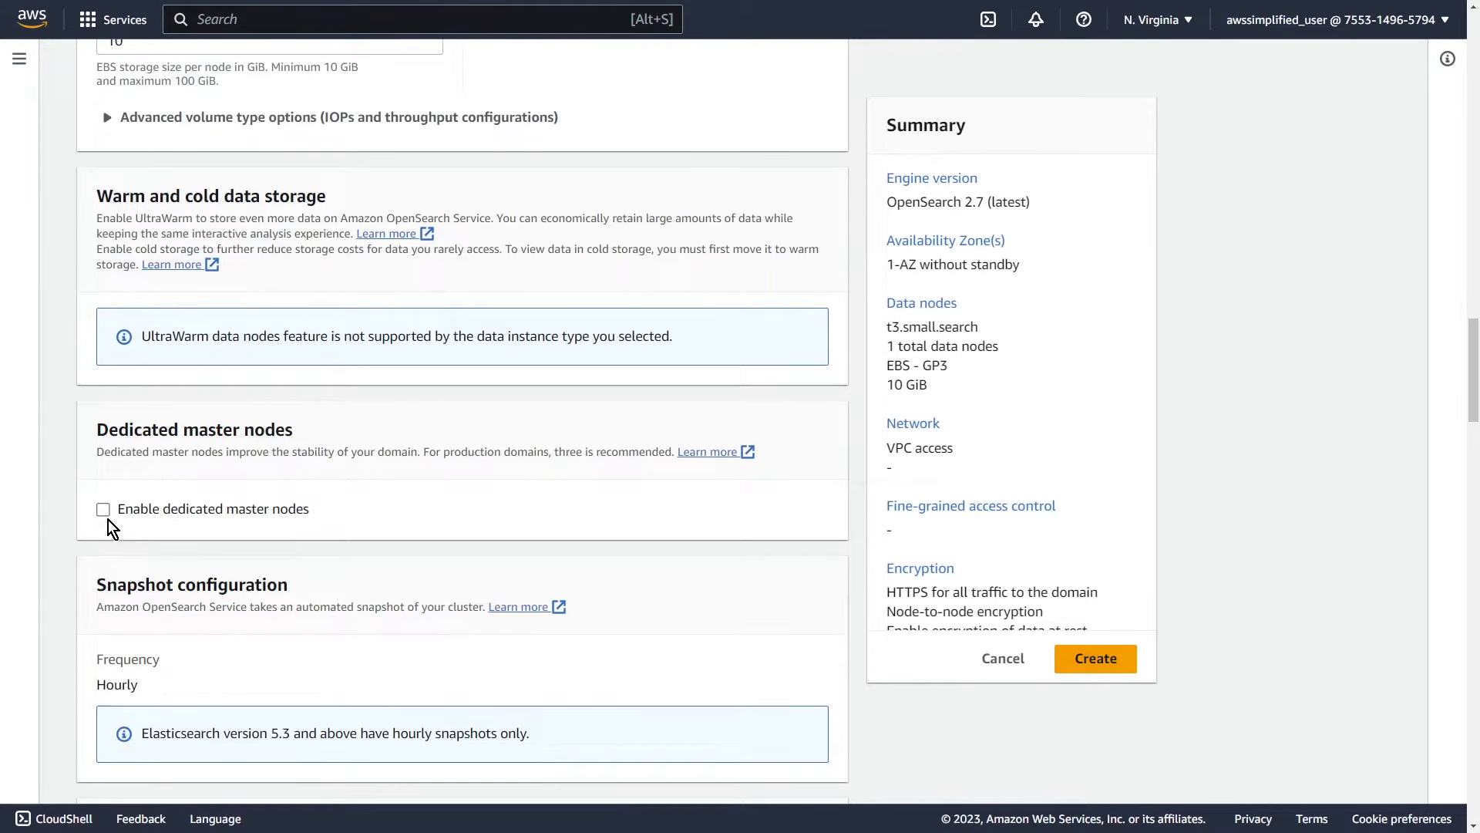
left_click_drag(228, 510, 331, 512)
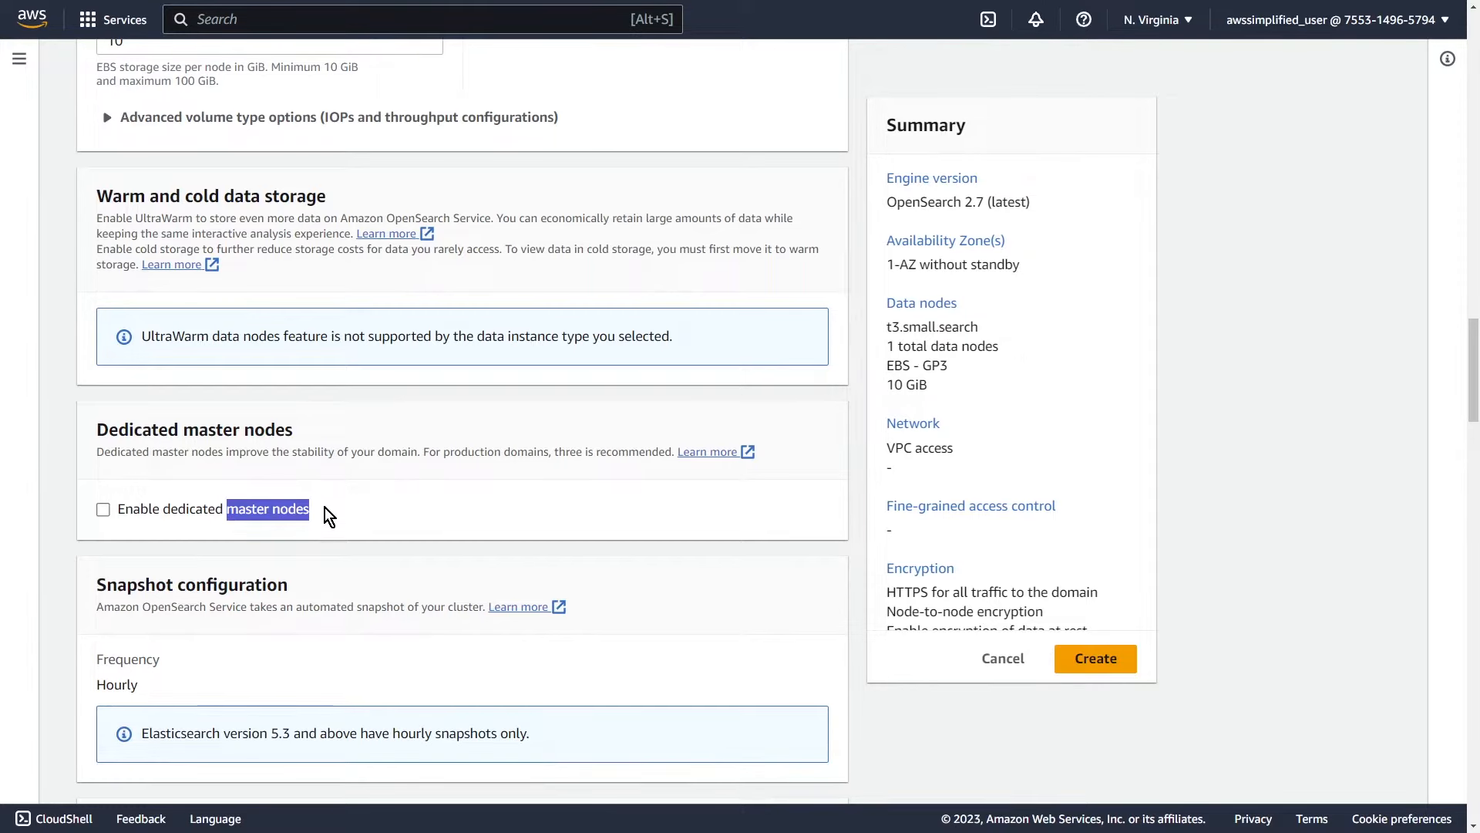
left_click(326, 508)
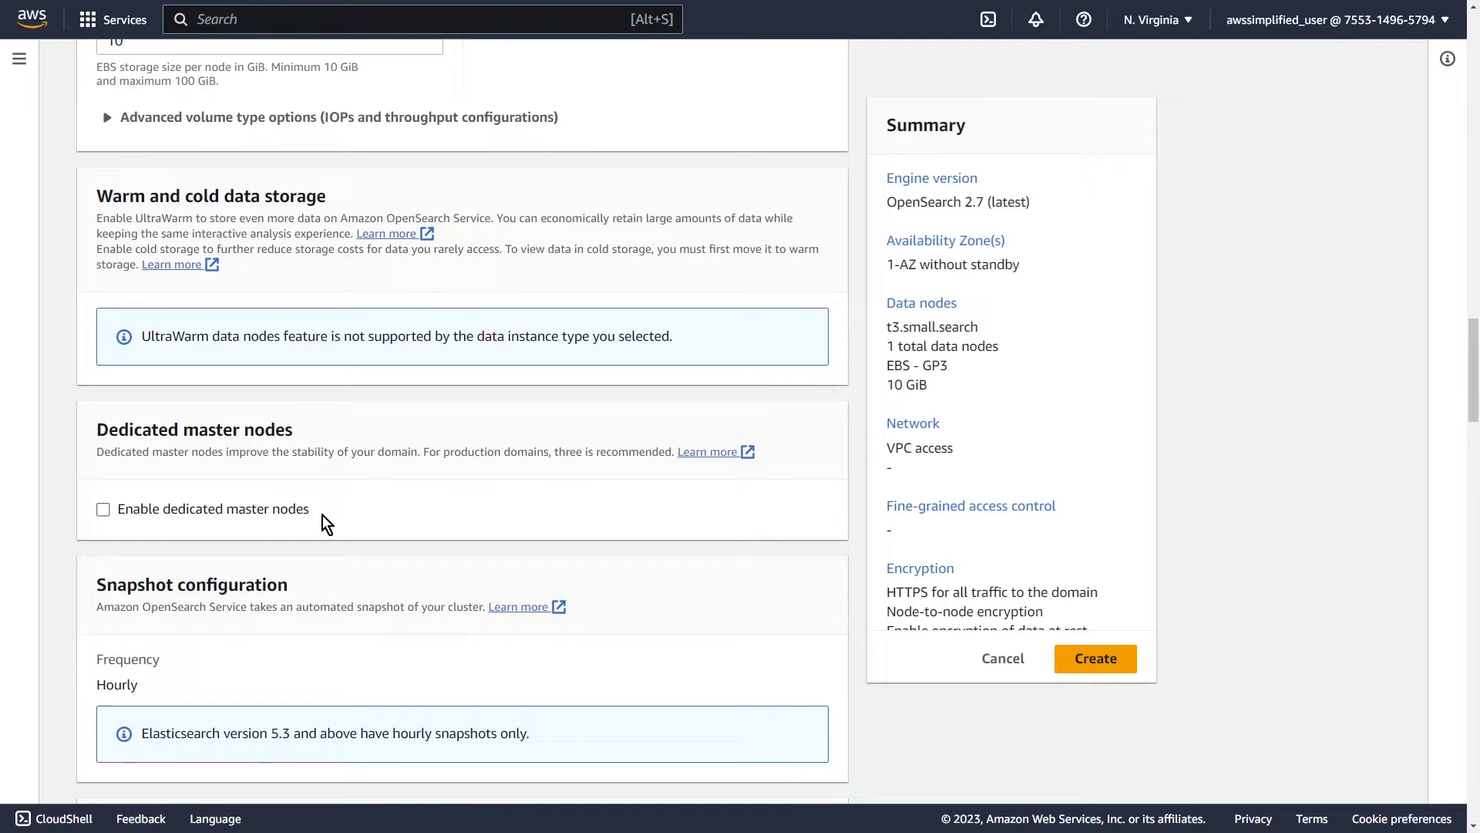
left_click(239, 526)
left_click(105, 510)
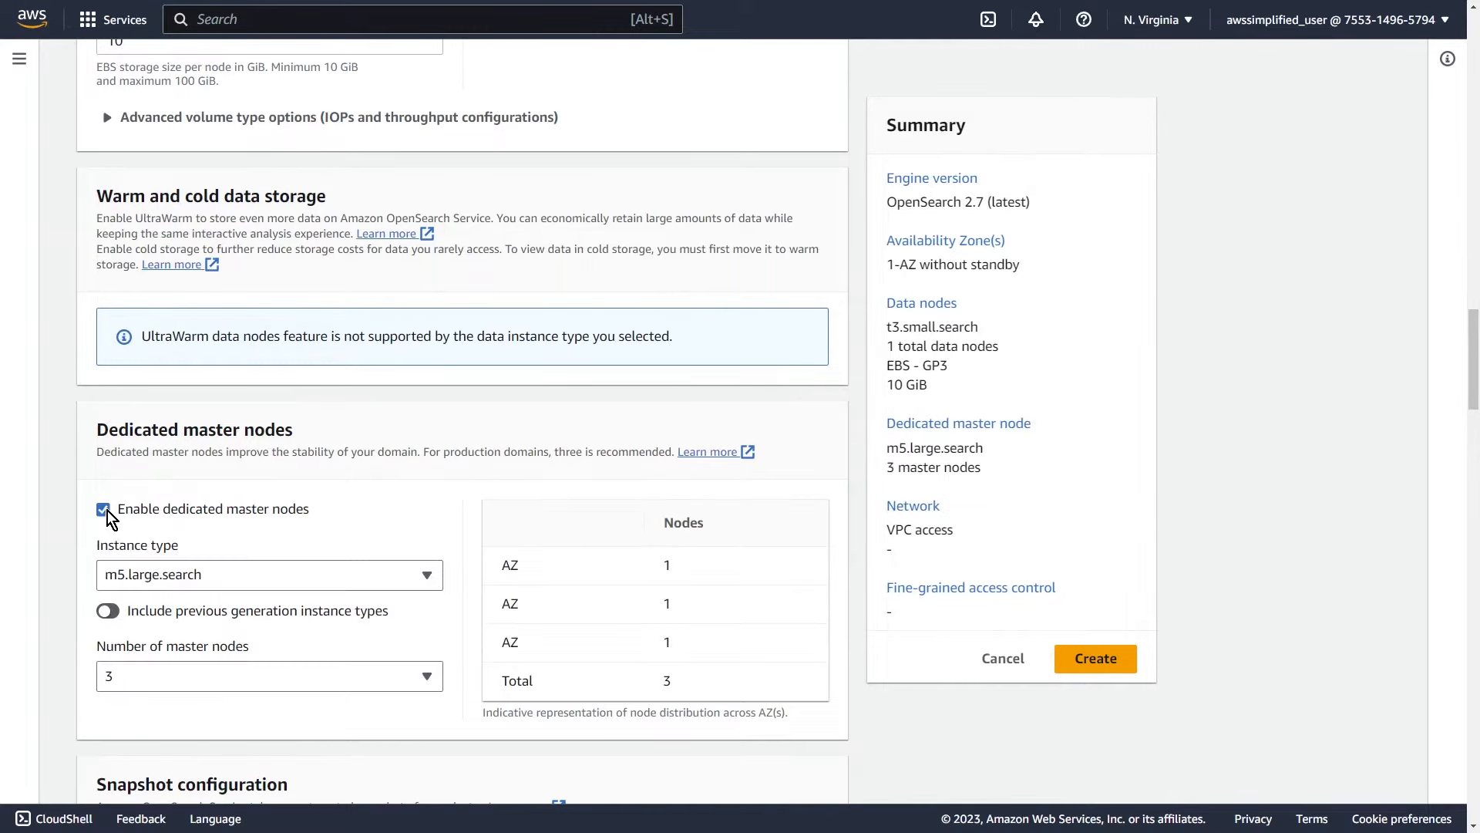
left_click(177, 577)
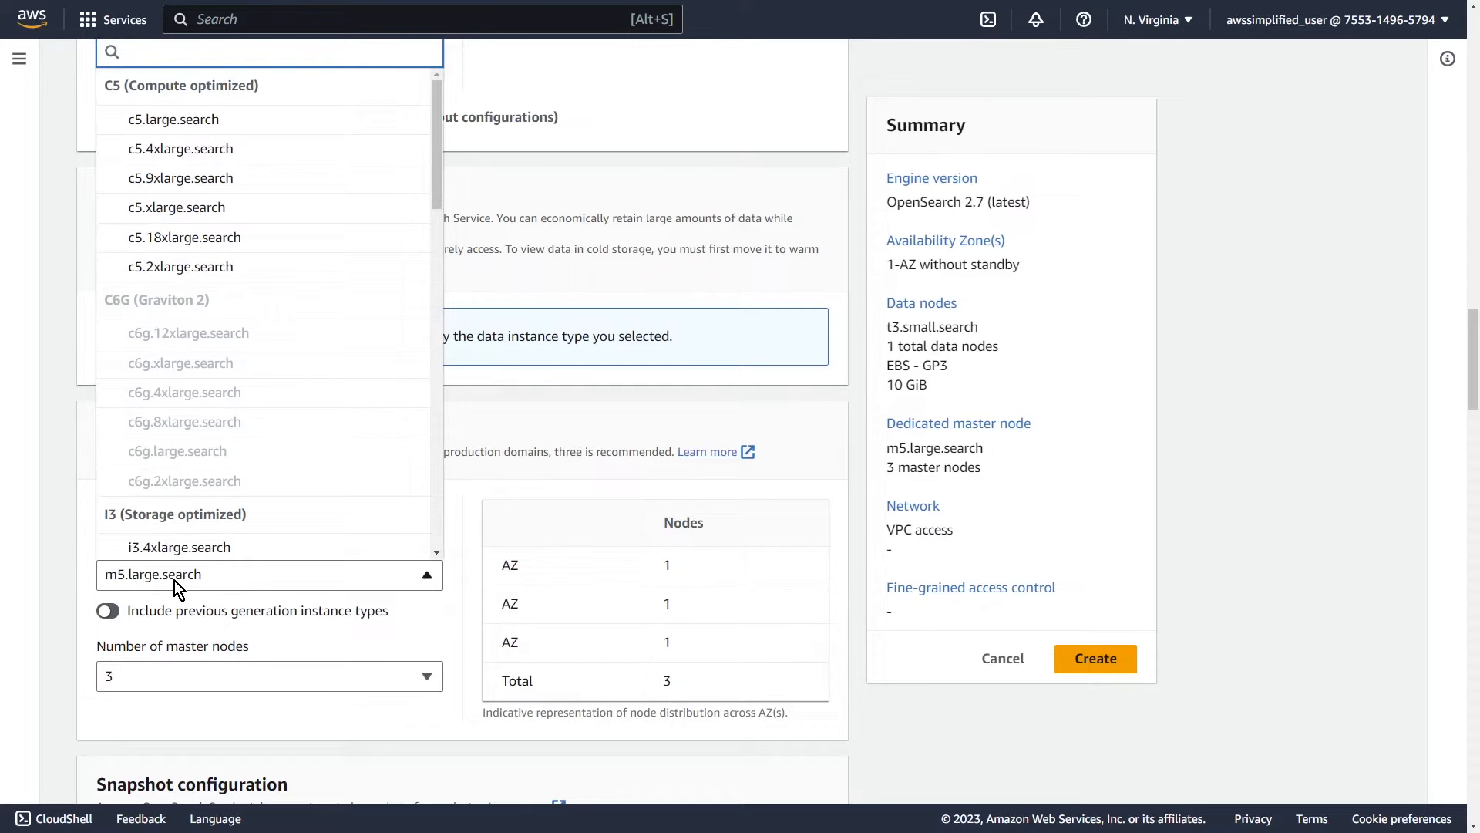
left_click(174, 581)
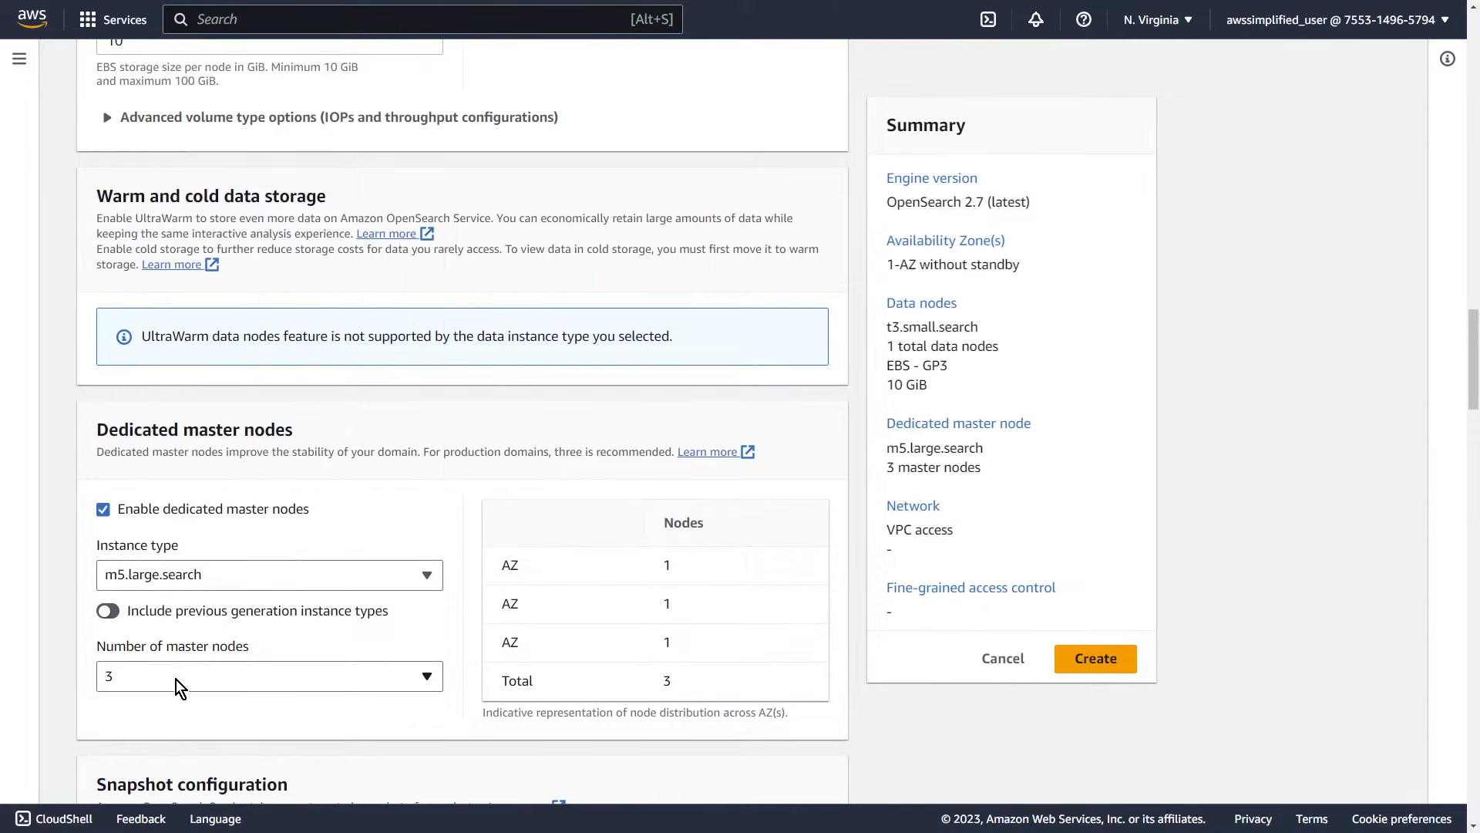
left_click(188, 678)
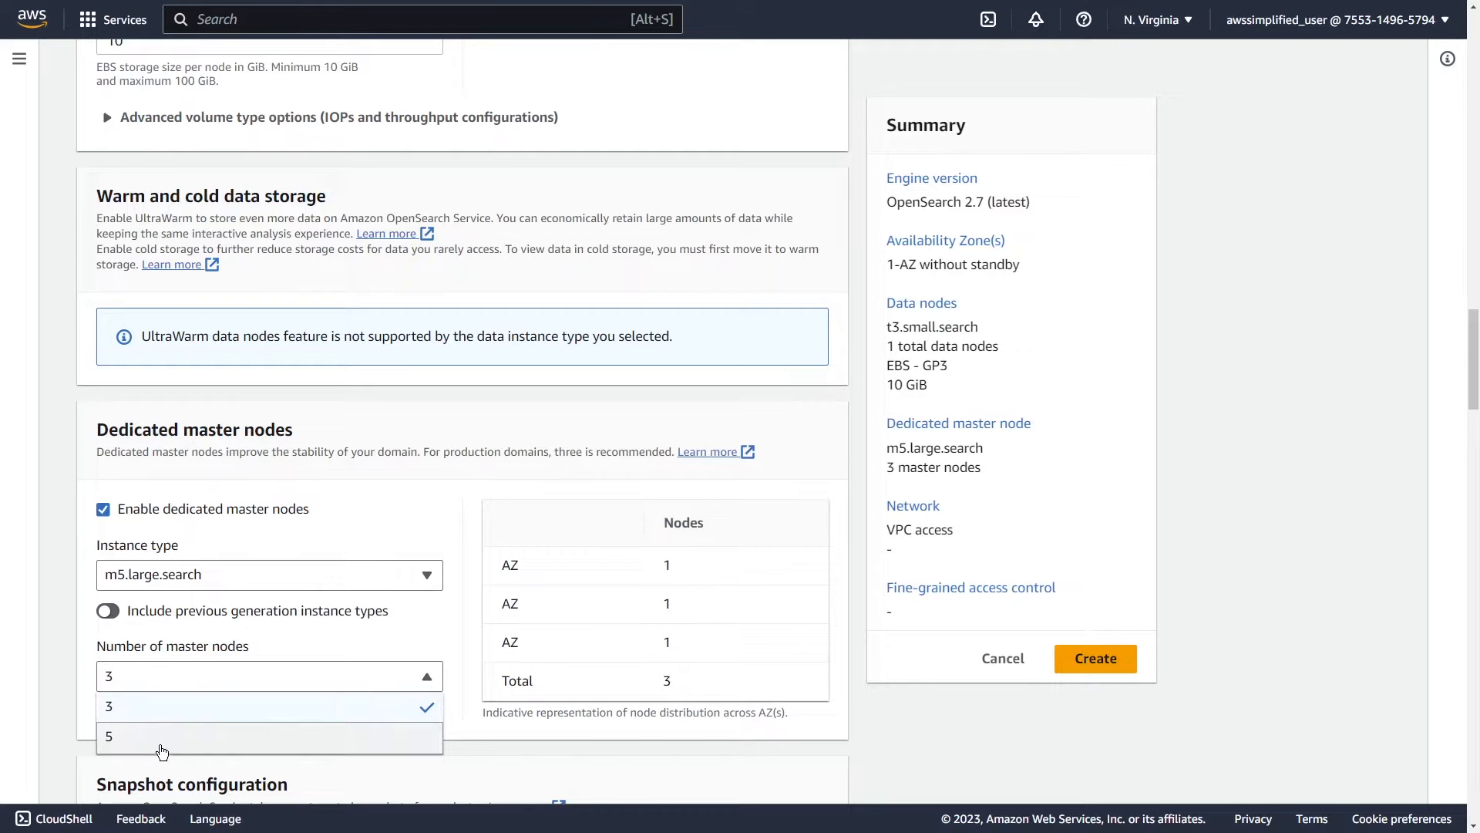
left_click(162, 705)
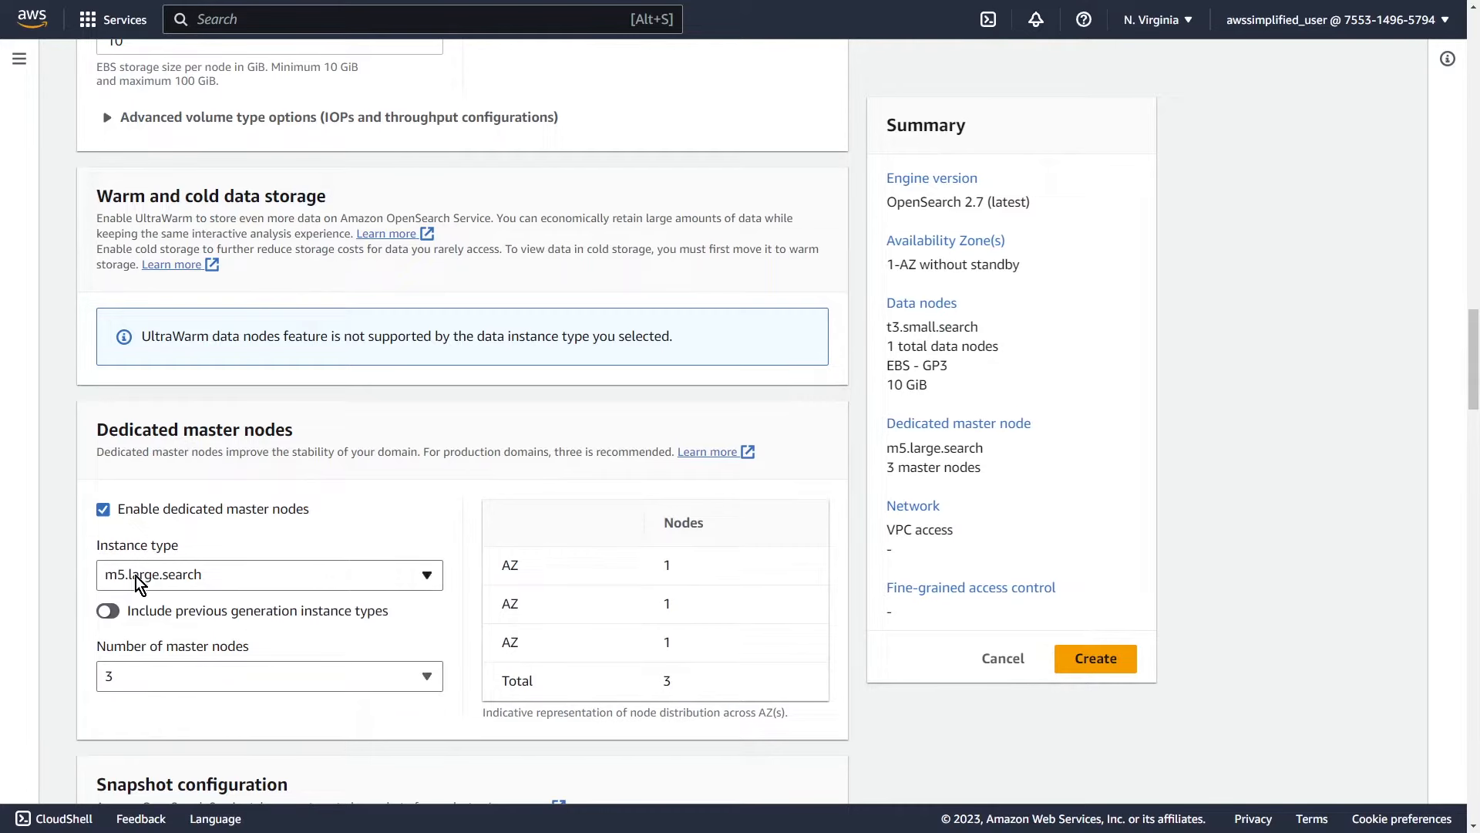
left_click(103, 509)
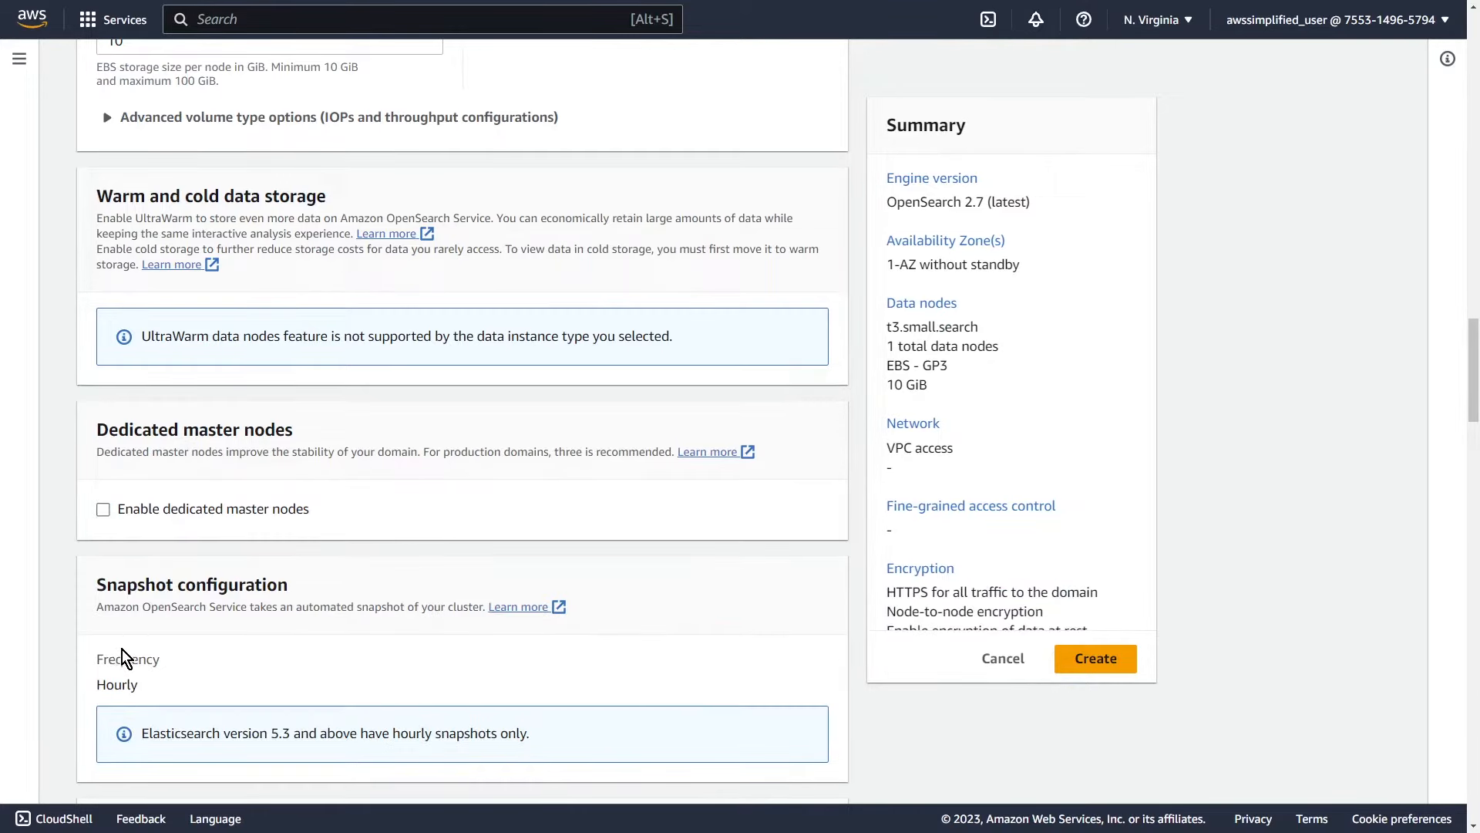
scroll(122, 649, "down", 3)
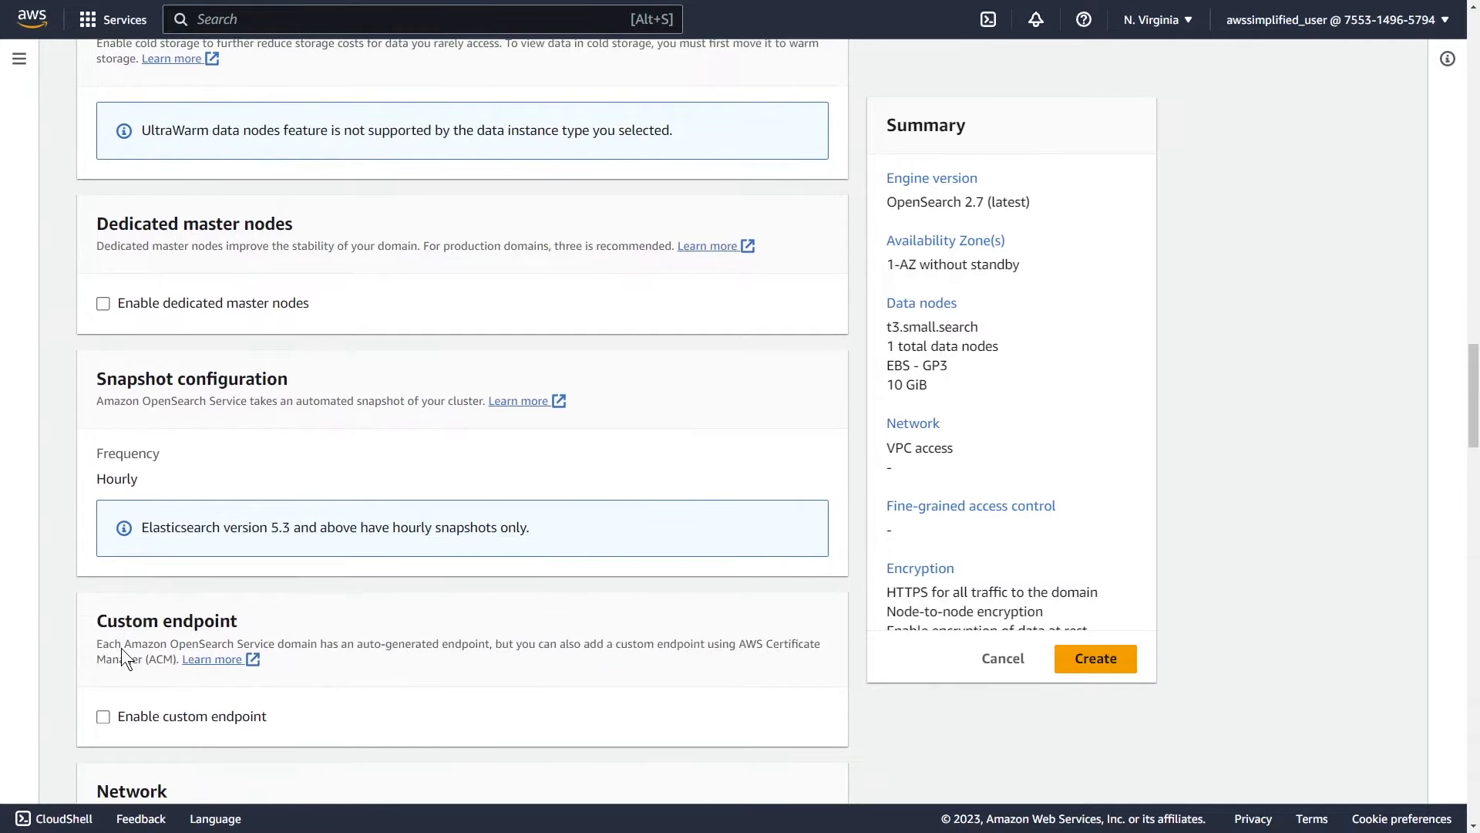
scroll(119, 617, "down", 1)
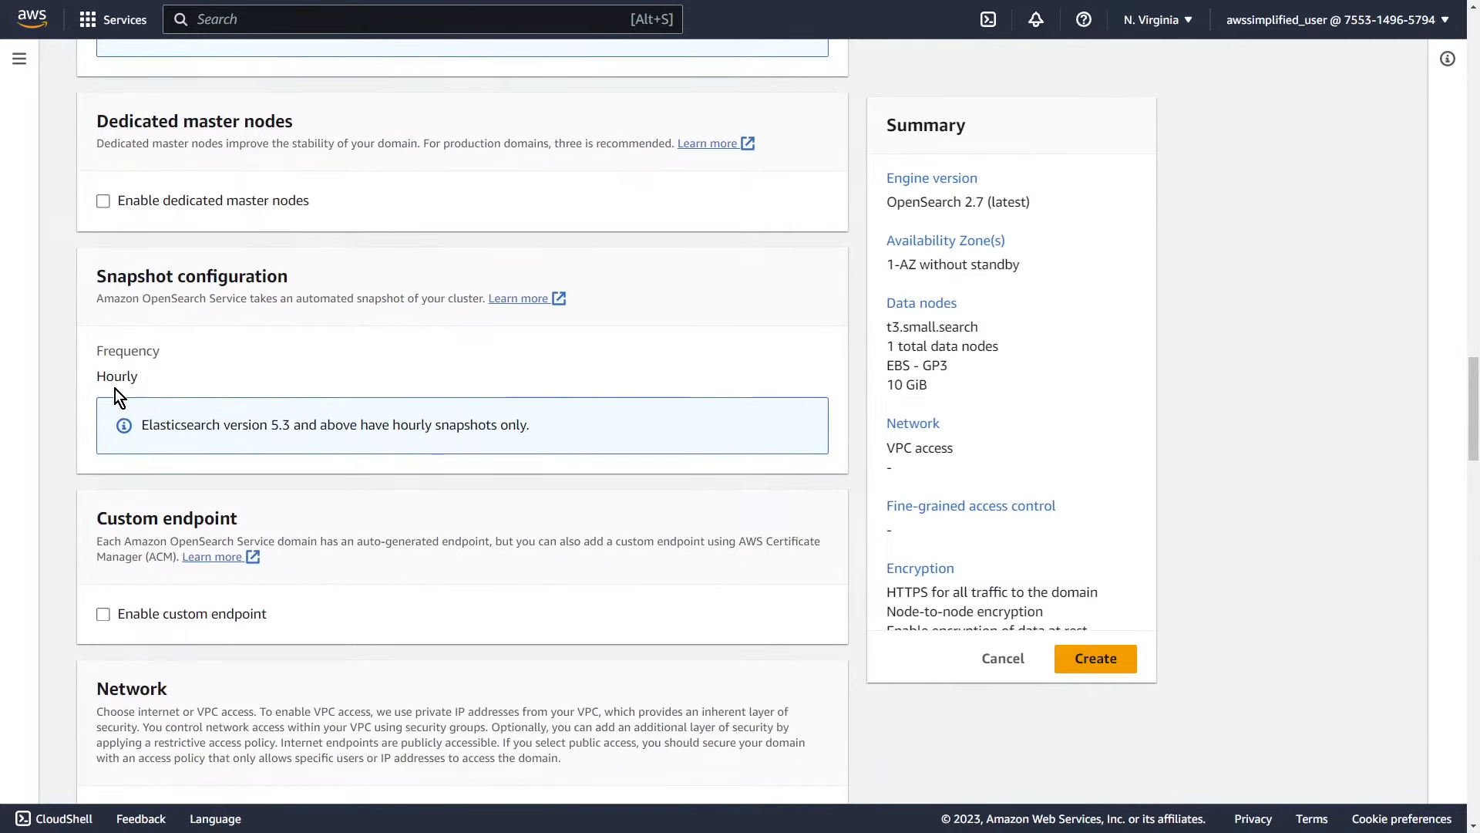
scroll(284, 561, "down", 1)
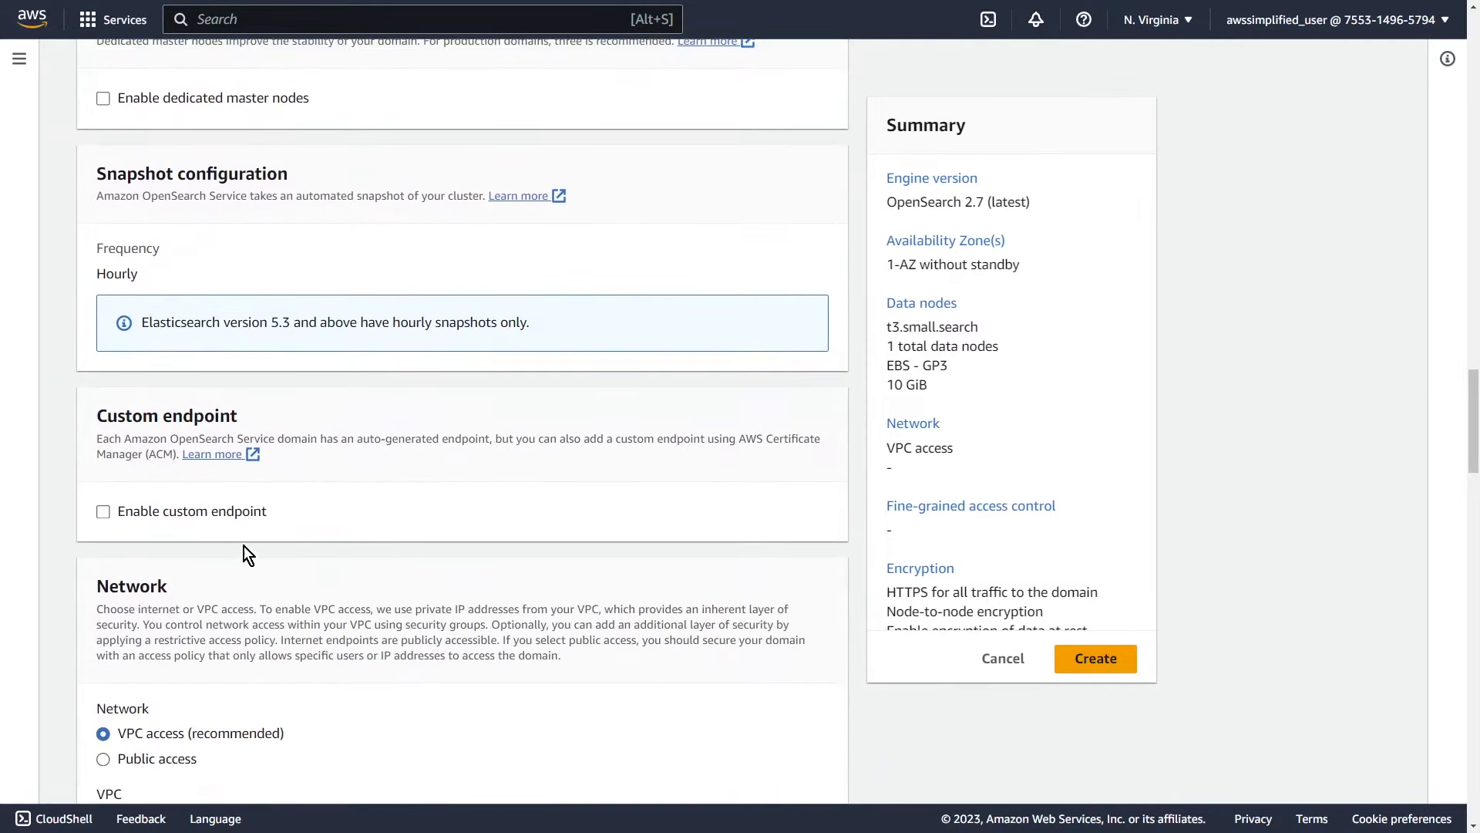
left_click(105, 513)
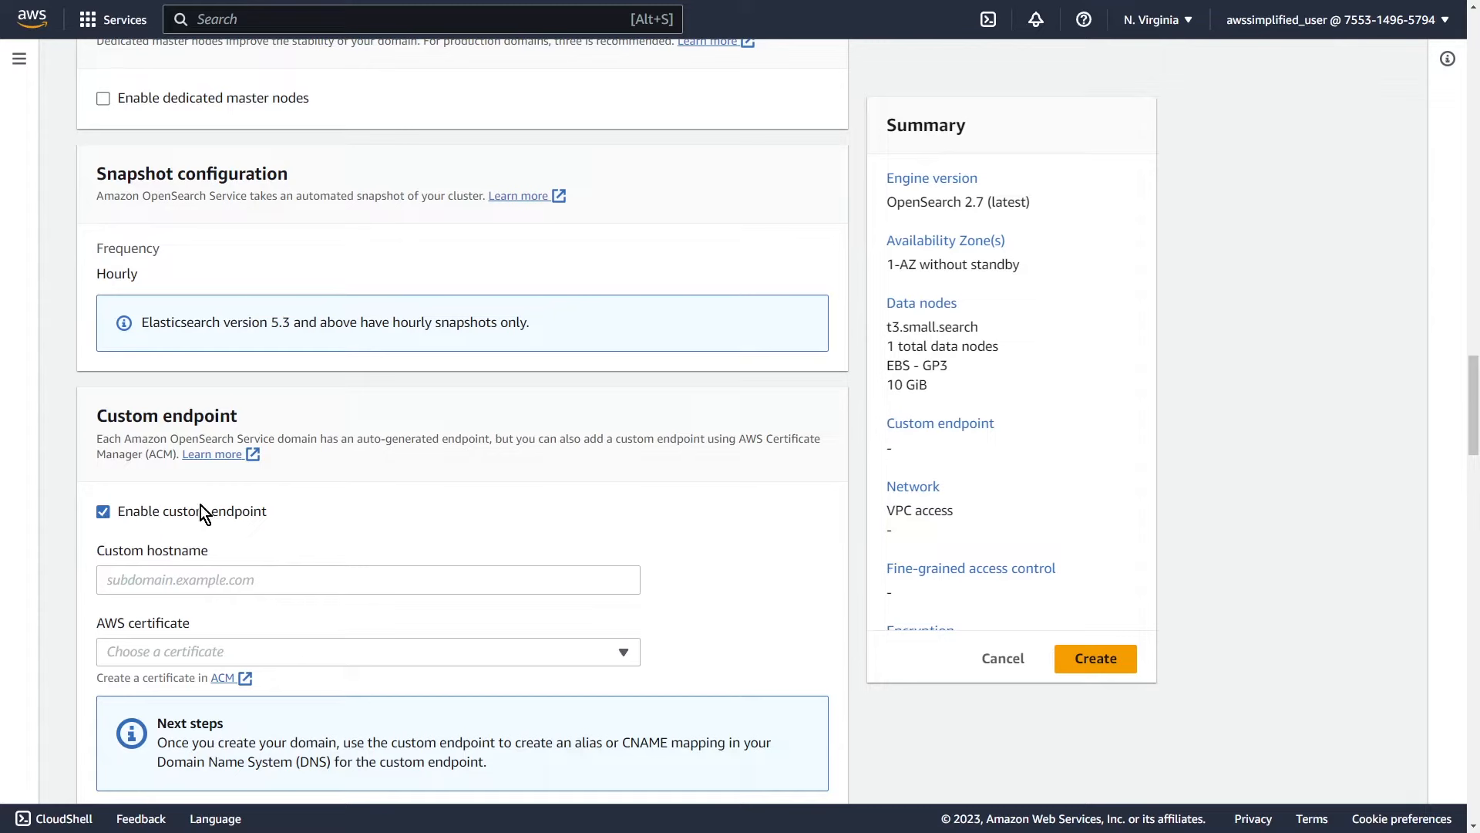
left_click(143, 655)
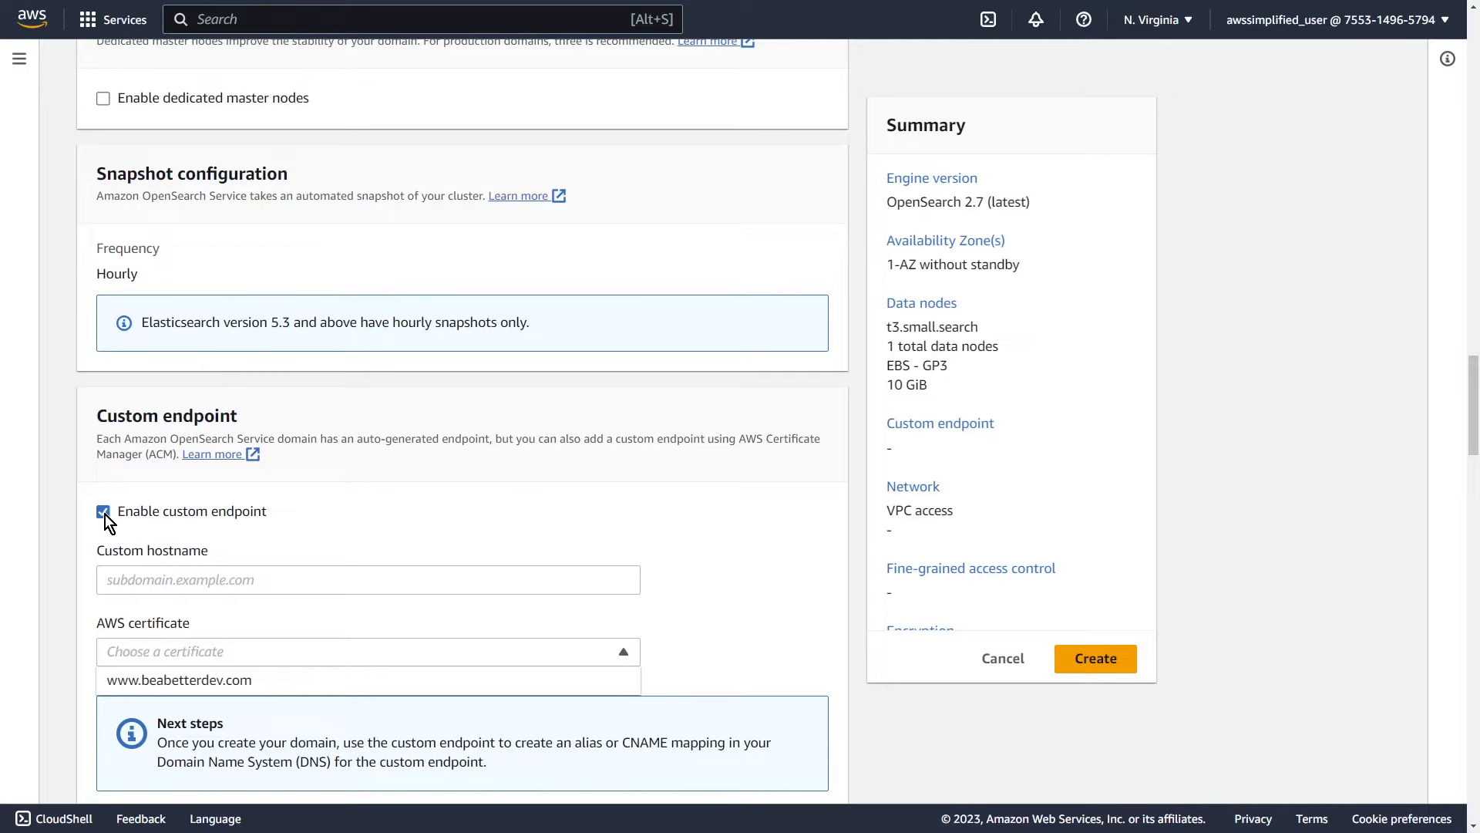
left_click(103, 512)
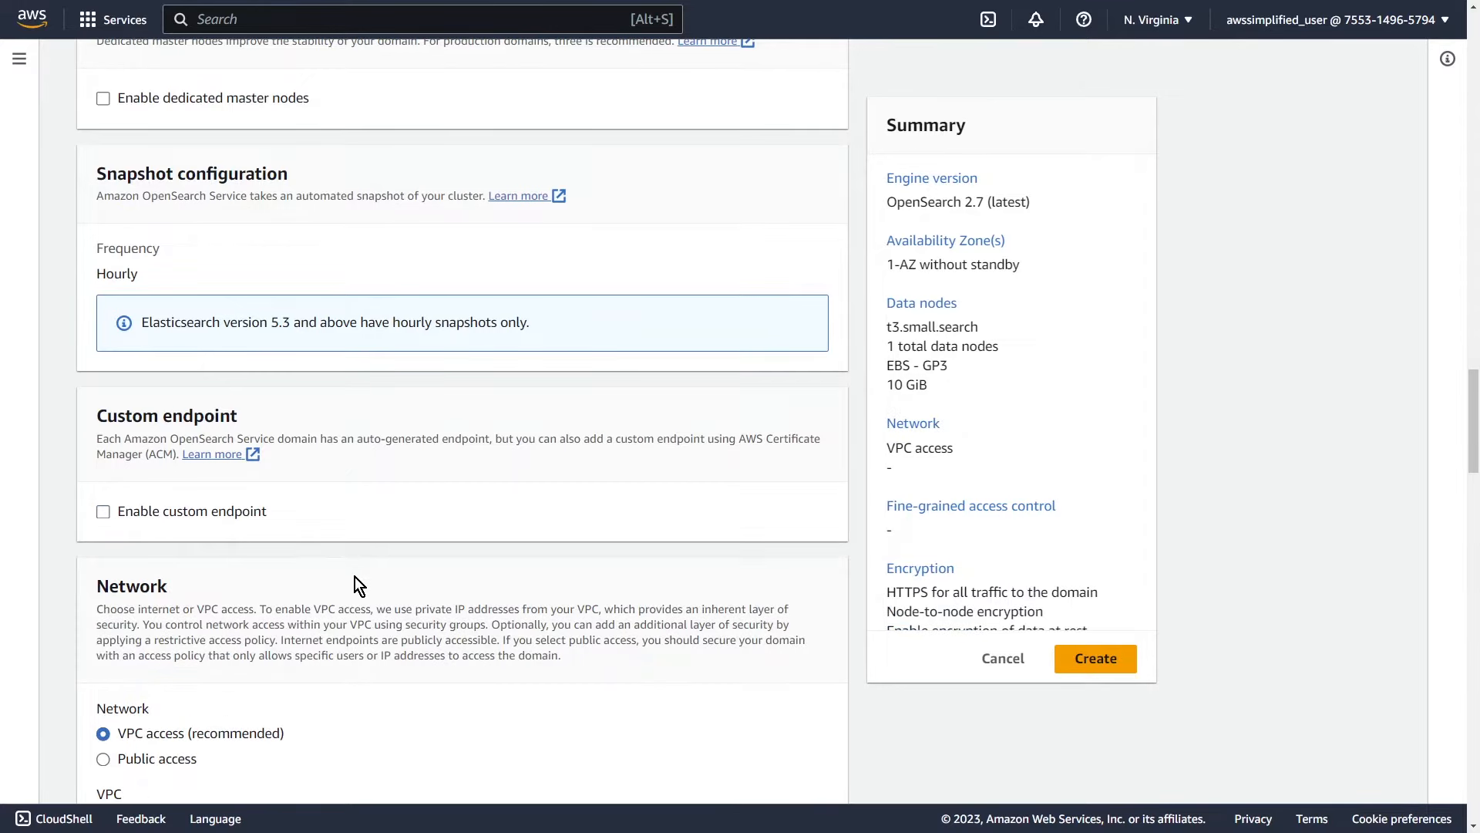
scroll(355, 576, "down", 4)
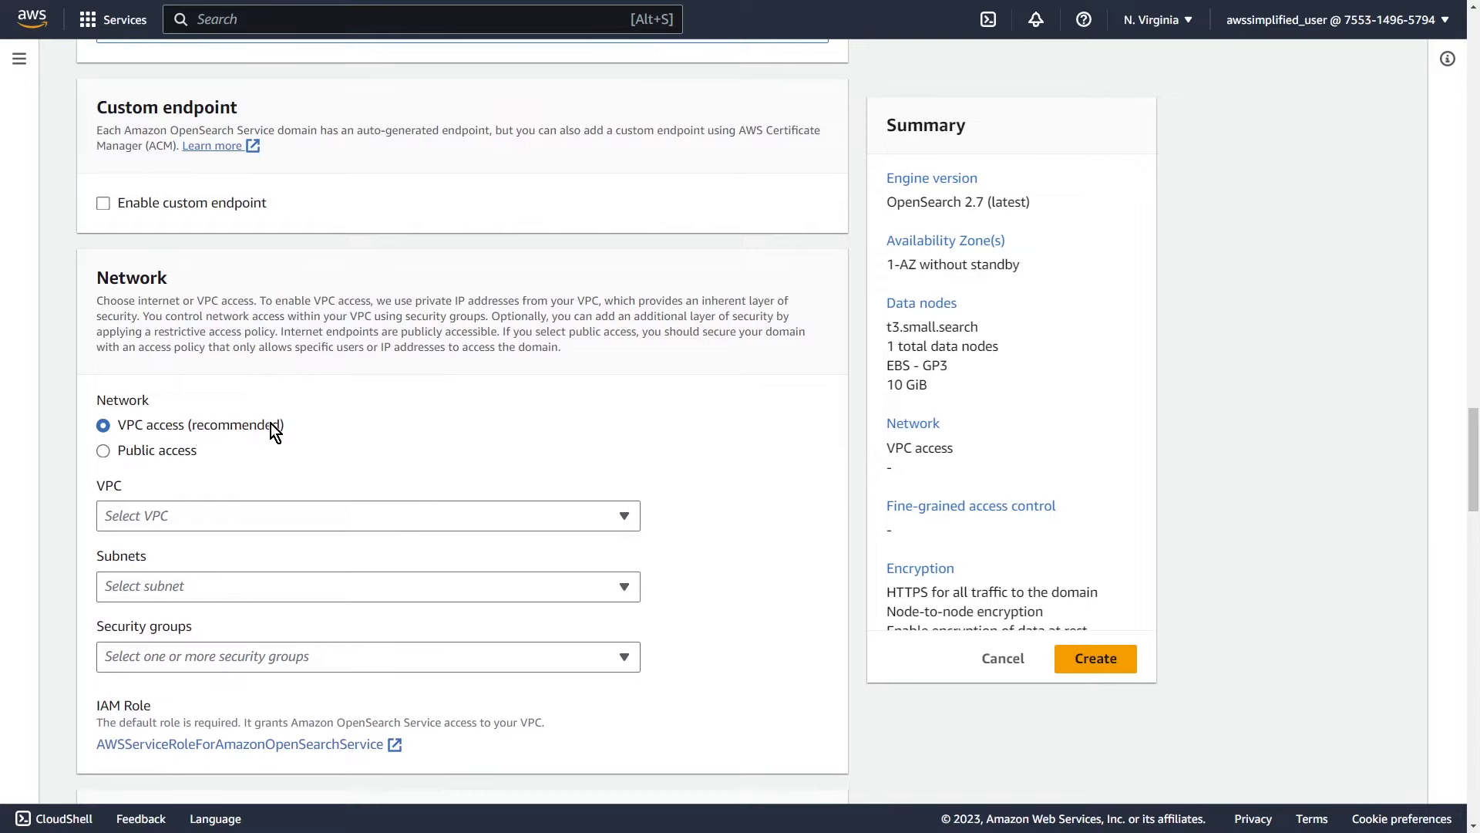
Step: Look over the VPC and subnet options, then choose Public access for the network
left_click(205, 521)
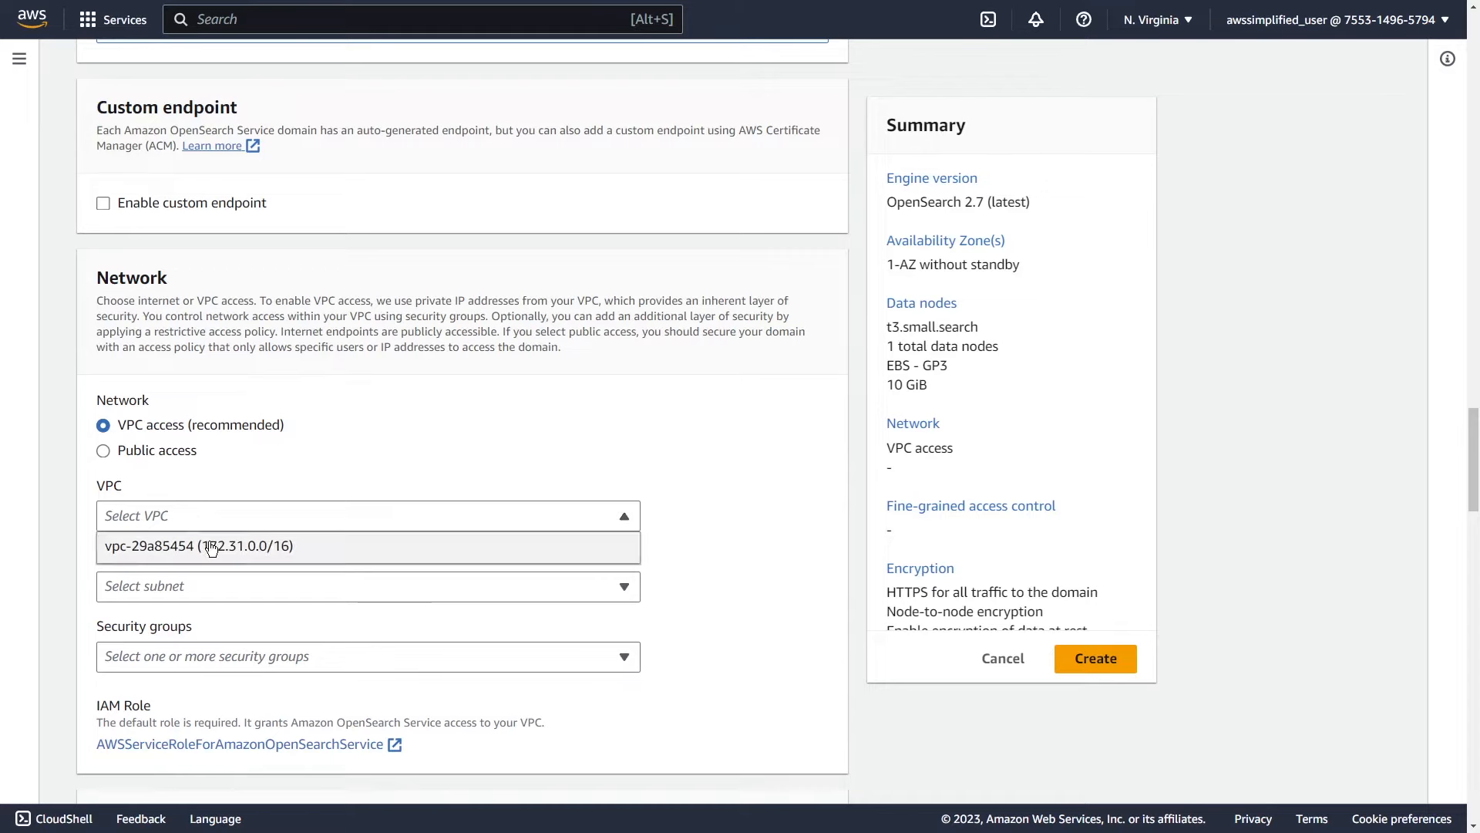
left_click(210, 589)
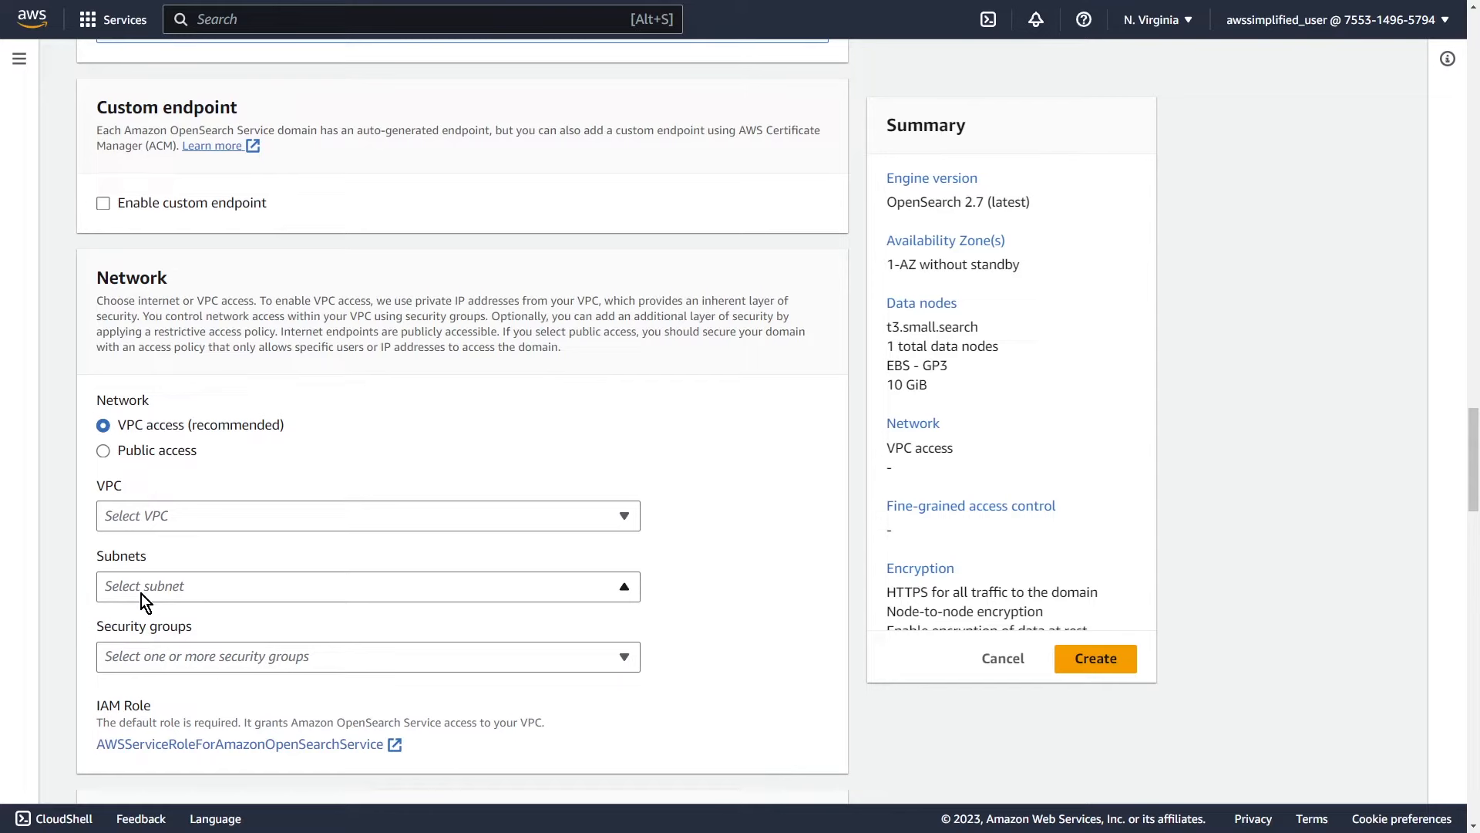
left_click(104, 451)
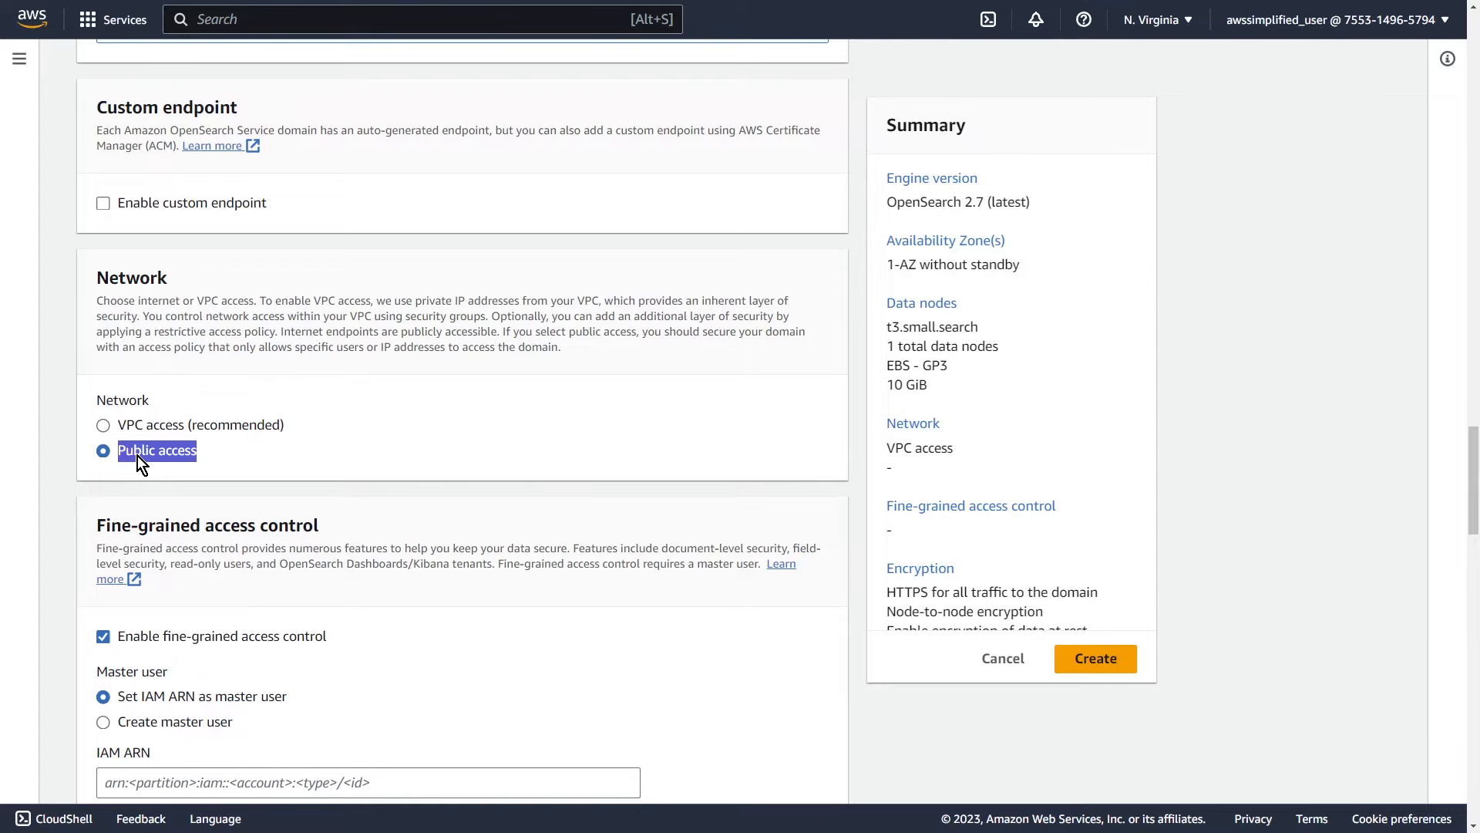
Step: Turn on fine-grained access control with the Create master user option
left_click(142, 497)
scroll(142, 497, "down", 3)
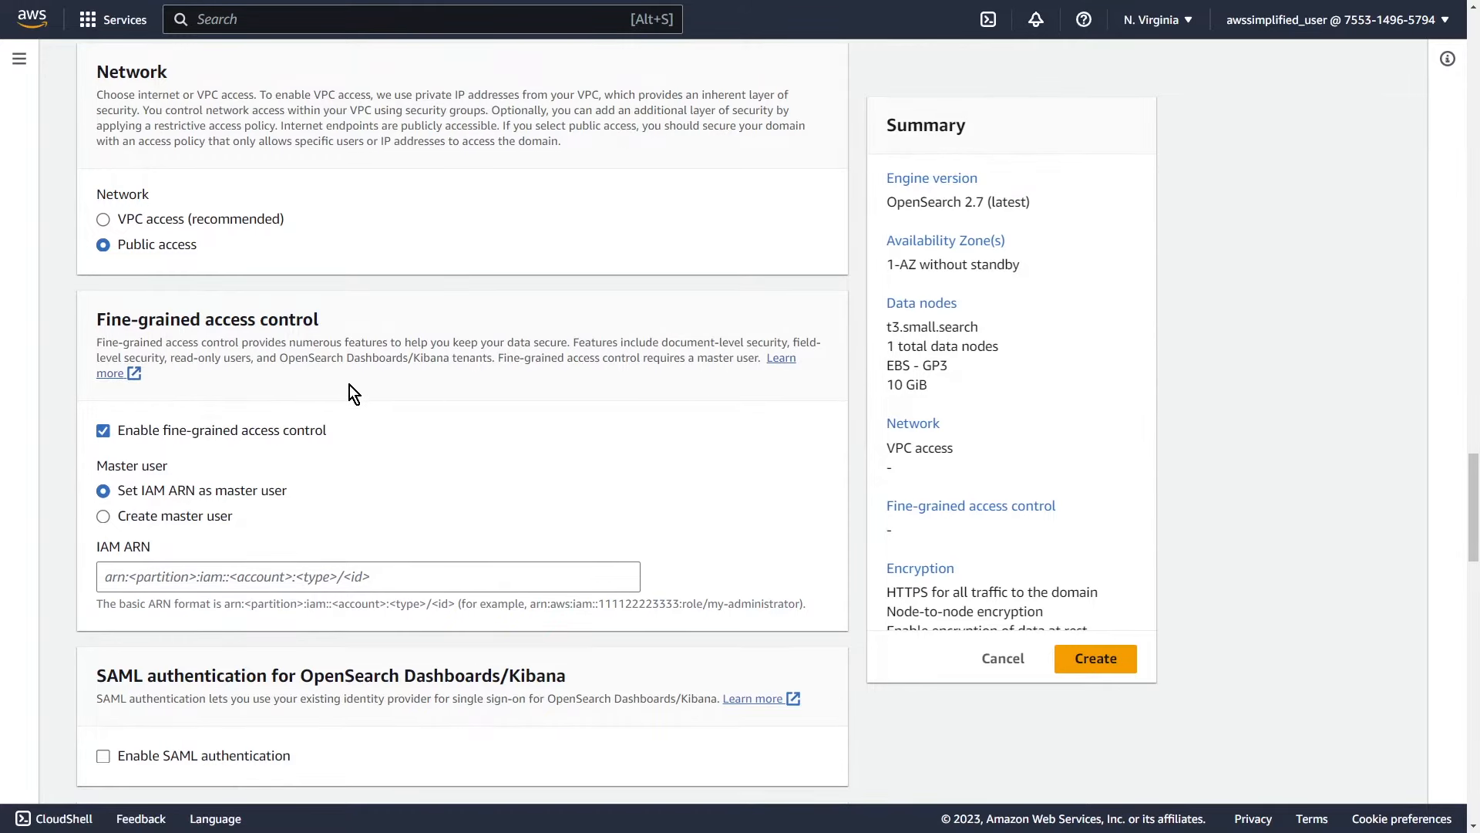
left_click(109, 520)
left_click(105, 431)
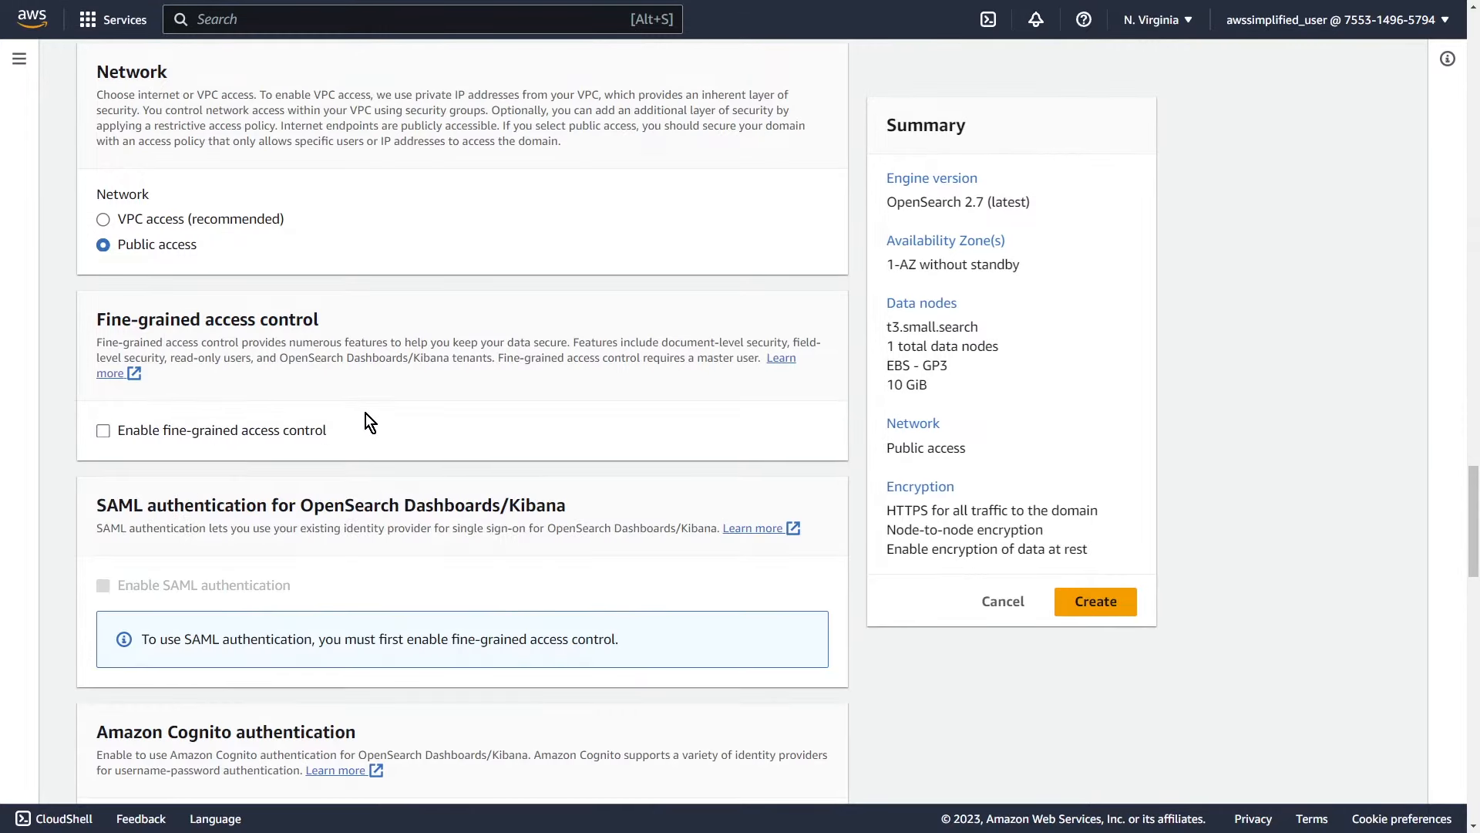
left_click(105, 431)
left_click(219, 518)
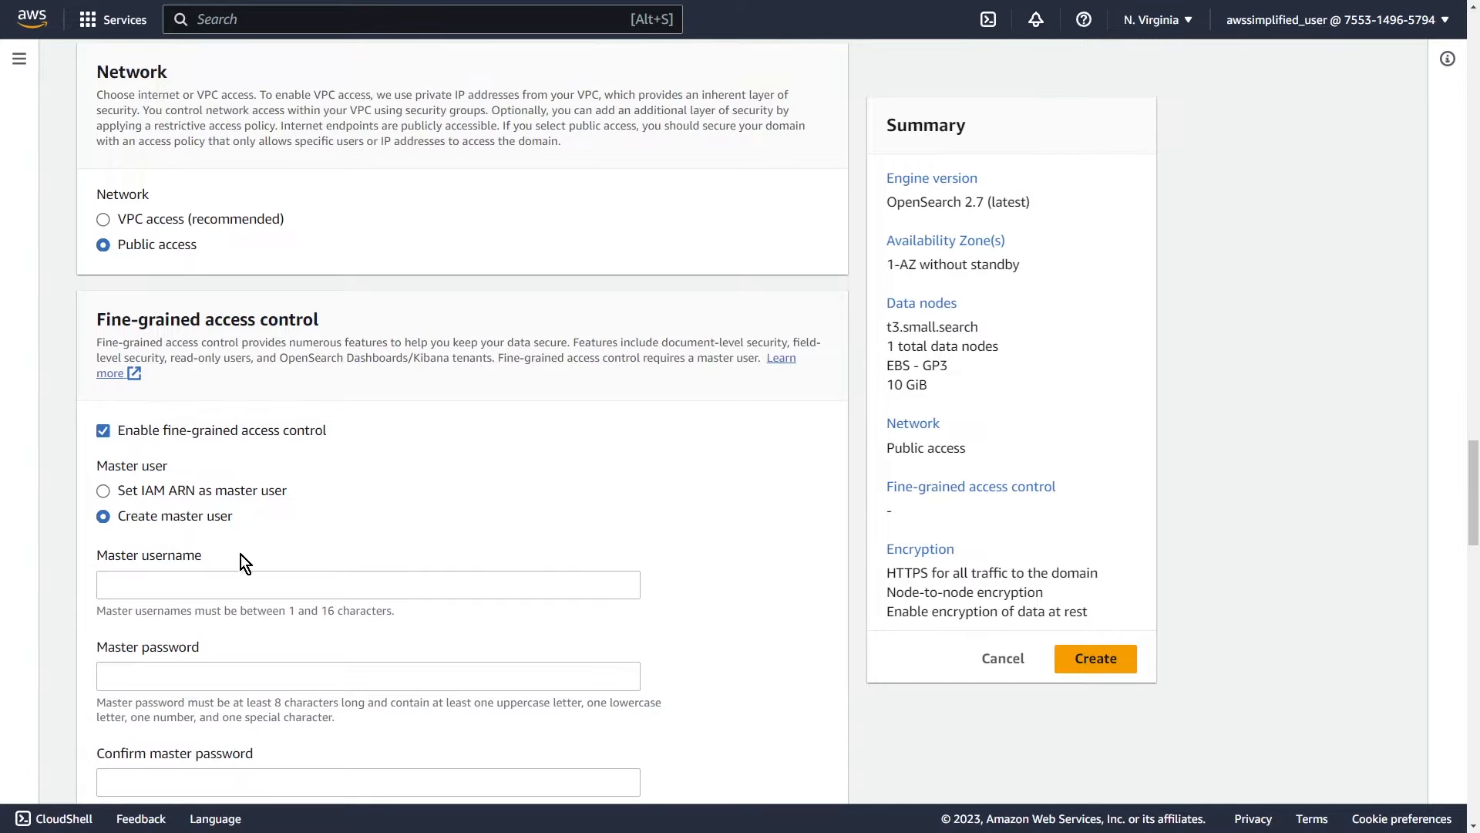
scroll(236, 556, "down", 1)
Step: Enter master username 'admin', then type and confirm the master password
left_click(232, 482)
type("admin")
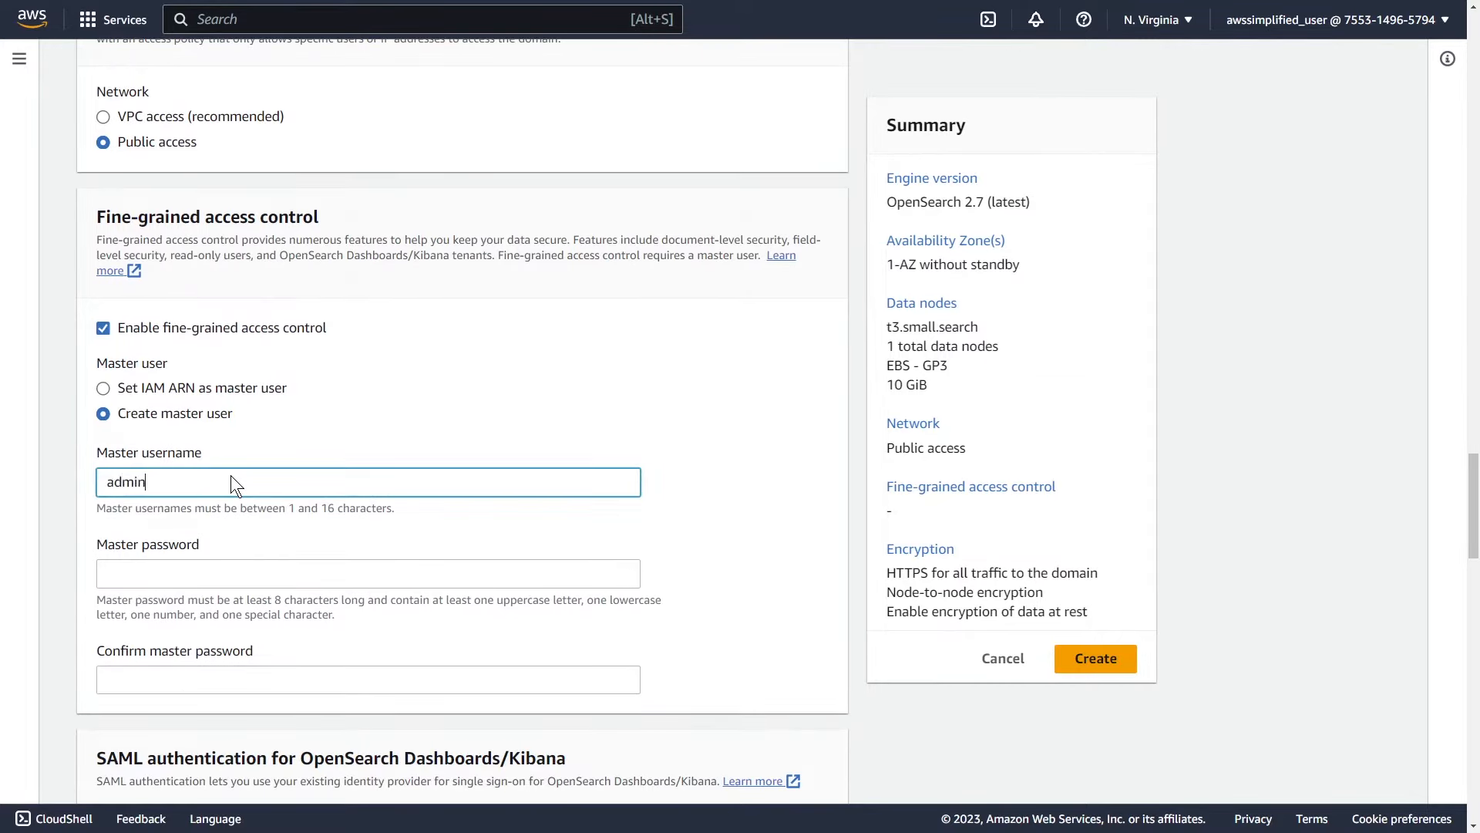
key("Tab")
type("Admin@123")
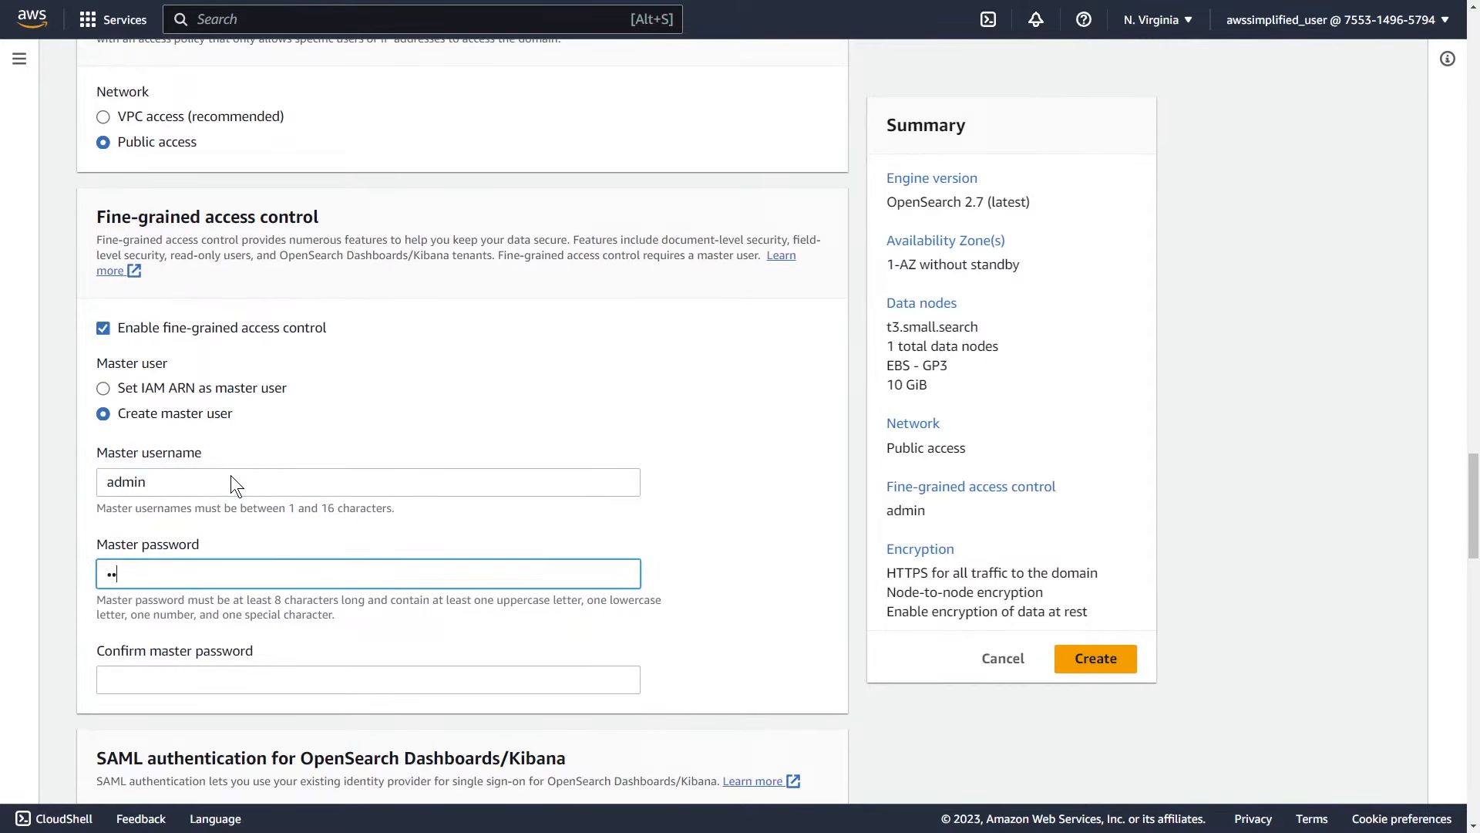
key("Tab")
type("Admin@123")
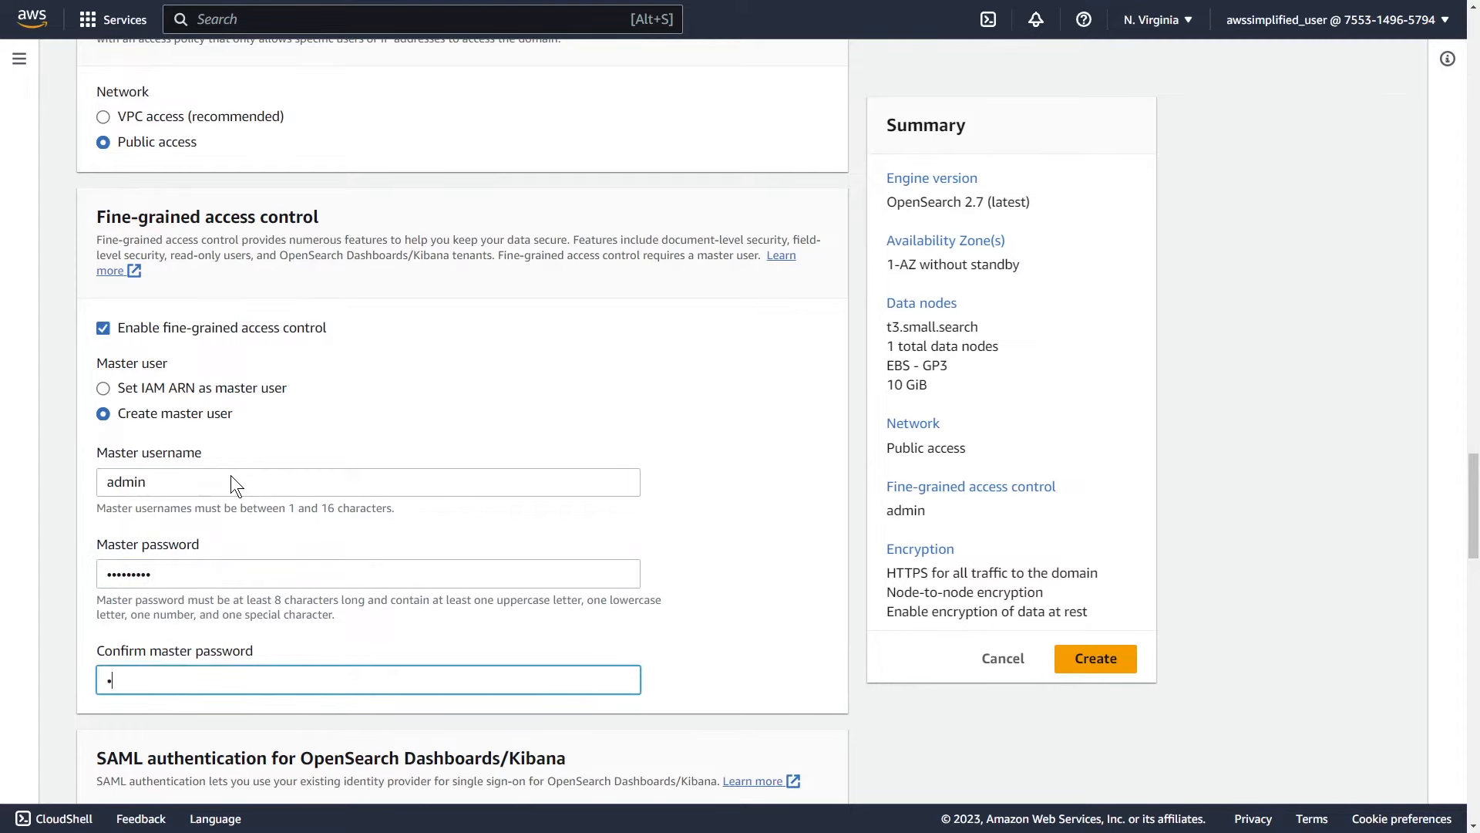
scroll(359, 628, "down", 3)
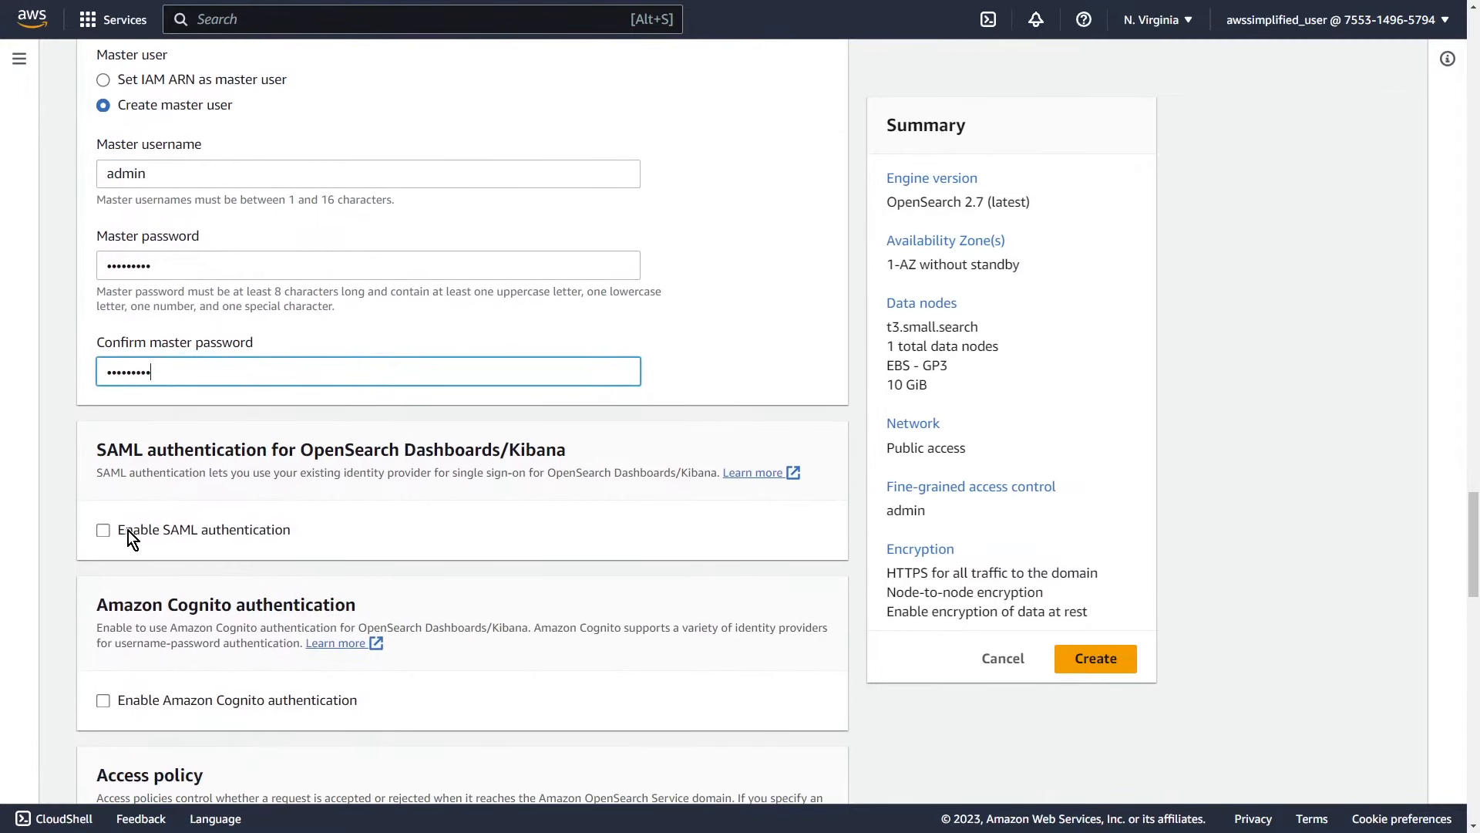
scroll(155, 601, "down", 1)
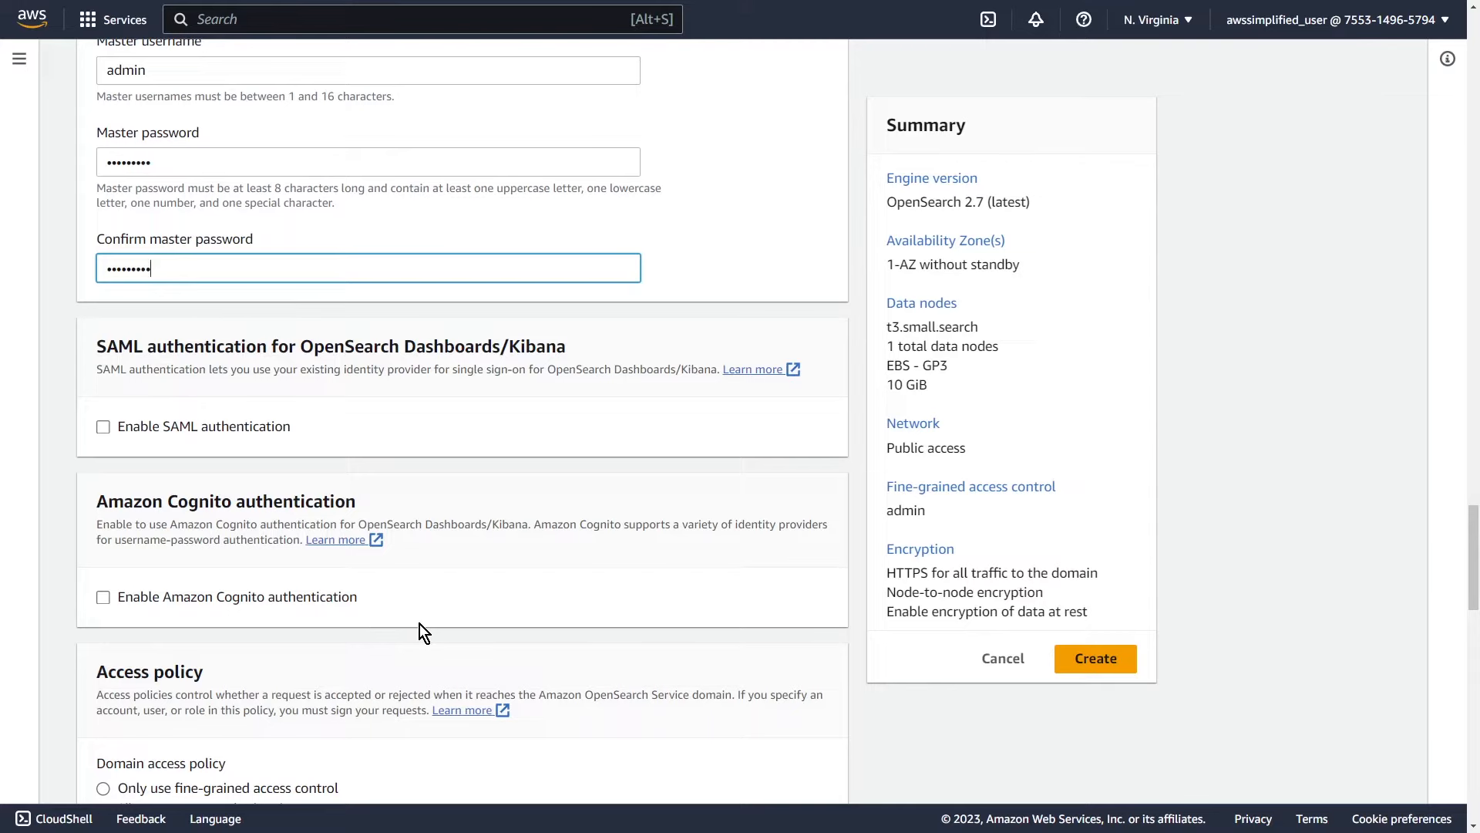
scroll(419, 623, "down", 4)
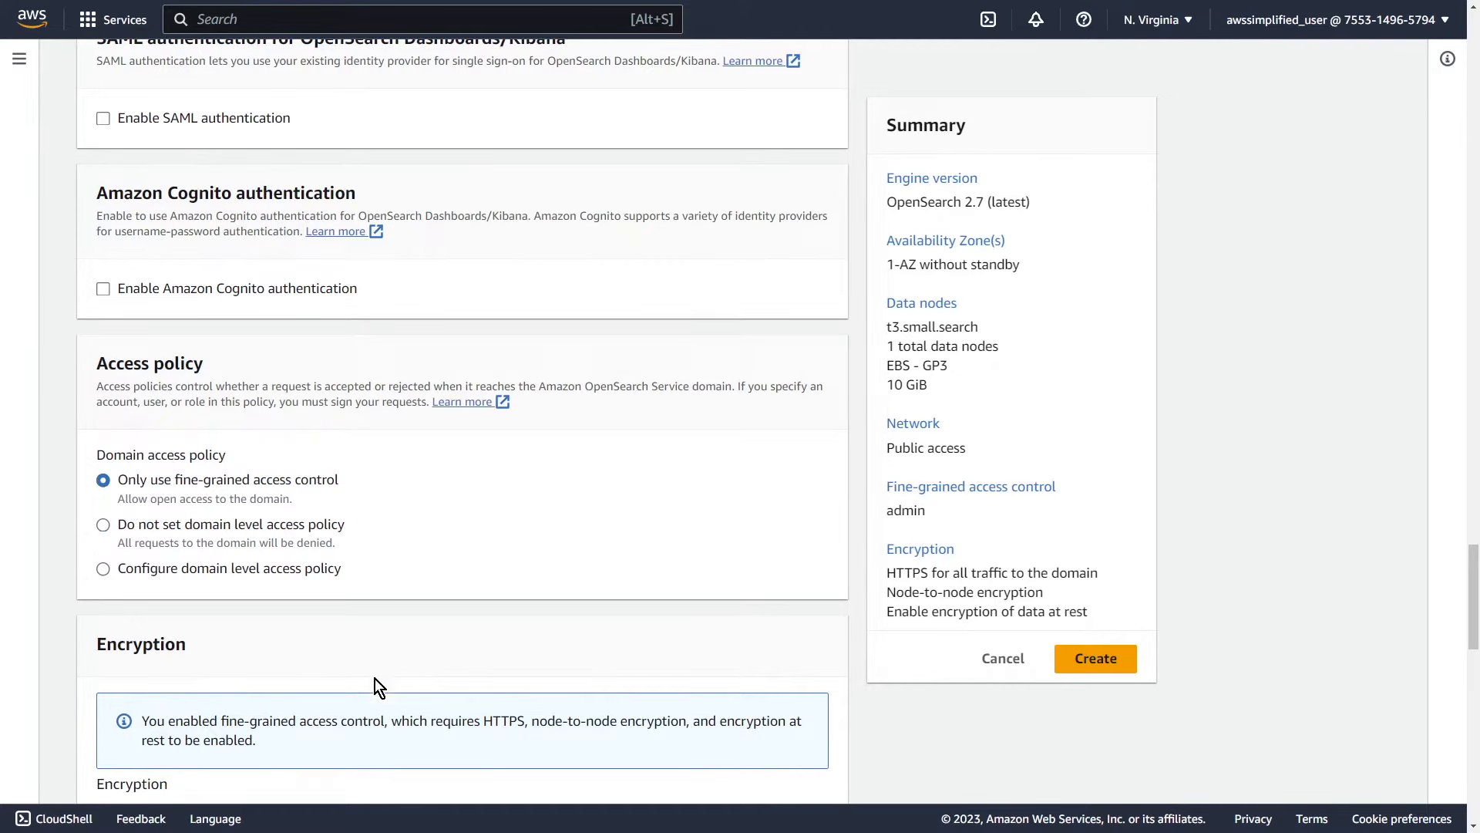
scroll(374, 665, "down", 5)
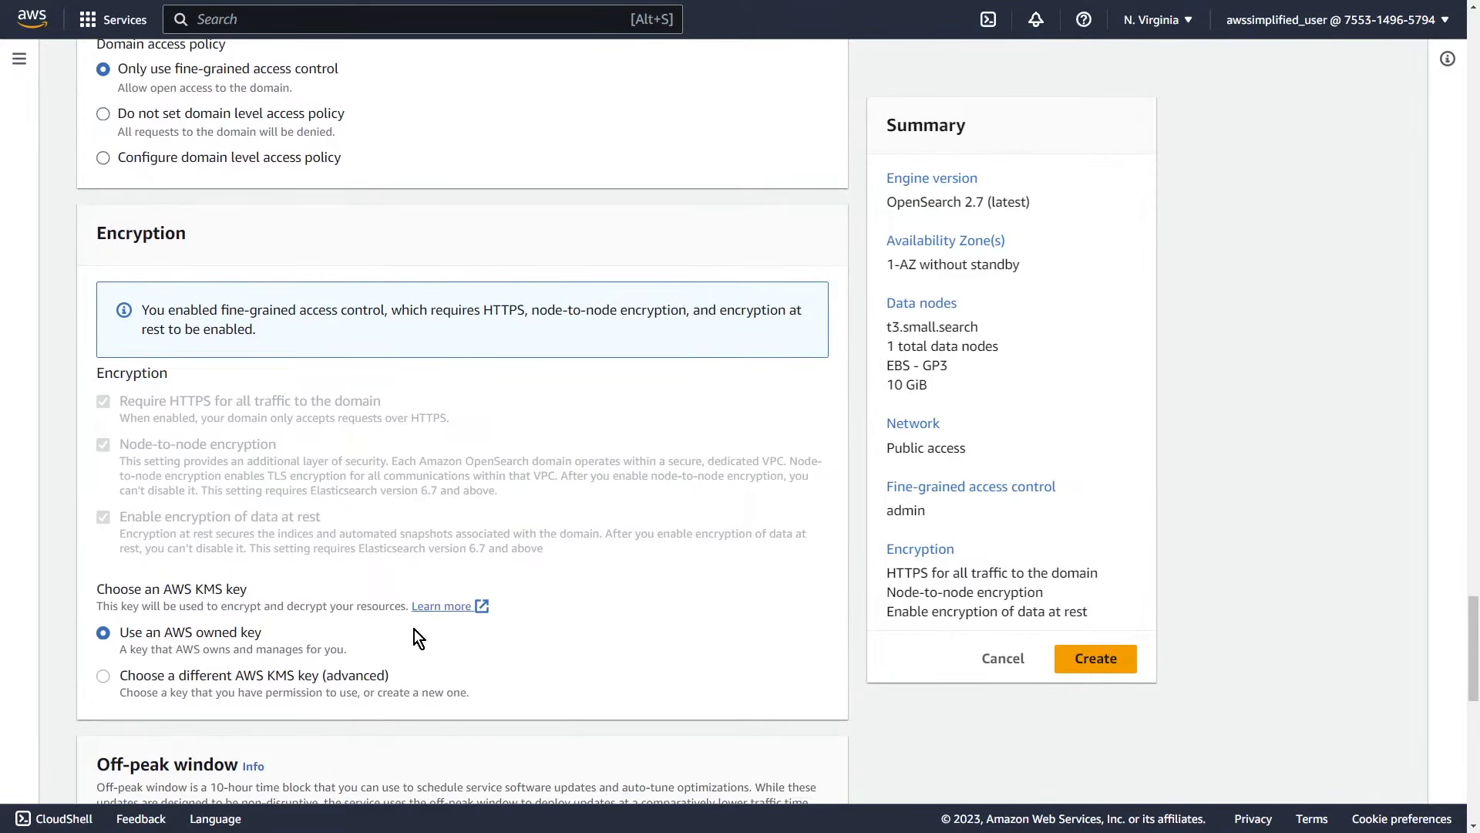
scroll(519, 631, "down", 5)
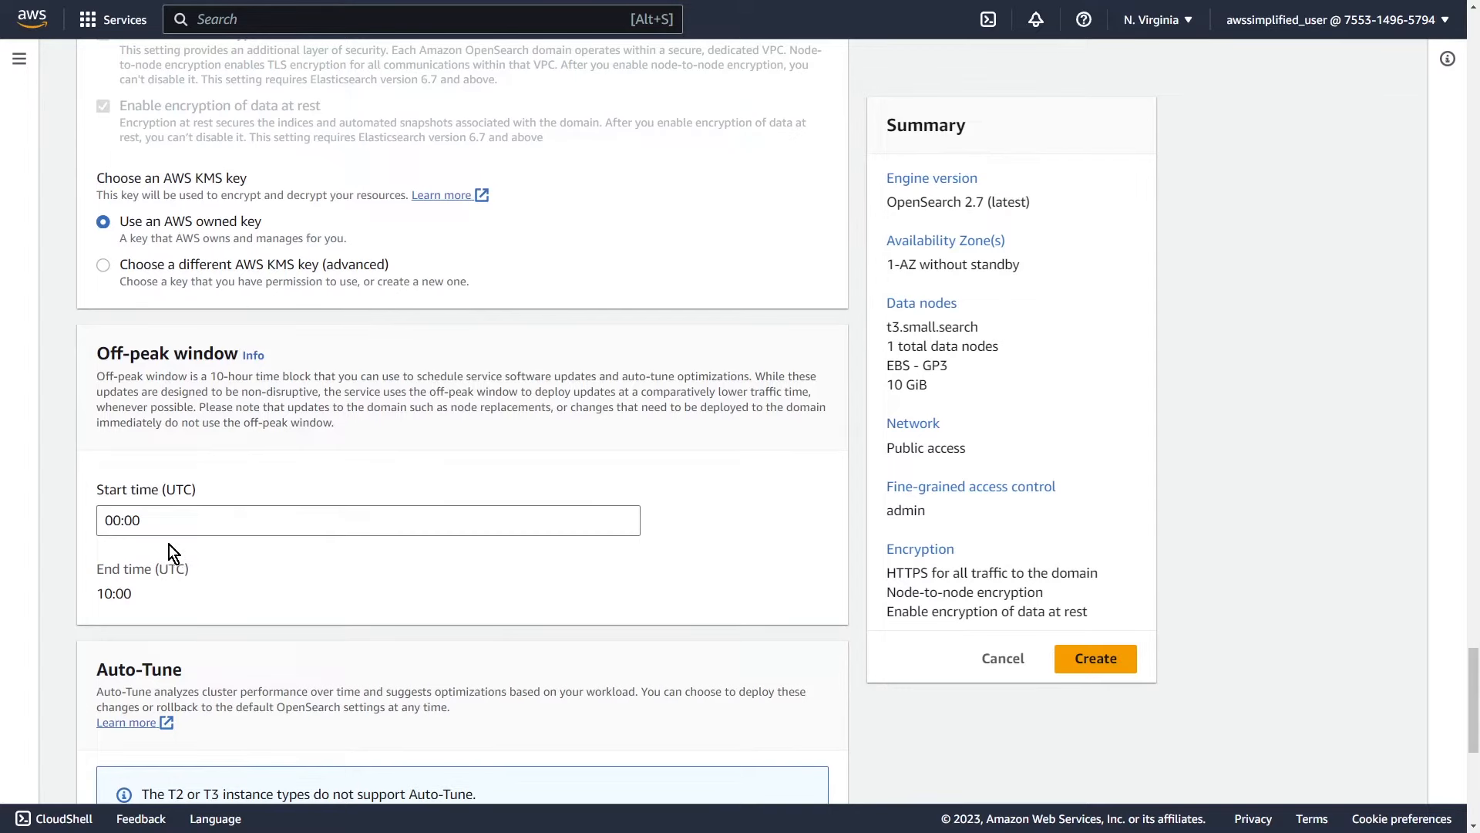
scroll(345, 660, "down", 4)
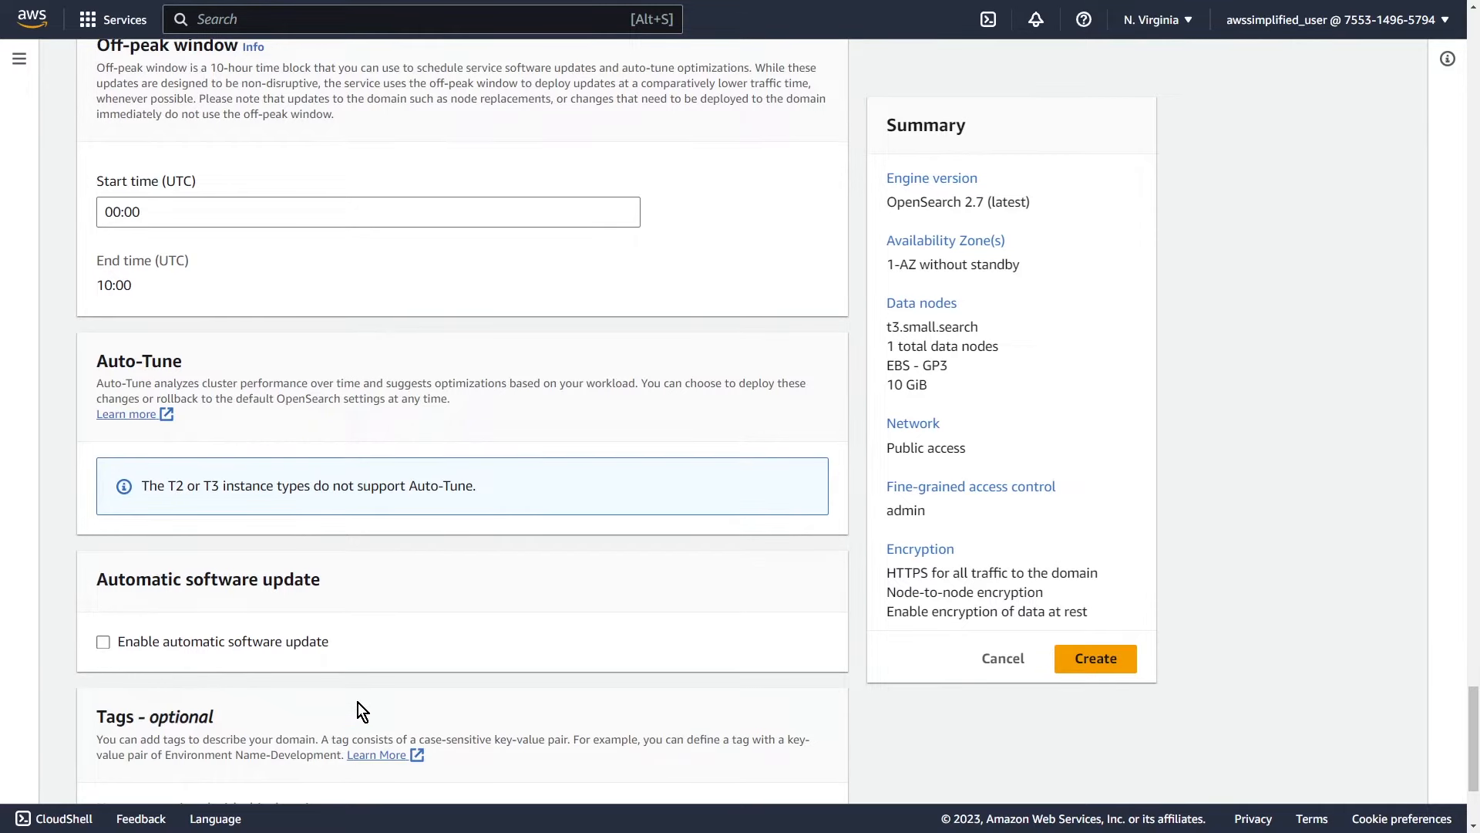
scroll(358, 703, "down", 3)
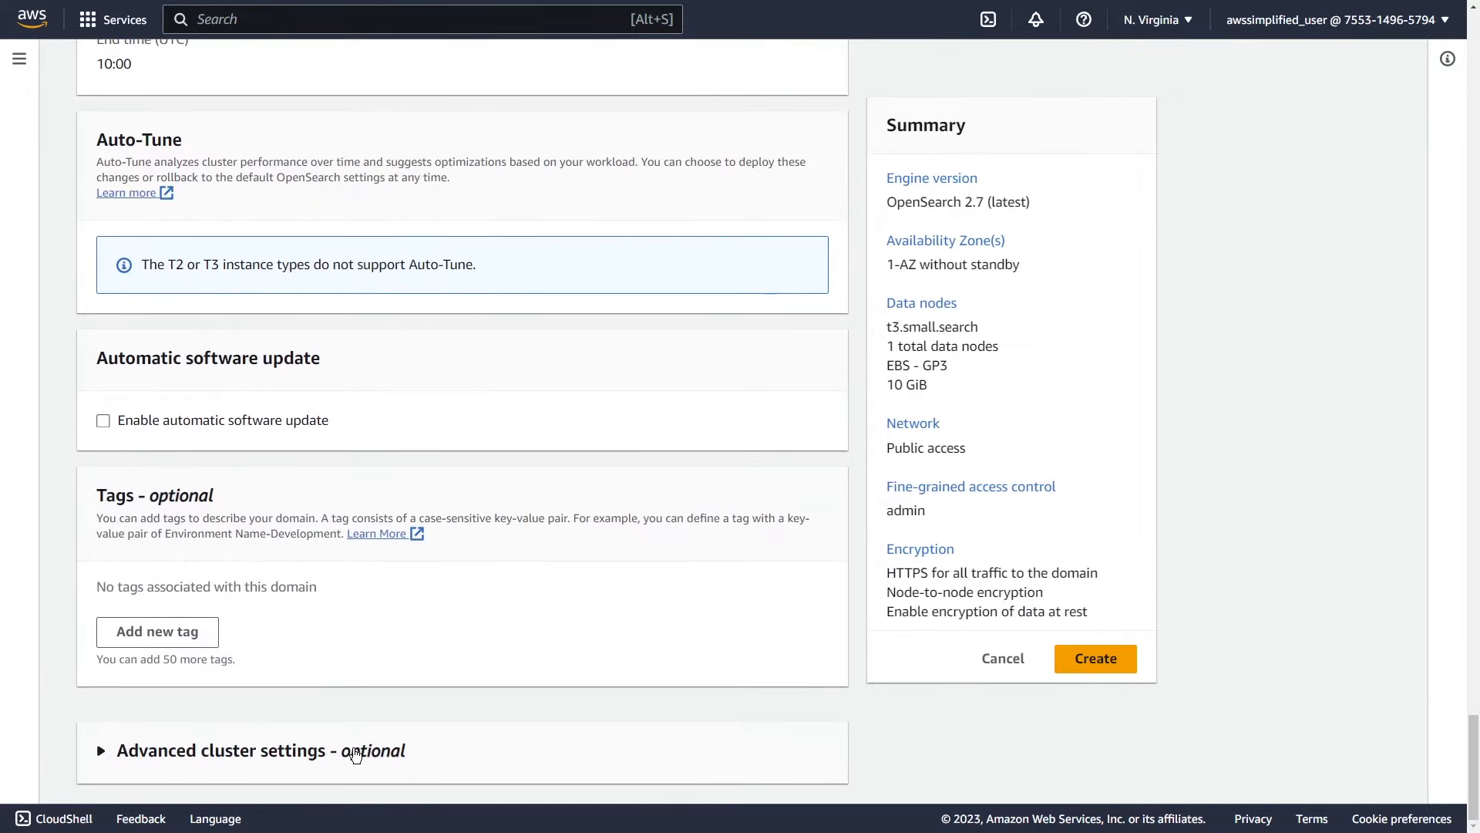
left_click(355, 754)
scroll(410, 716, "down", 5)
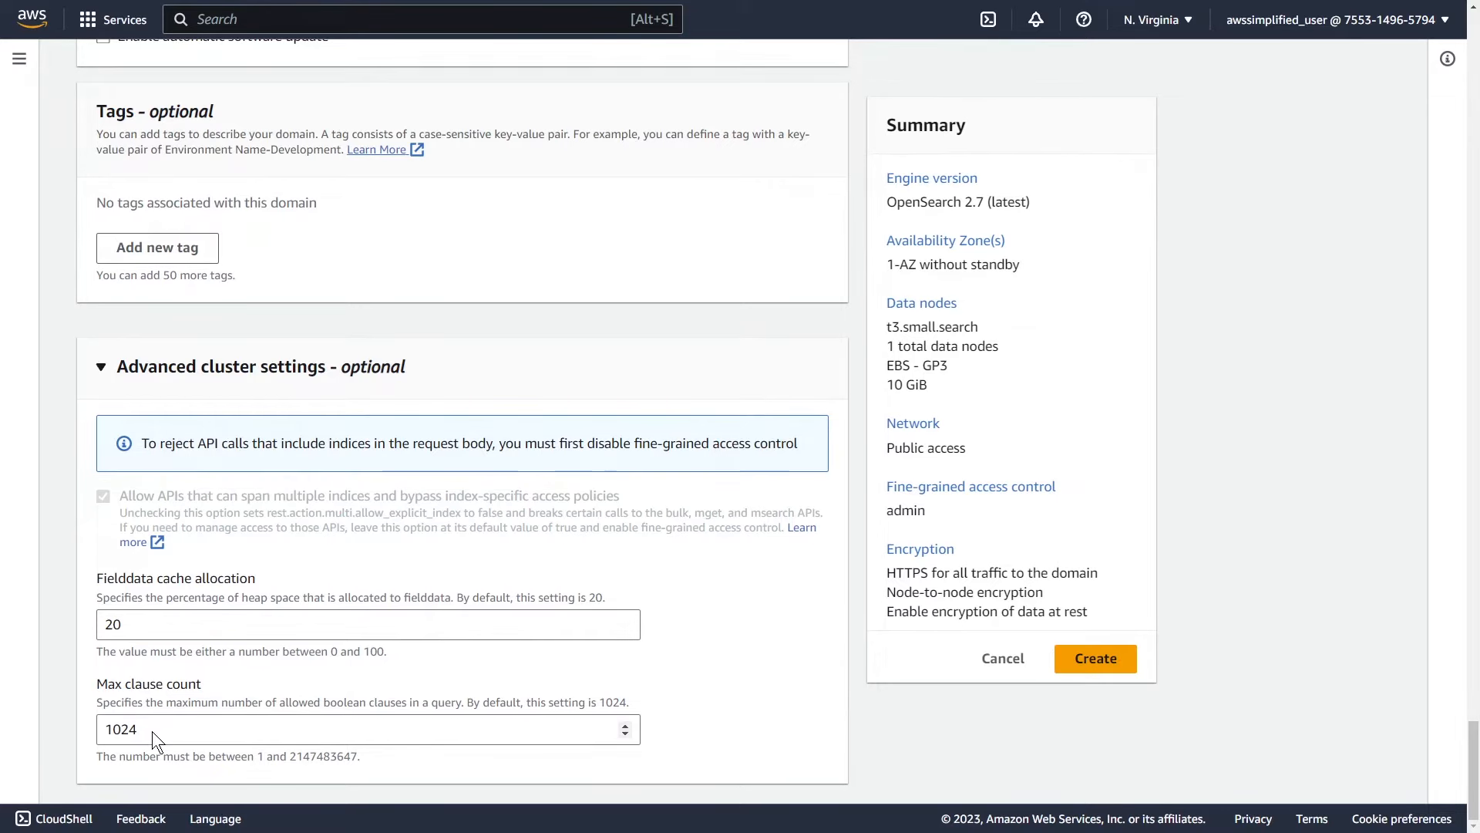
left_click(158, 370)
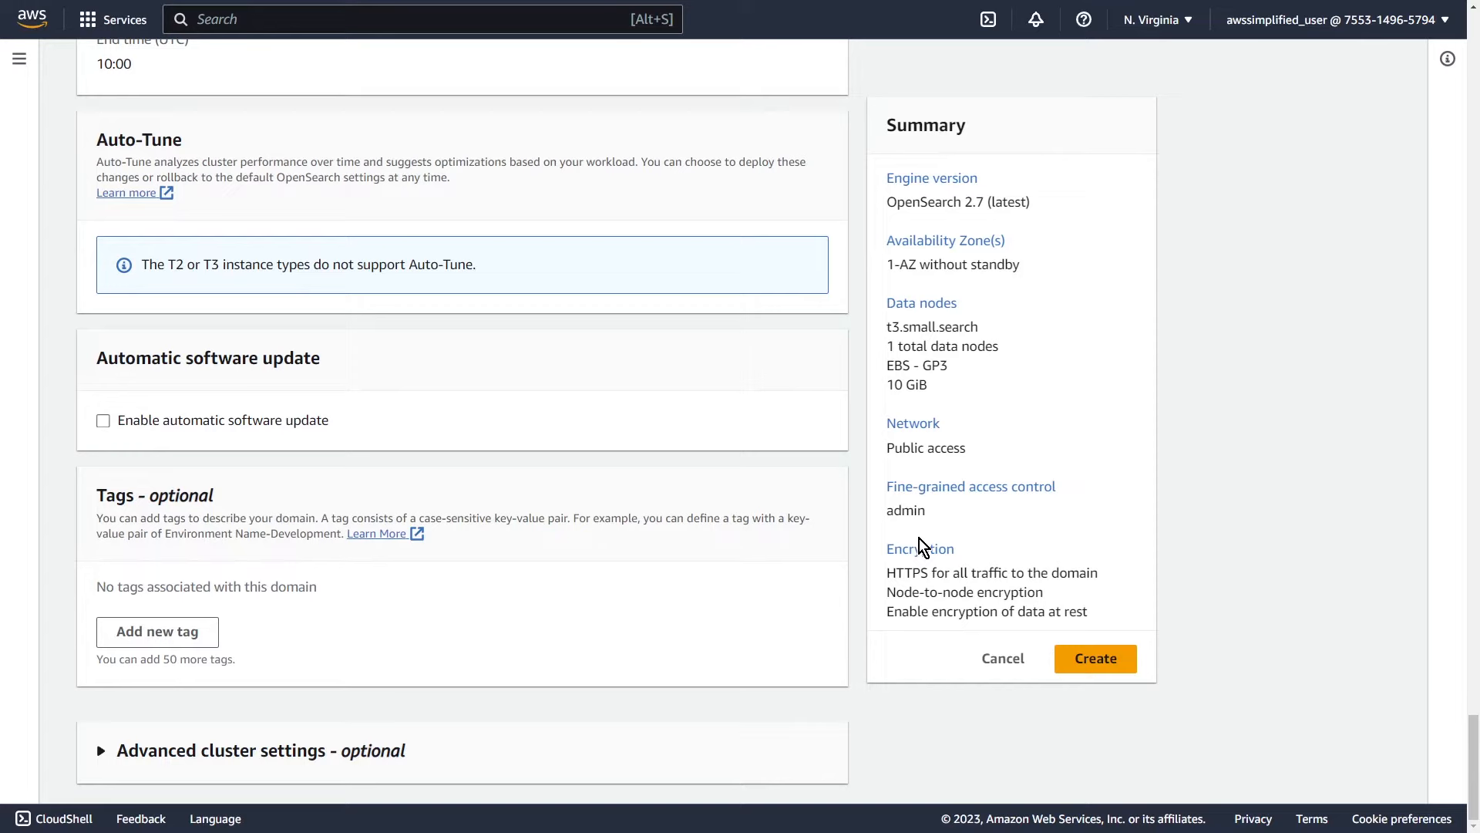
Step: Create the domain, refresh until it shows Active, and open its OpenSearch Dashboards URL
left_click(1078, 661)
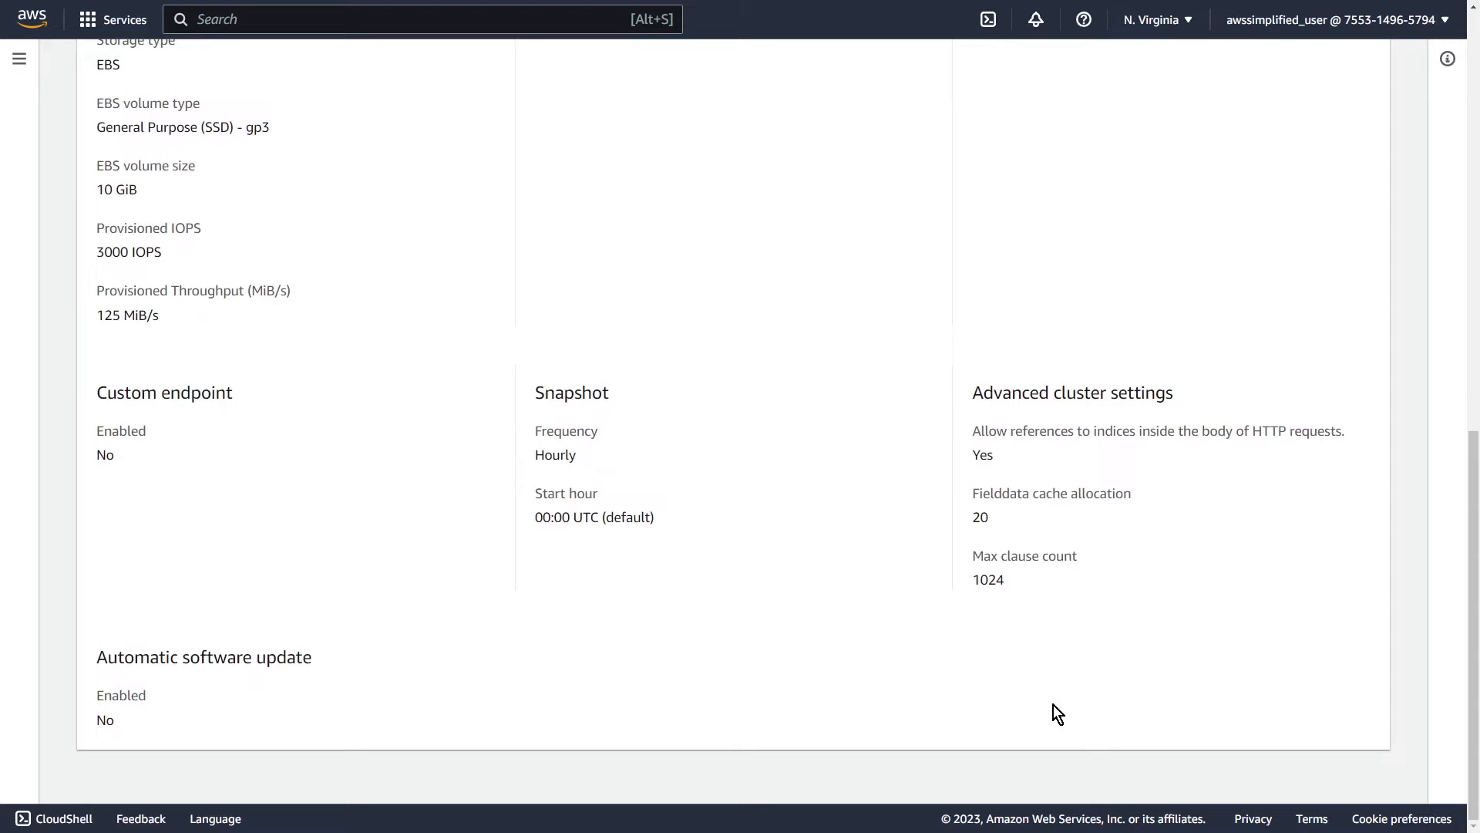
scroll(1053, 705, "up", 12)
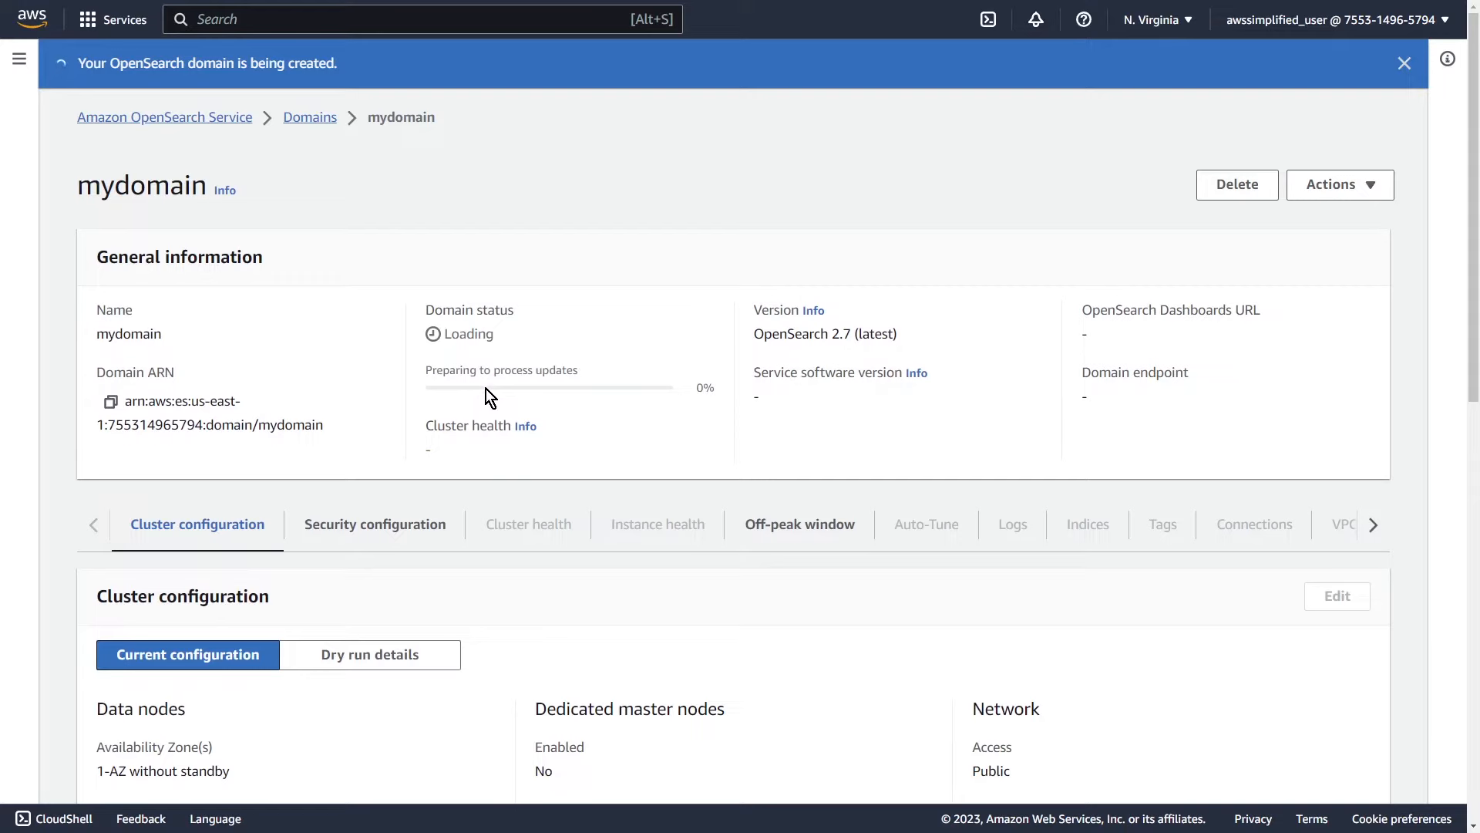
key("F5")
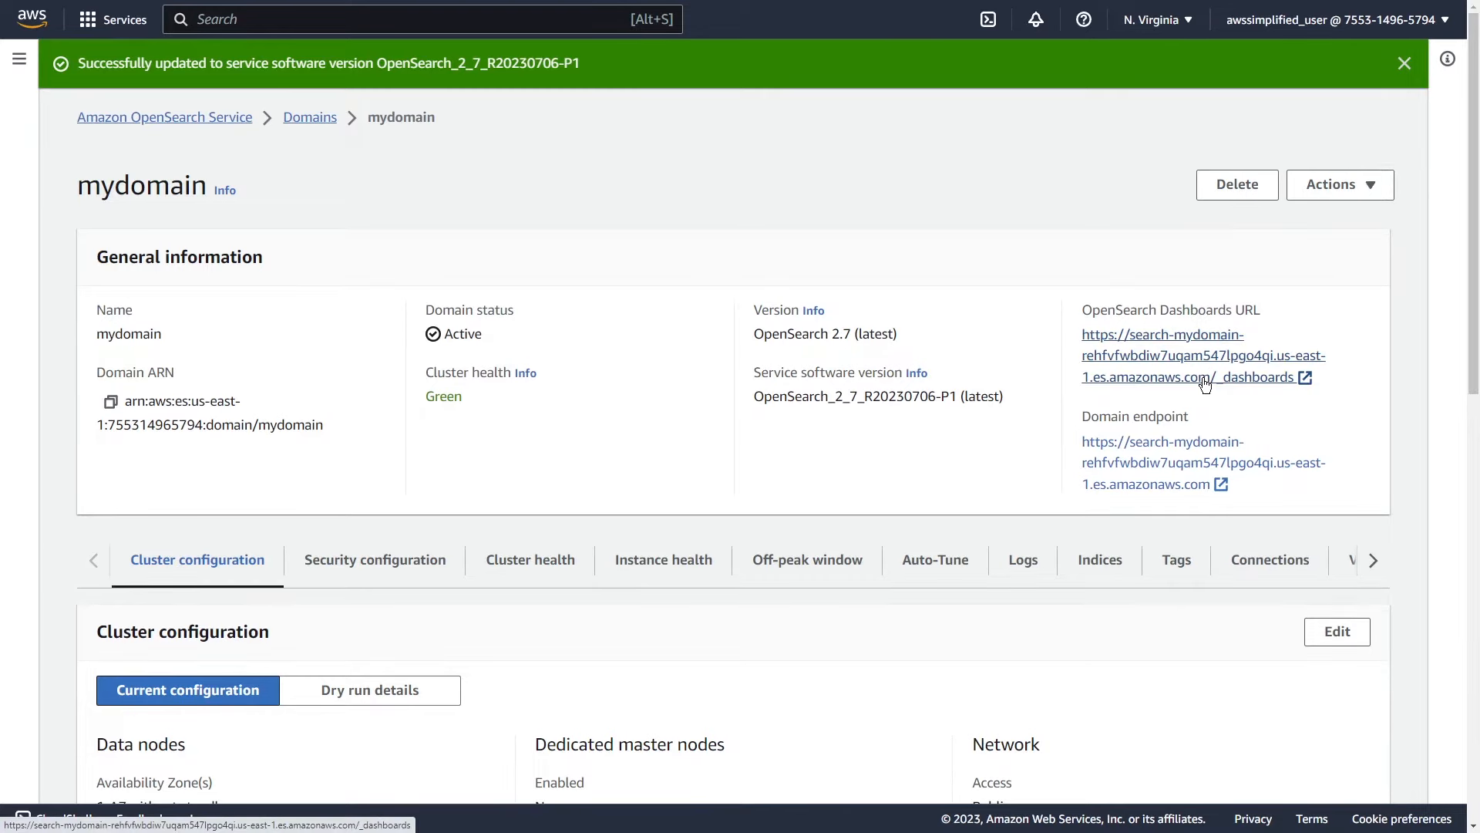
left_click(1205, 378)
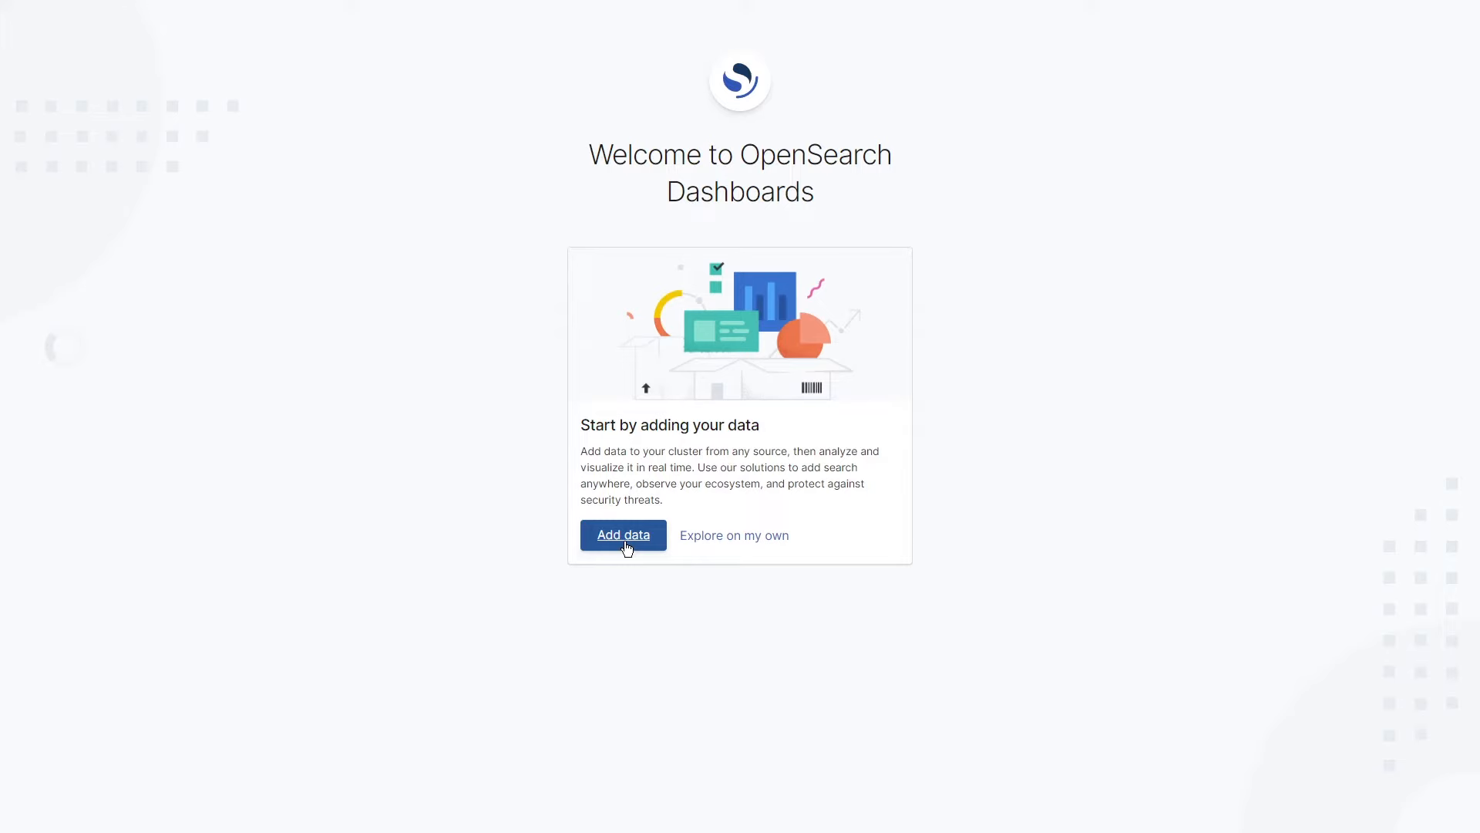
Step: Choose Add data on the welcome card and confirm the Global tenant
left_click(626, 543)
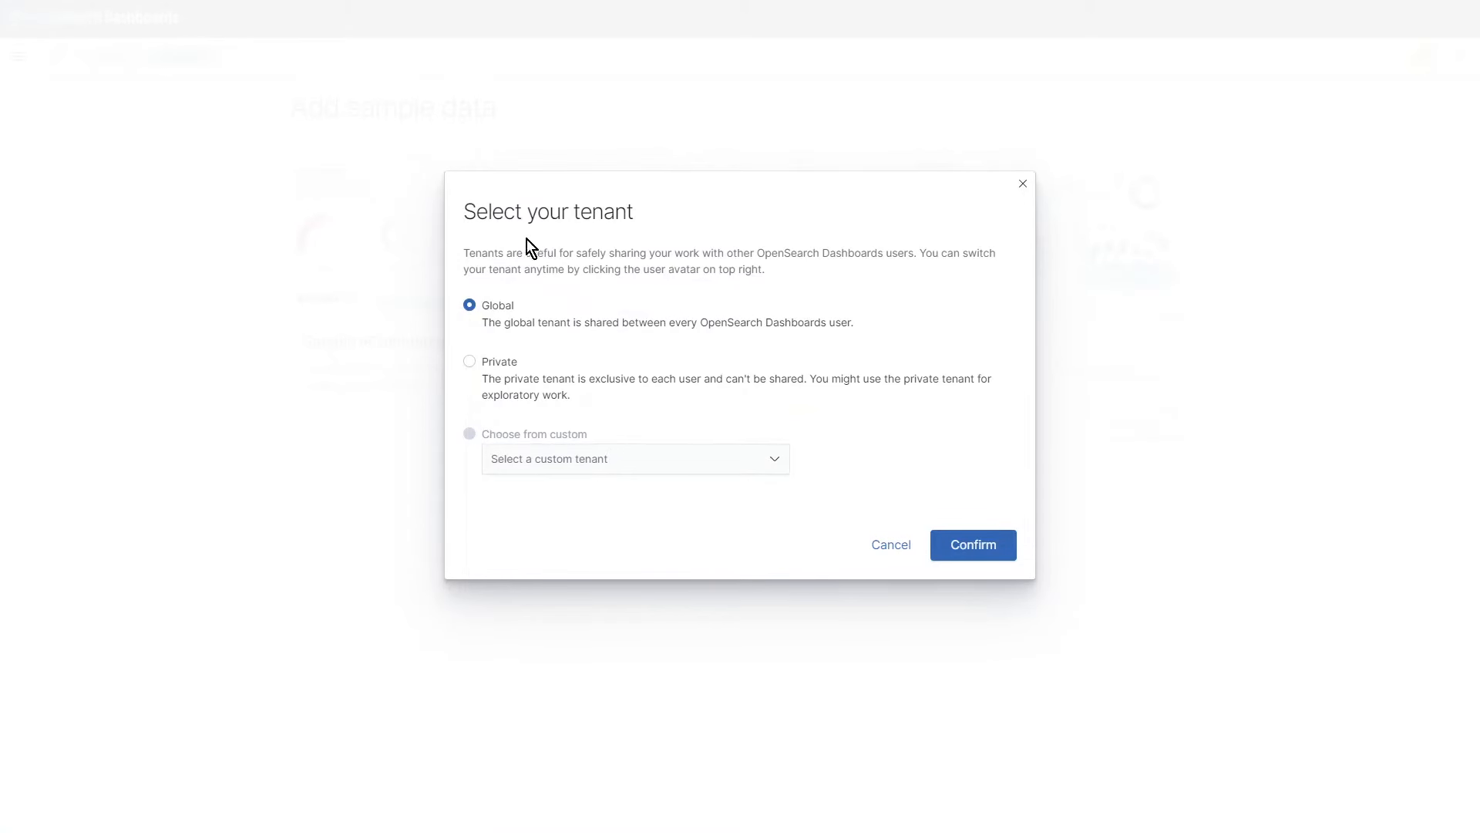
left_click(987, 545)
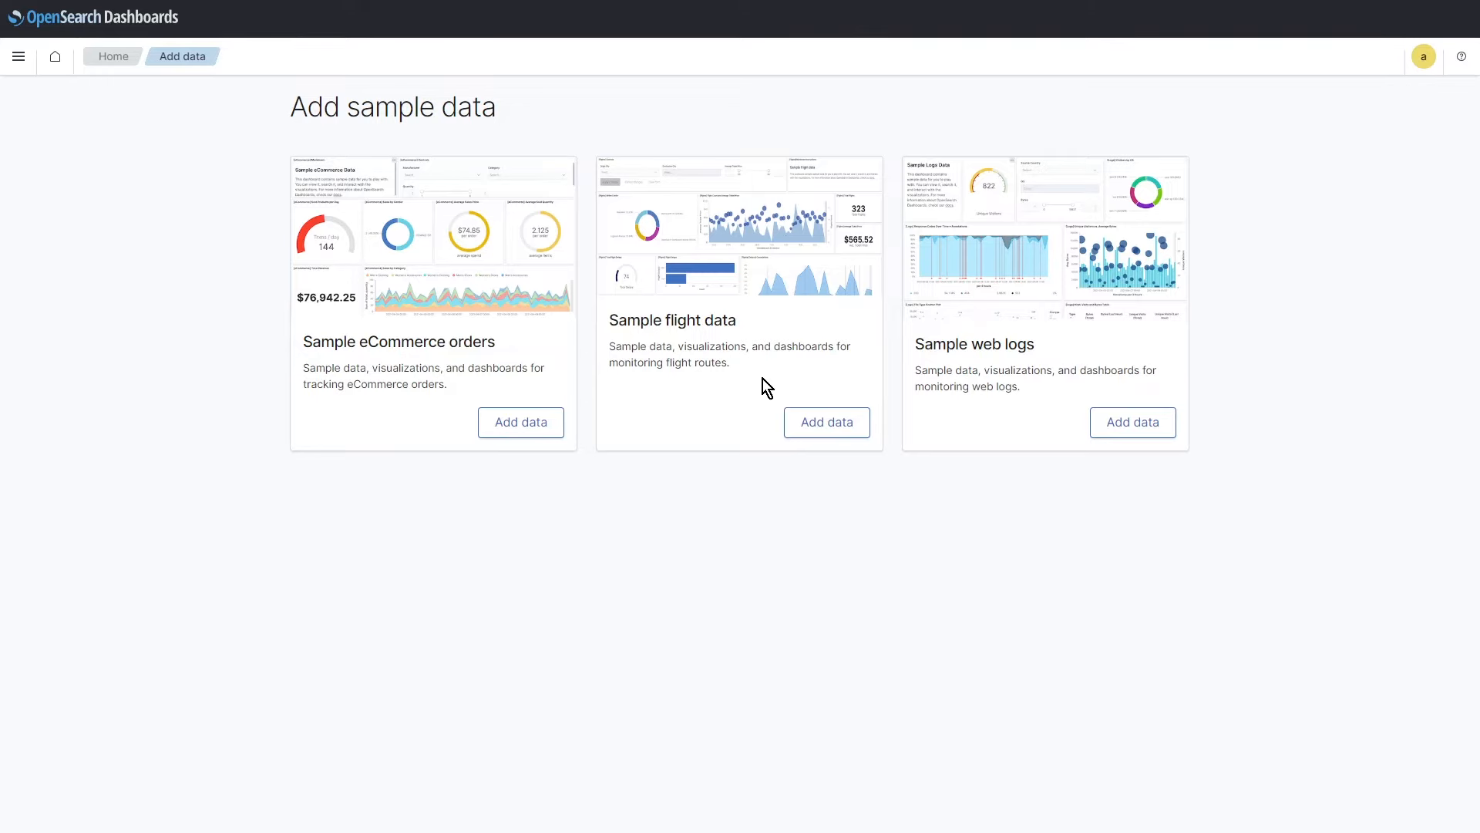
Step: Install the sample flight data and open the [Flights] Global Flight Dashboard showing 328 flights
left_click(825, 436)
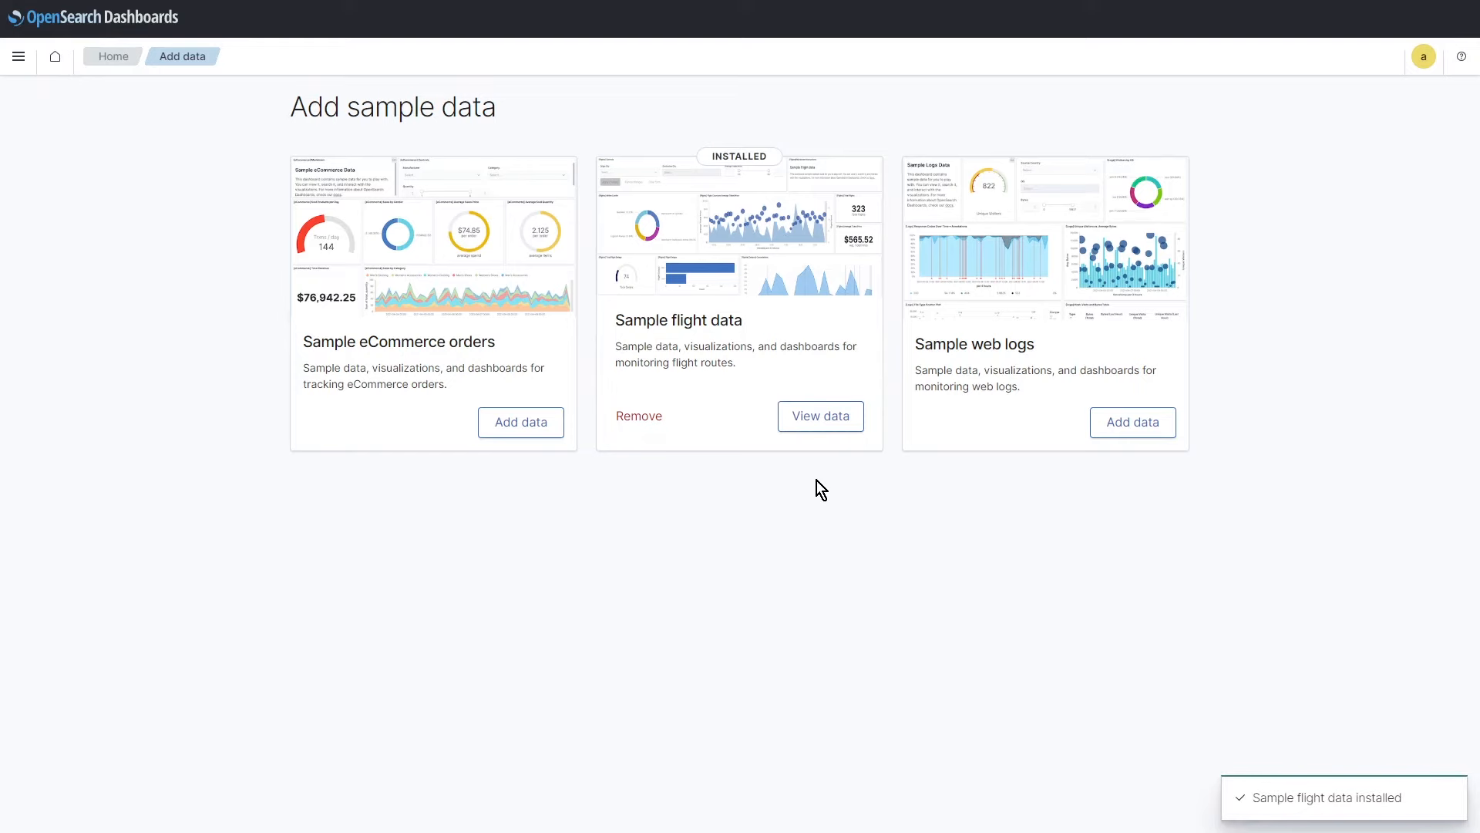
left_click(831, 417)
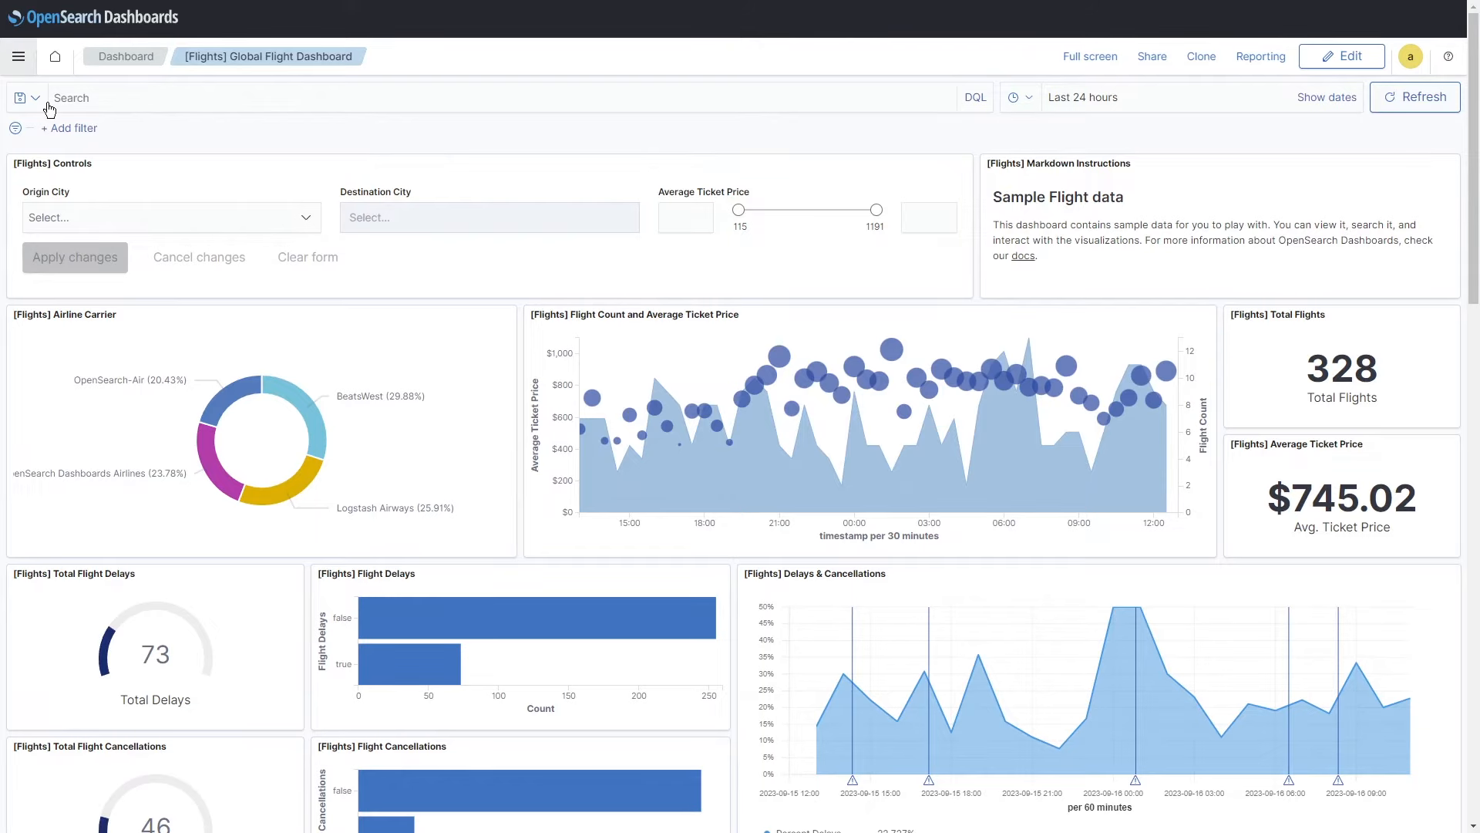
left_click(19, 59)
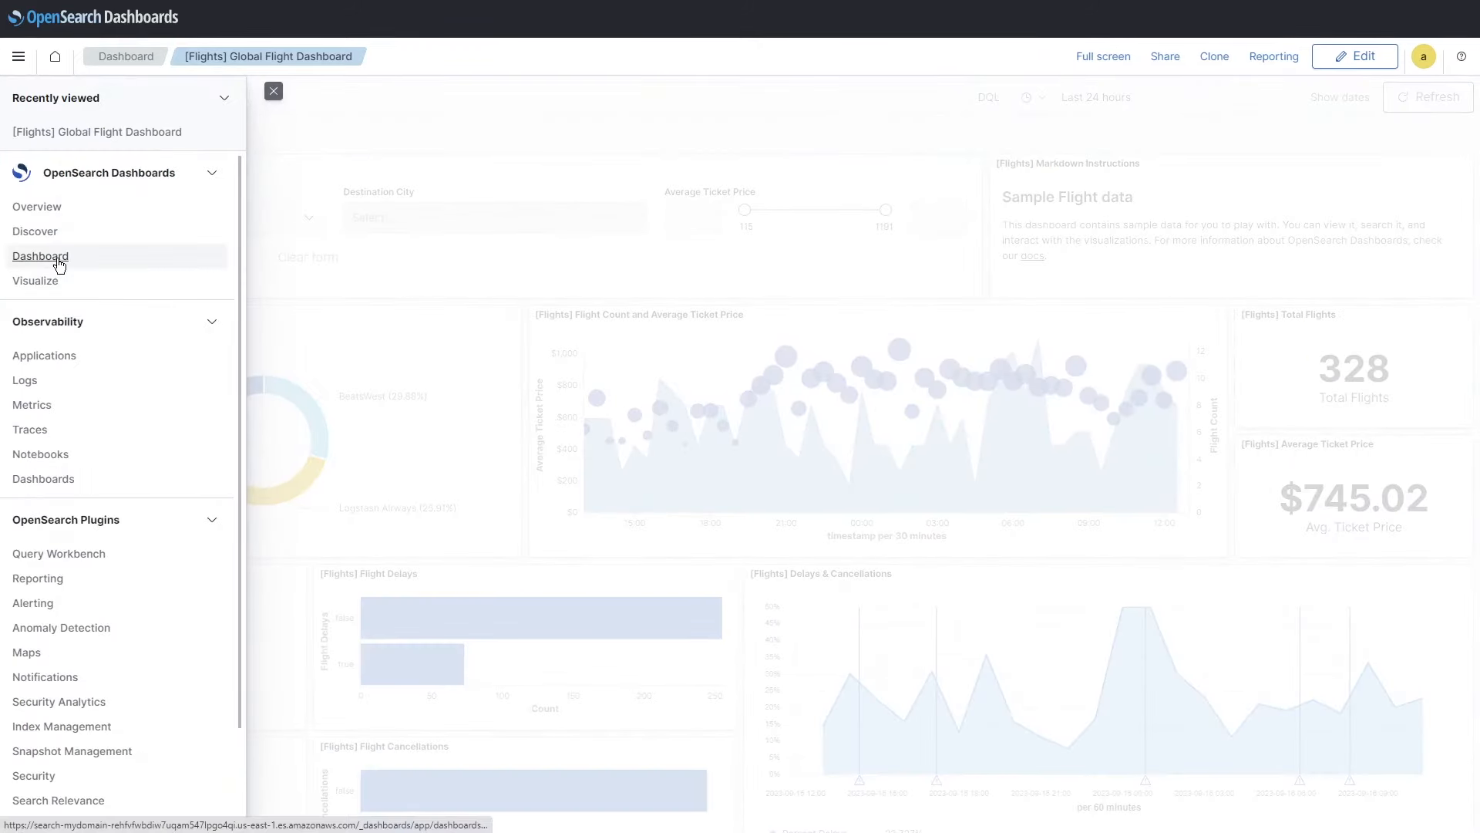
left_click(20, 59)
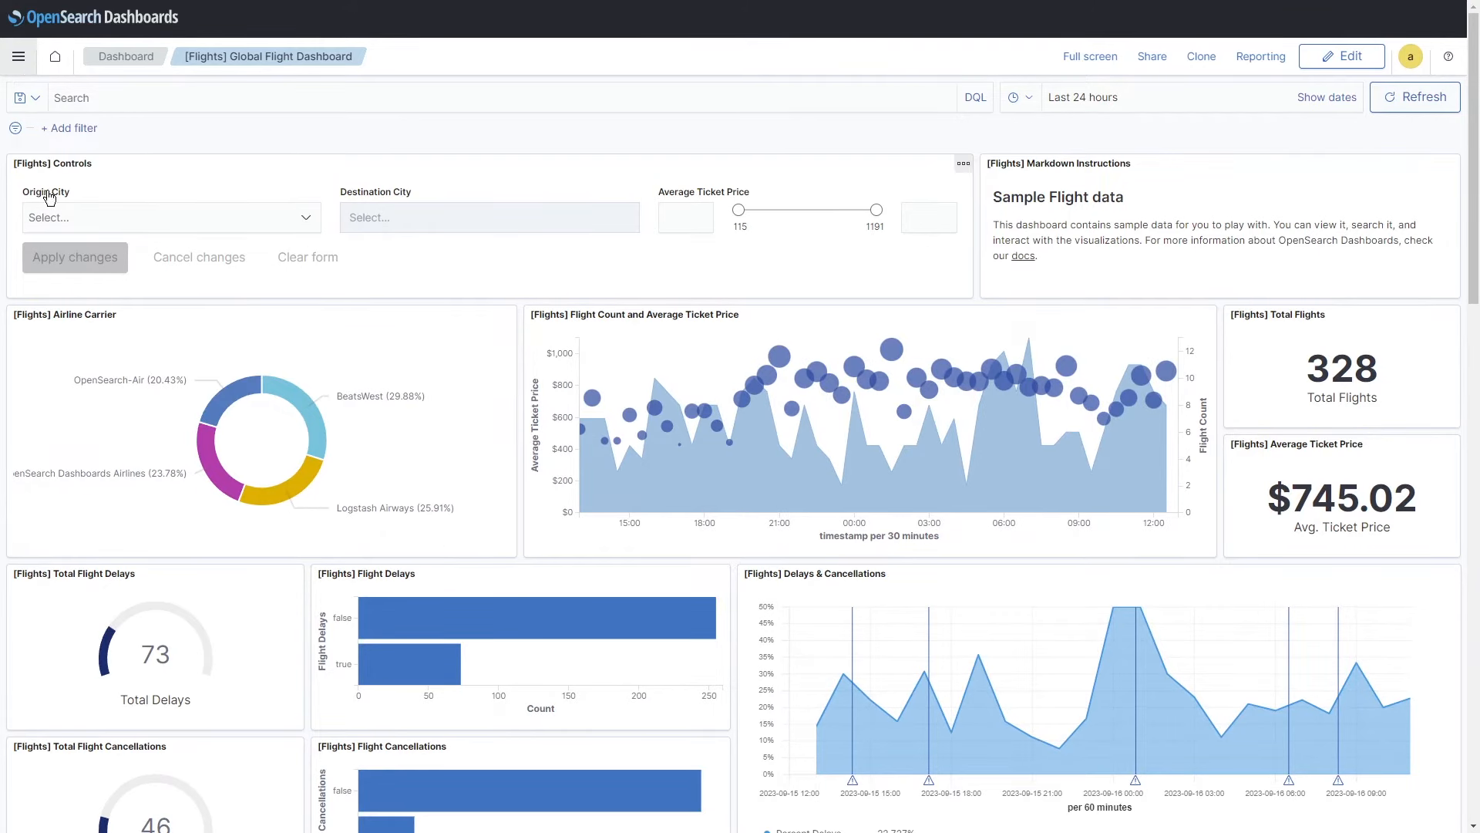
Step: Filter the Controls panel to Origin City Toronto and Destination City Mexico City
left_click(263, 213)
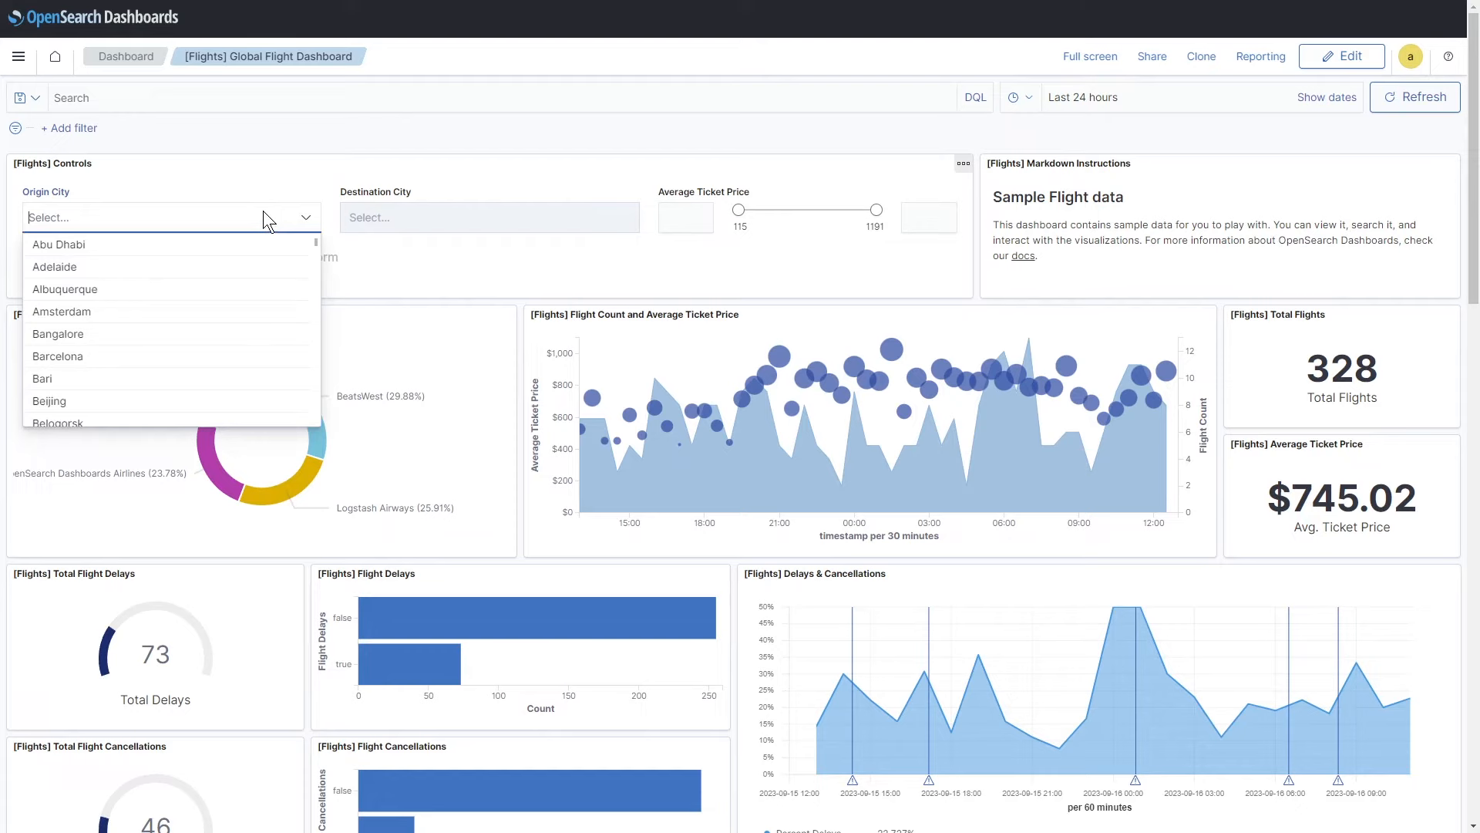
type("tor")
left_click(174, 276)
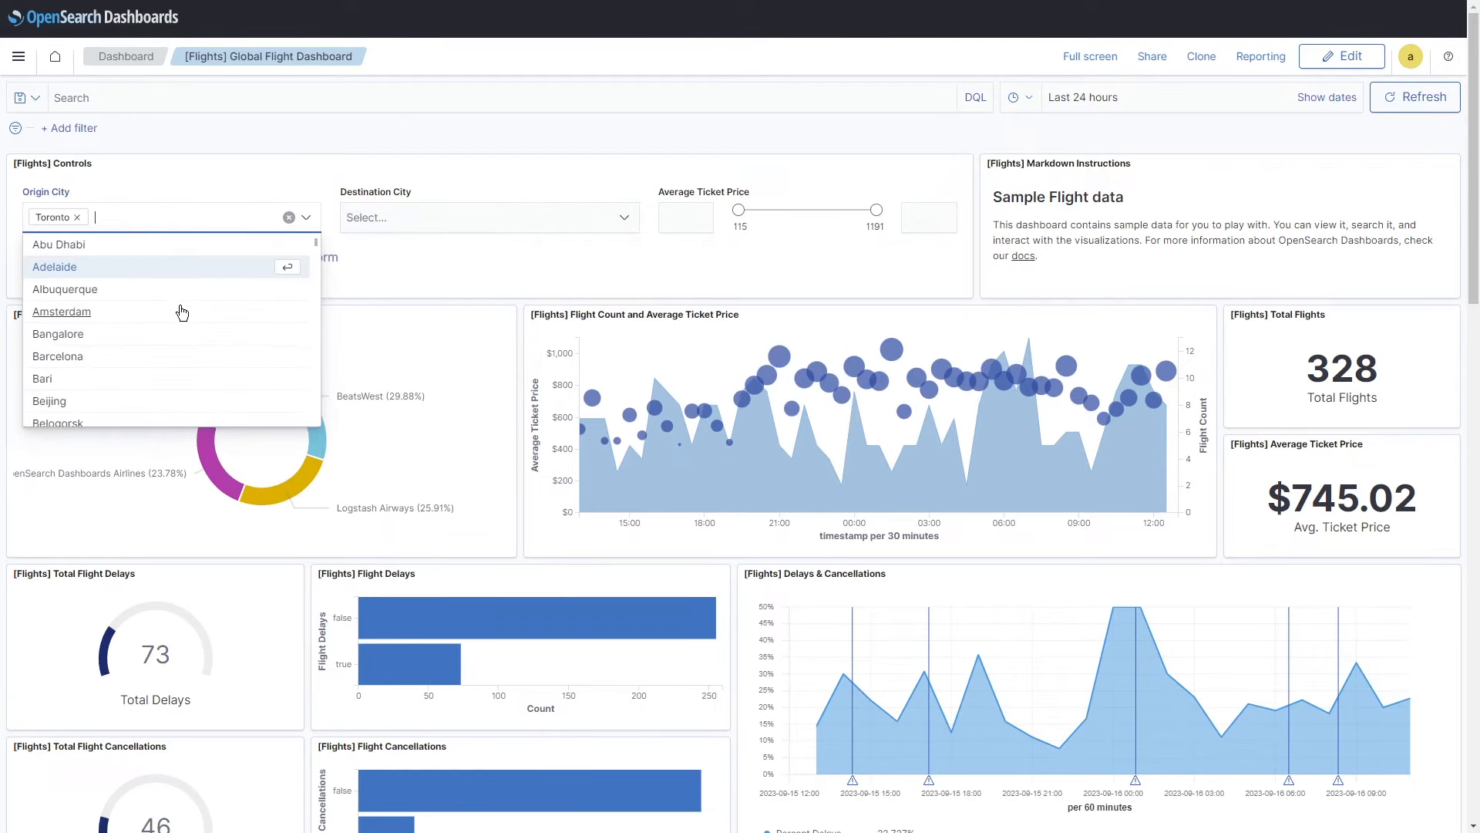
left_click(533, 236)
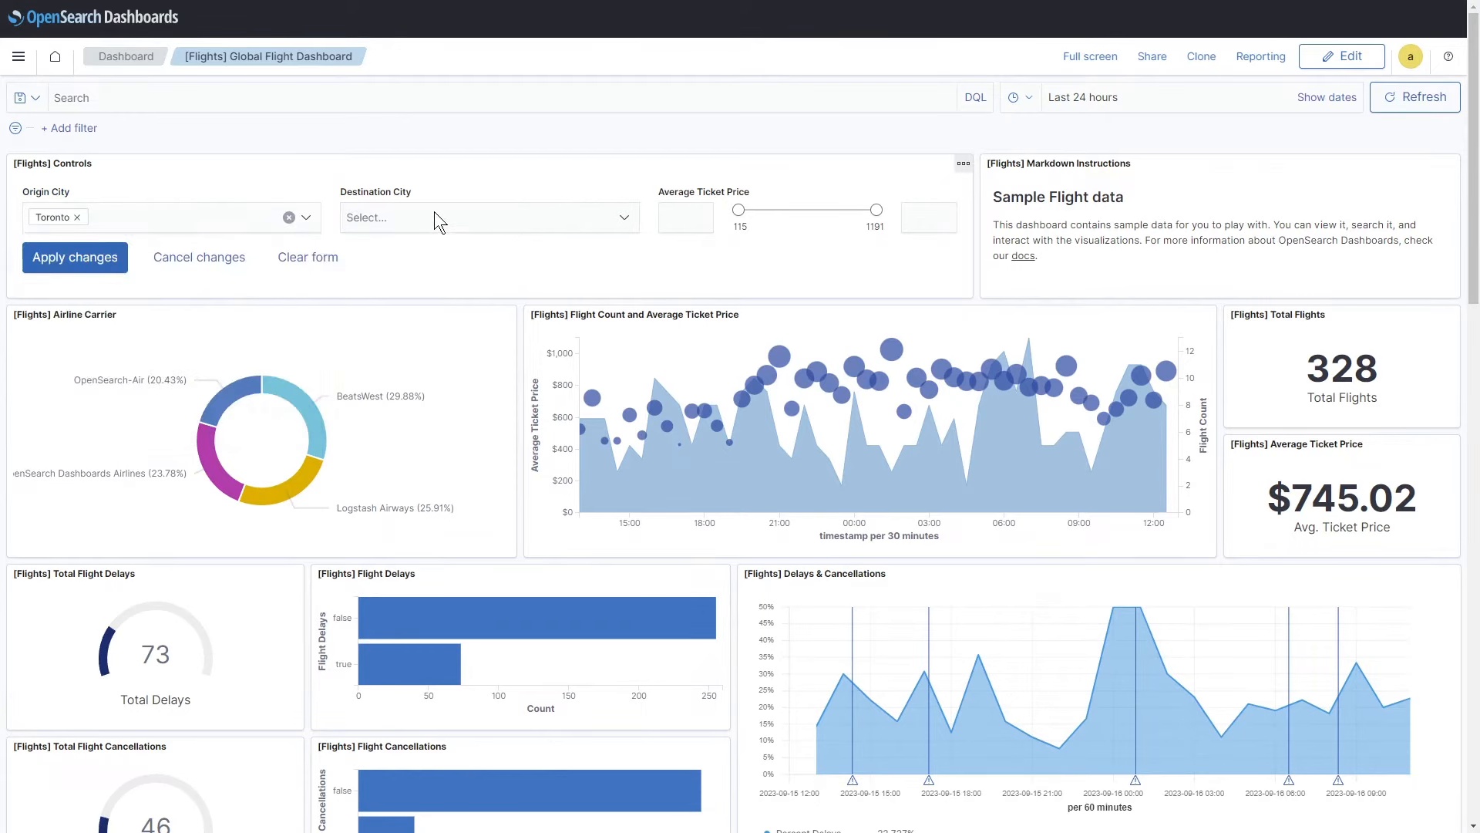
left_click(434, 213)
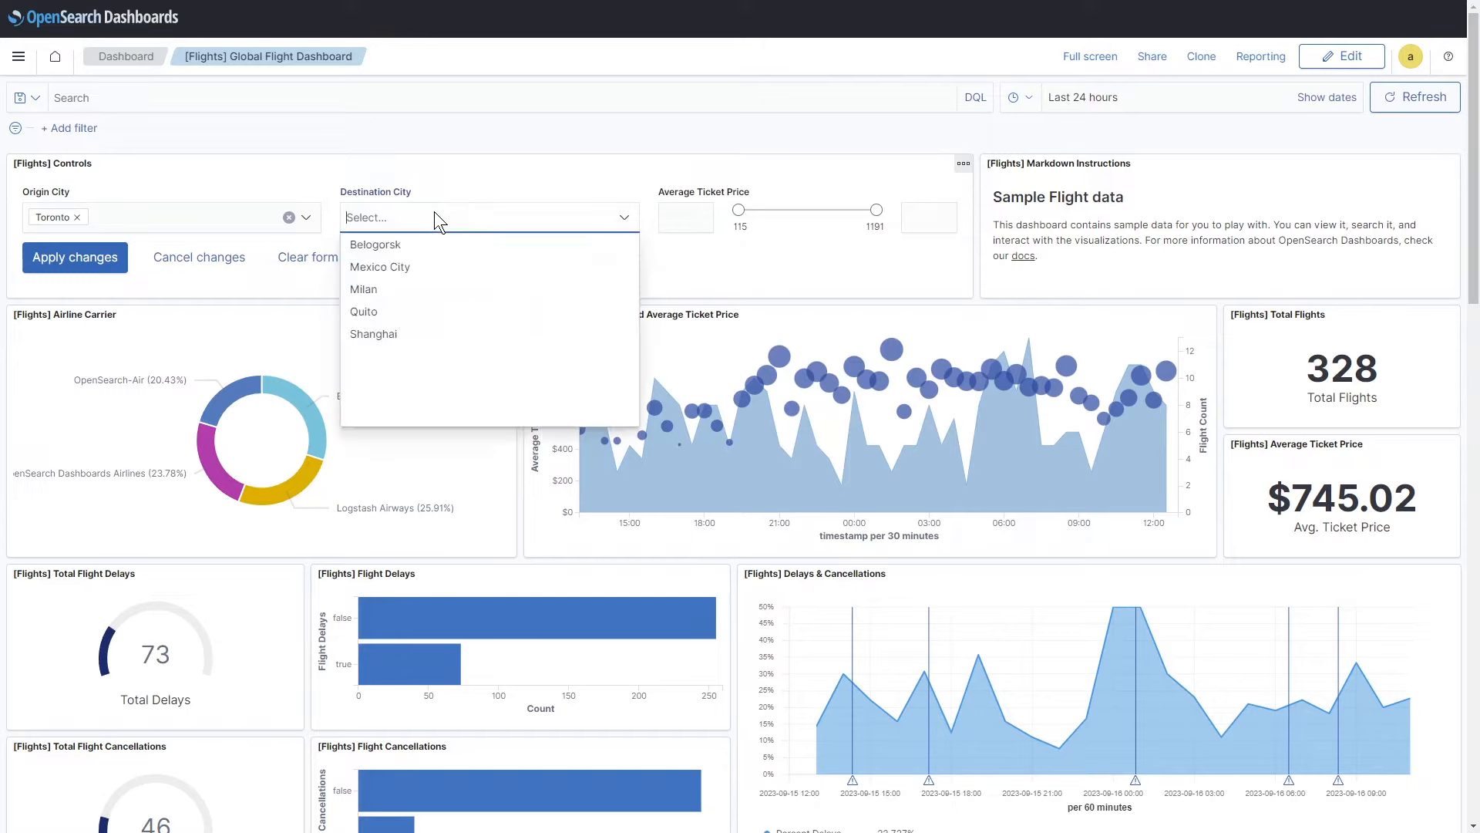
left_click(405, 276)
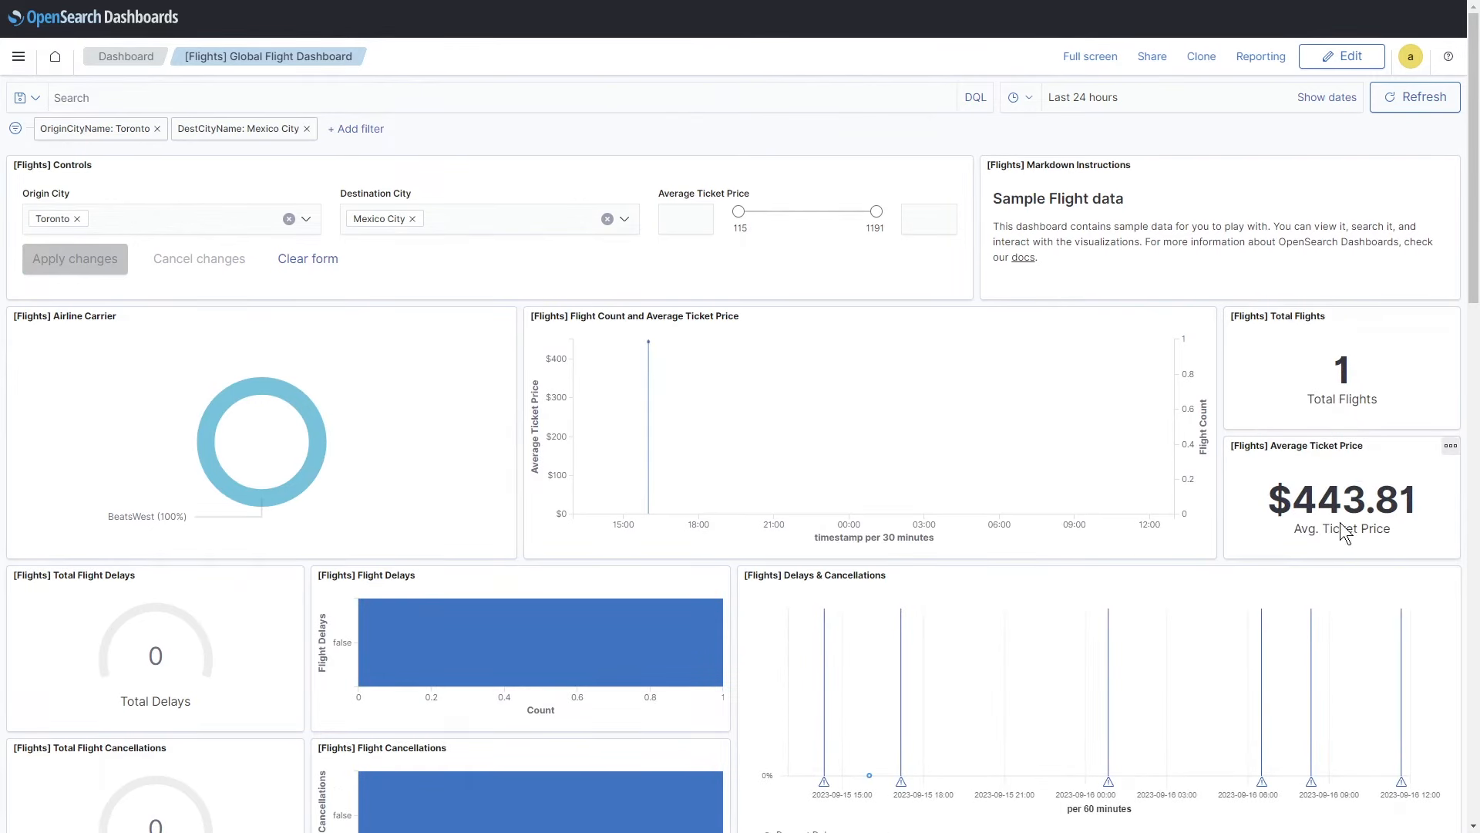
scroll(442, 678, "down", 4)
scroll(443, 687, "up", 2)
scroll(443, 687, "up", 2)
Step: Clear both city selections and apply, restoring 329 flights averaging $745.15
left_click(308, 259)
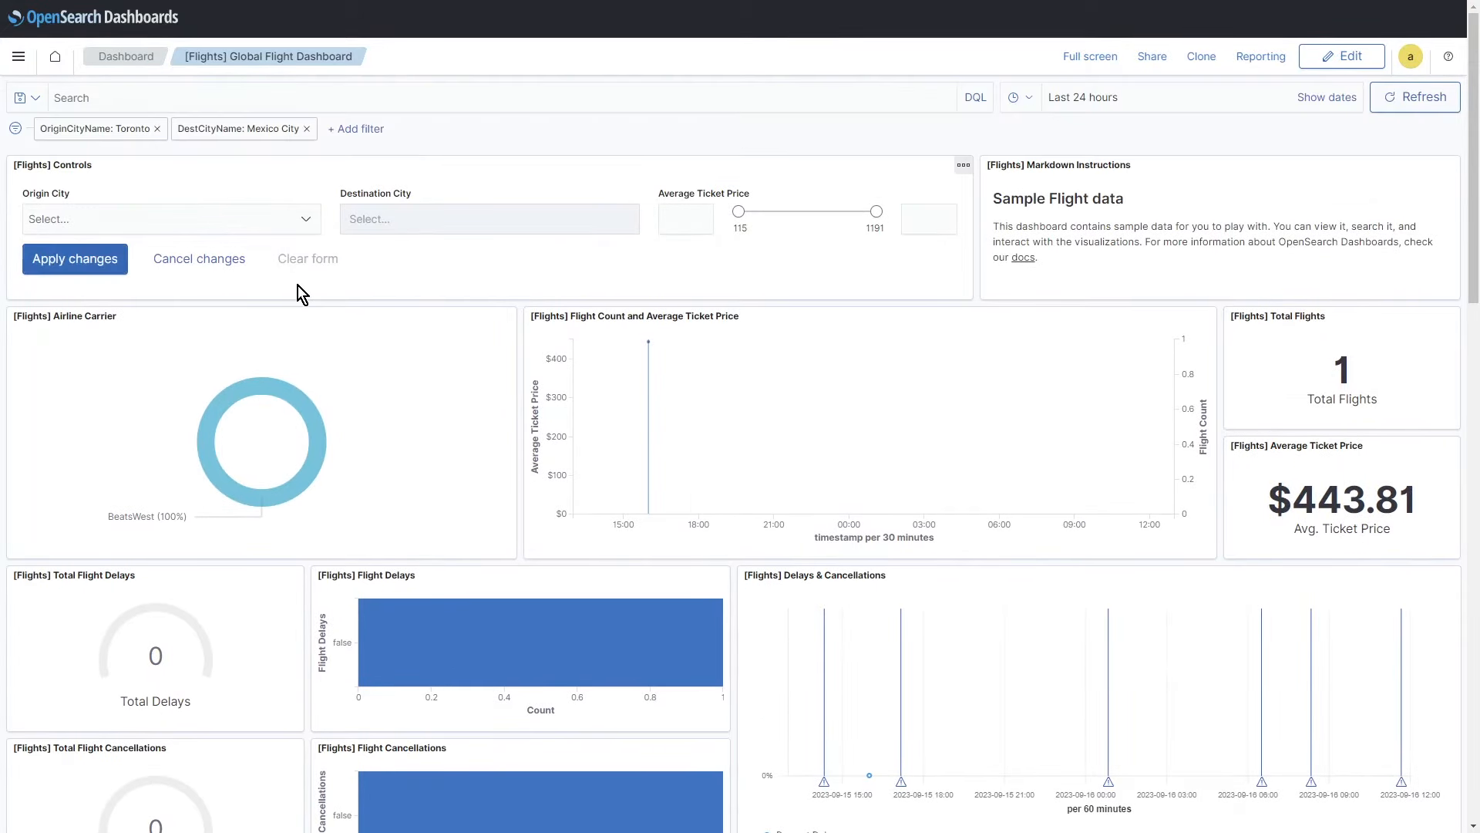
left_click(75, 259)
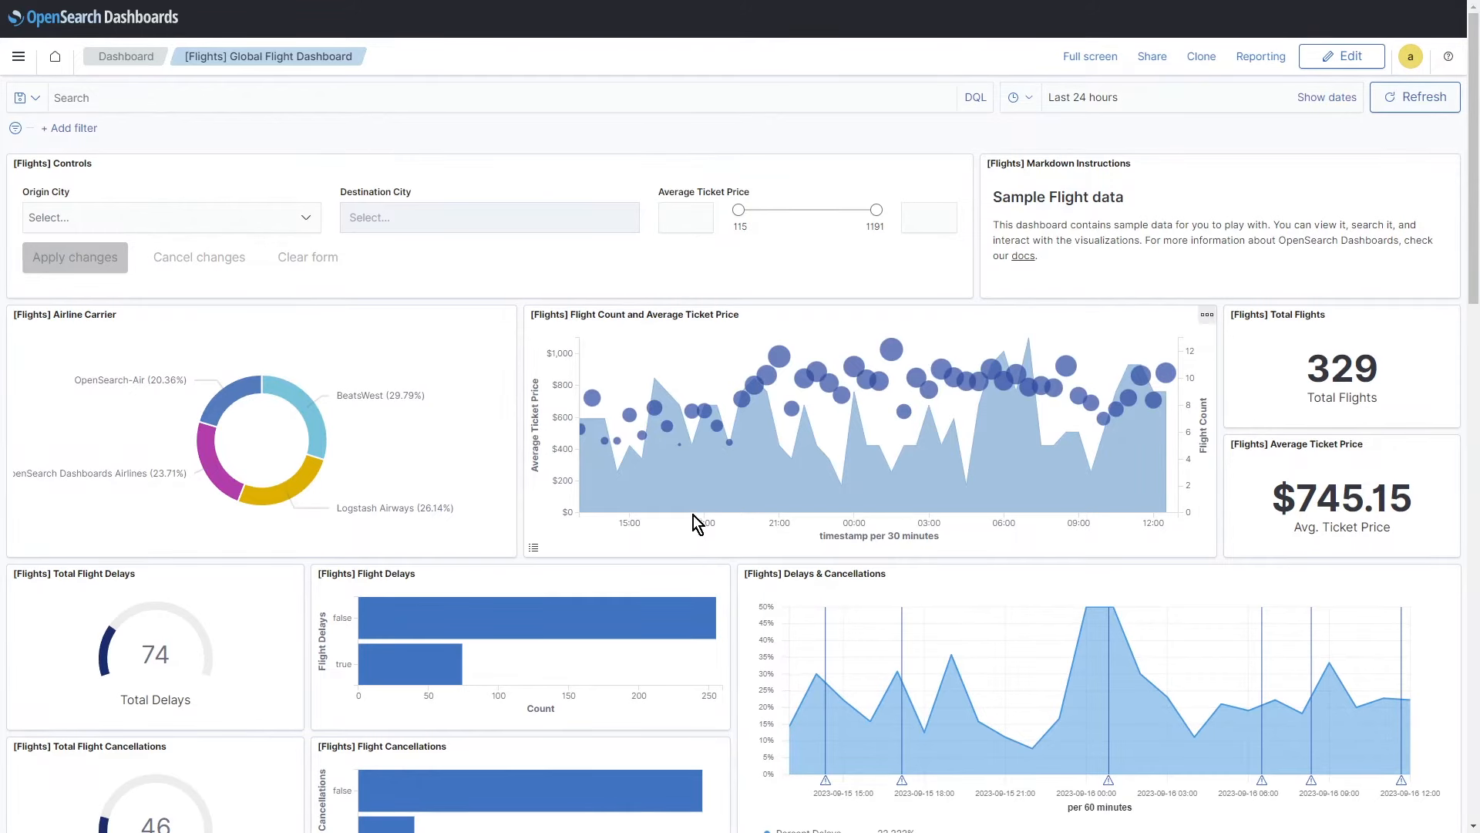
mouse_move(786, 357)
scroll(124, 578, "down", 1)
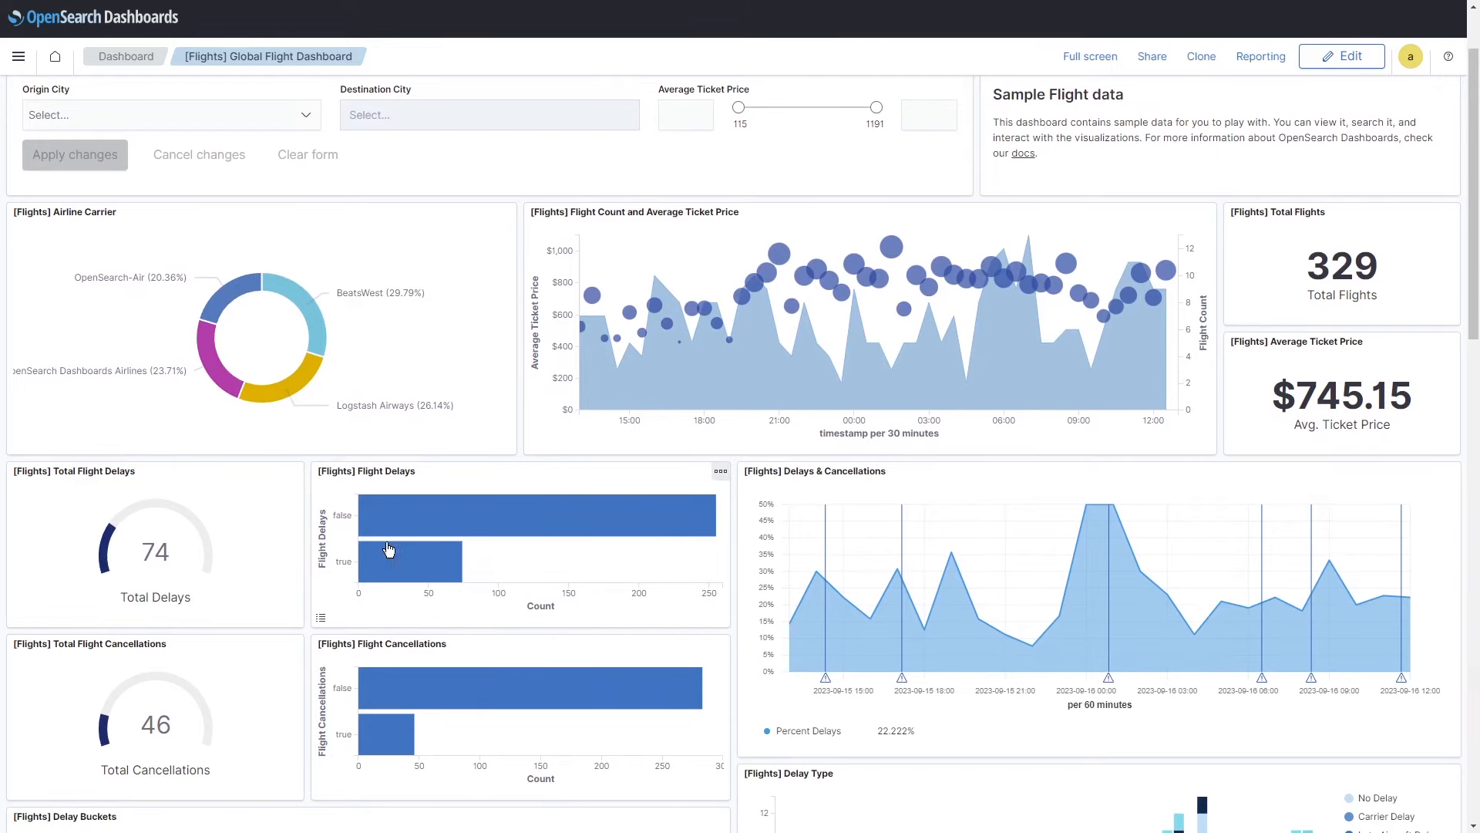
scroll(841, 685, "down", 1)
scroll(846, 694, "down", 4)
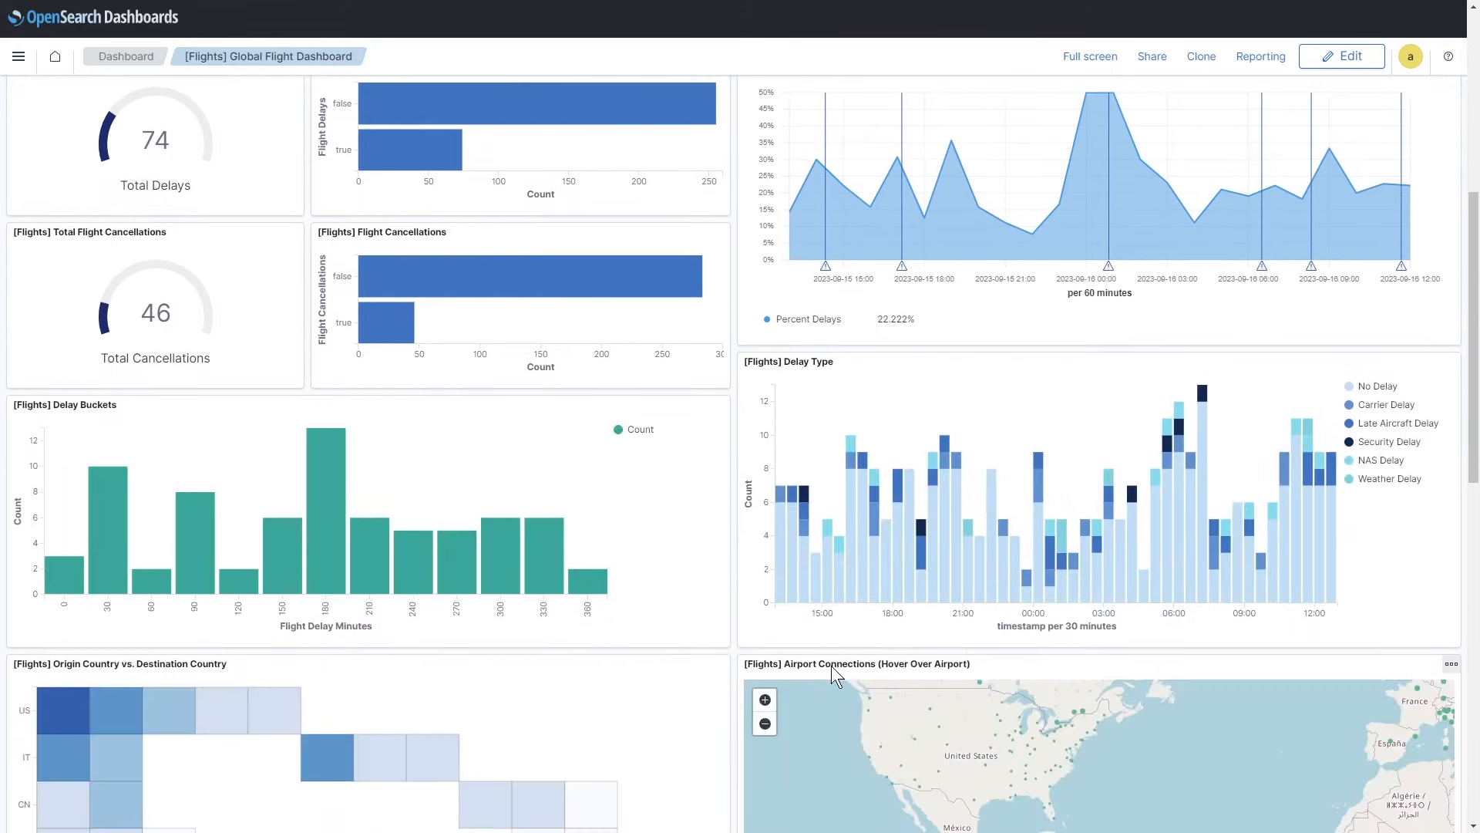
mouse_move(865, 571)
scroll(865, 570, "down", 5)
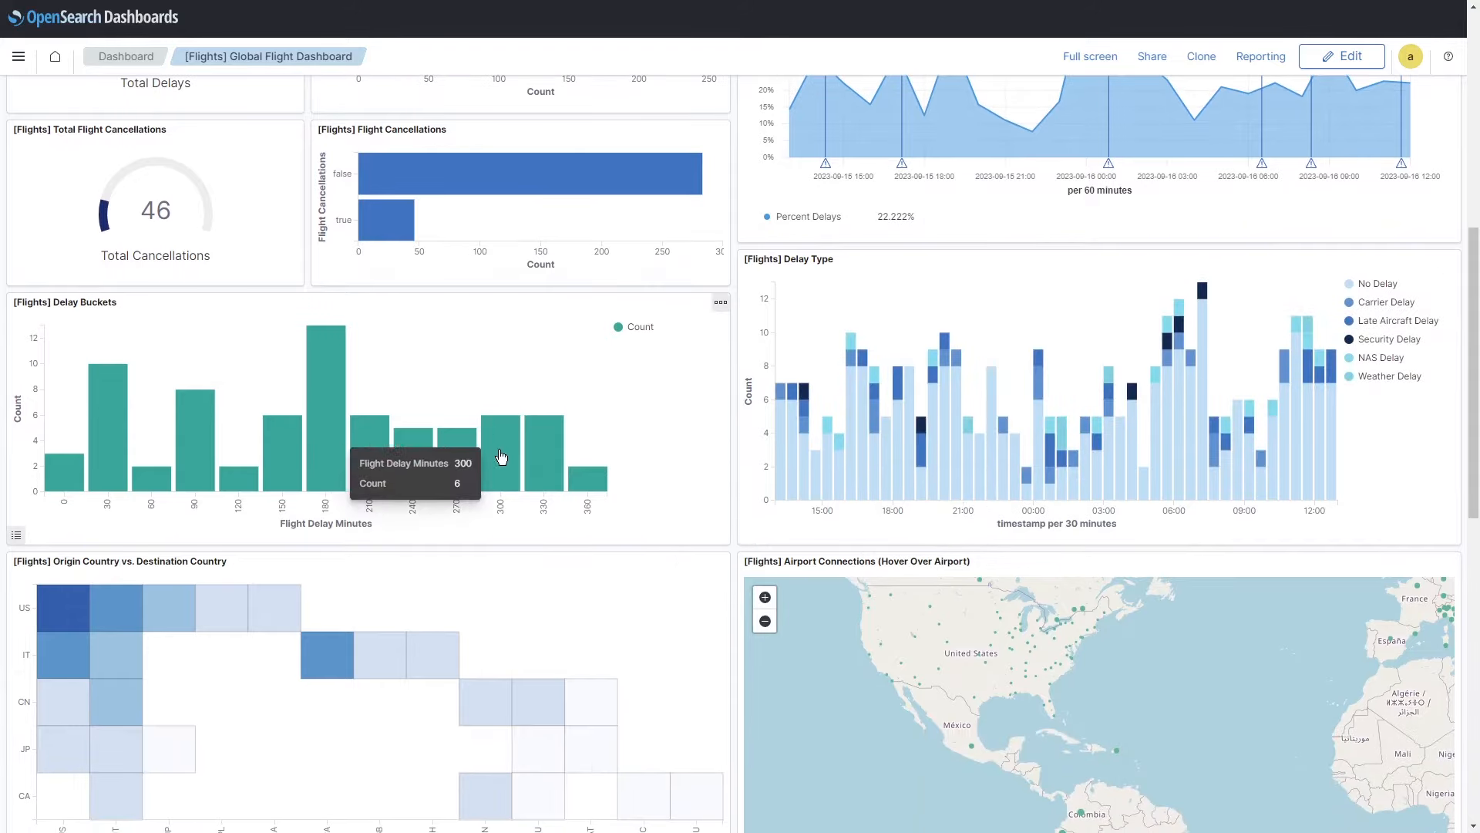
mouse_move(570, 676)
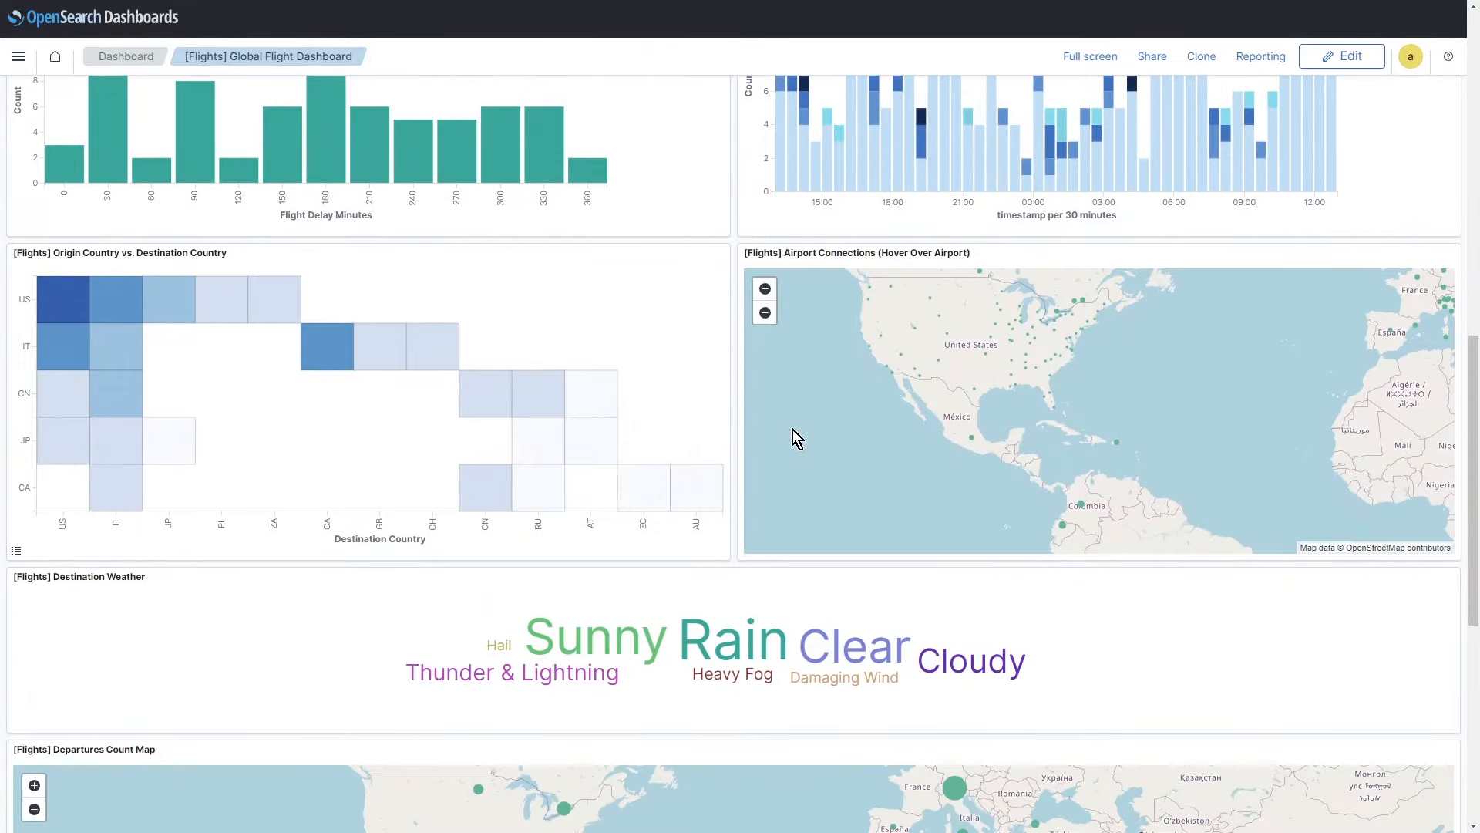
mouse_move(972, 441)
left_click_drag(1108, 349, 1030, 443)
scroll(1030, 443, "up", 2)
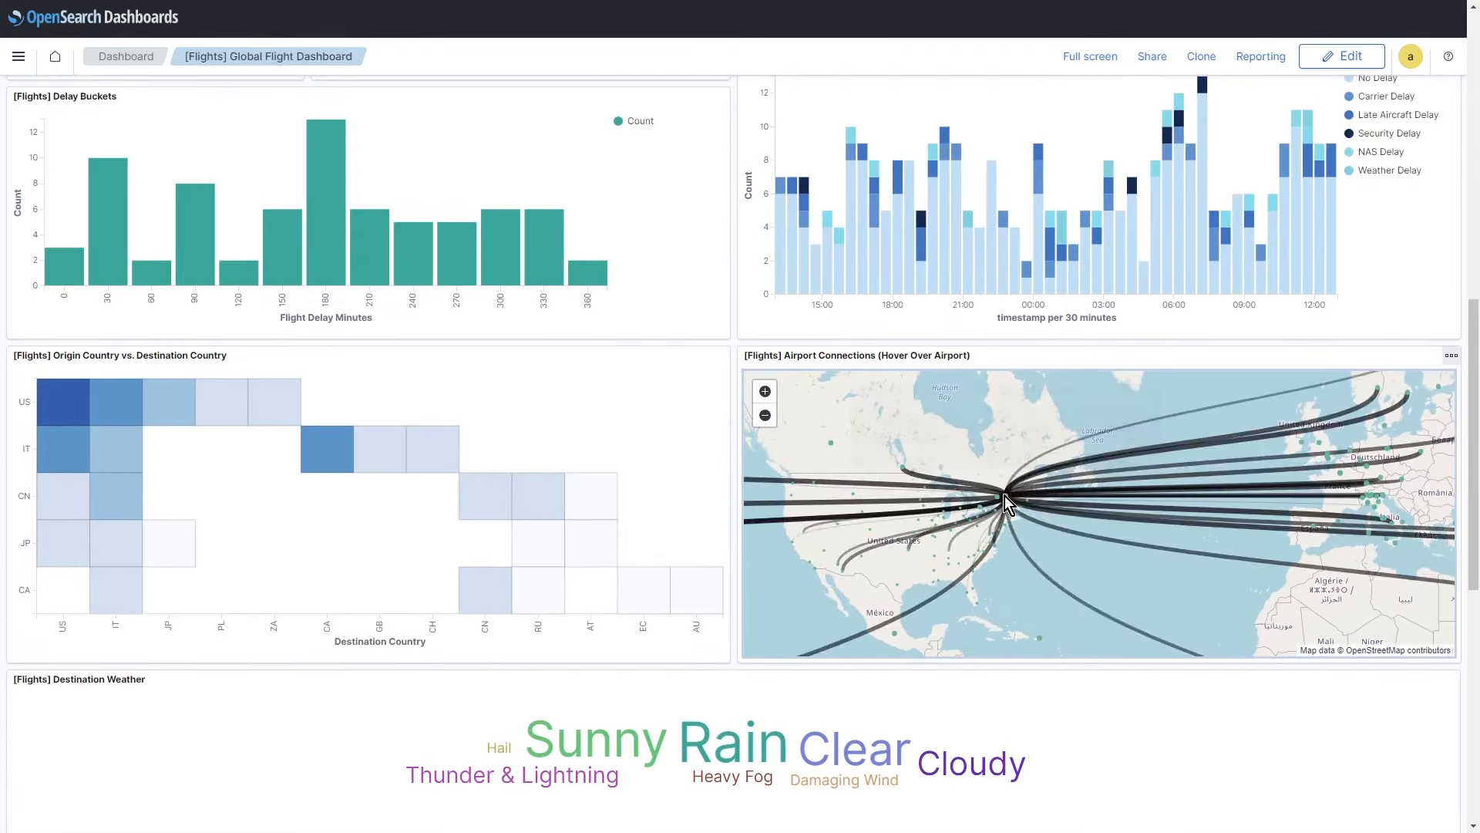
mouse_move(1007, 497)
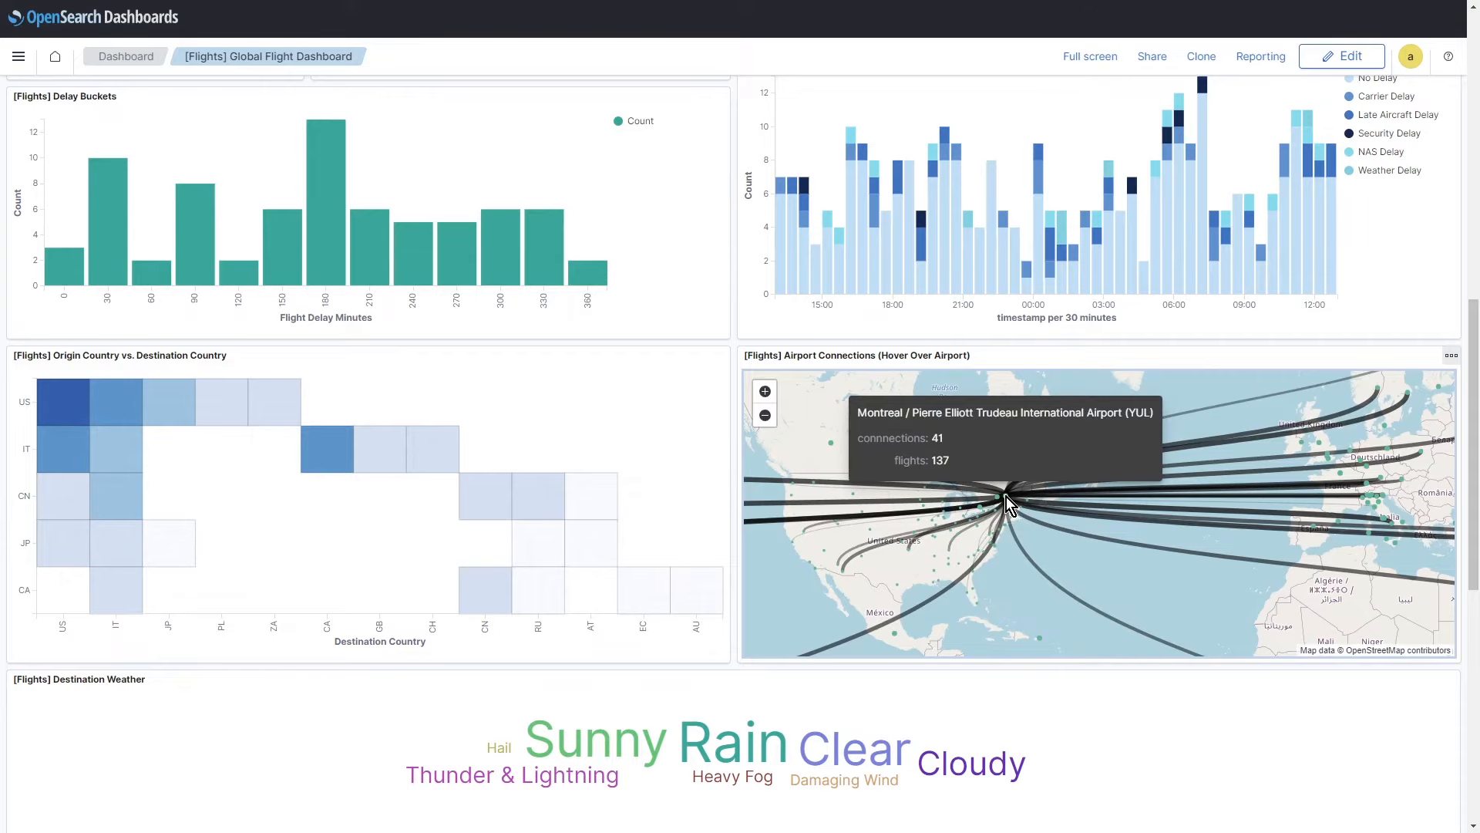
scroll(642, 747, "down", 10)
scroll(618, 740, "down", 7)
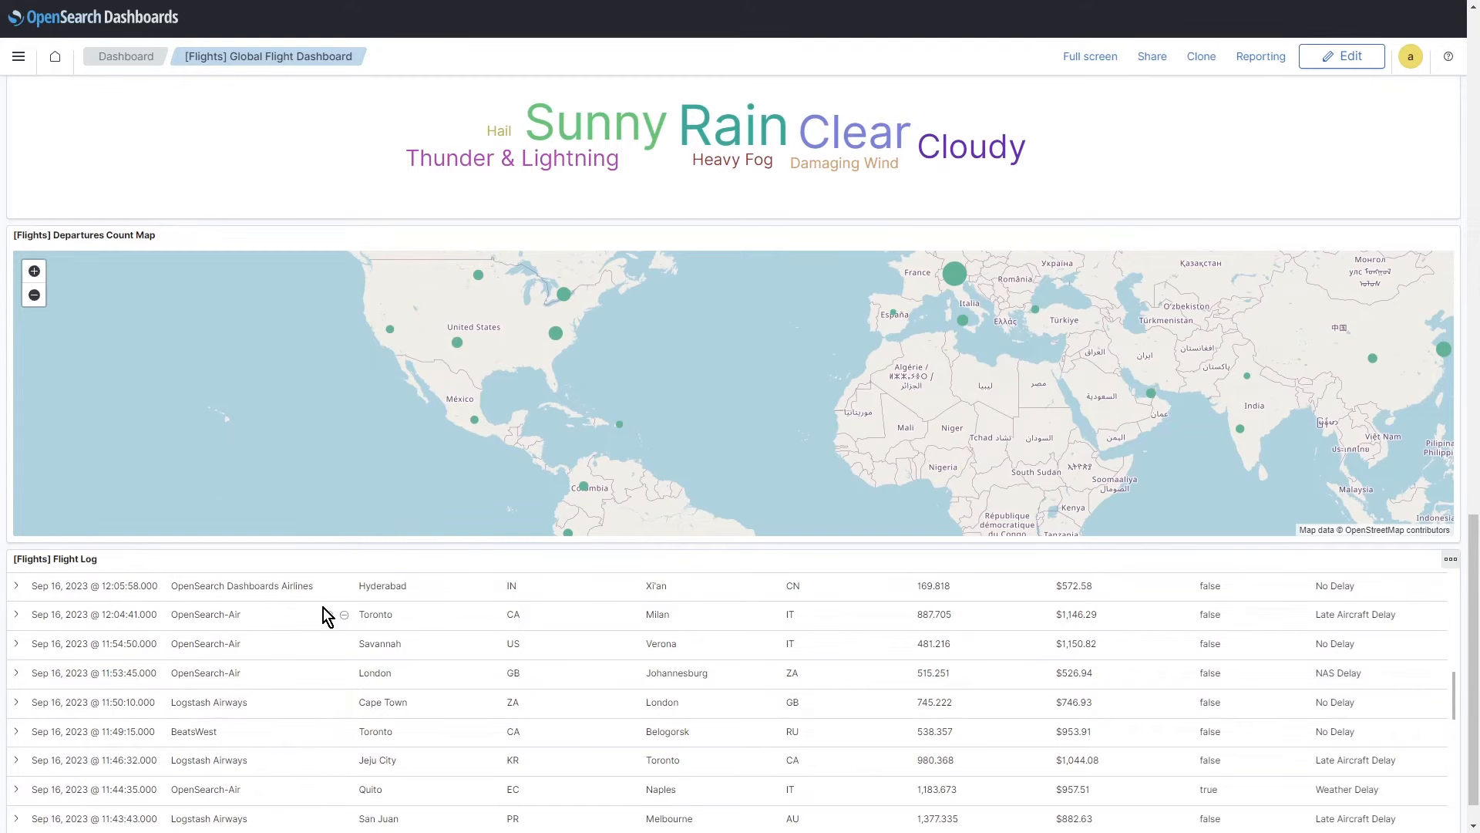
scroll(476, 763, "down", 5)
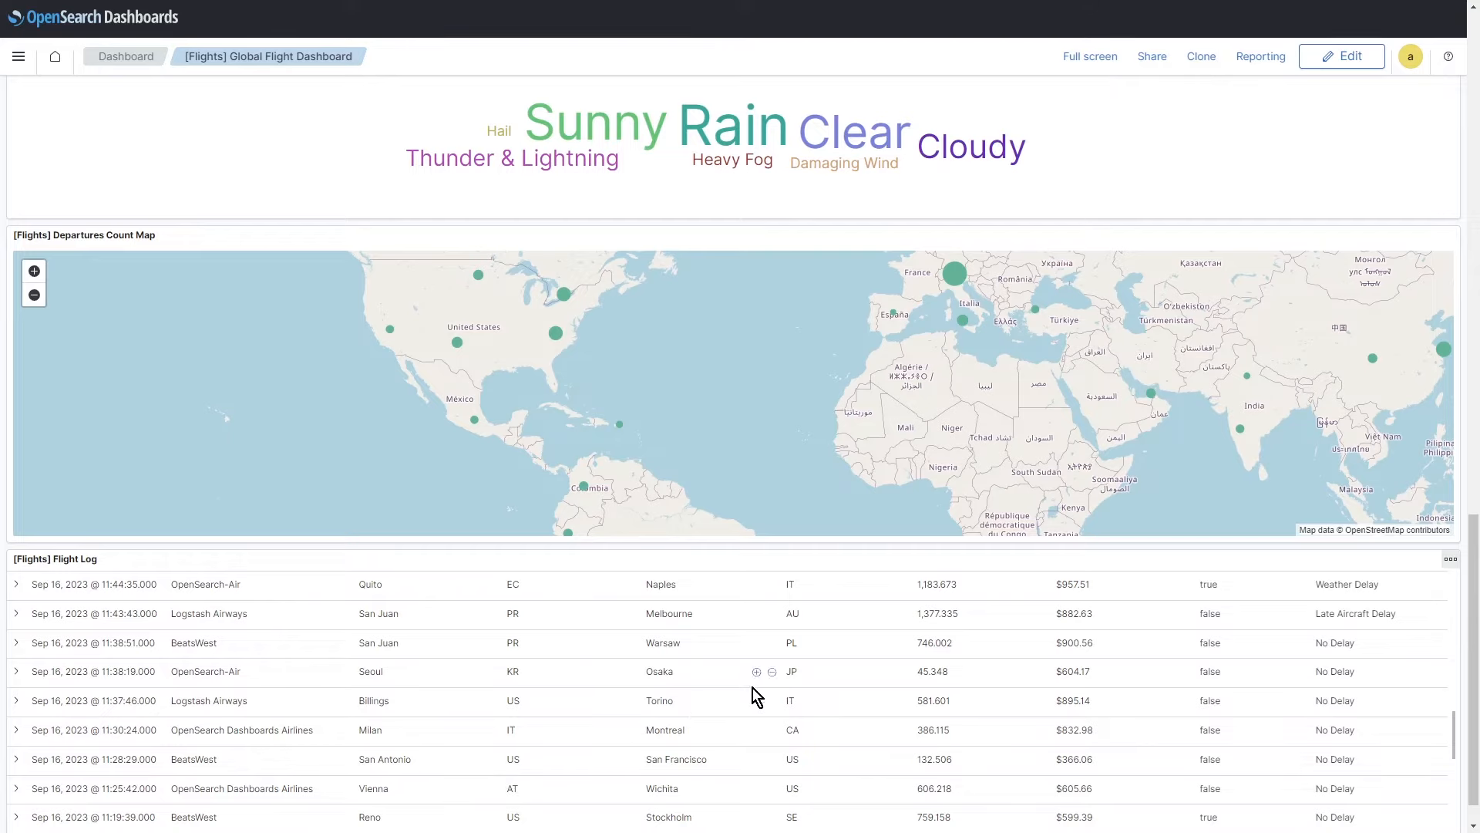
scroll(759, 679, "up", 5)
scroll(1114, 231, "up", 15)
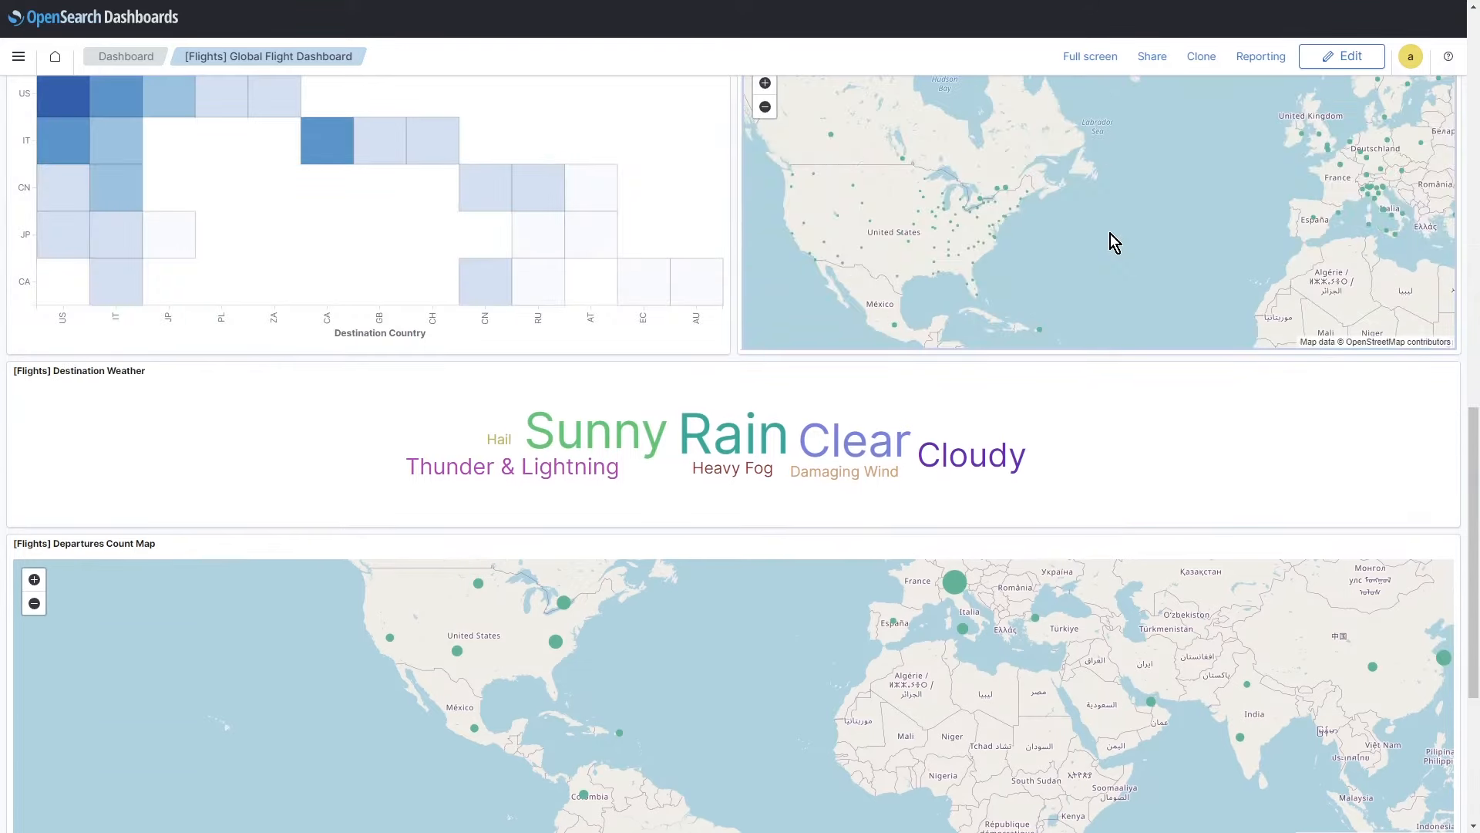
scroll(1125, 257, "up", 4)
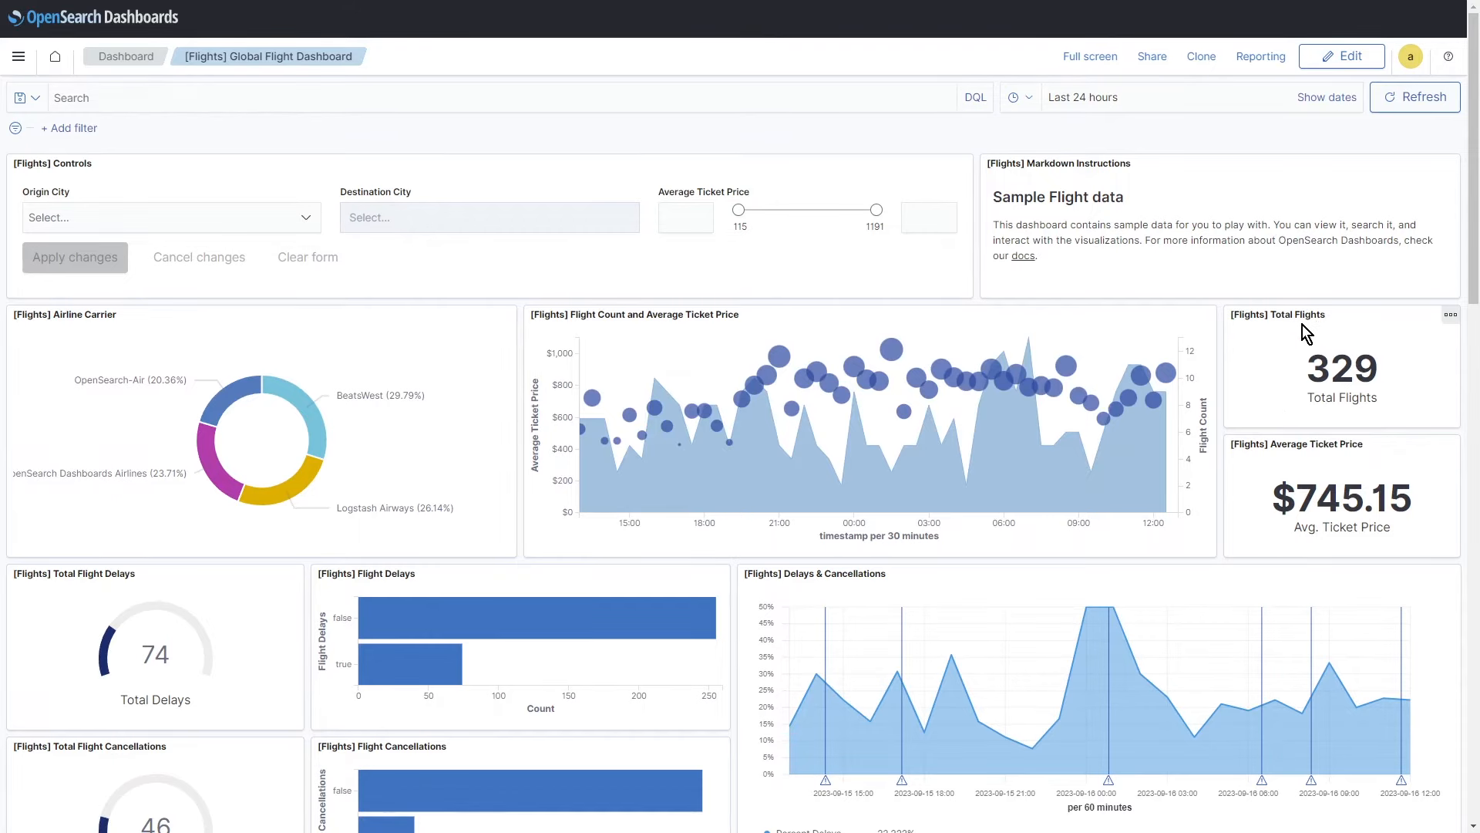
left_click(1451, 316)
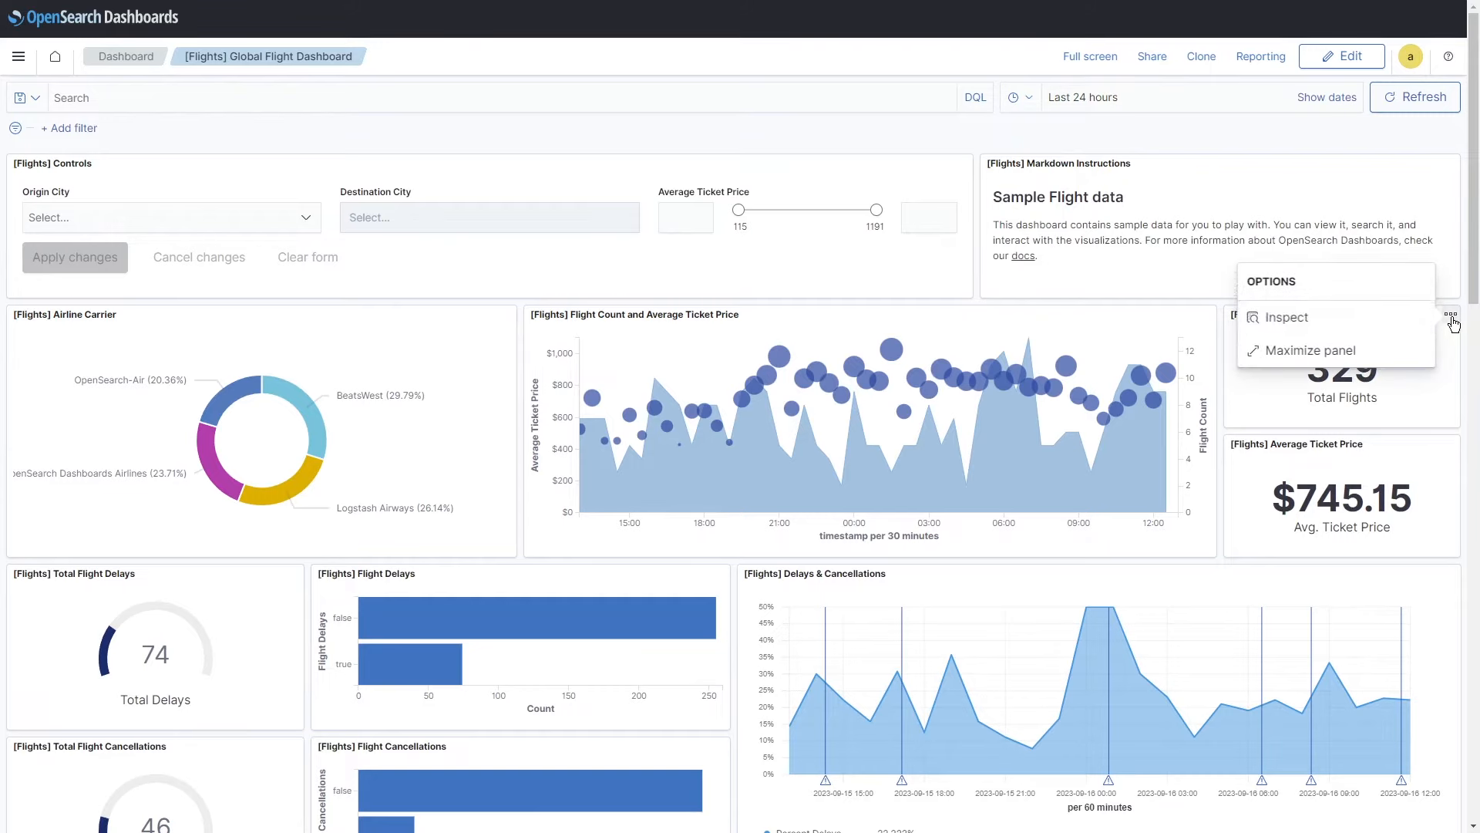
left_click(1274, 320)
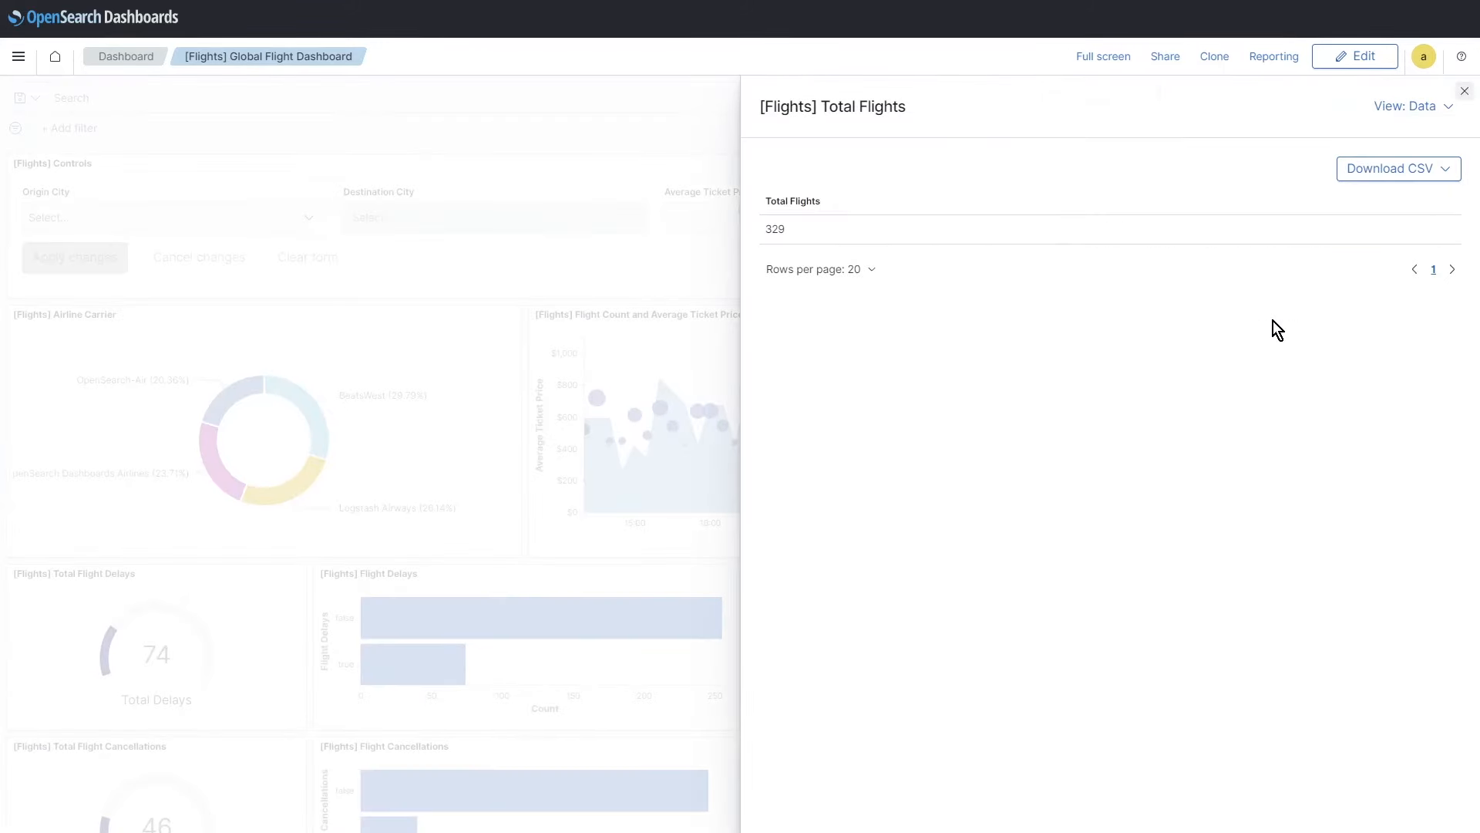
left_click(1449, 114)
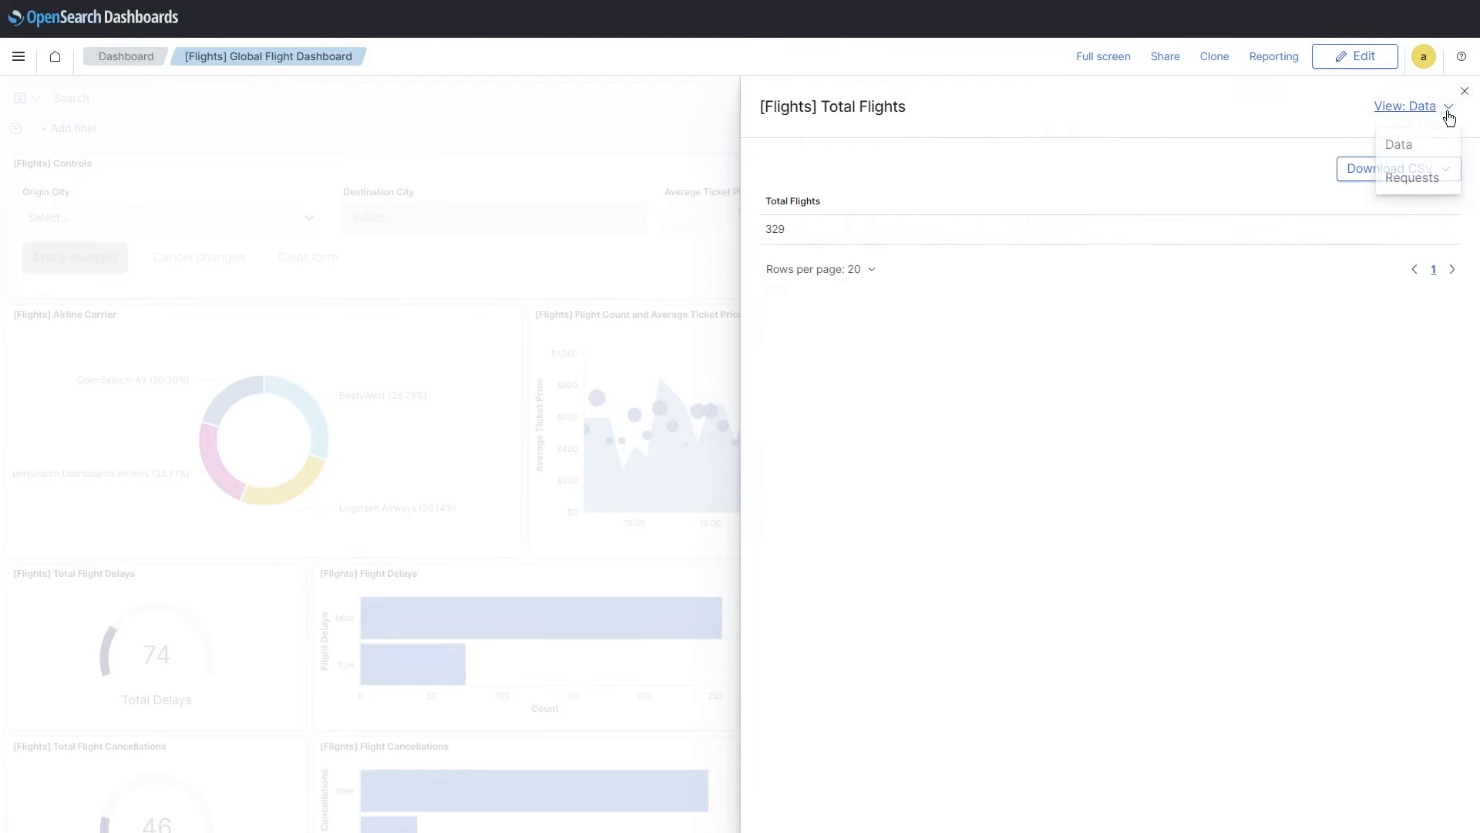
left_click(1412, 177)
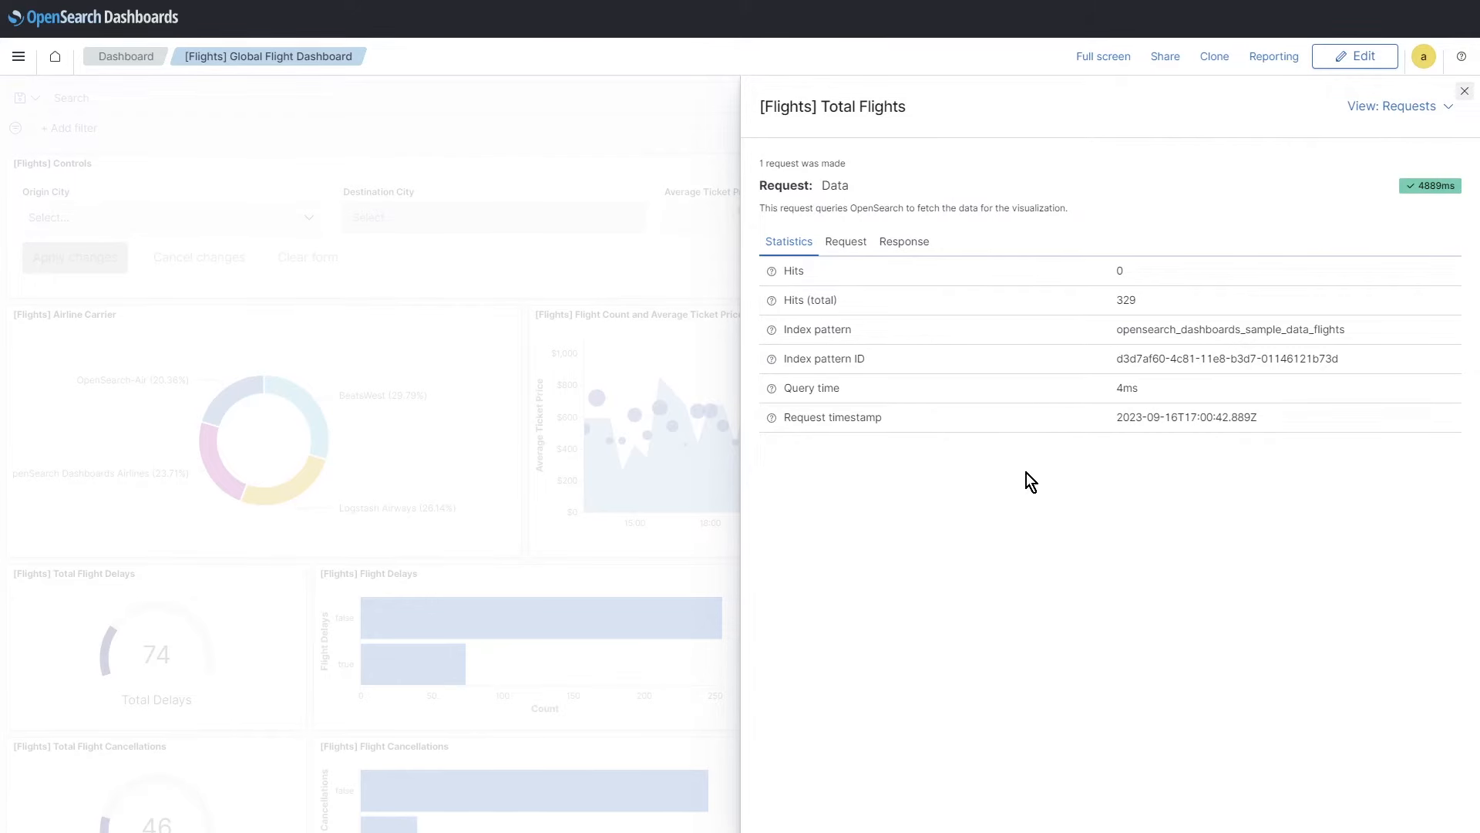
left_click(845, 242)
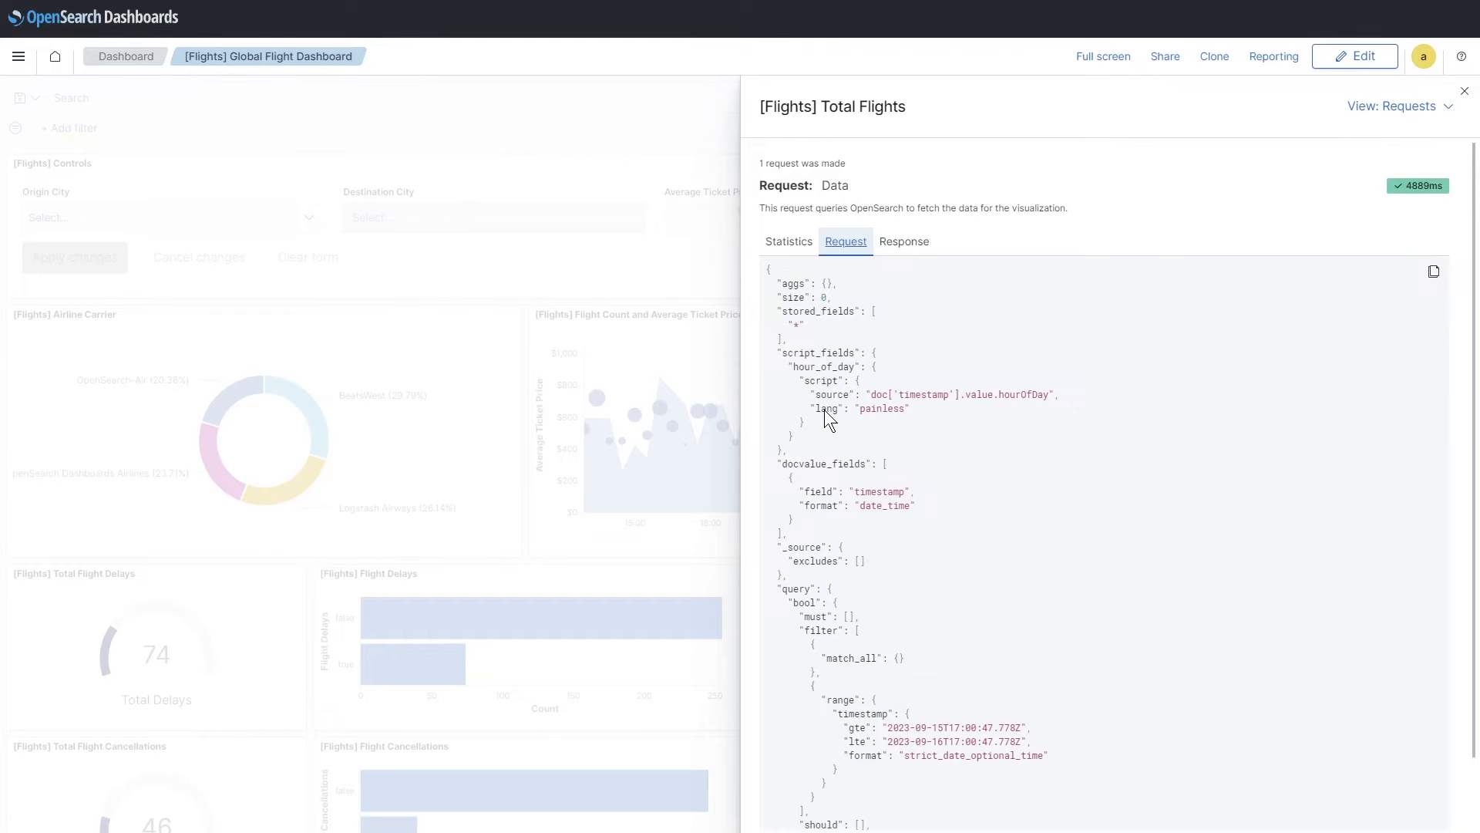
scroll(820, 410, "down", 1)
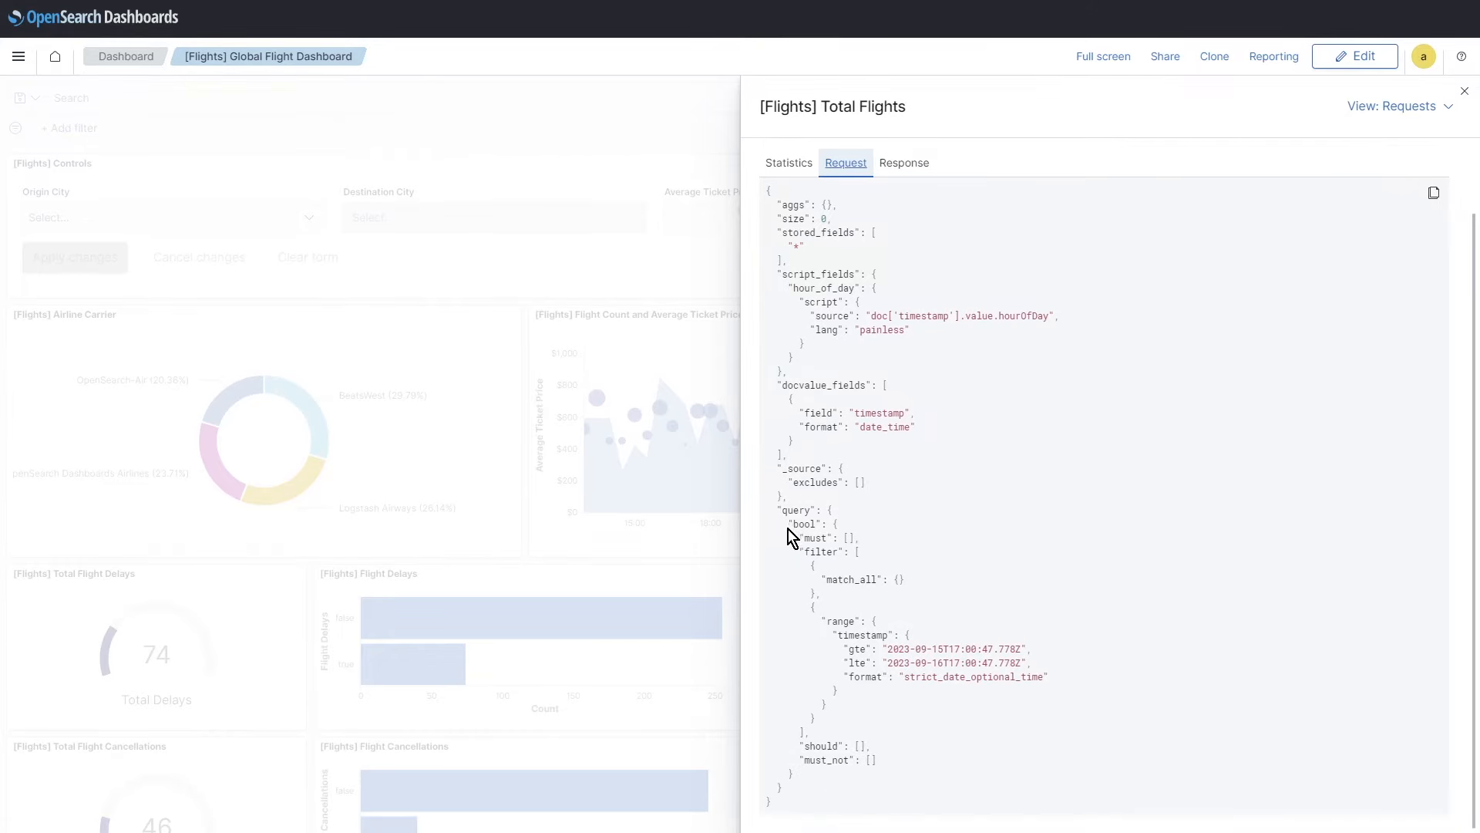
double_click(796, 510)
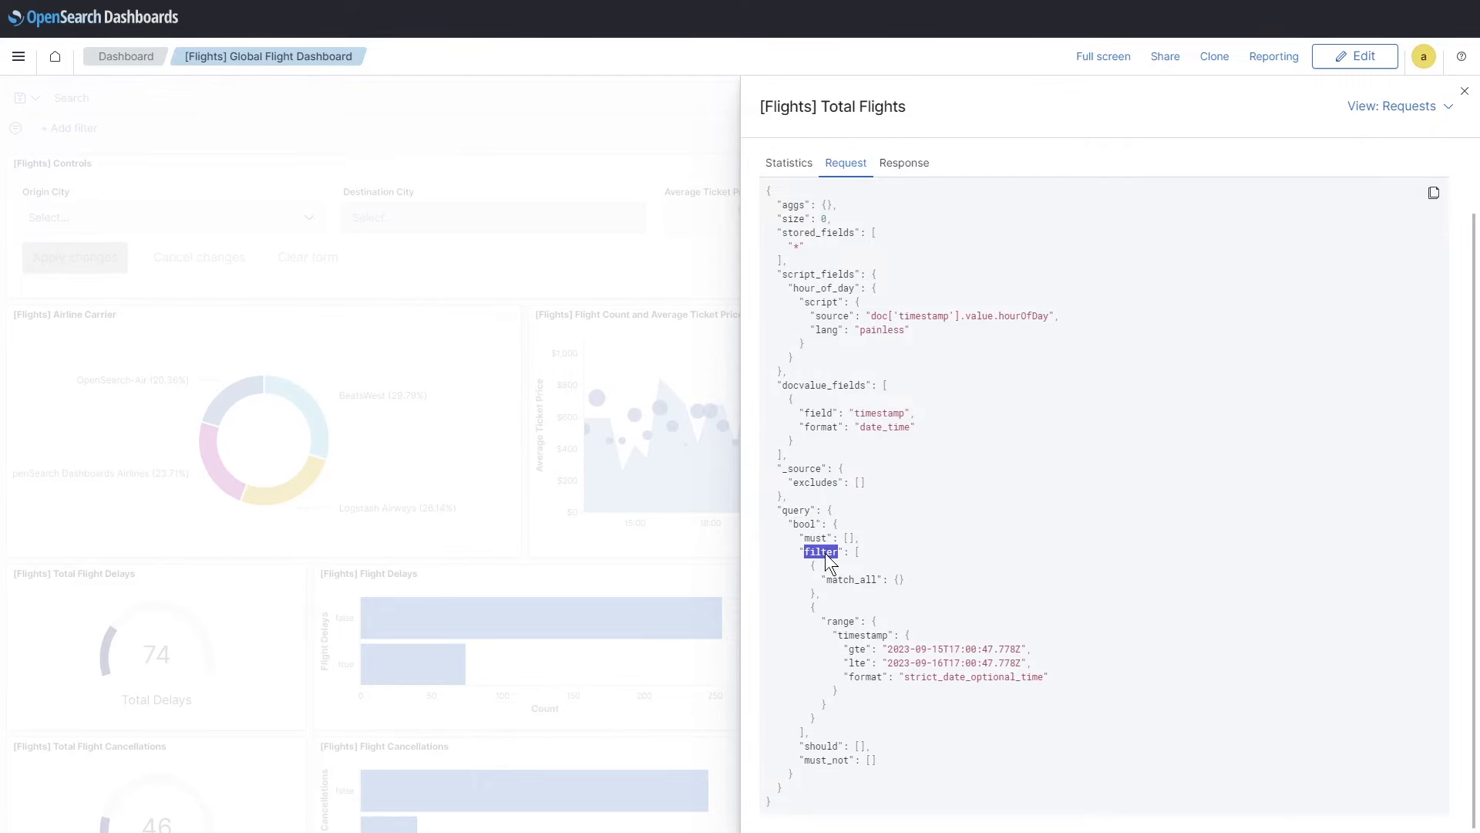
double_click(840, 621)
left_click_drag(826, 111, 927, 118)
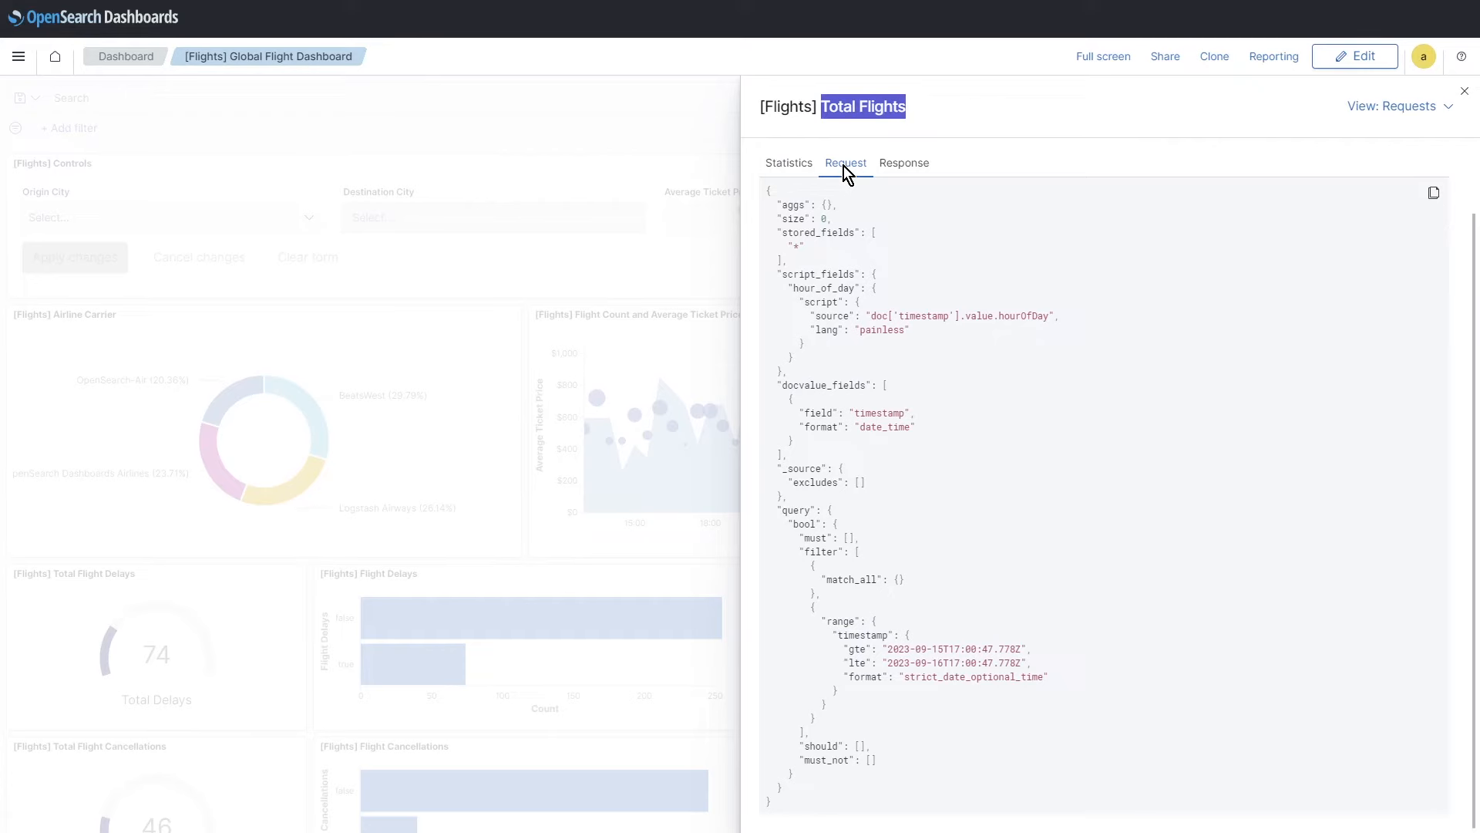
left_click(894, 164)
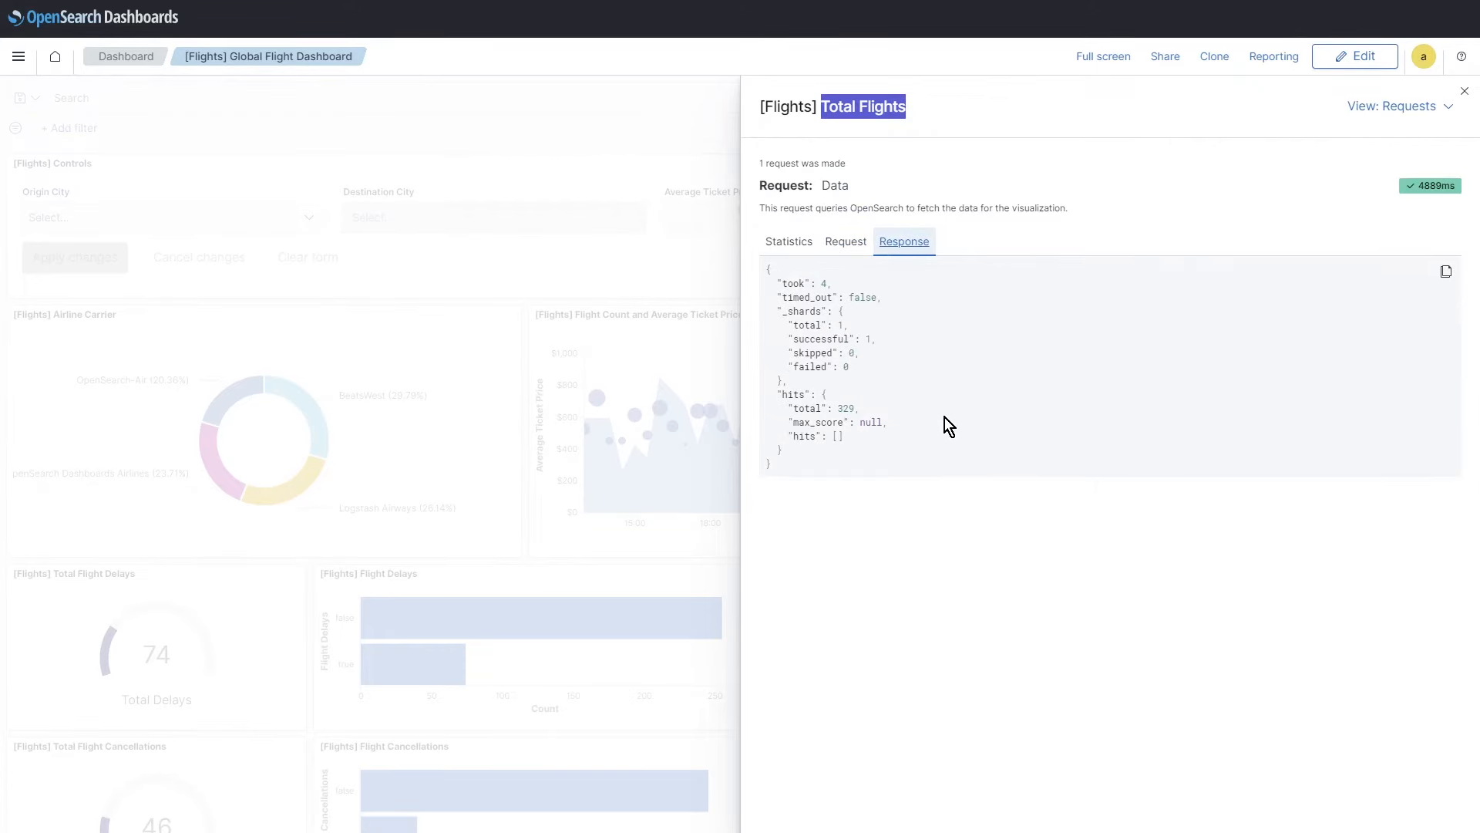
double_click(850, 411)
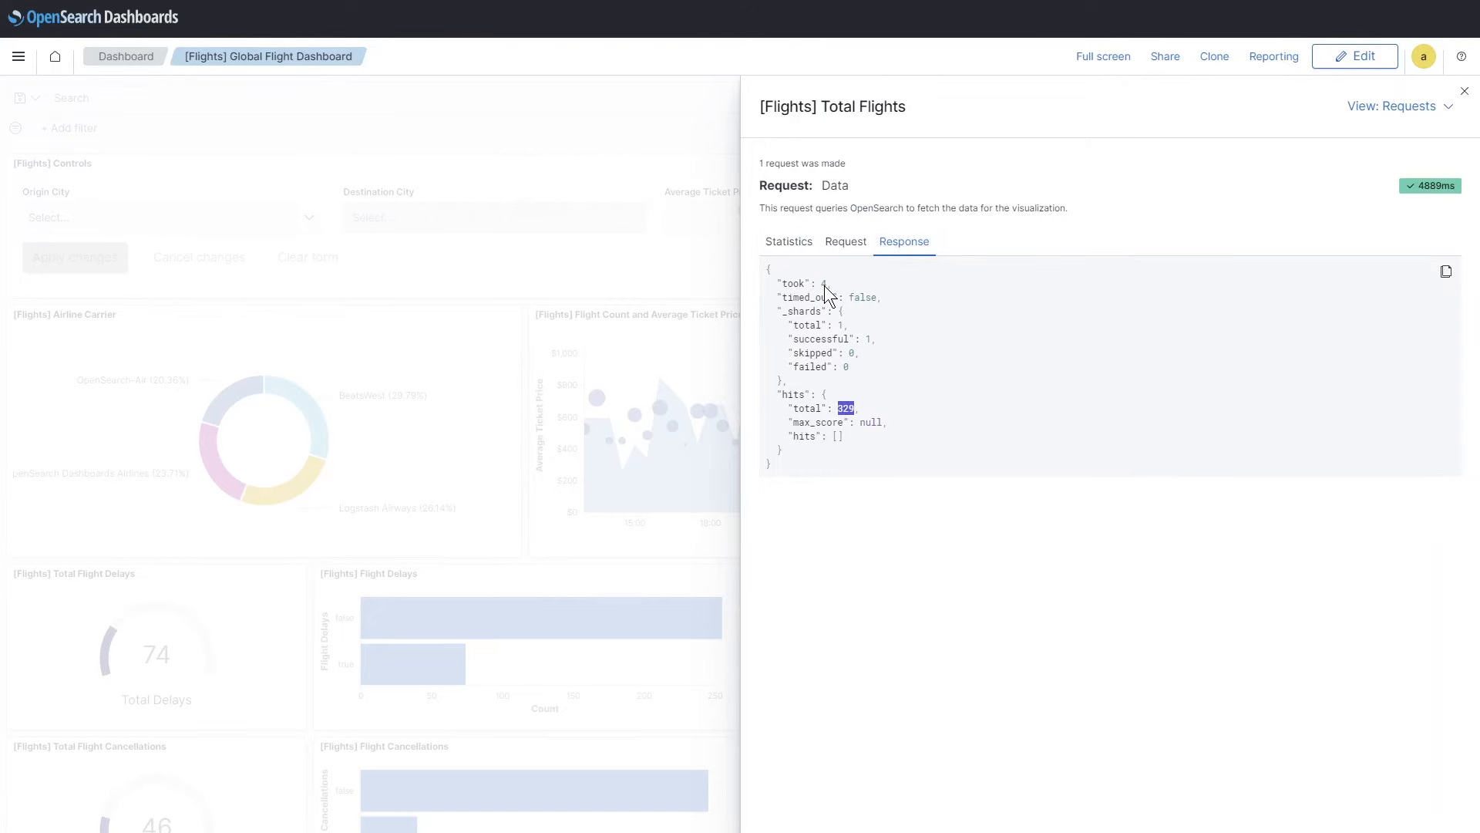
left_click(846, 244)
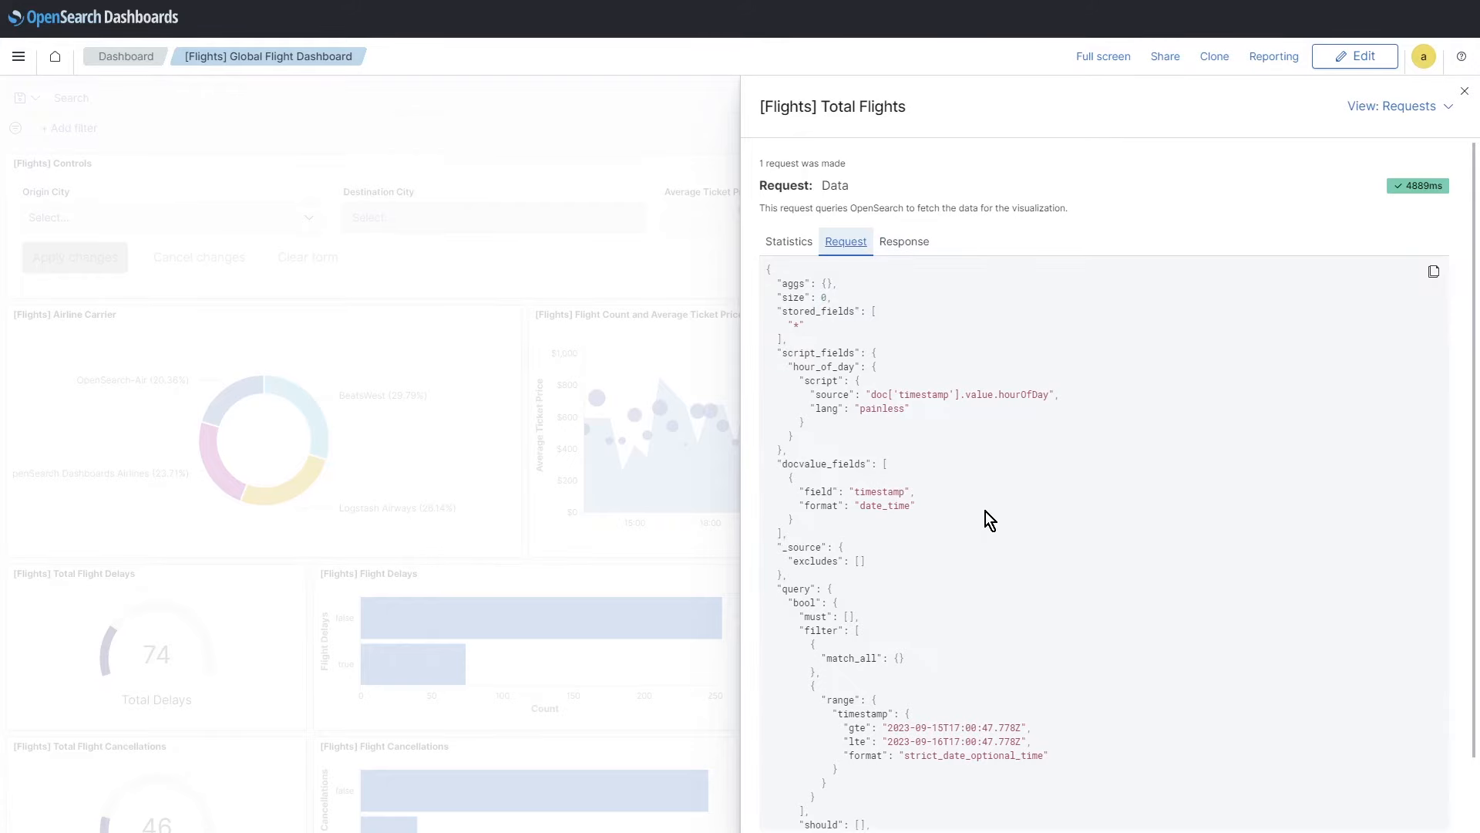
key("Escape")
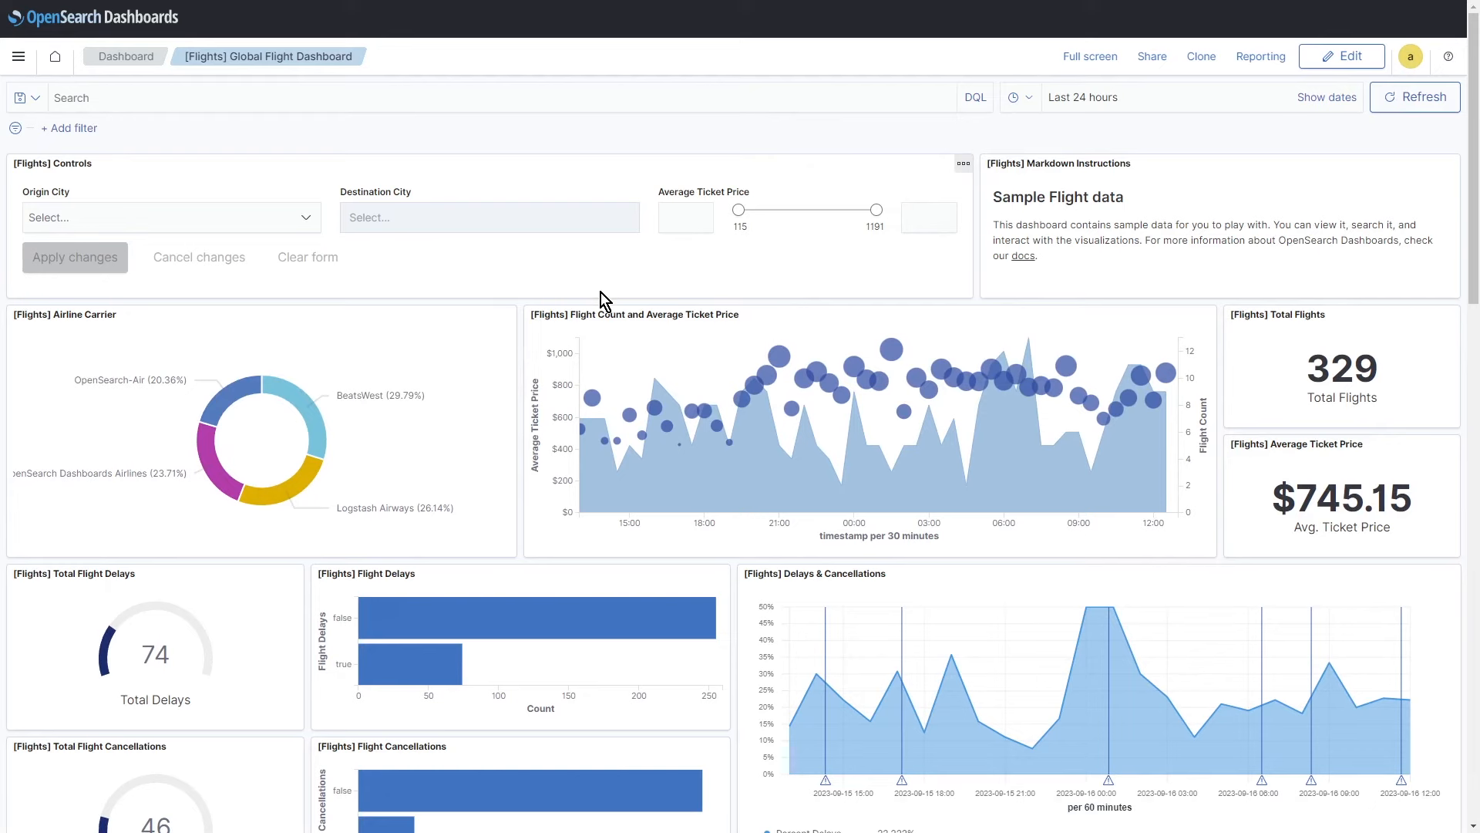
Step: Go to Discover from the main navigation menu to list the flight documents
left_click(18, 60)
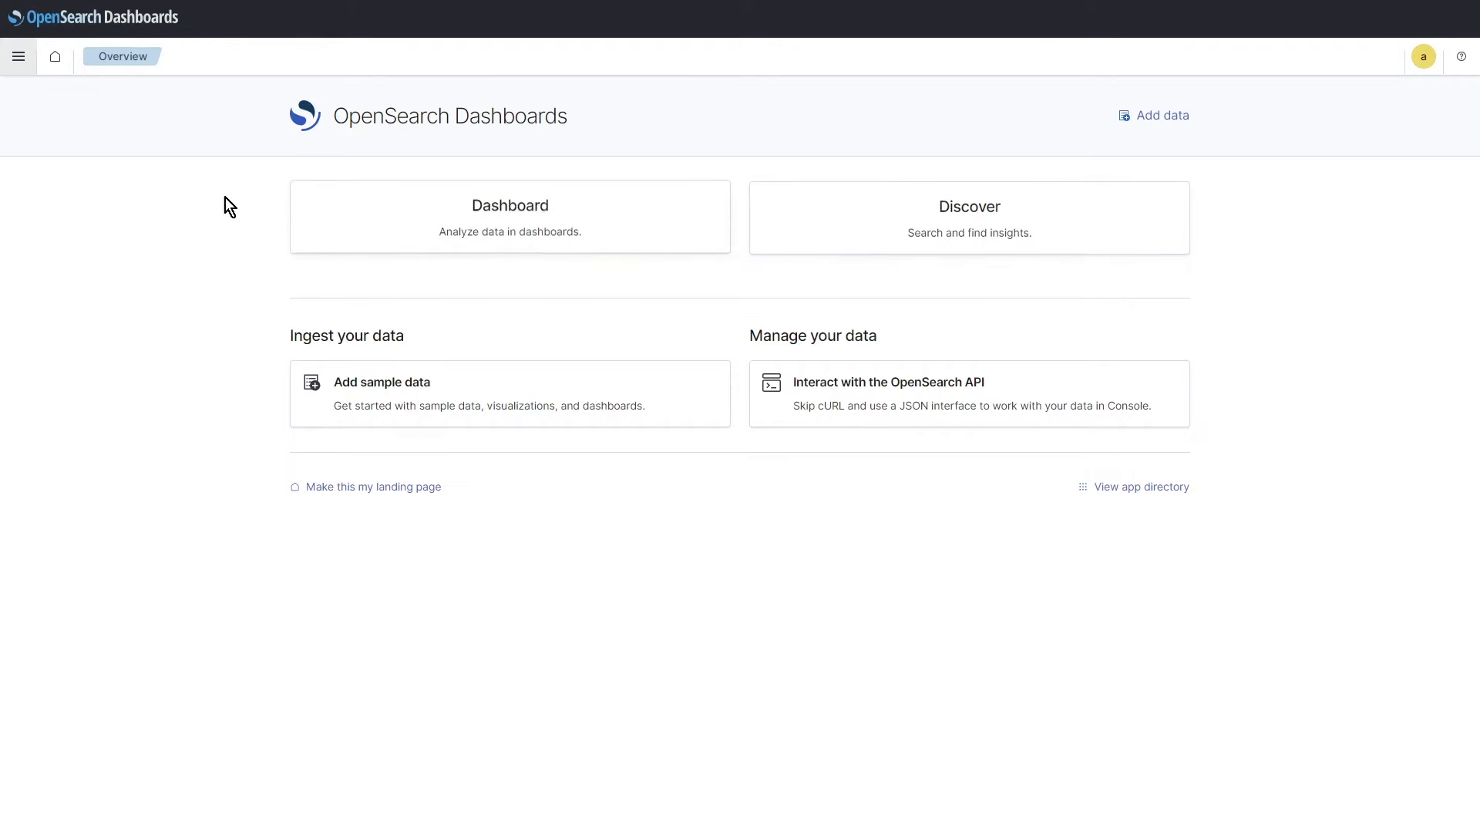
left_click(19, 56)
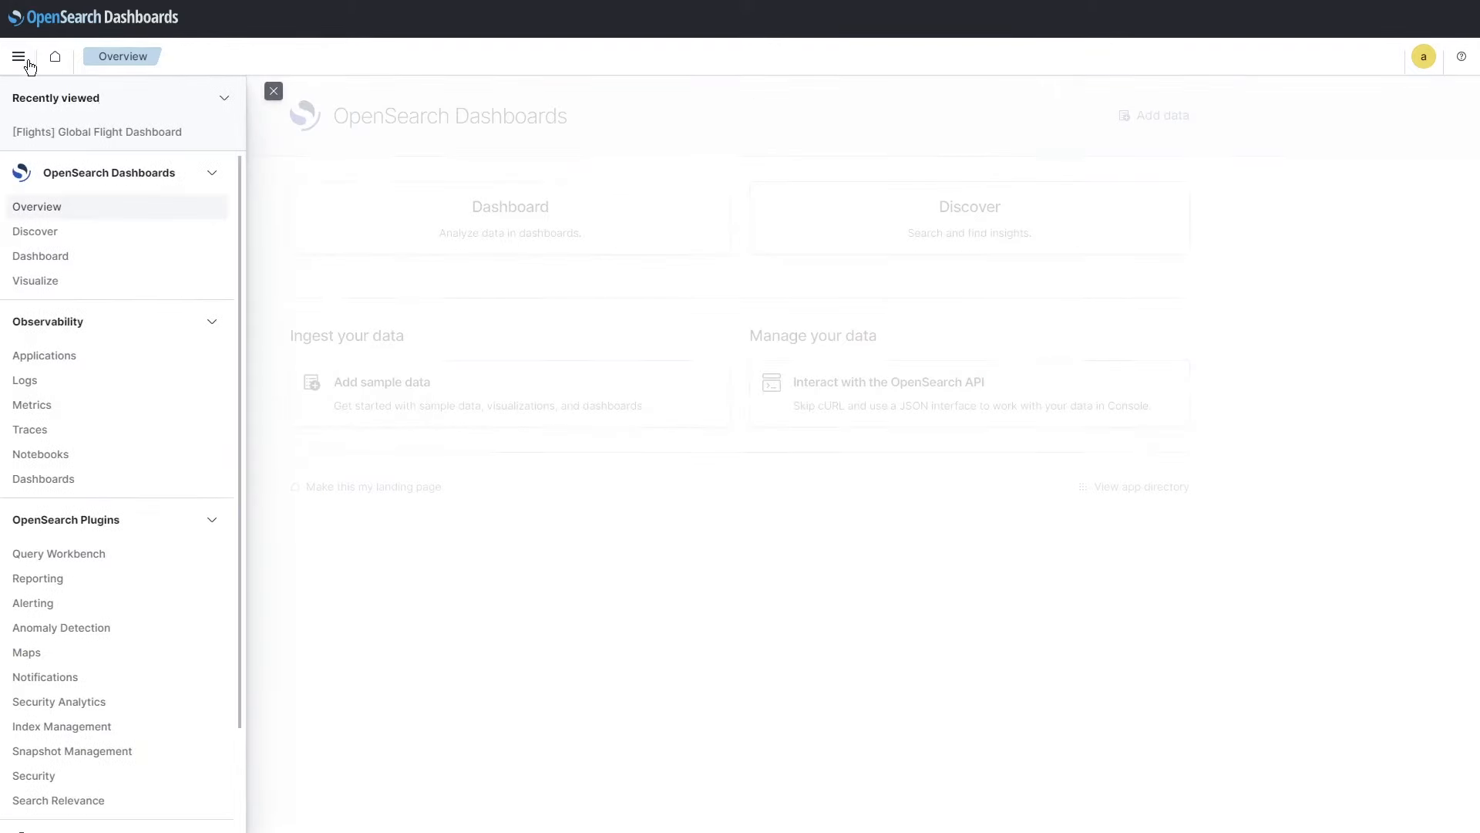
left_click(35, 232)
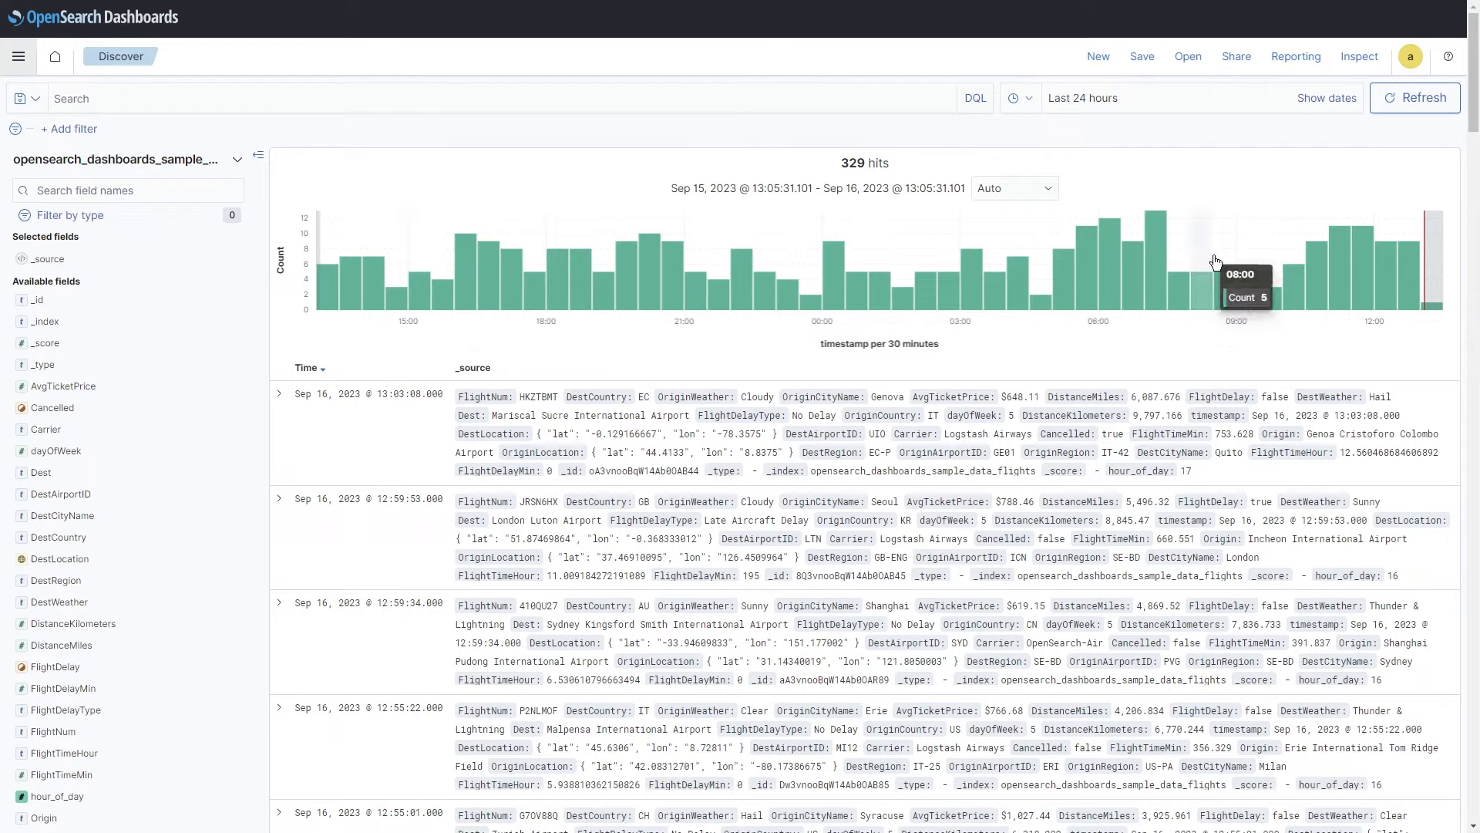
Step: Set the Discover start date to 7 days ago, showing 2,177 hits from Sep 9 to Sep 16
left_click(1160, 106)
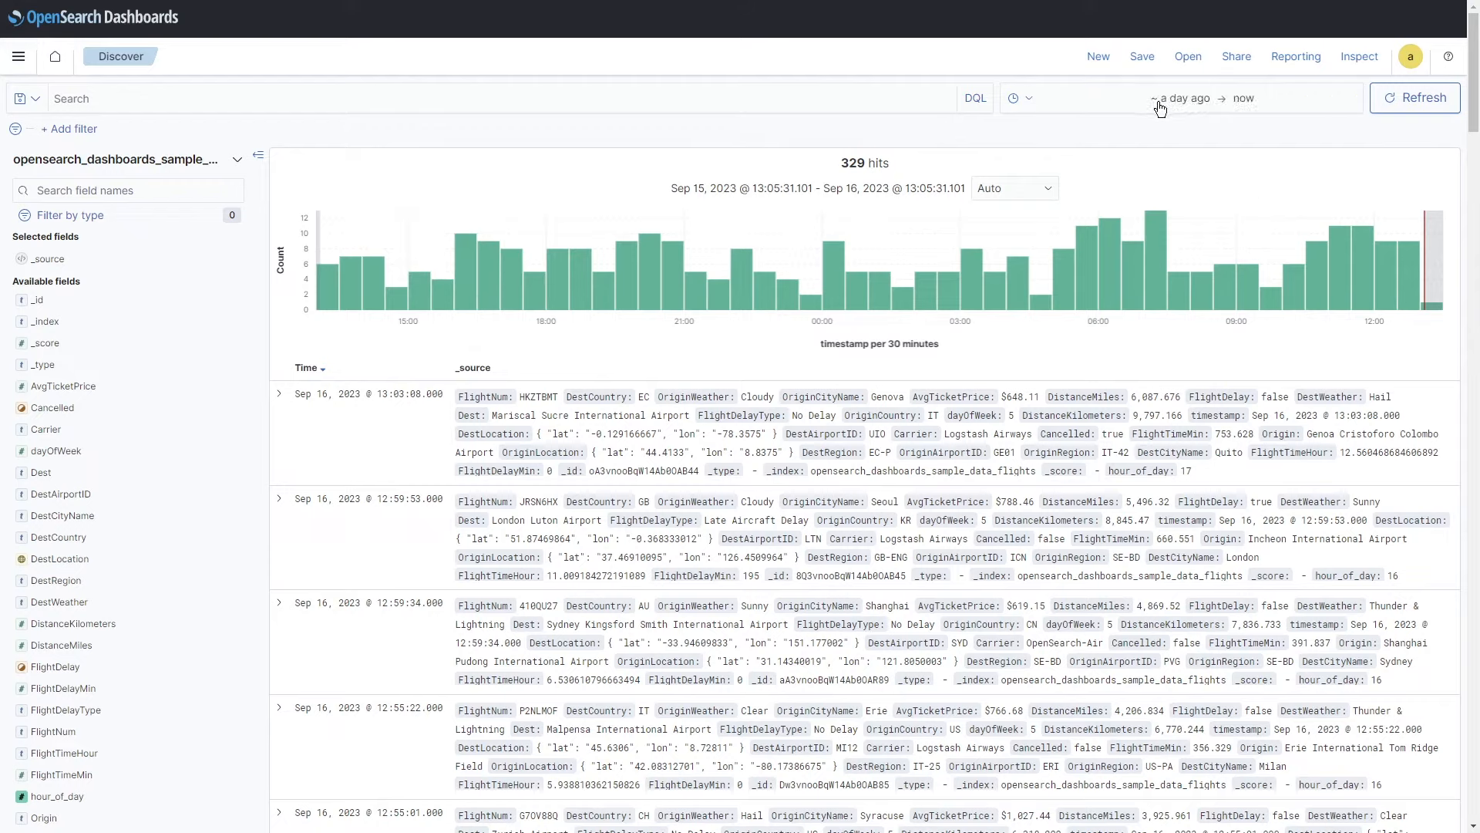
left_click(1209, 112)
key("Tab")
type("7")
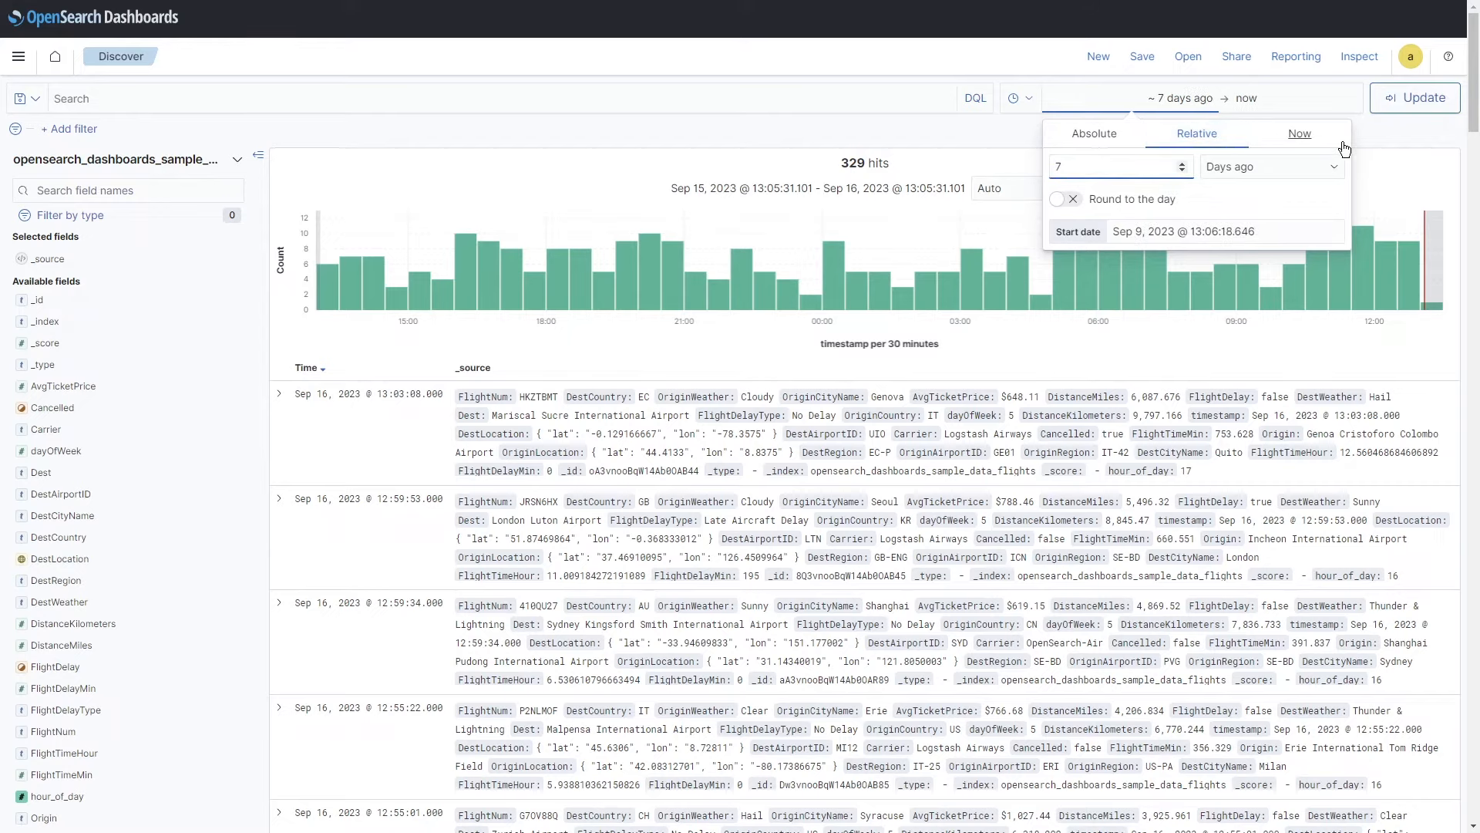
left_click(1415, 98)
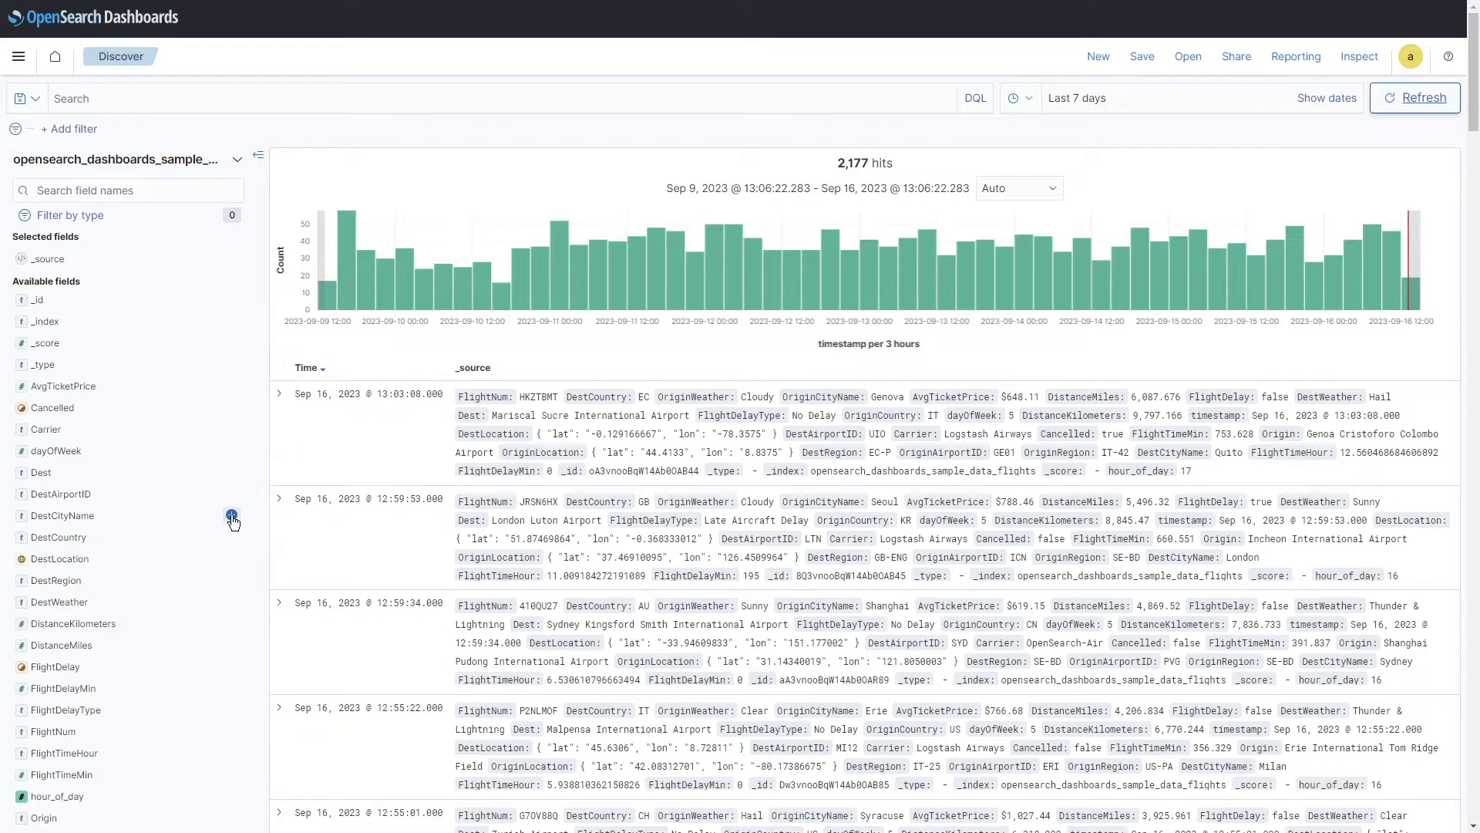
left_click(232, 515)
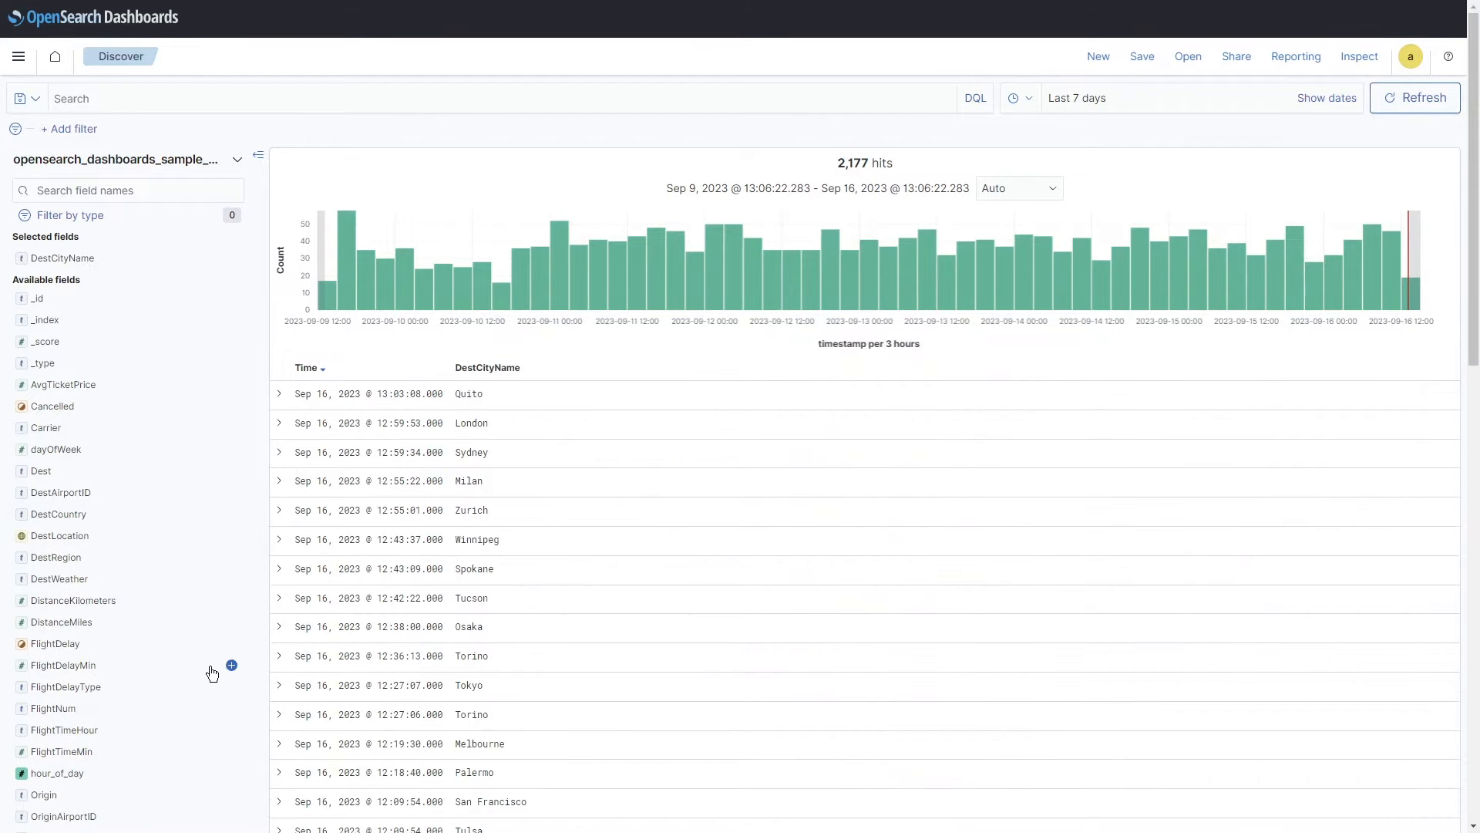
scroll(212, 675, "down", 1)
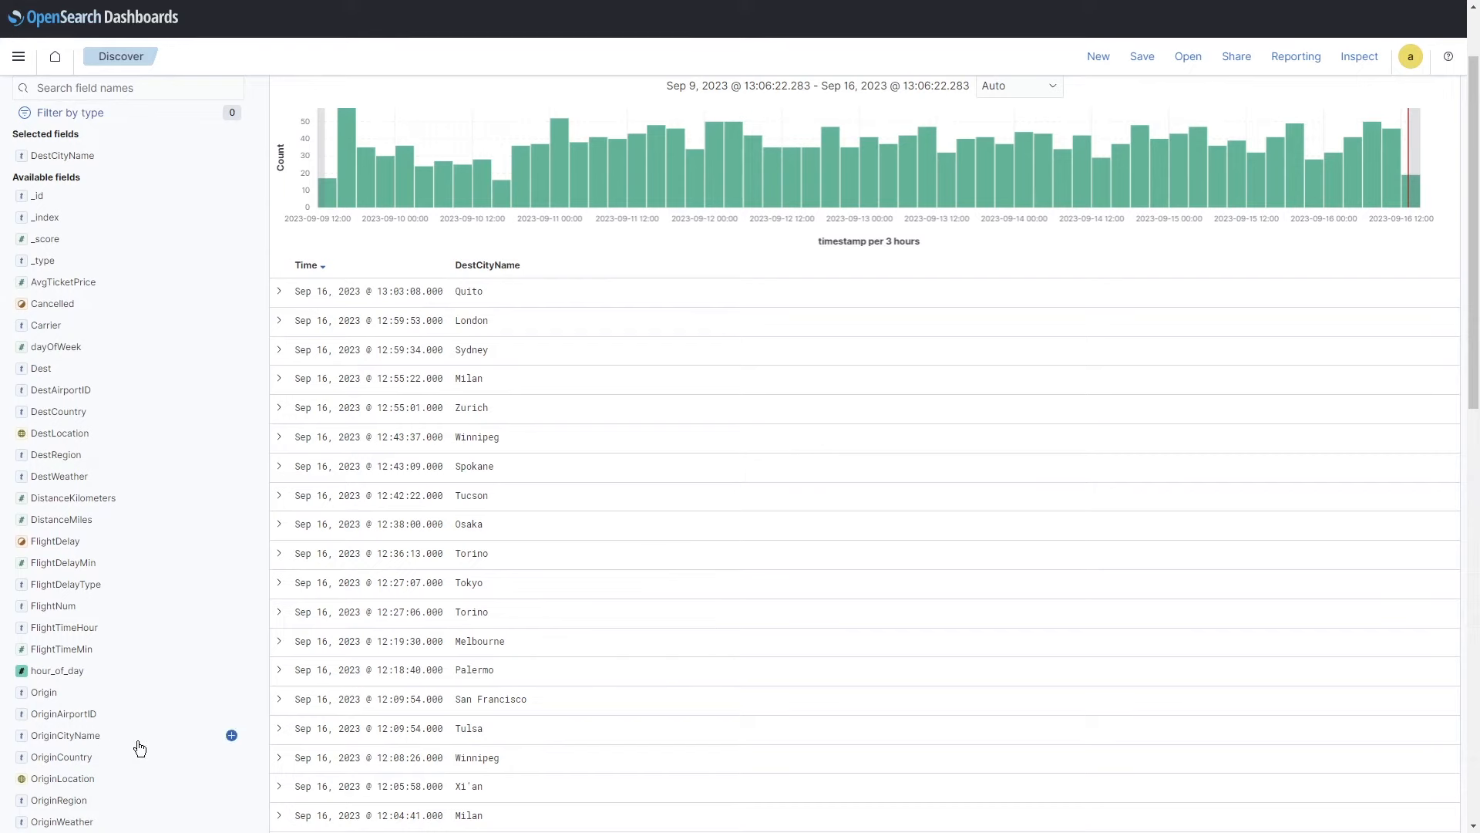
left_click(231, 735)
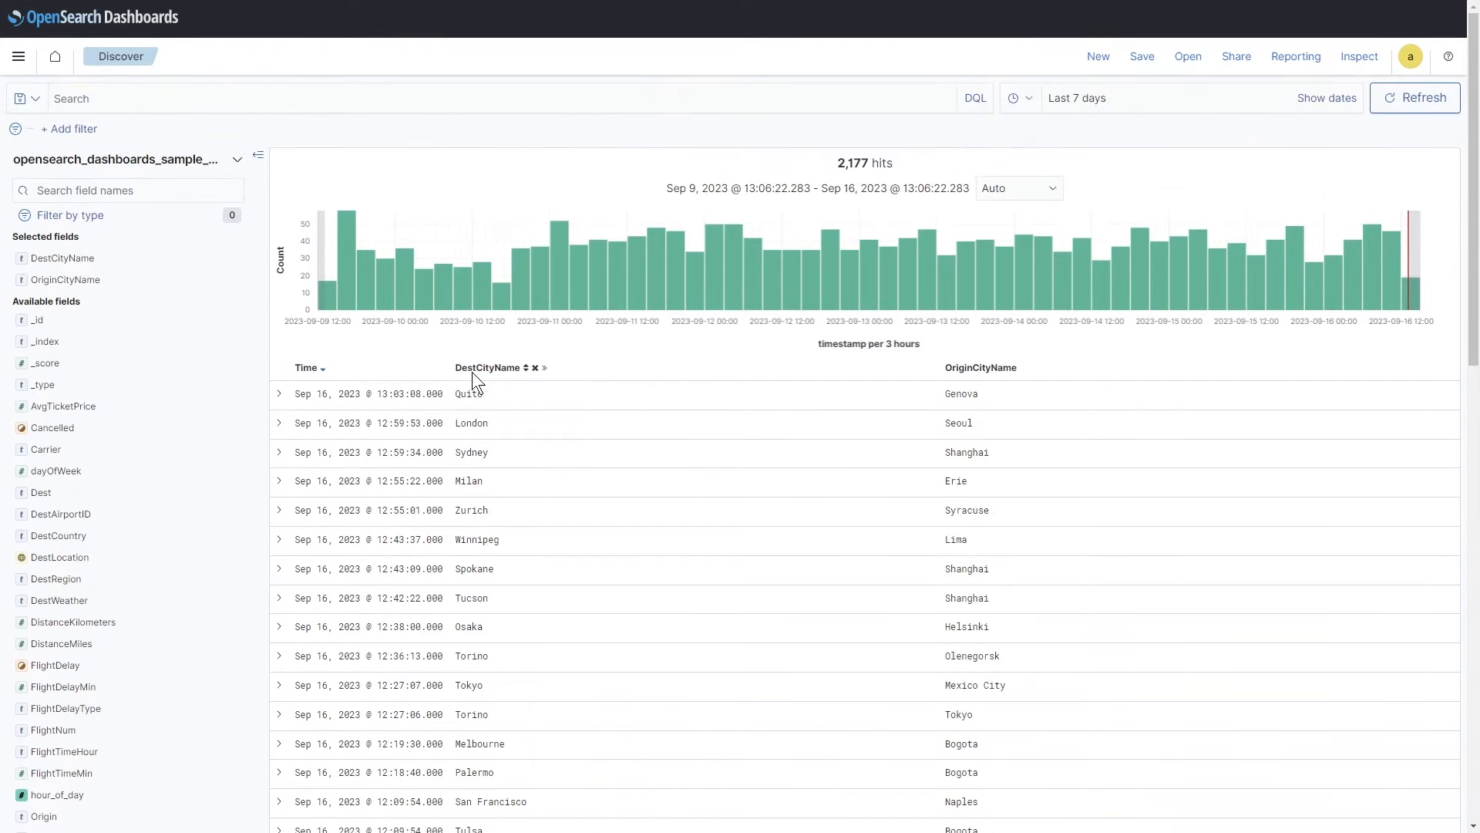
left_click_drag(65, 283, 87, 244)
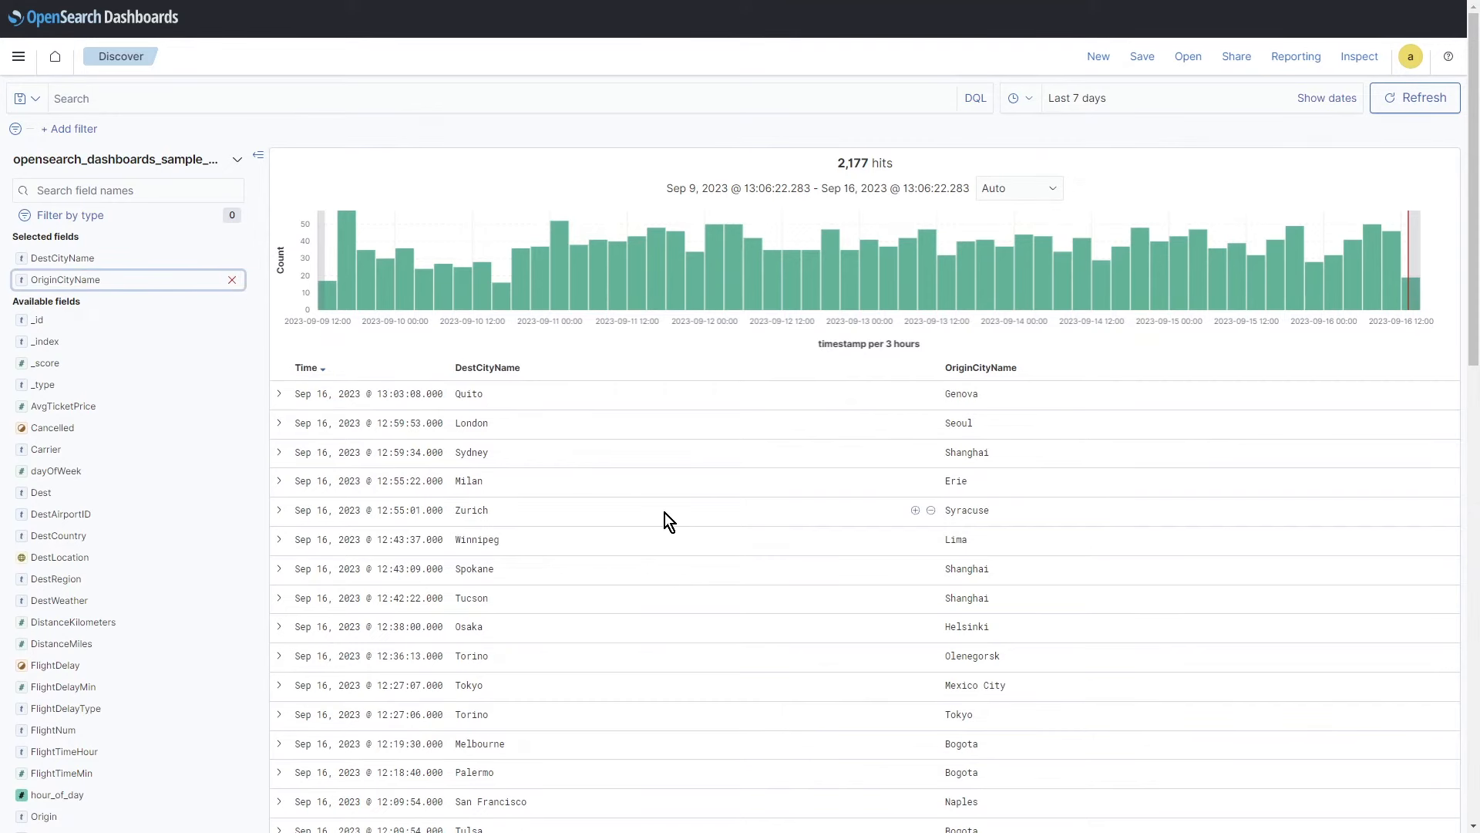
left_click(232, 279)
left_click(232, 261)
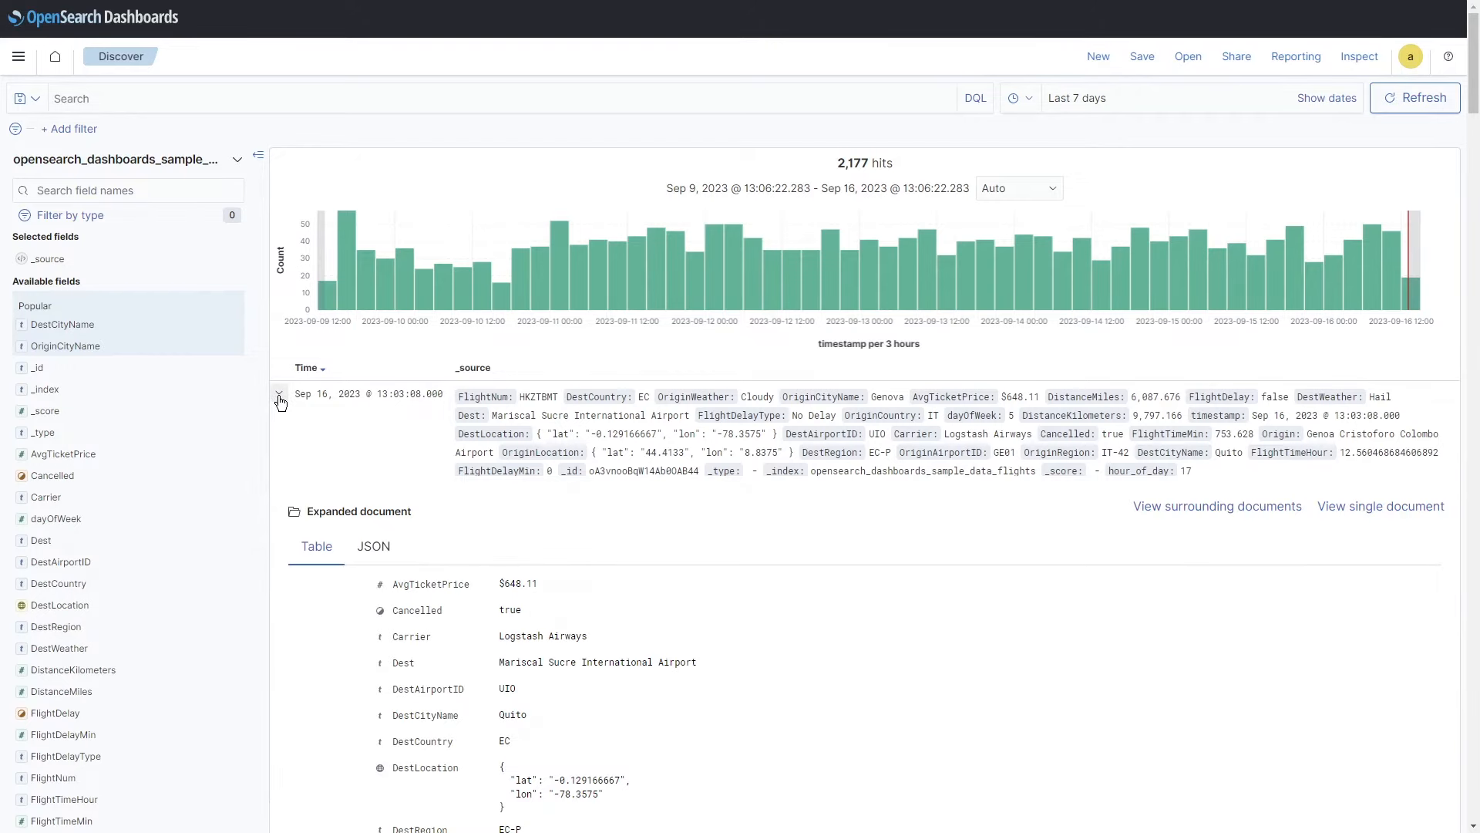
scroll(654, 585, "down", 3)
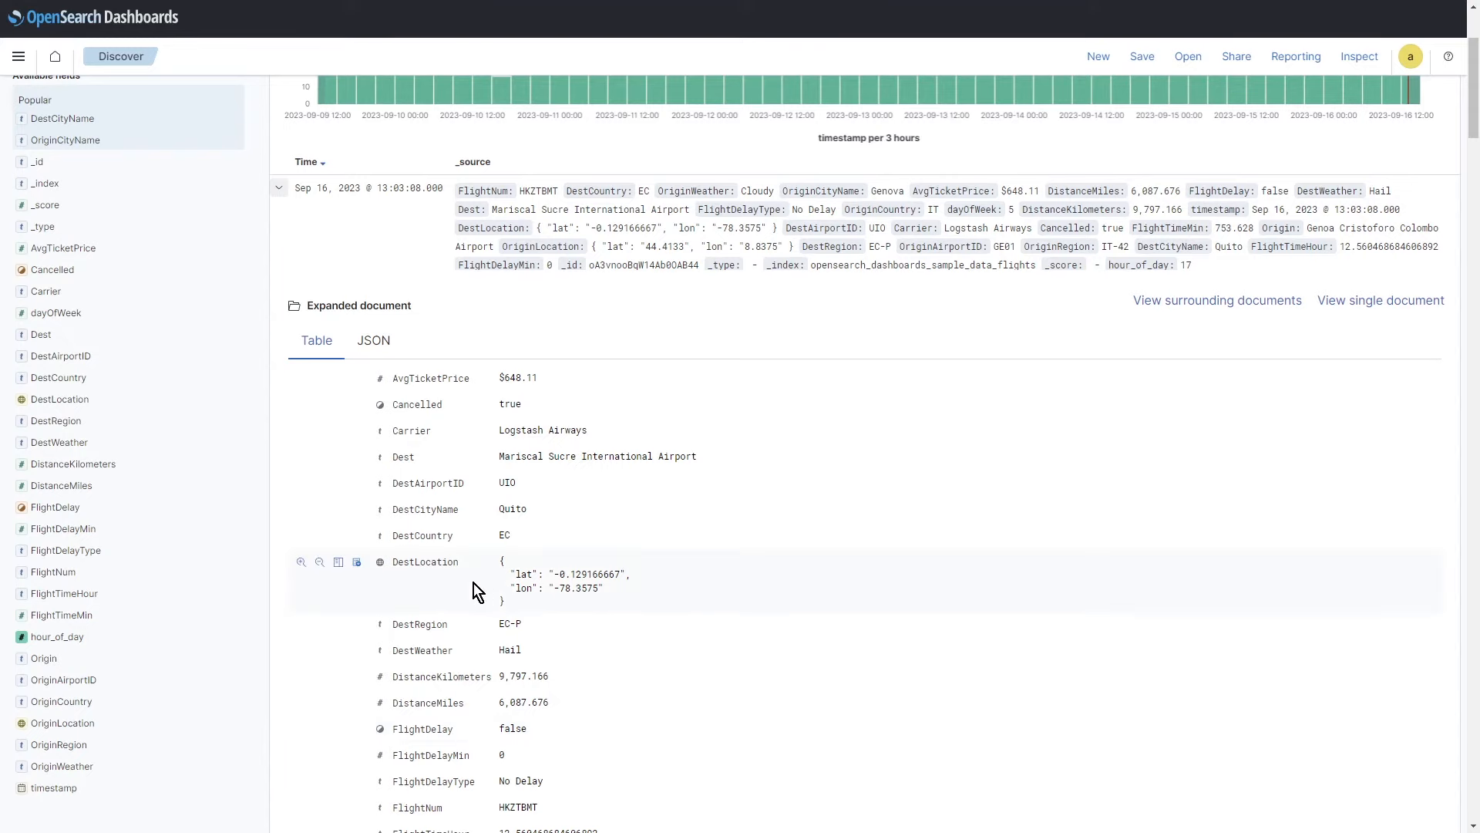
scroll(457, 711, "down", 5)
scroll(535, 742, "down", 3)
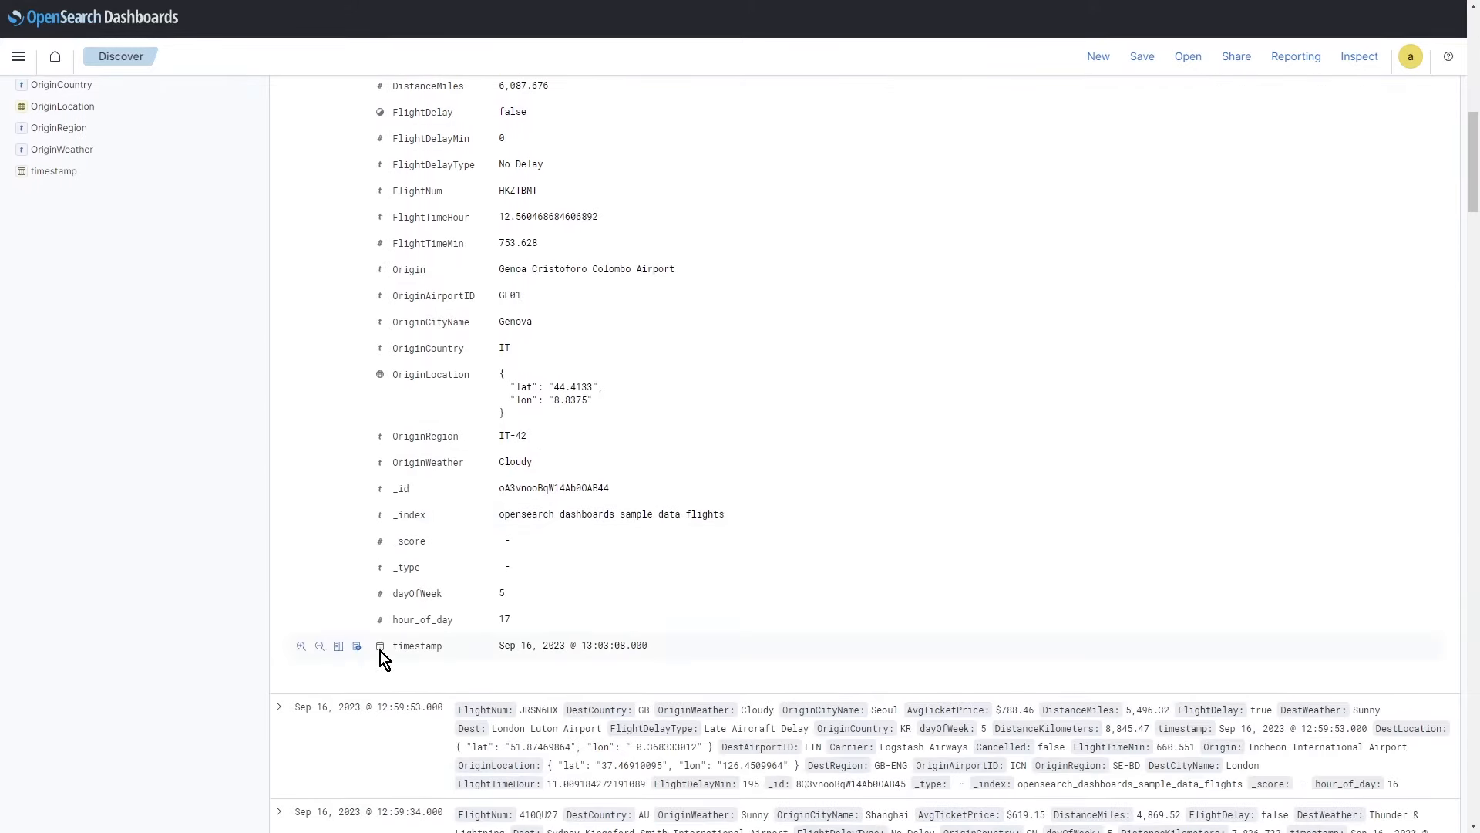
scroll(393, 617, "up", 8)
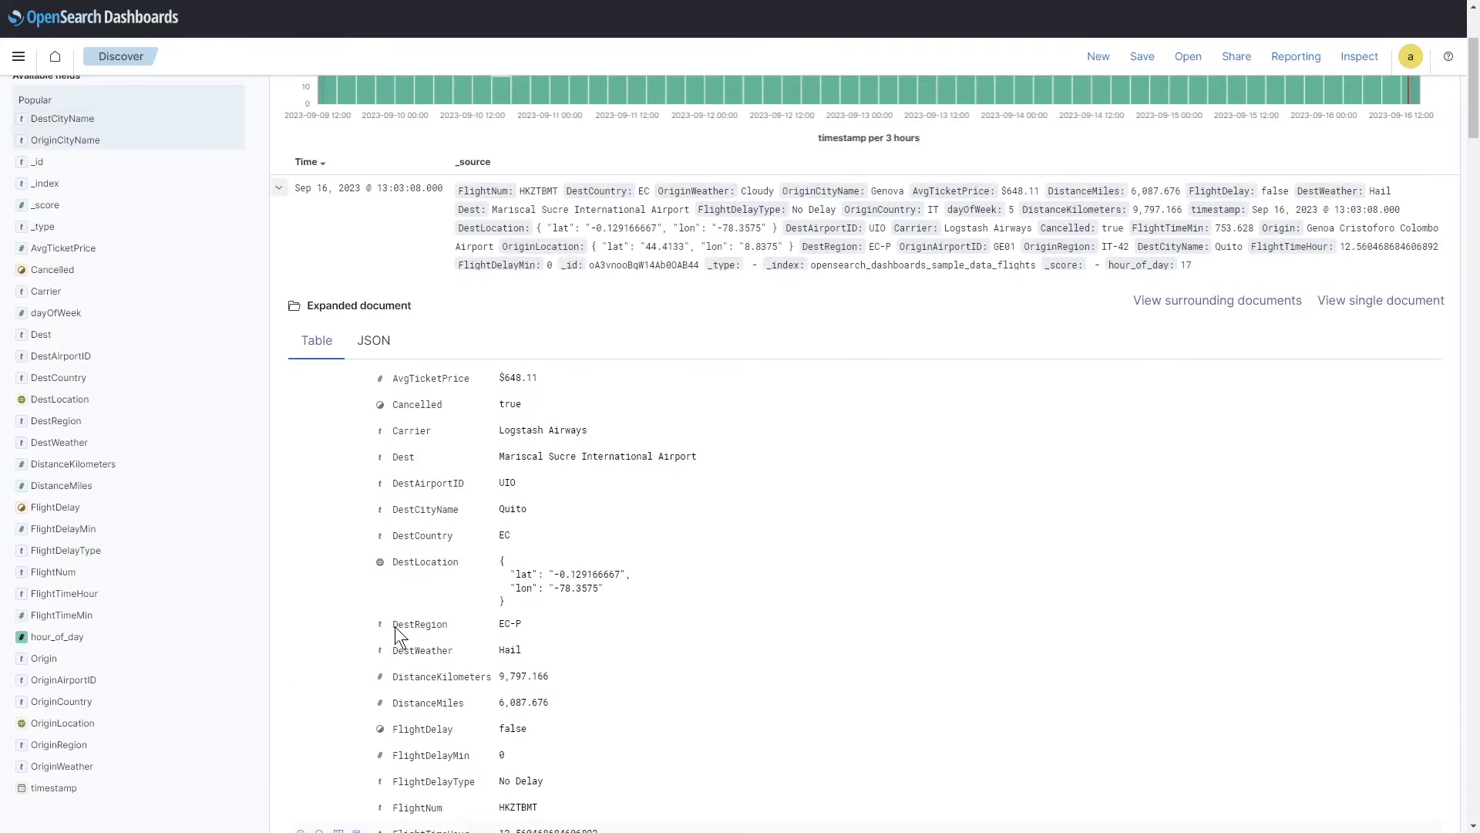
mouse_move(393, 627)
left_click(374, 340)
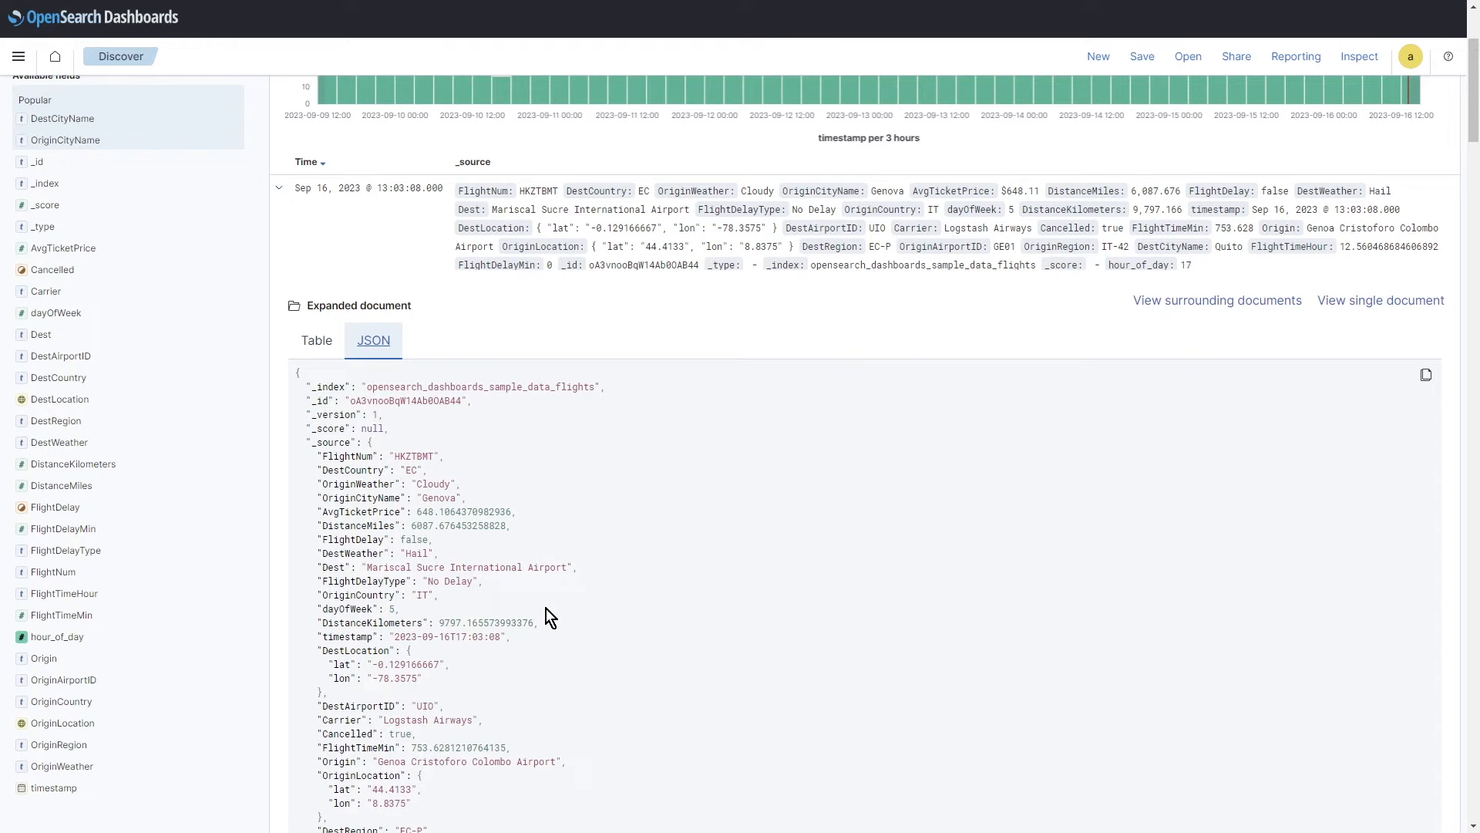
left_click(368, 442)
left_click_drag(369, 439, 387, 470)
left_click(501, 605)
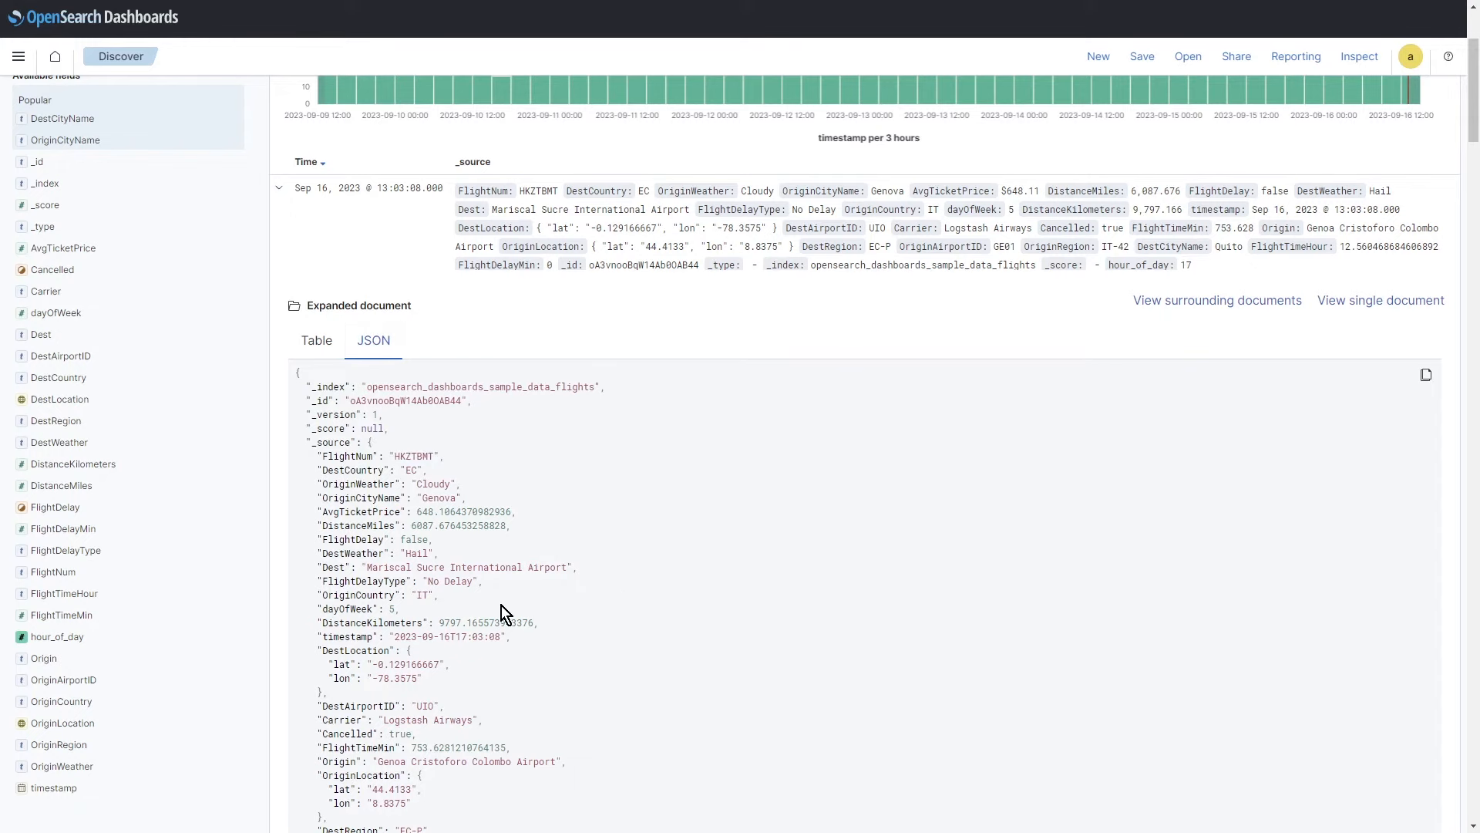
scroll(475, 642, "down", 5)
scroll(472, 642, "up", 6)
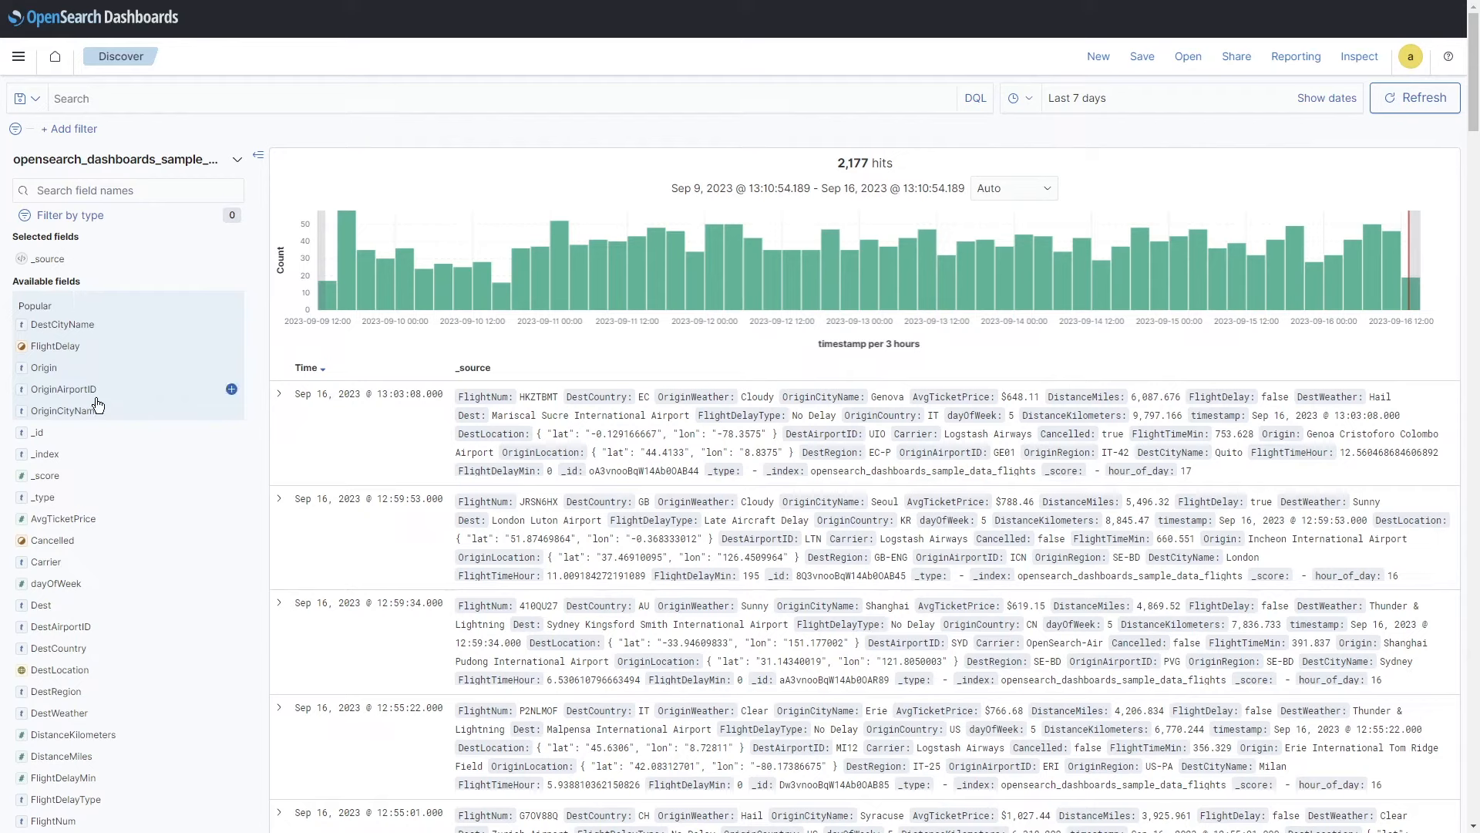
Step: Make OriginAirportID and FlightDelay the only columns in the Discover table
left_click(233, 390)
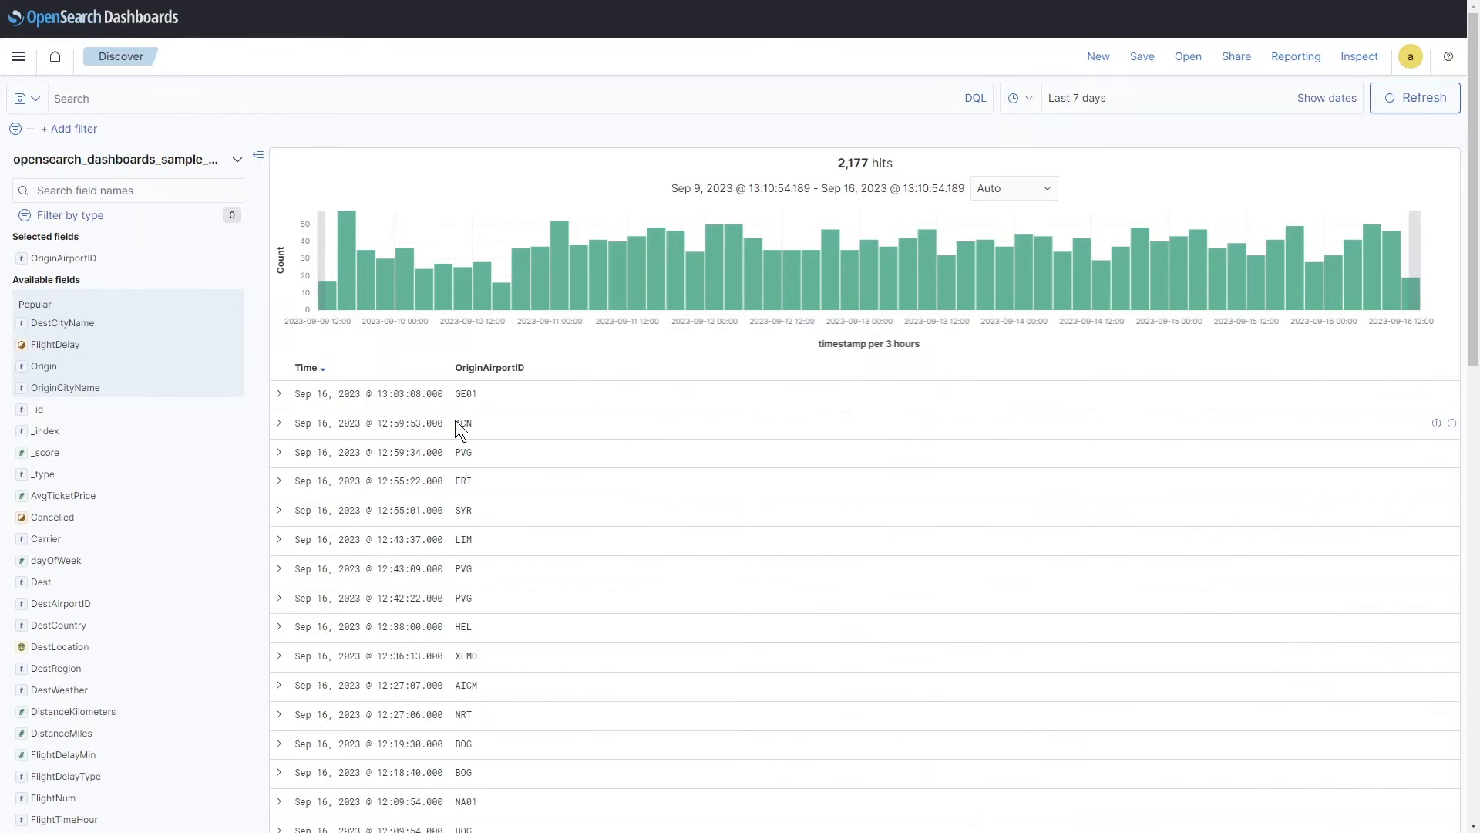
scroll(478, 718, "down", 4)
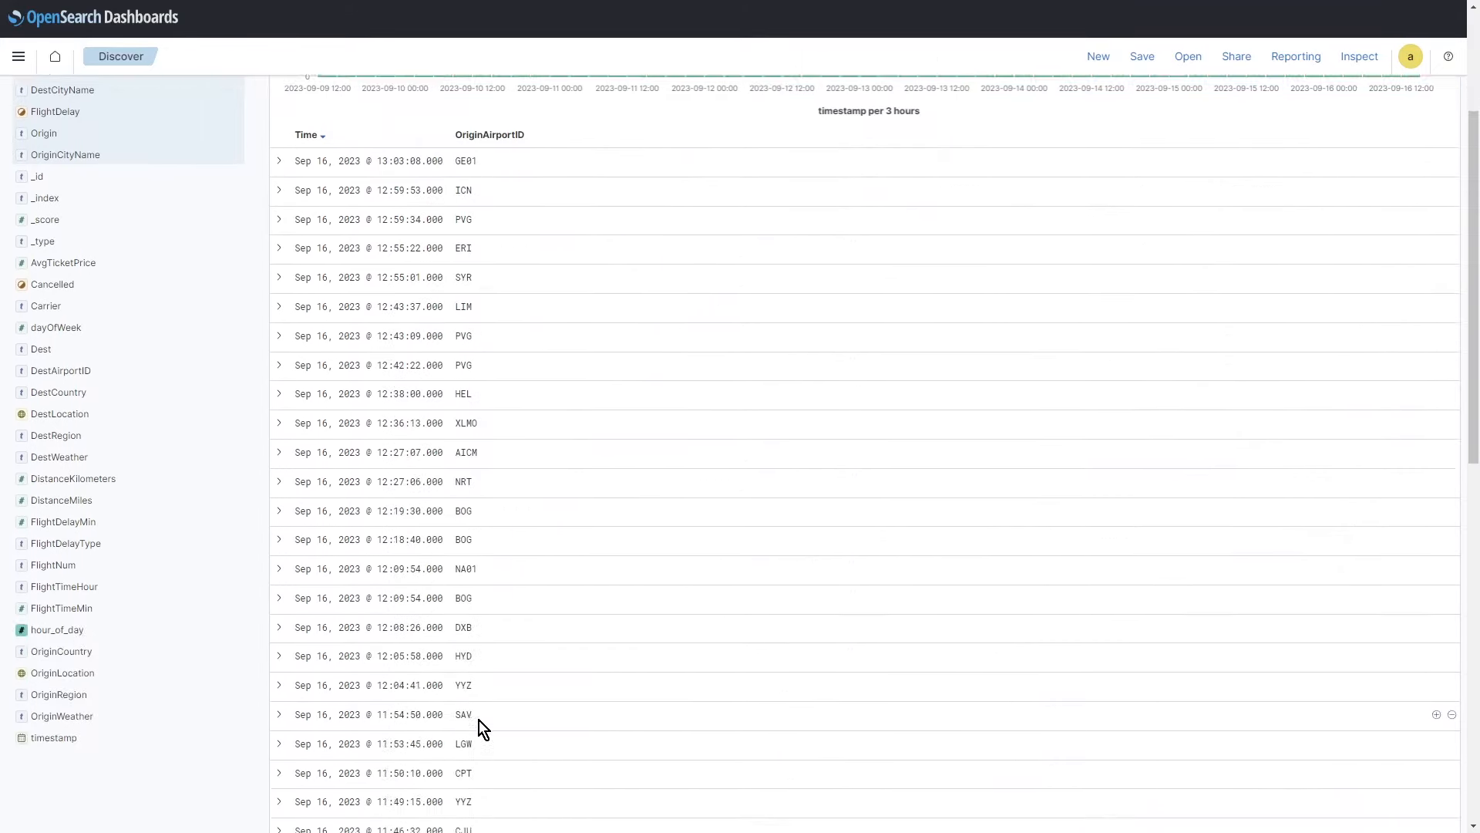
scroll(483, 748, "down", 3)
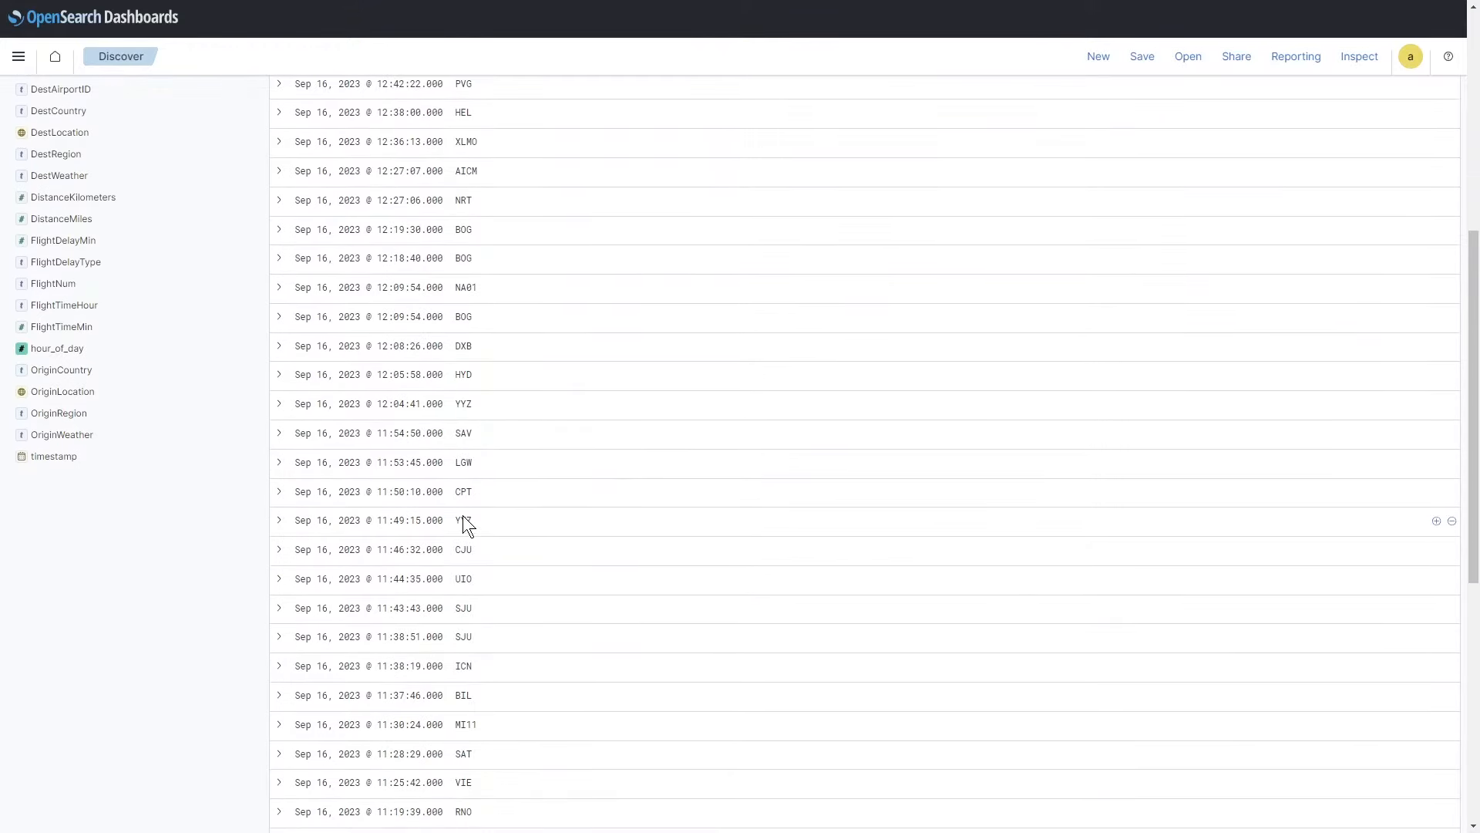
scroll(326, 513, "up", 7)
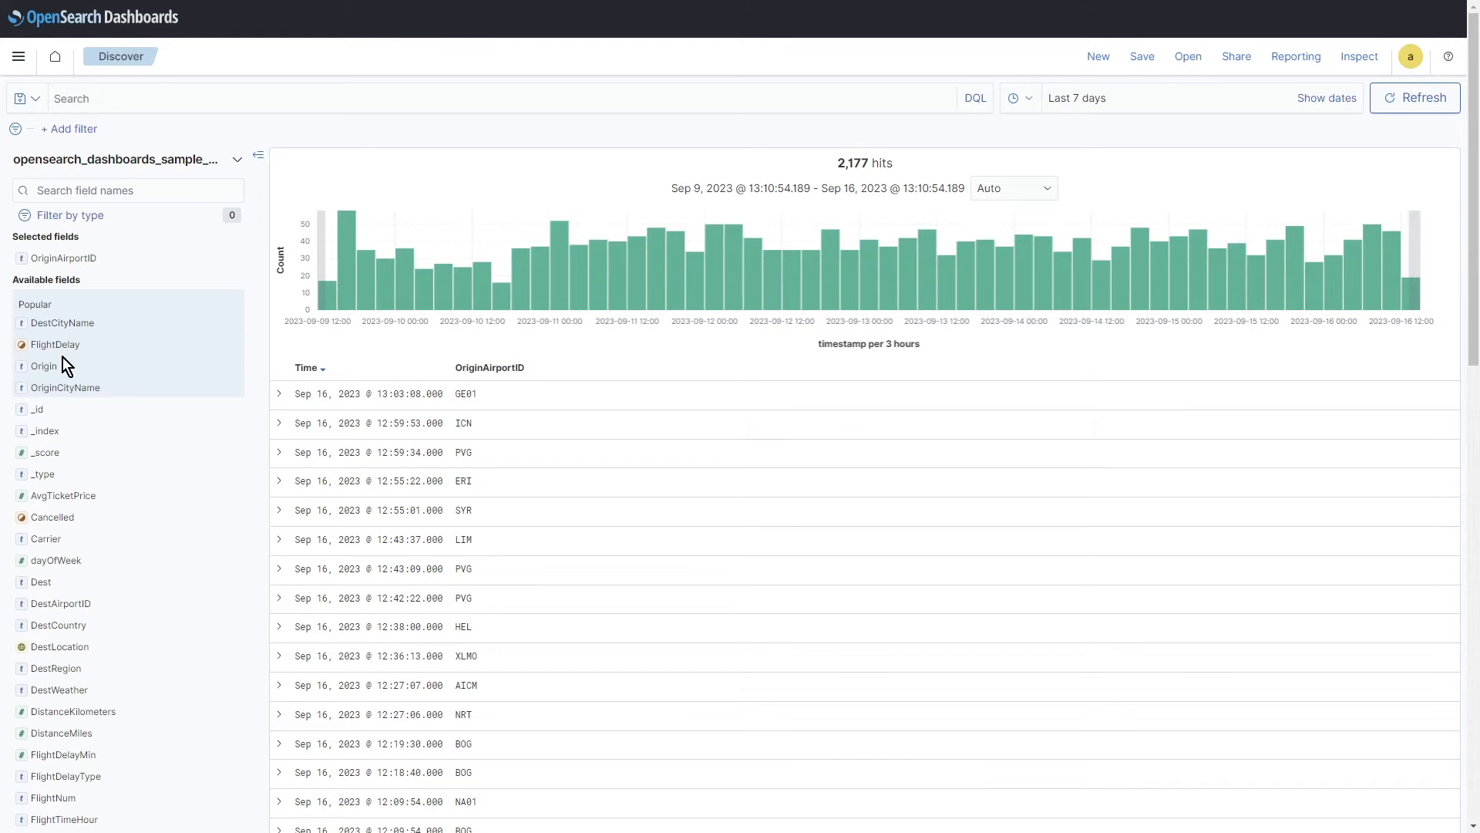
mouse_move(75, 359)
scroll(139, 656, "down", 1)
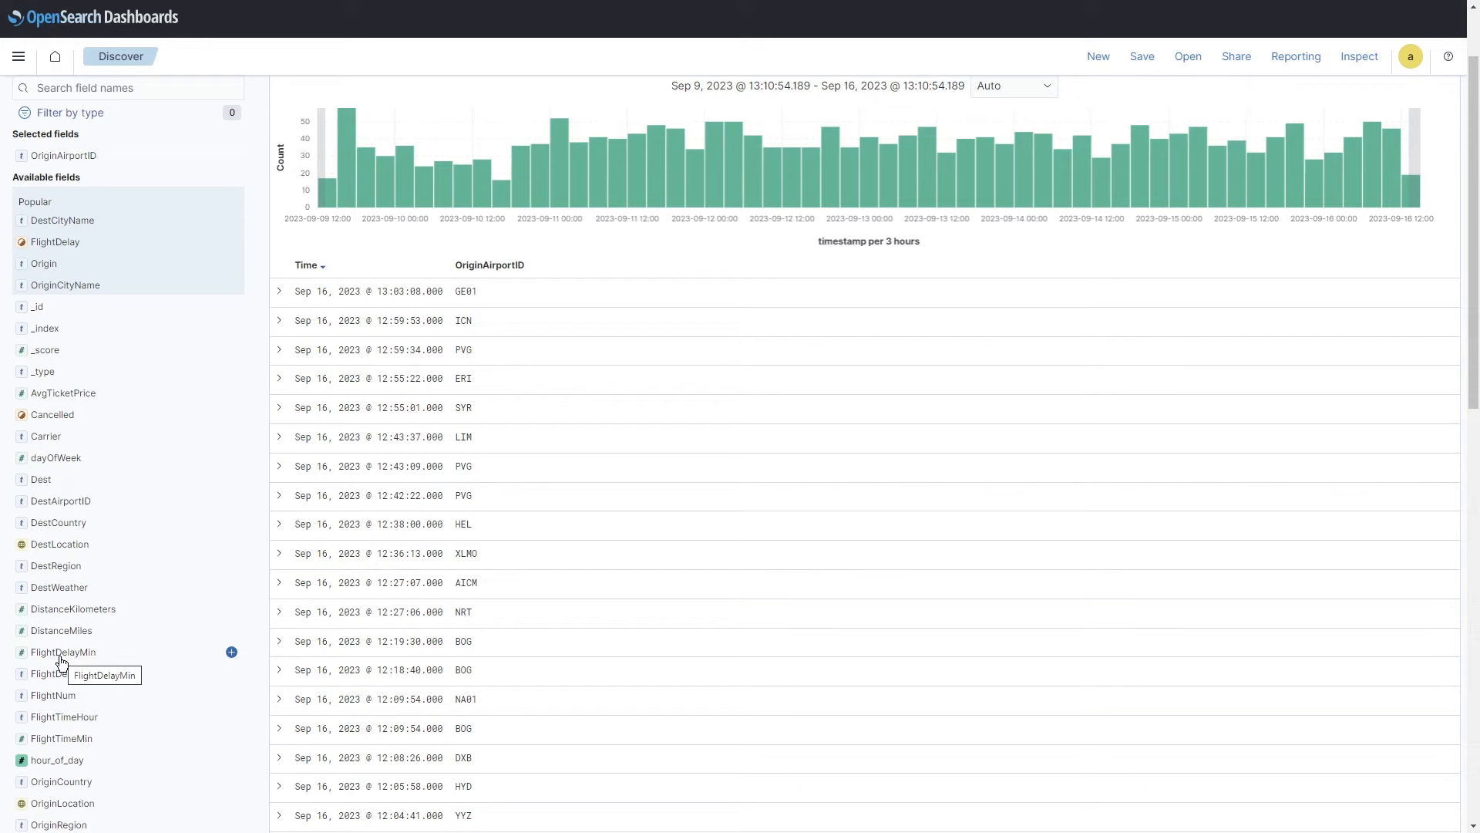
scroll(62, 661, "up", 2)
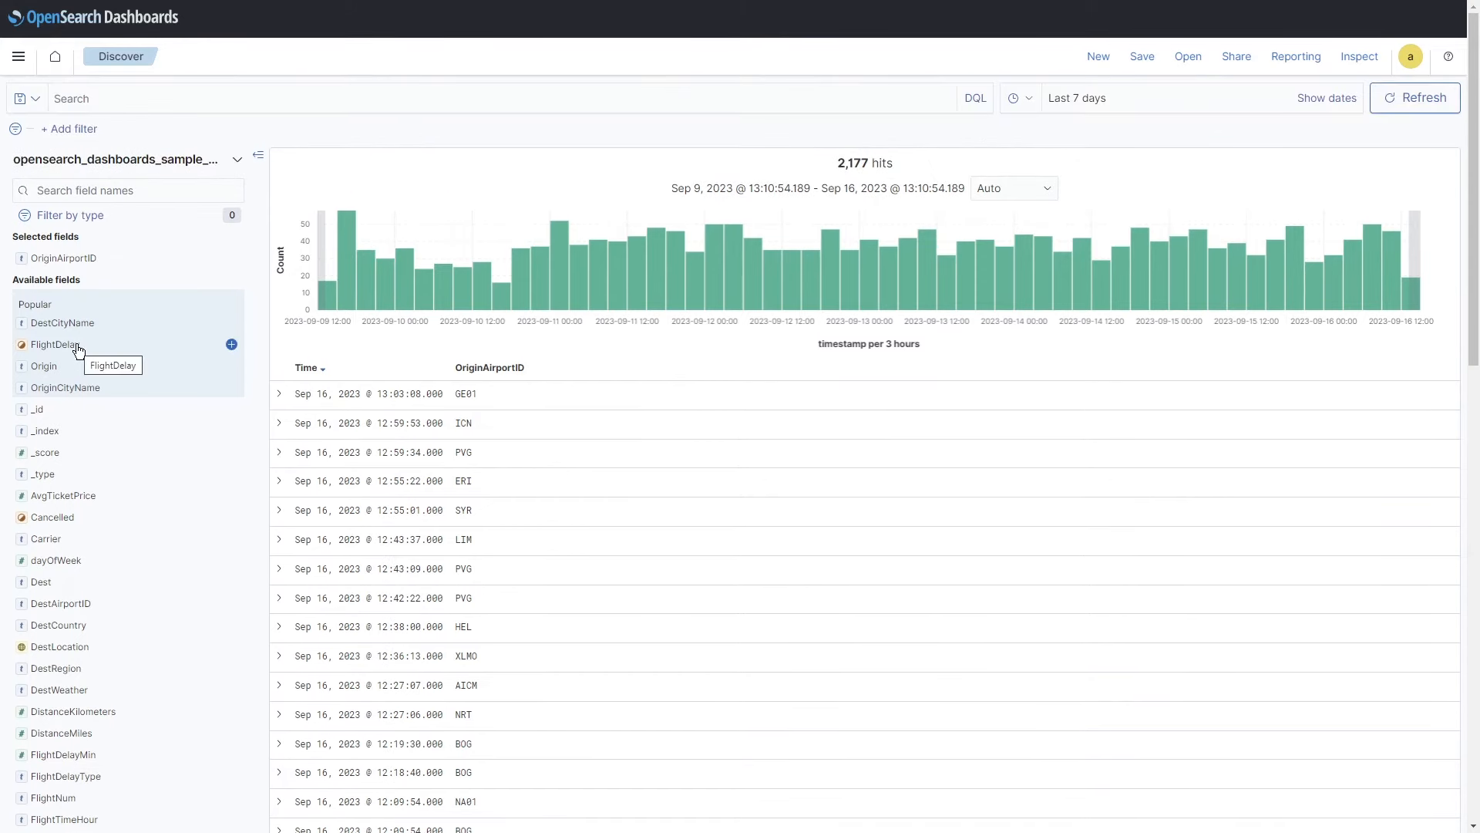
left_click(232, 344)
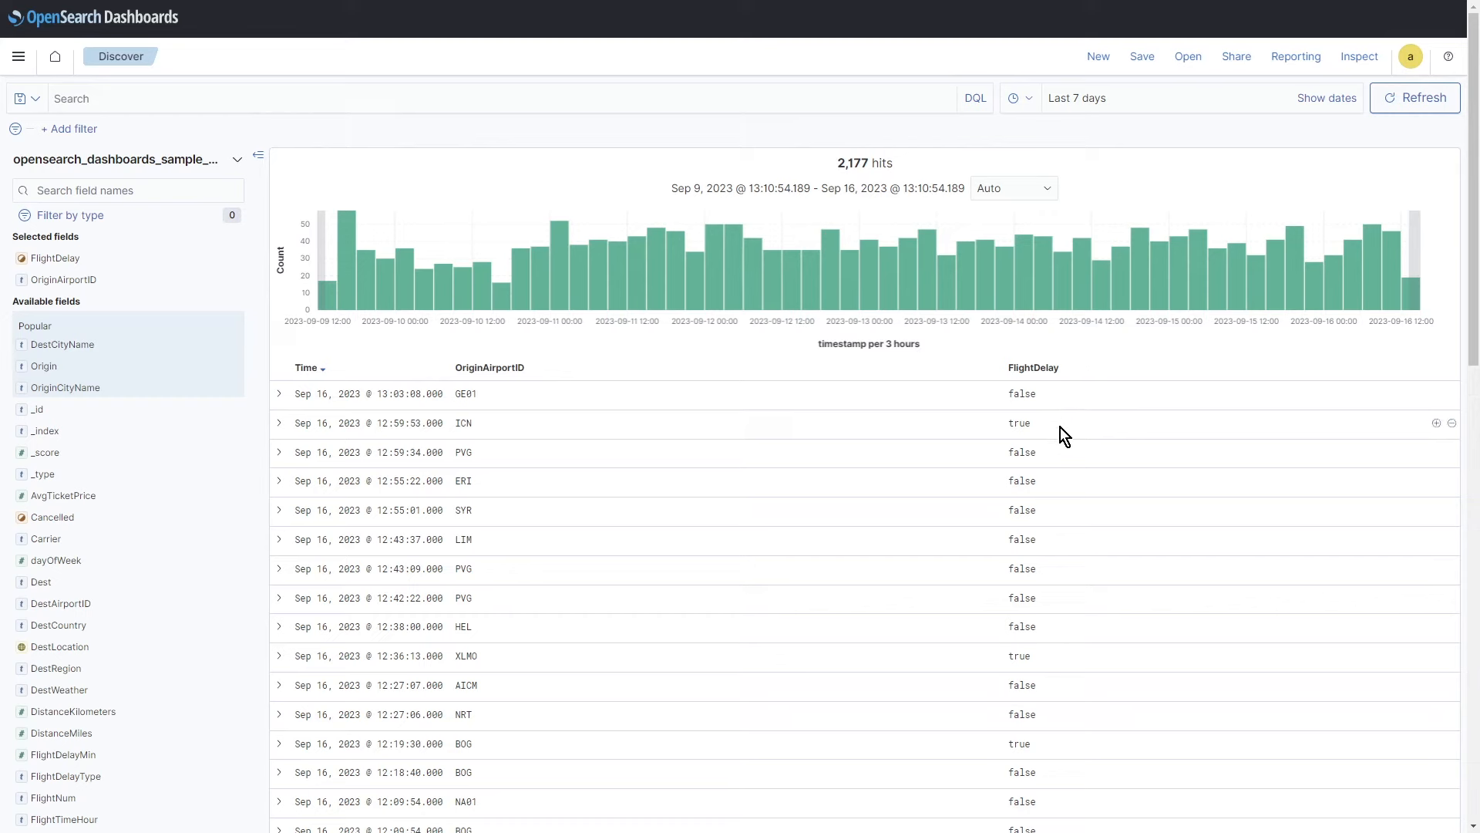
left_click(84, 136)
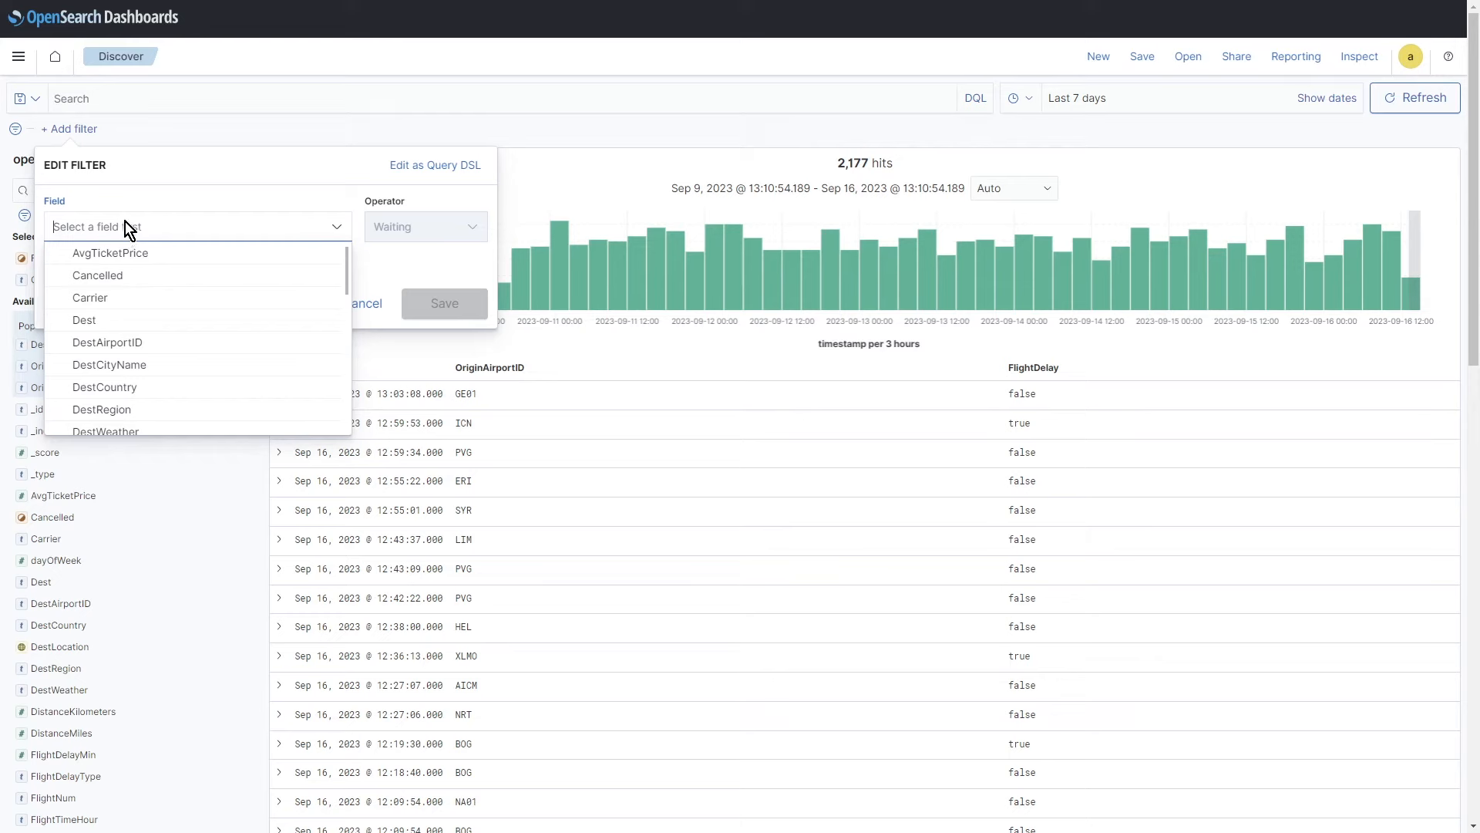
Step: Start a new filter on the OriginAirportID field with the 'is' operator
type("origin")
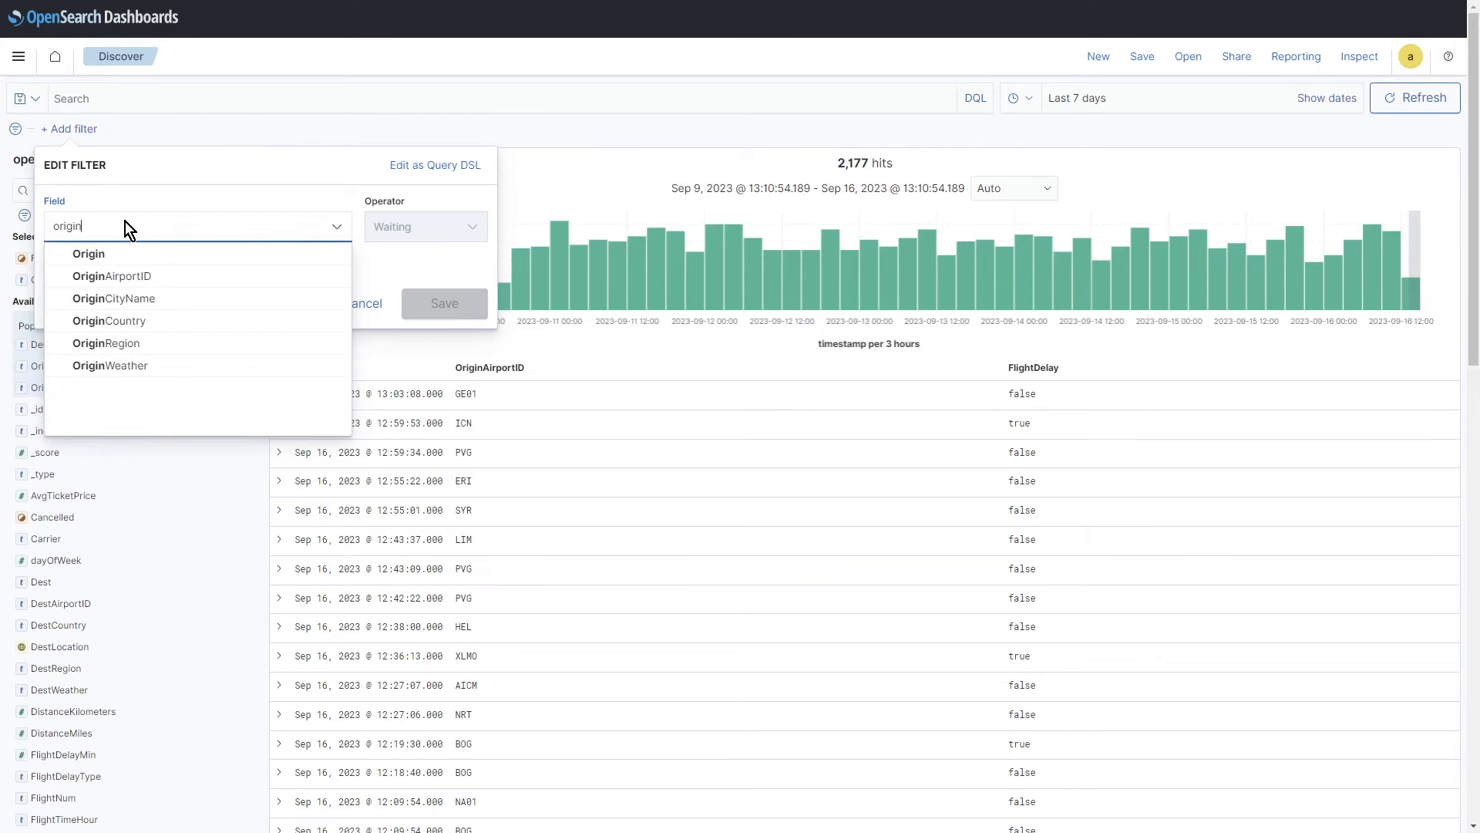
left_click(117, 276)
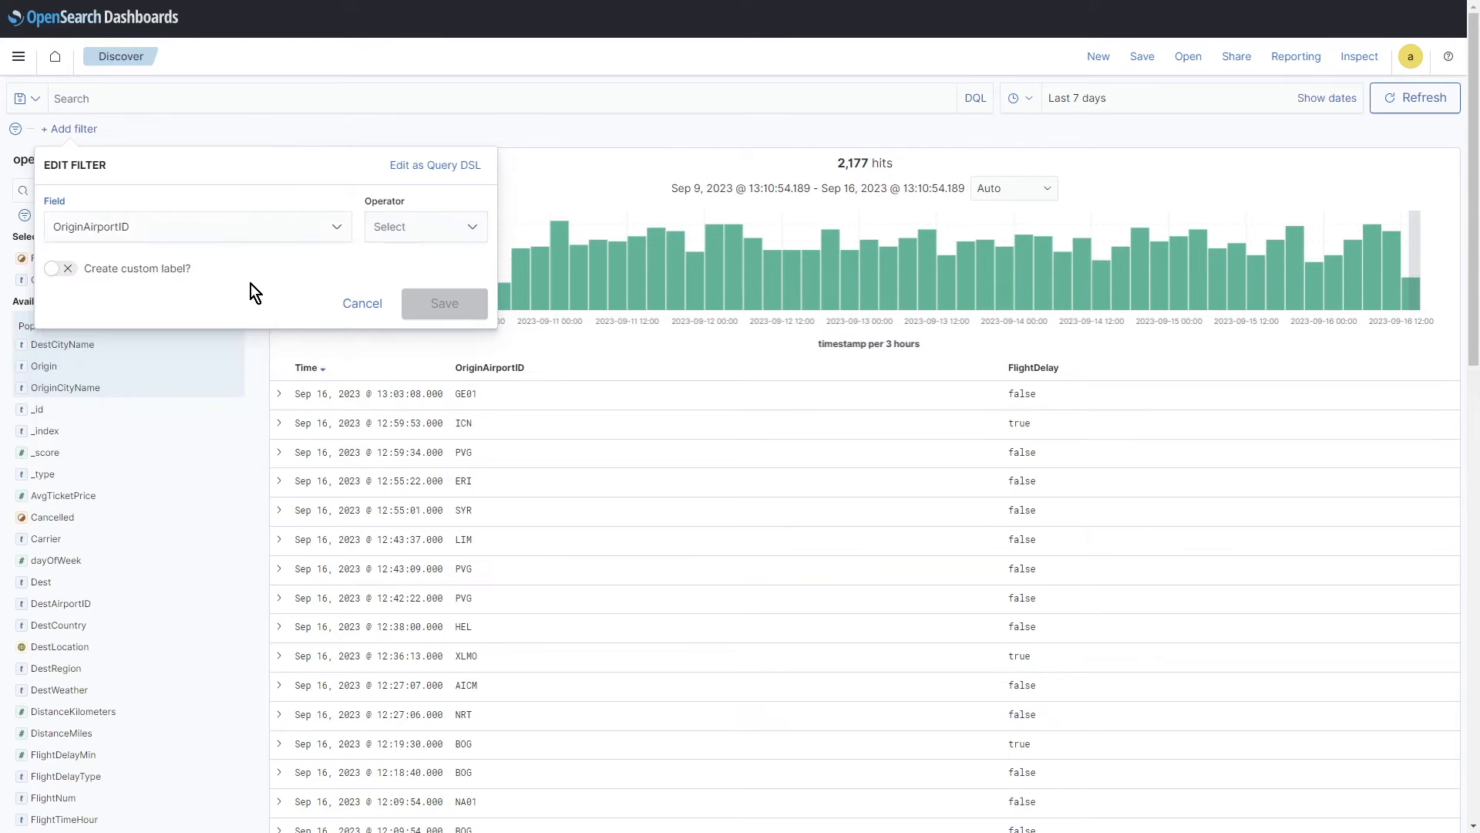
left_click(432, 235)
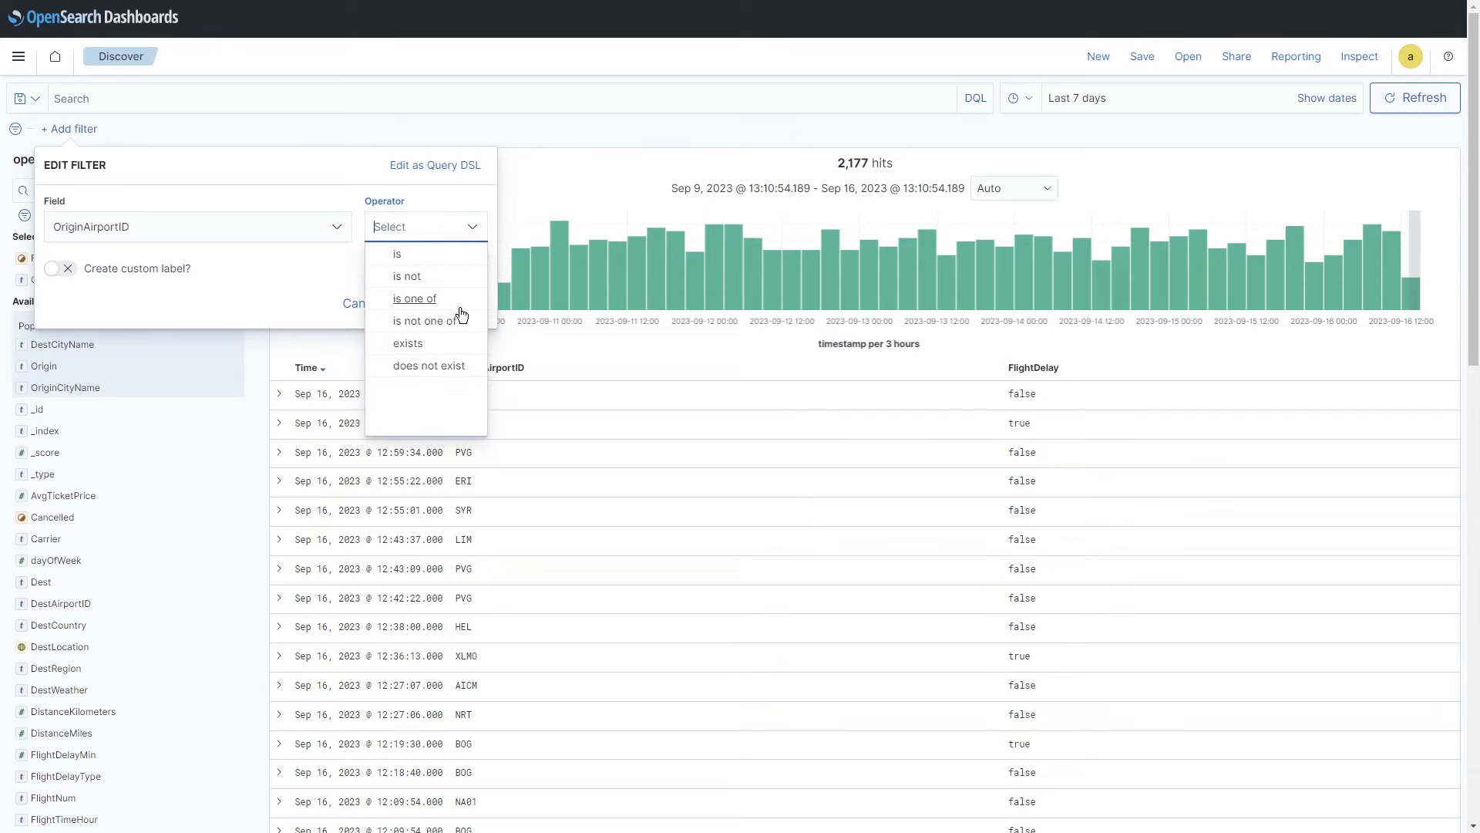
left_click(402, 257)
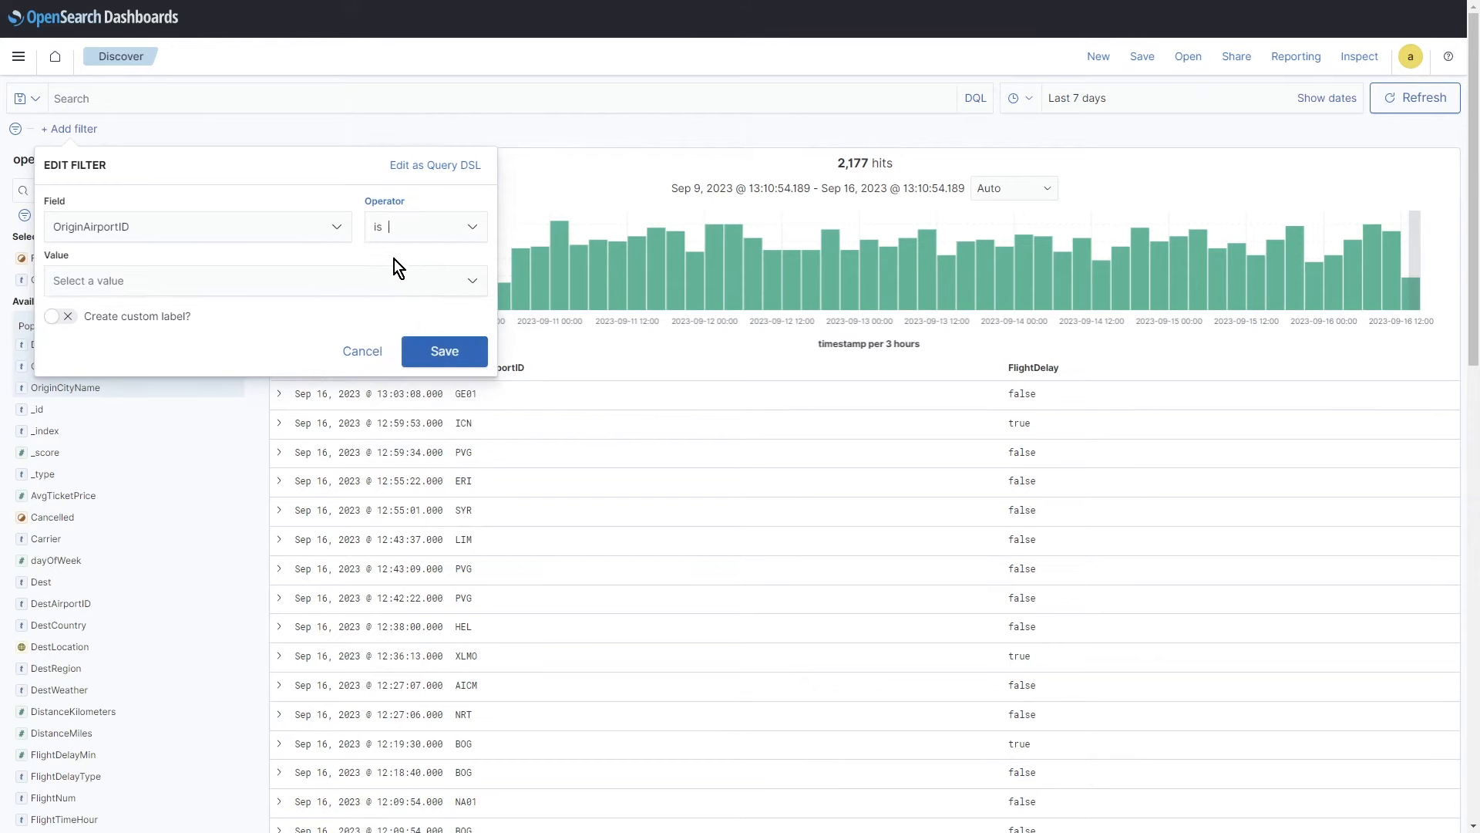
Step: Set the filter value to uppercase YYZ and save it, narrowing results to 16 hits
left_click(267, 285)
type("yyz")
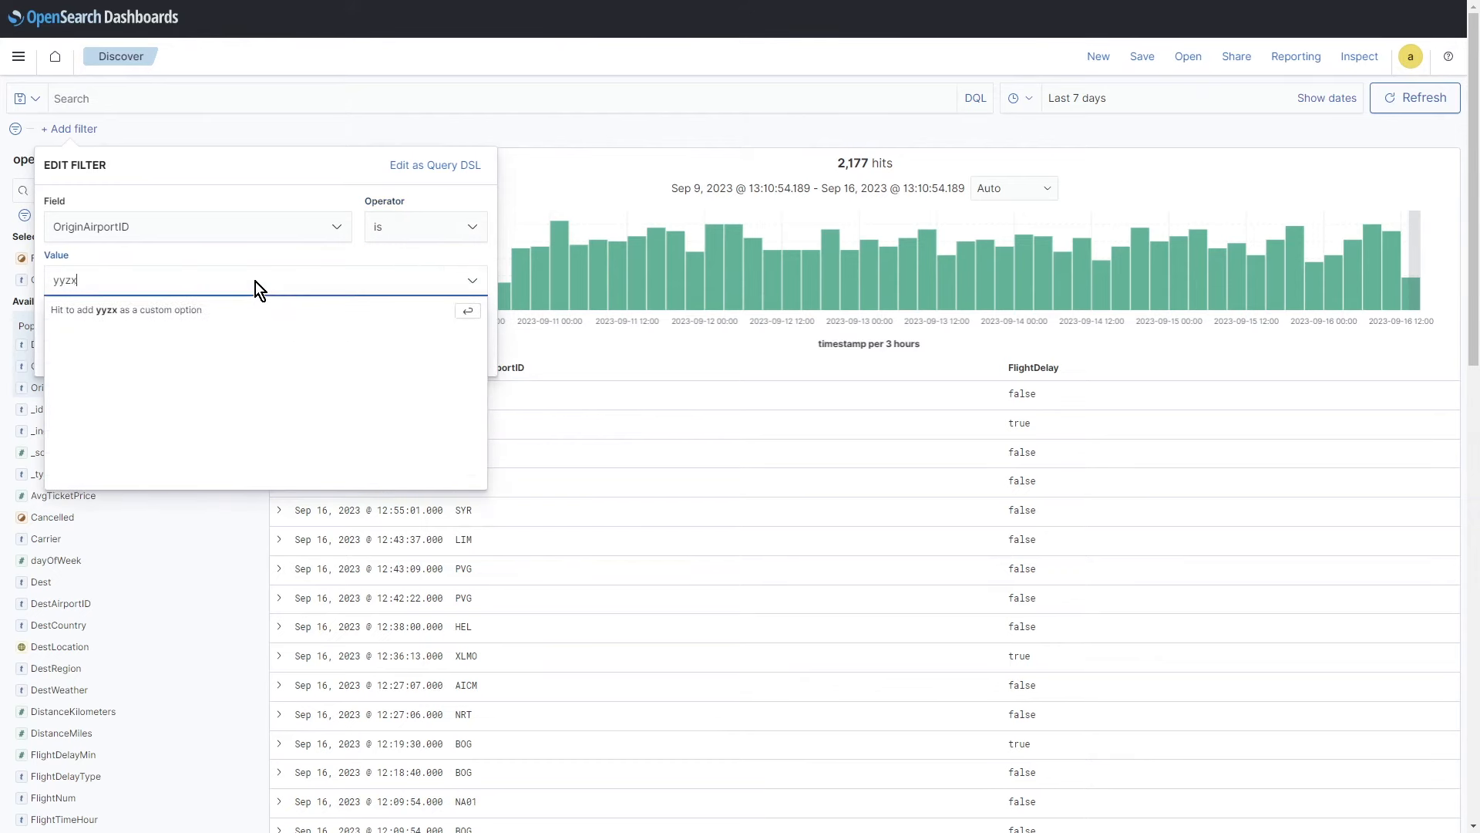
key("Return")
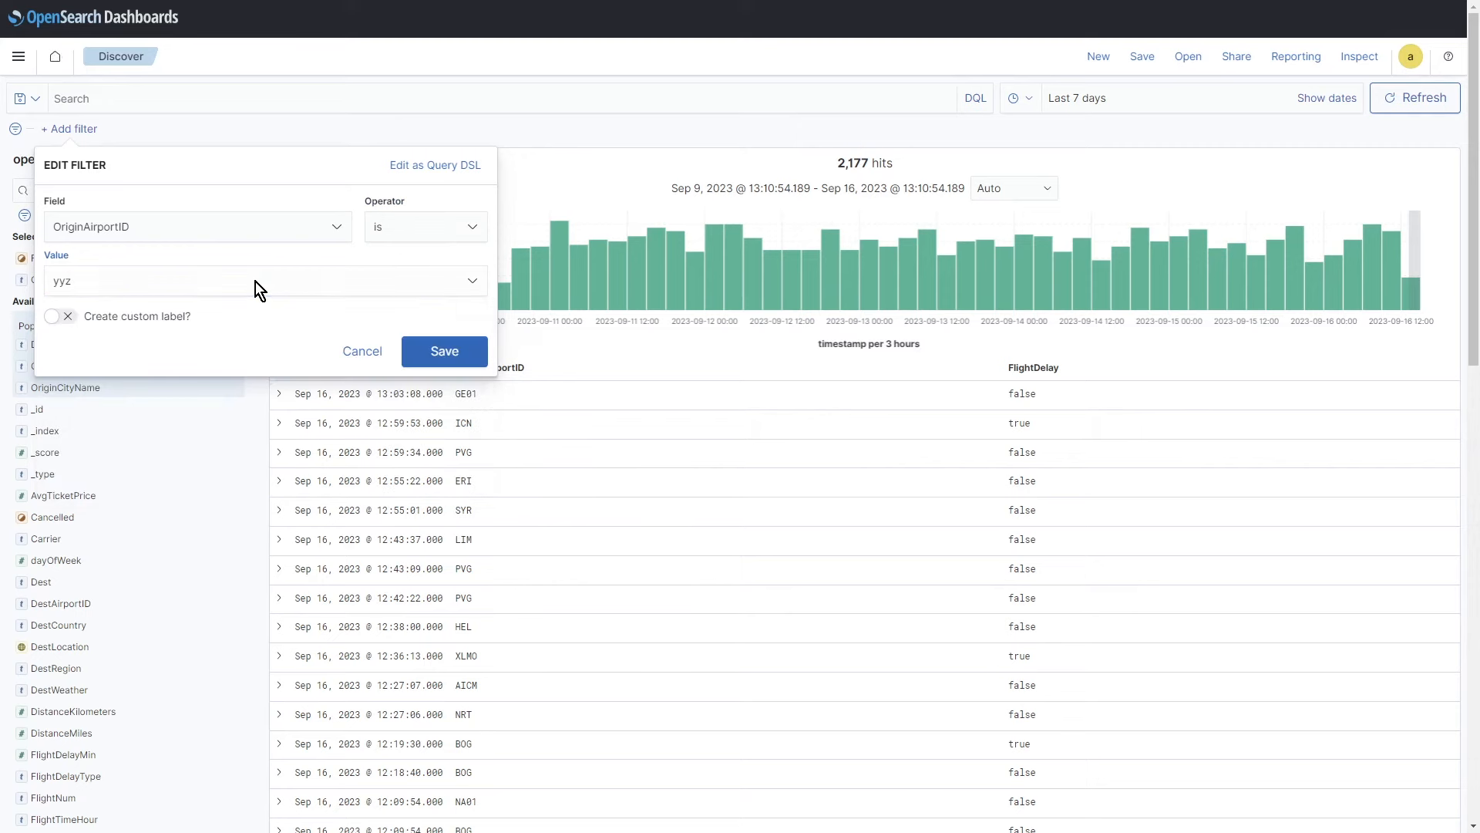
left_click(235, 270)
type("YY")
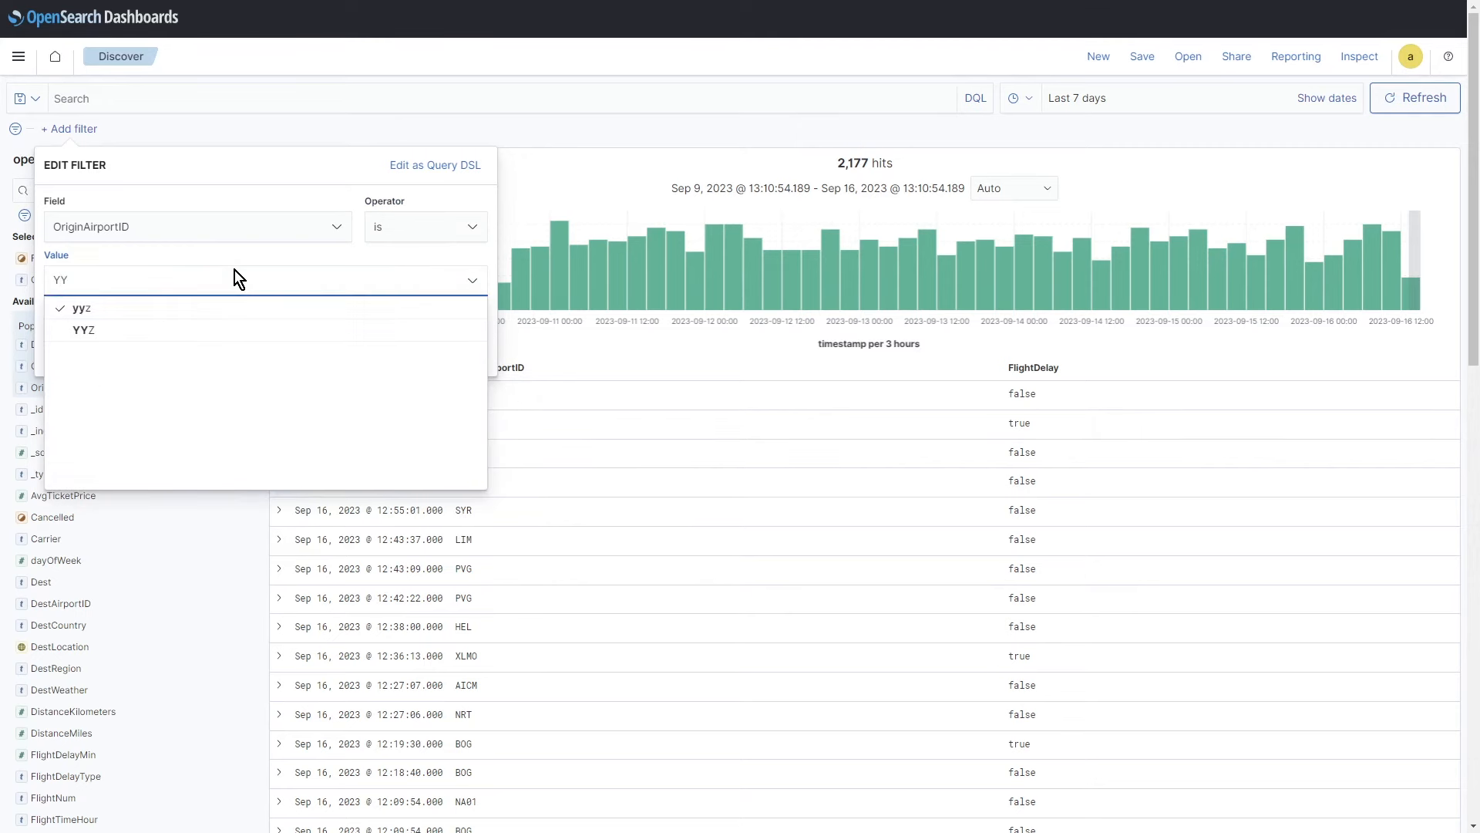
left_click(136, 330)
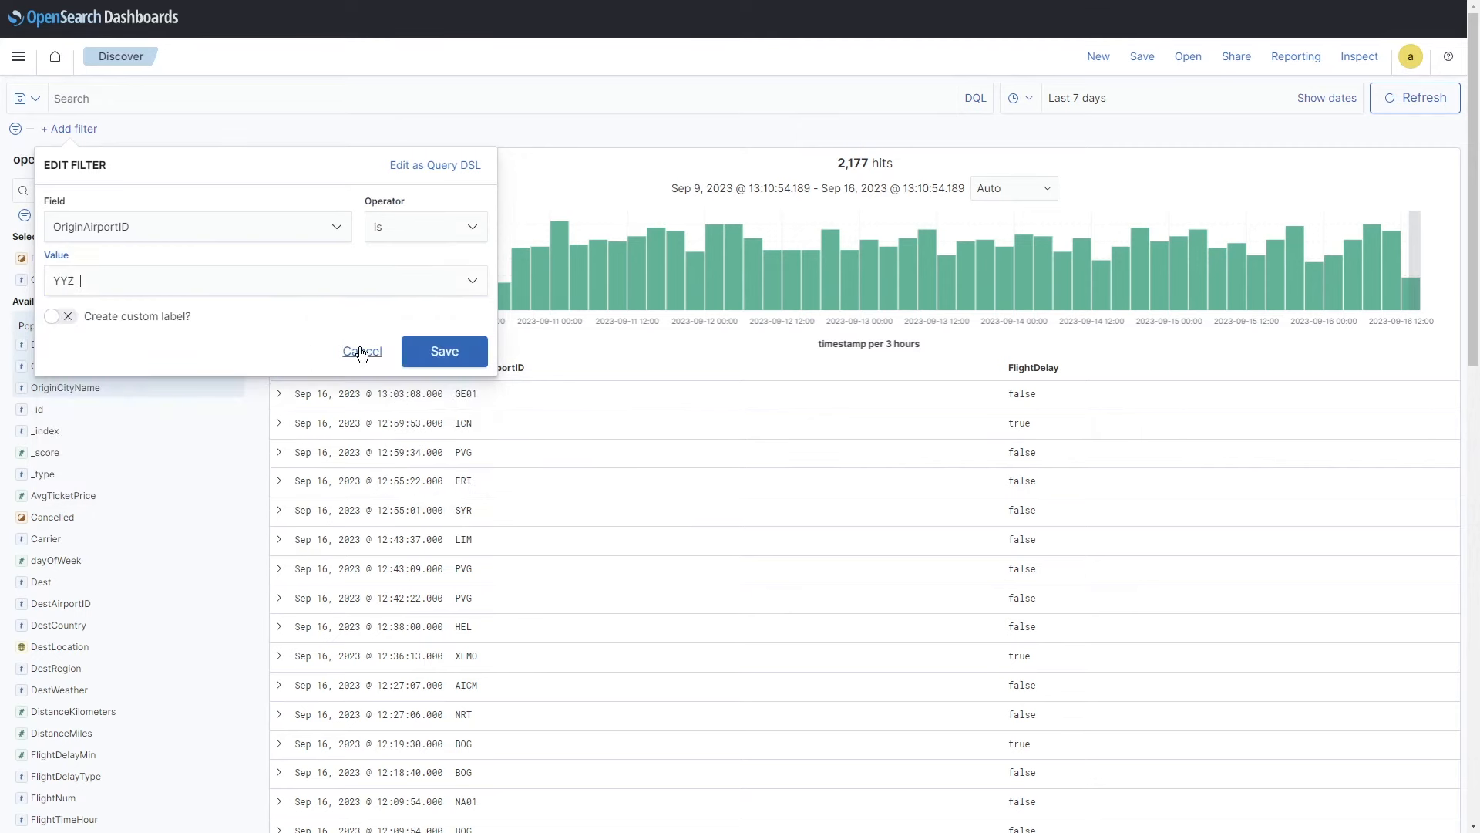
key("BackSpace")
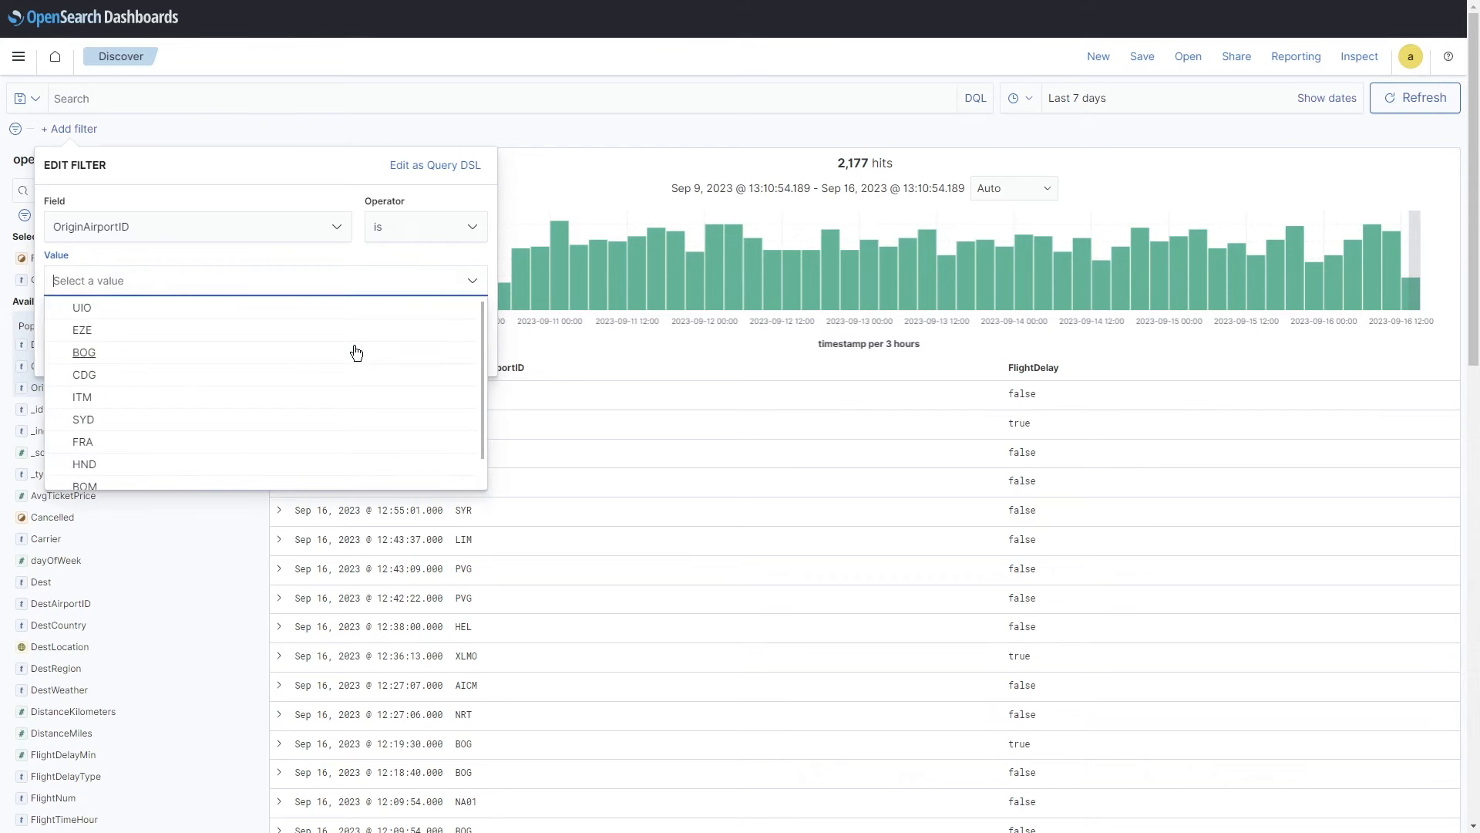
type("YYZ")
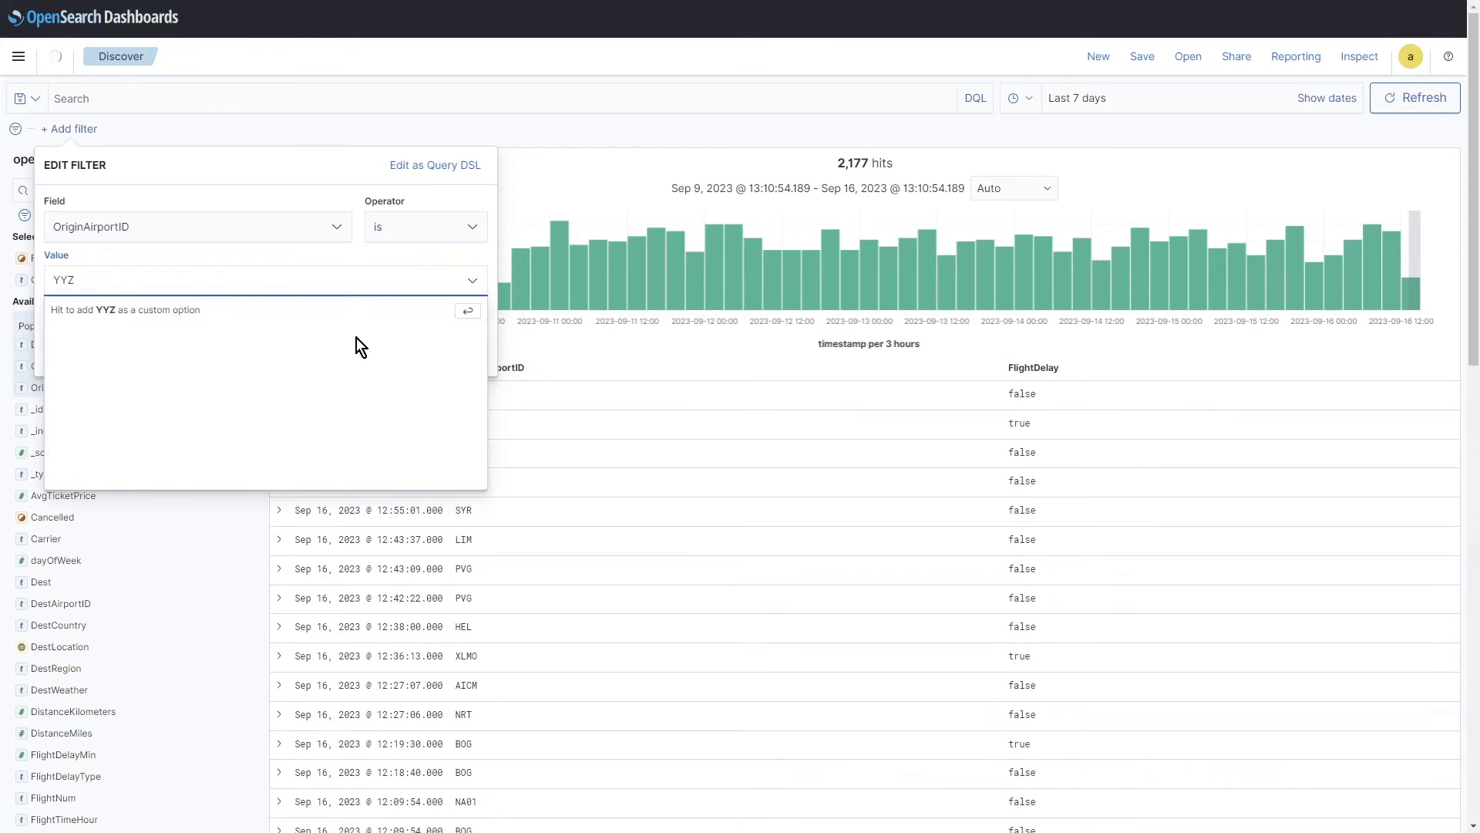
left_click(90, 309)
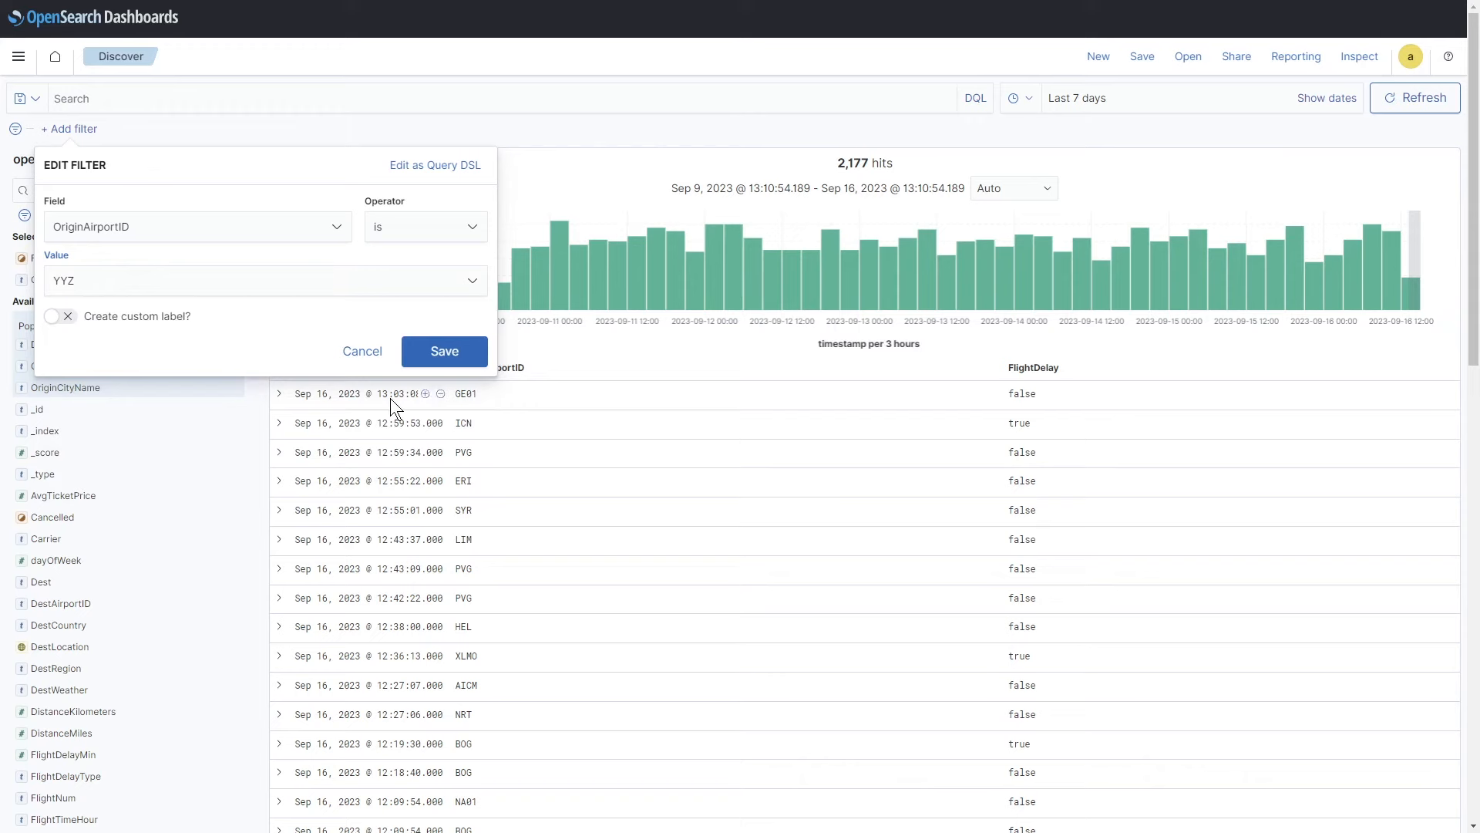
left_click(446, 356)
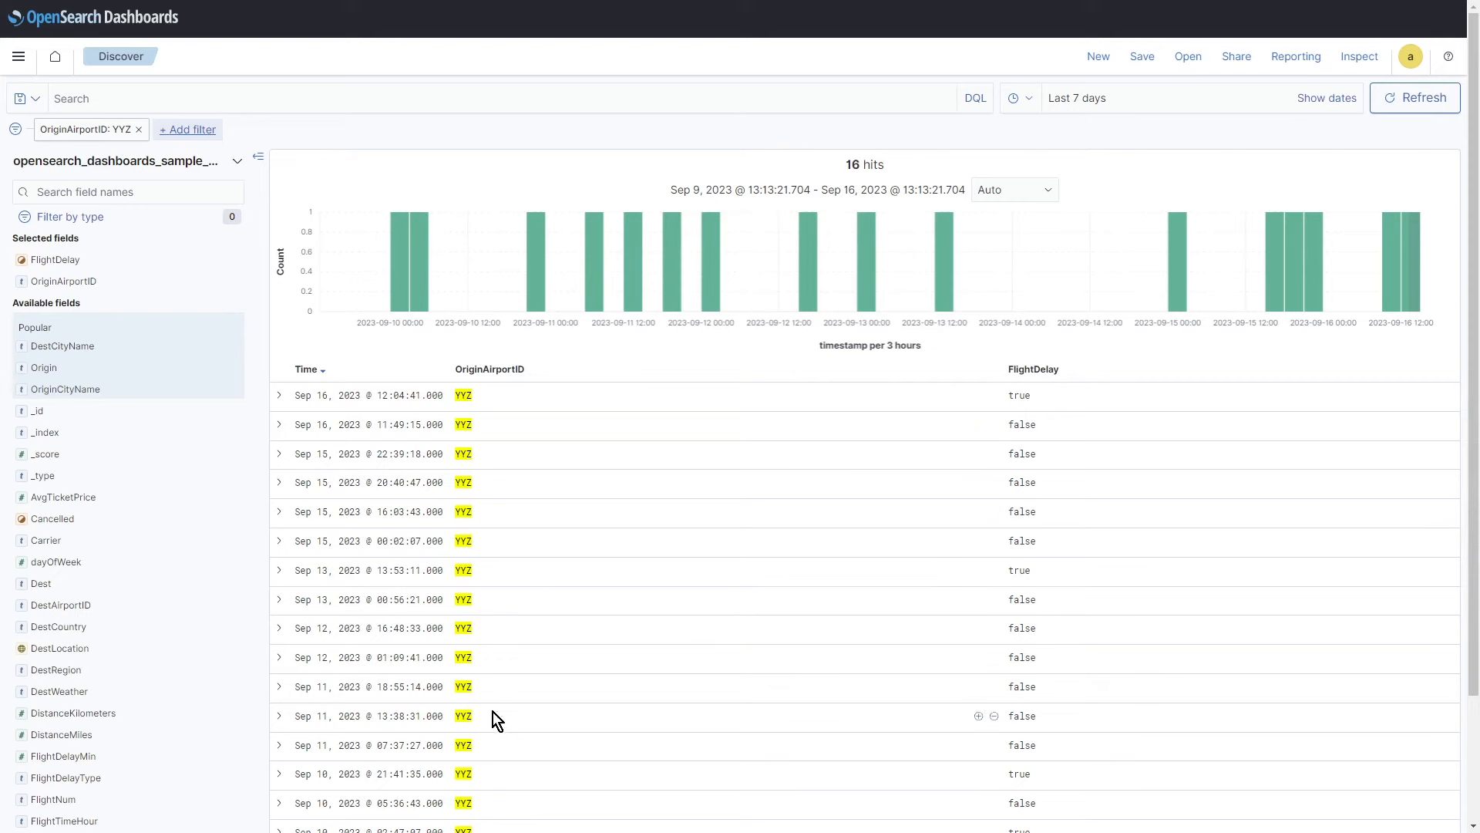
left_click(198, 131)
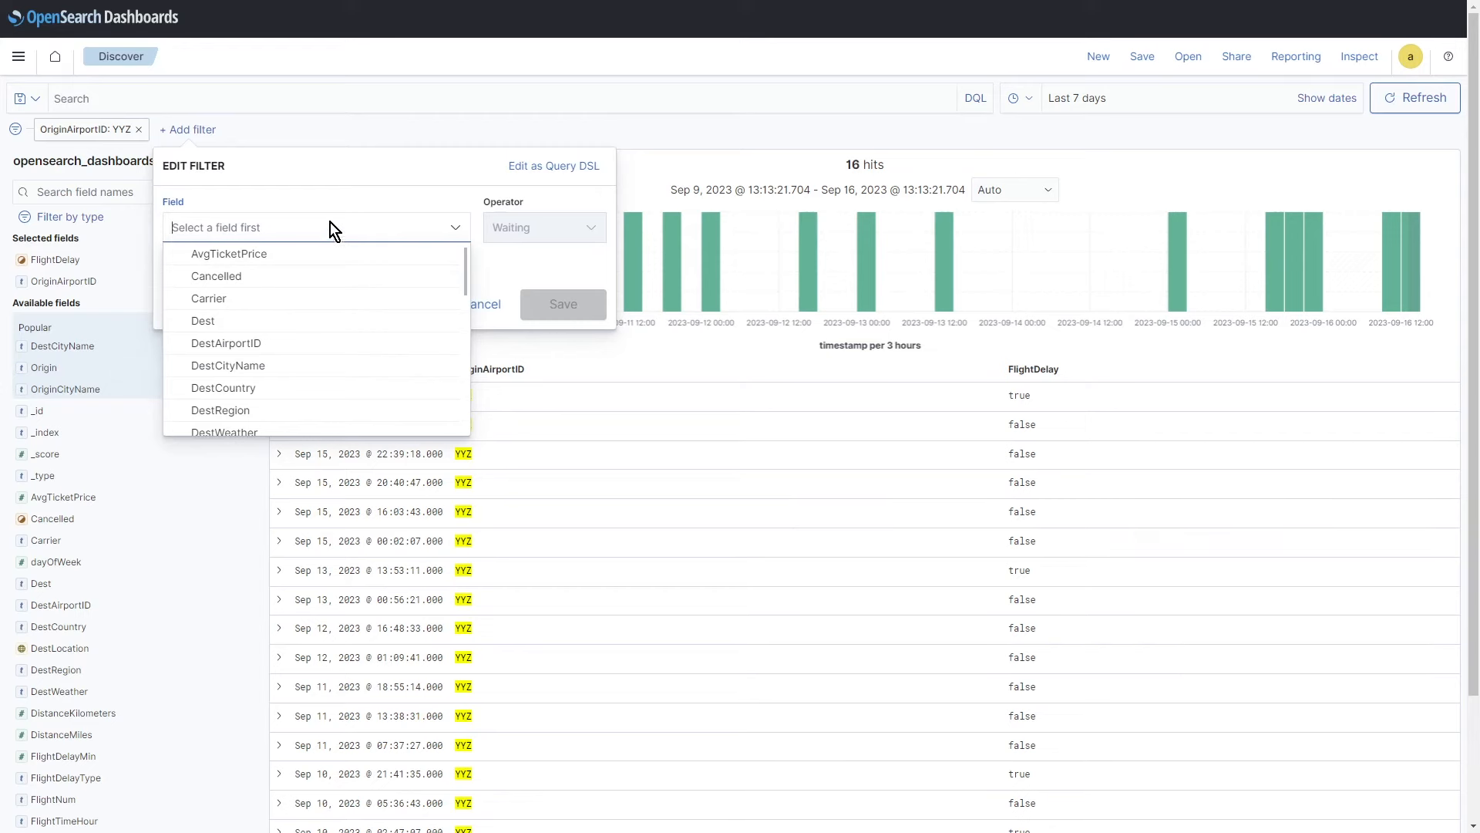
type("dela")
left_click(312, 256)
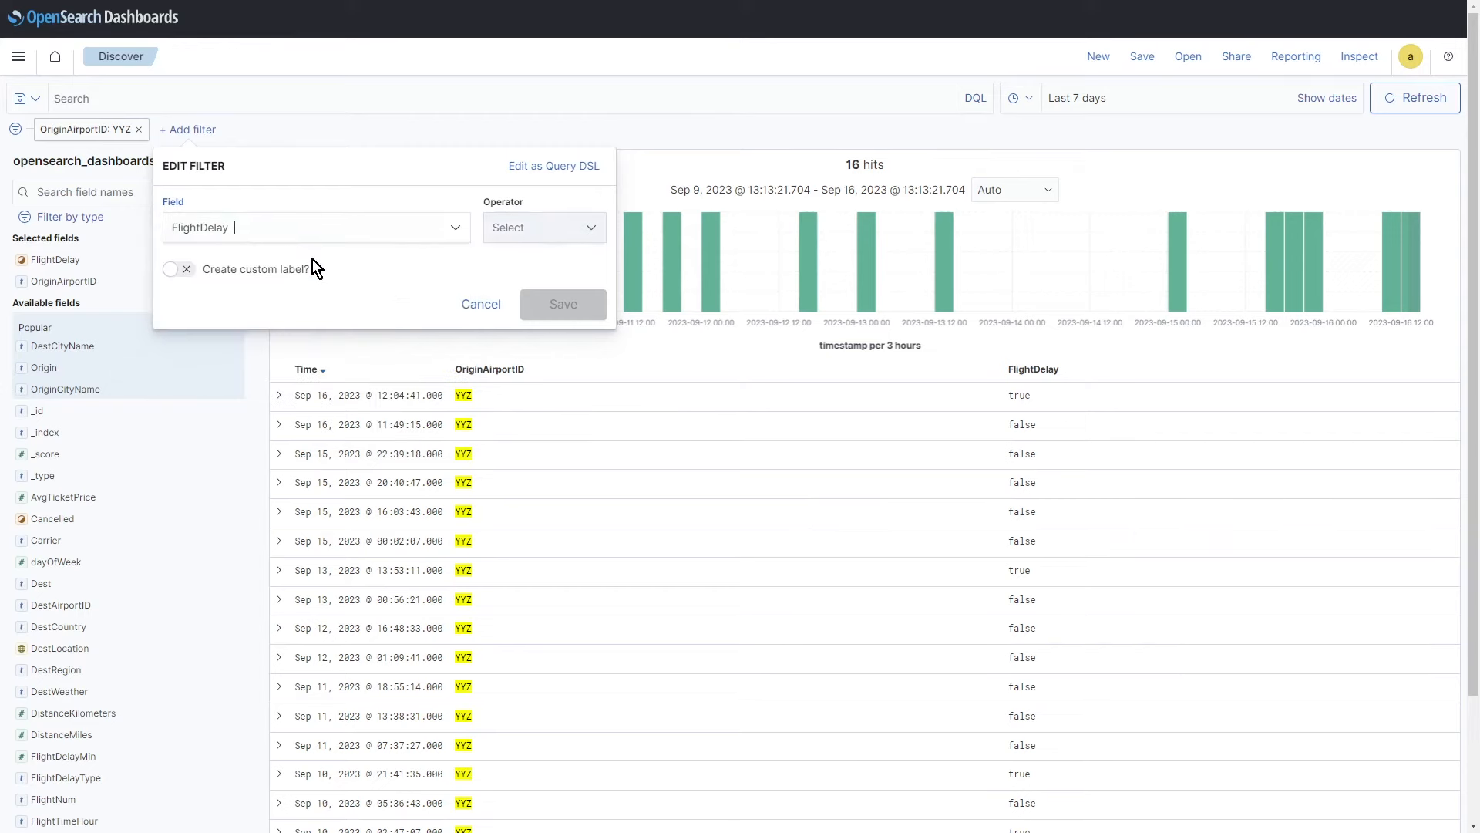
left_click(538, 231)
left_click(531, 254)
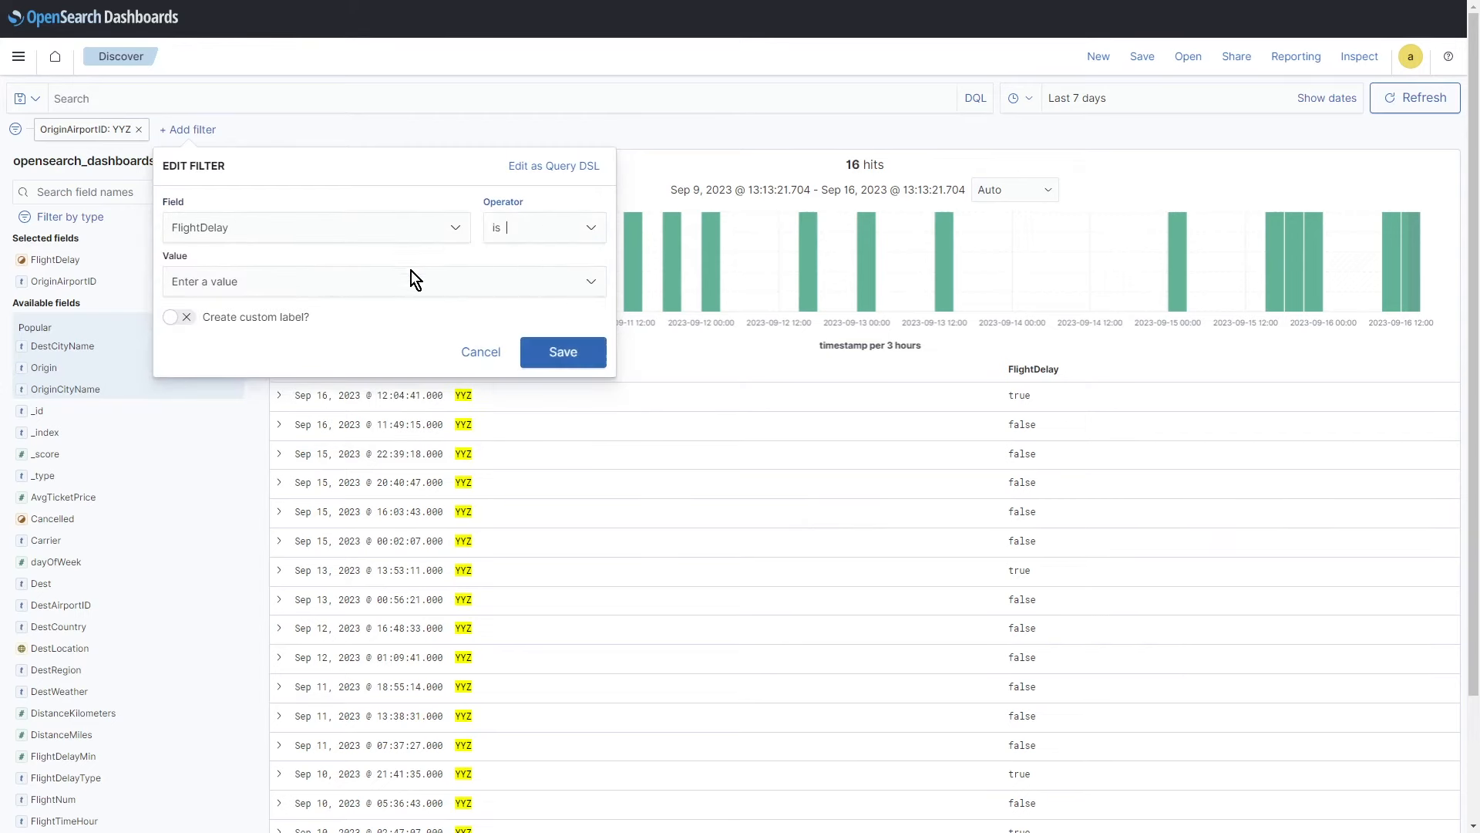
left_click(301, 280)
left_click(248, 317)
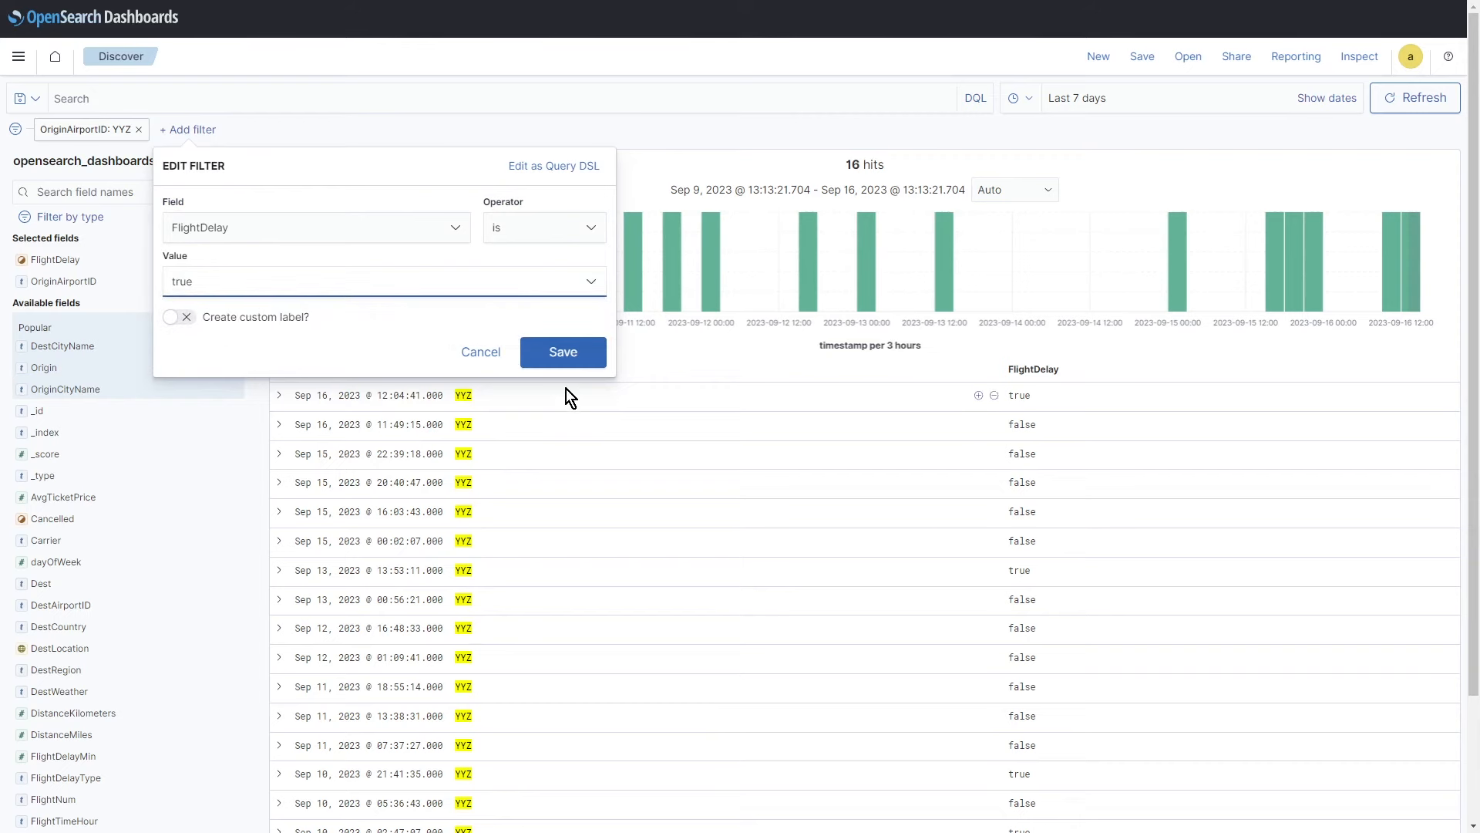
left_click(563, 351)
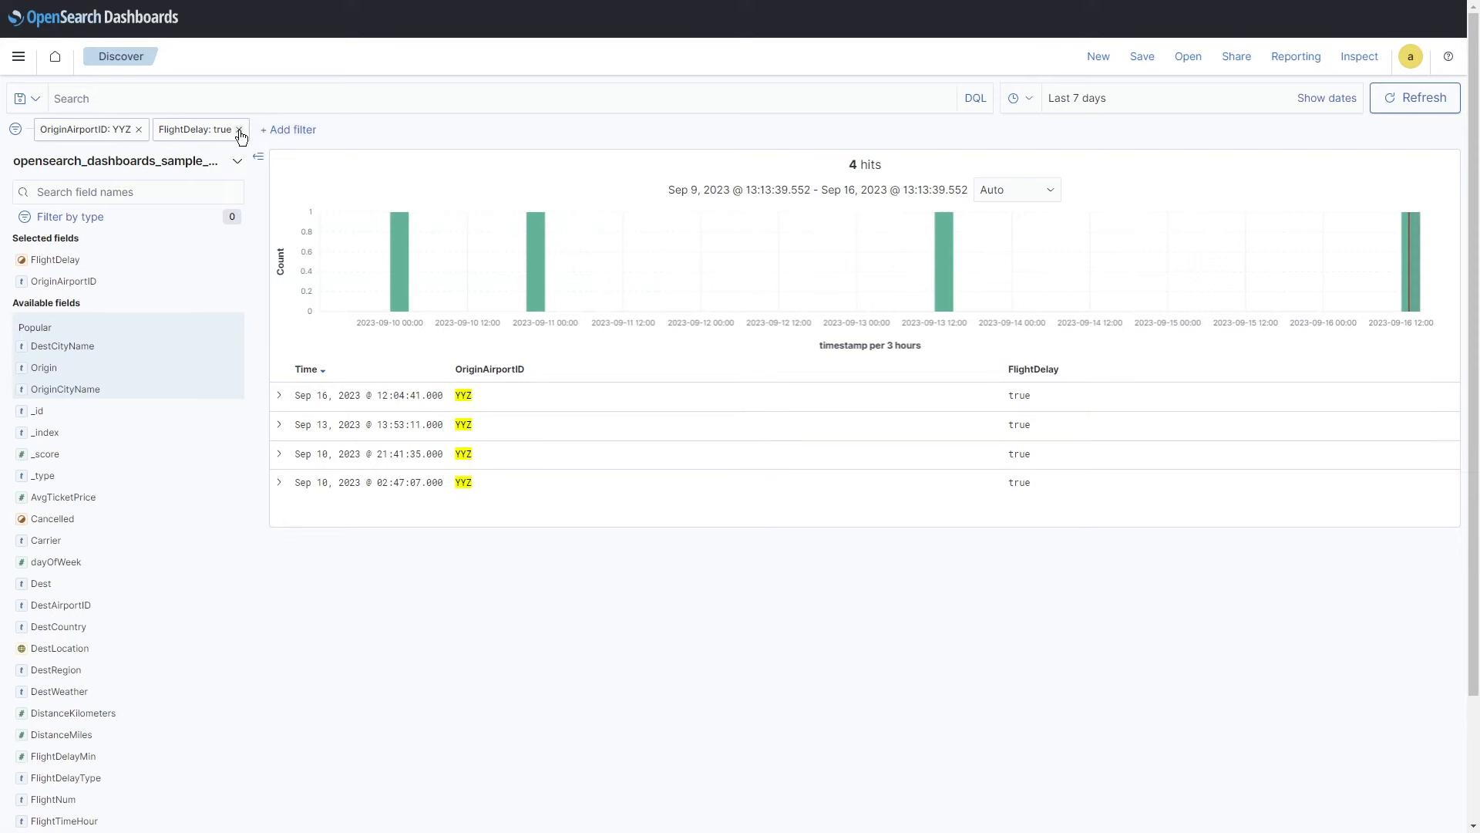
left_click(239, 132)
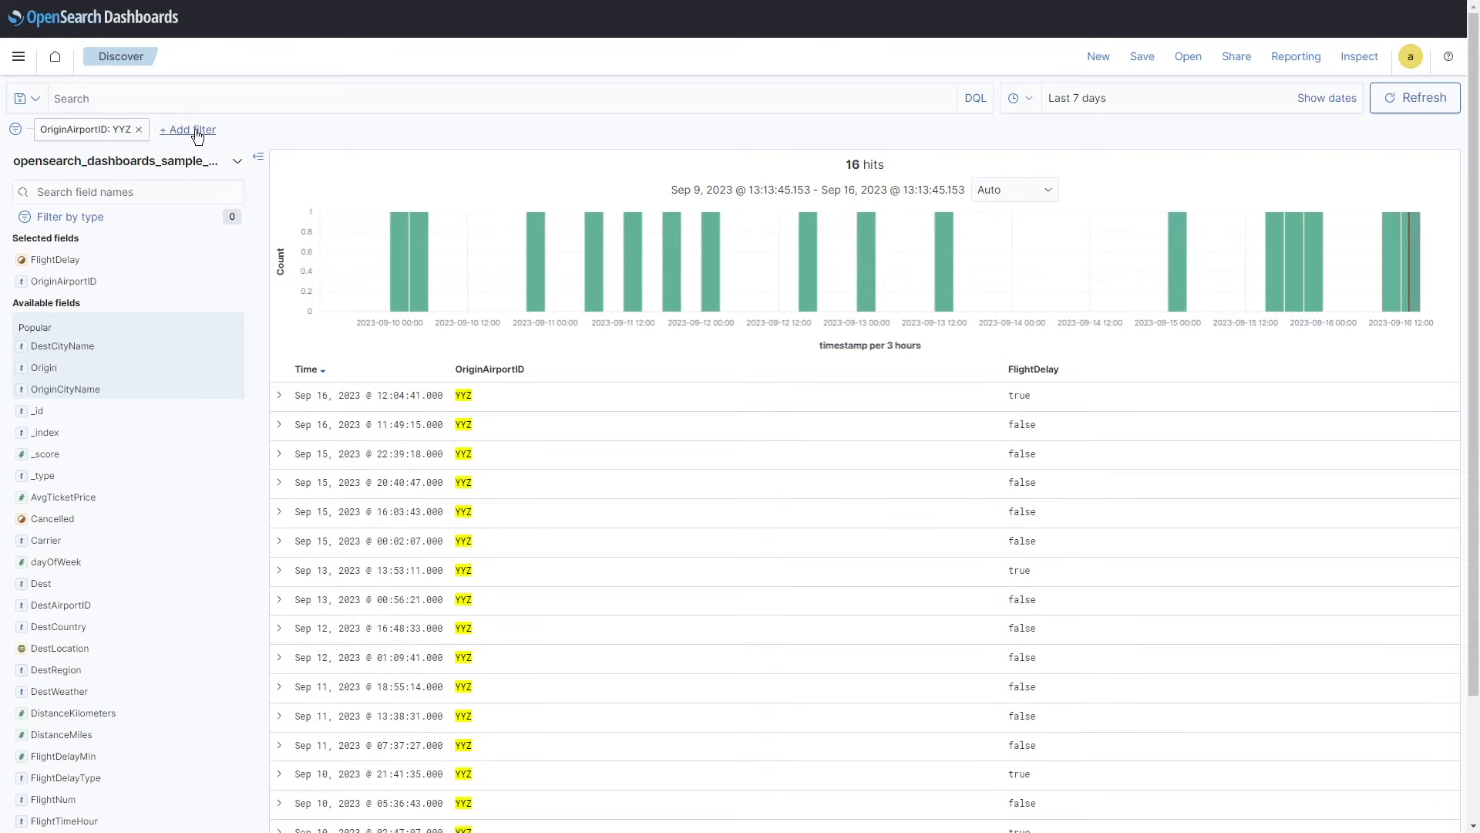
Step: Add a FlightDelayMin 'is between' filter with range 5 to 60
left_click(193, 131)
type("fligh")
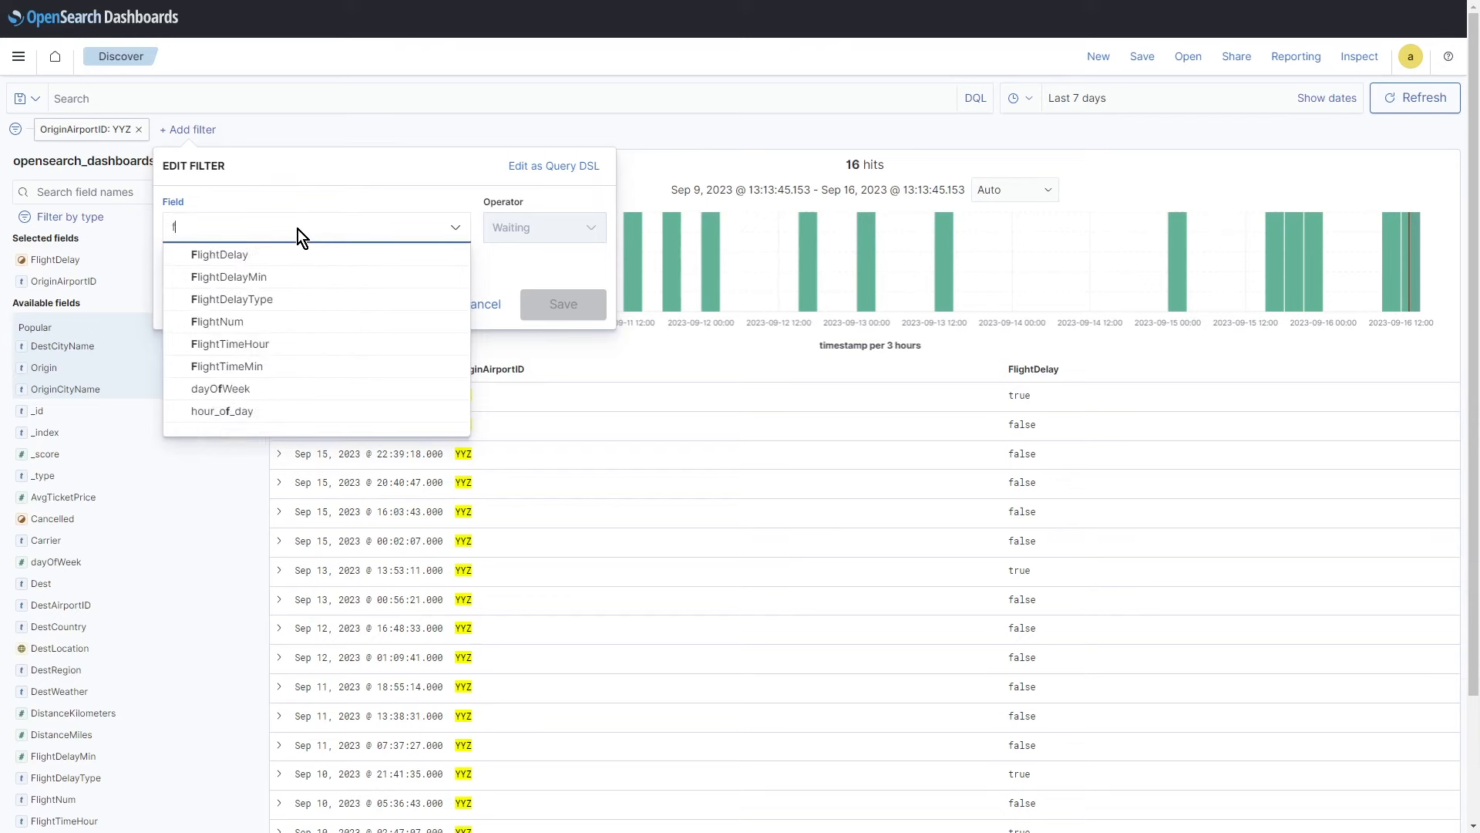
left_click(257, 278)
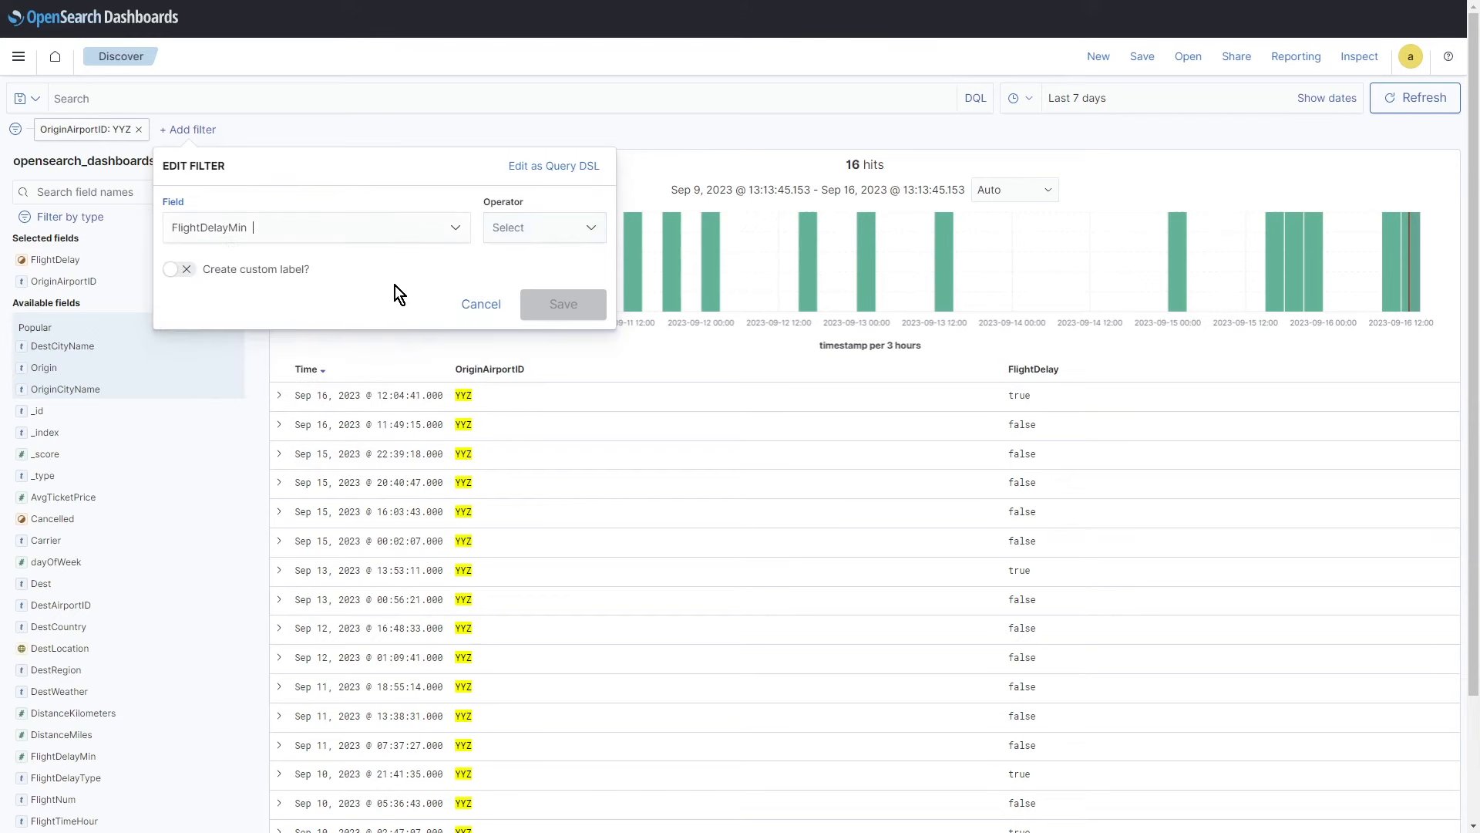
left_click(566, 228)
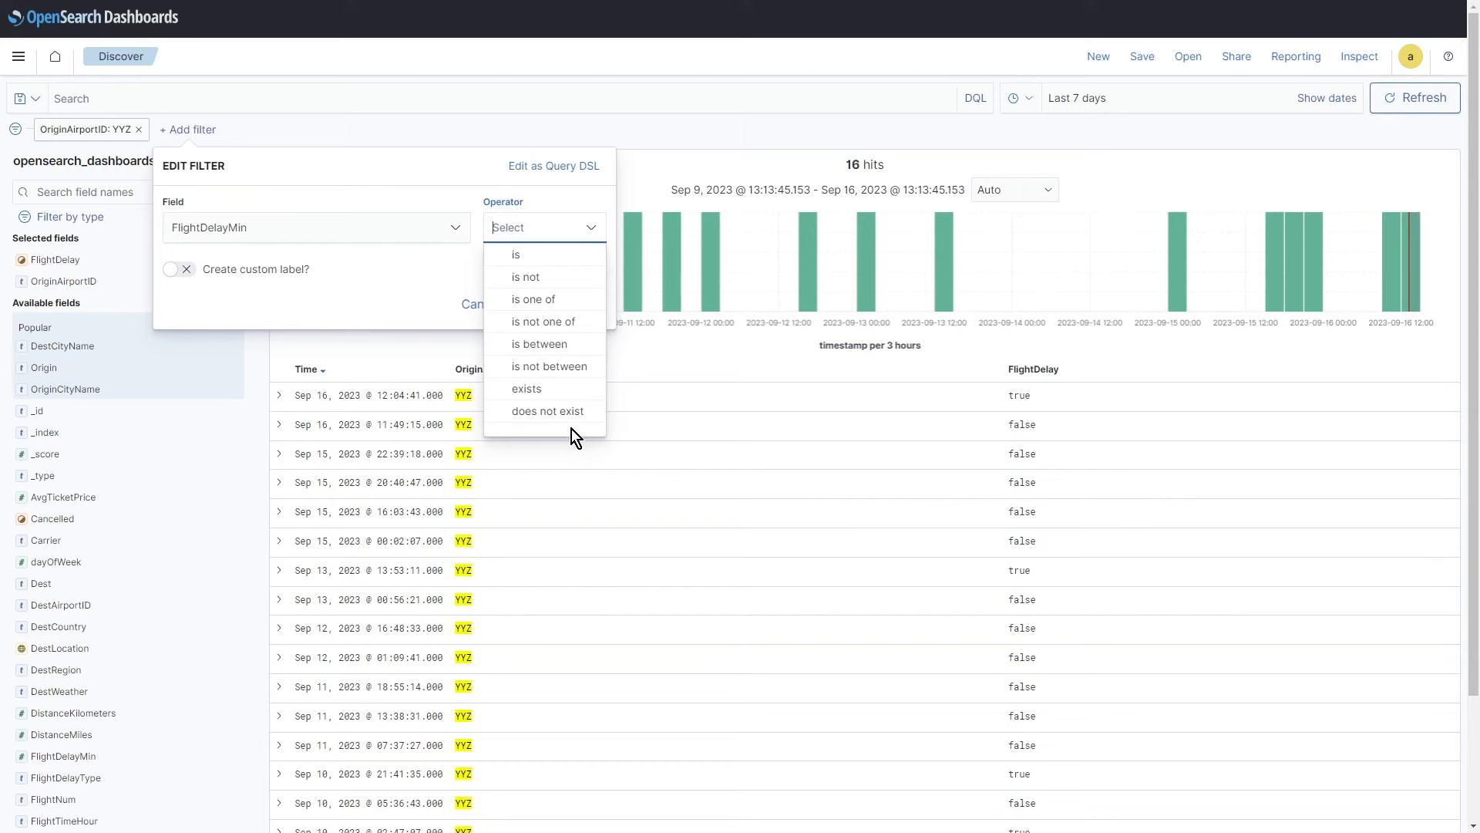
left_click(554, 354)
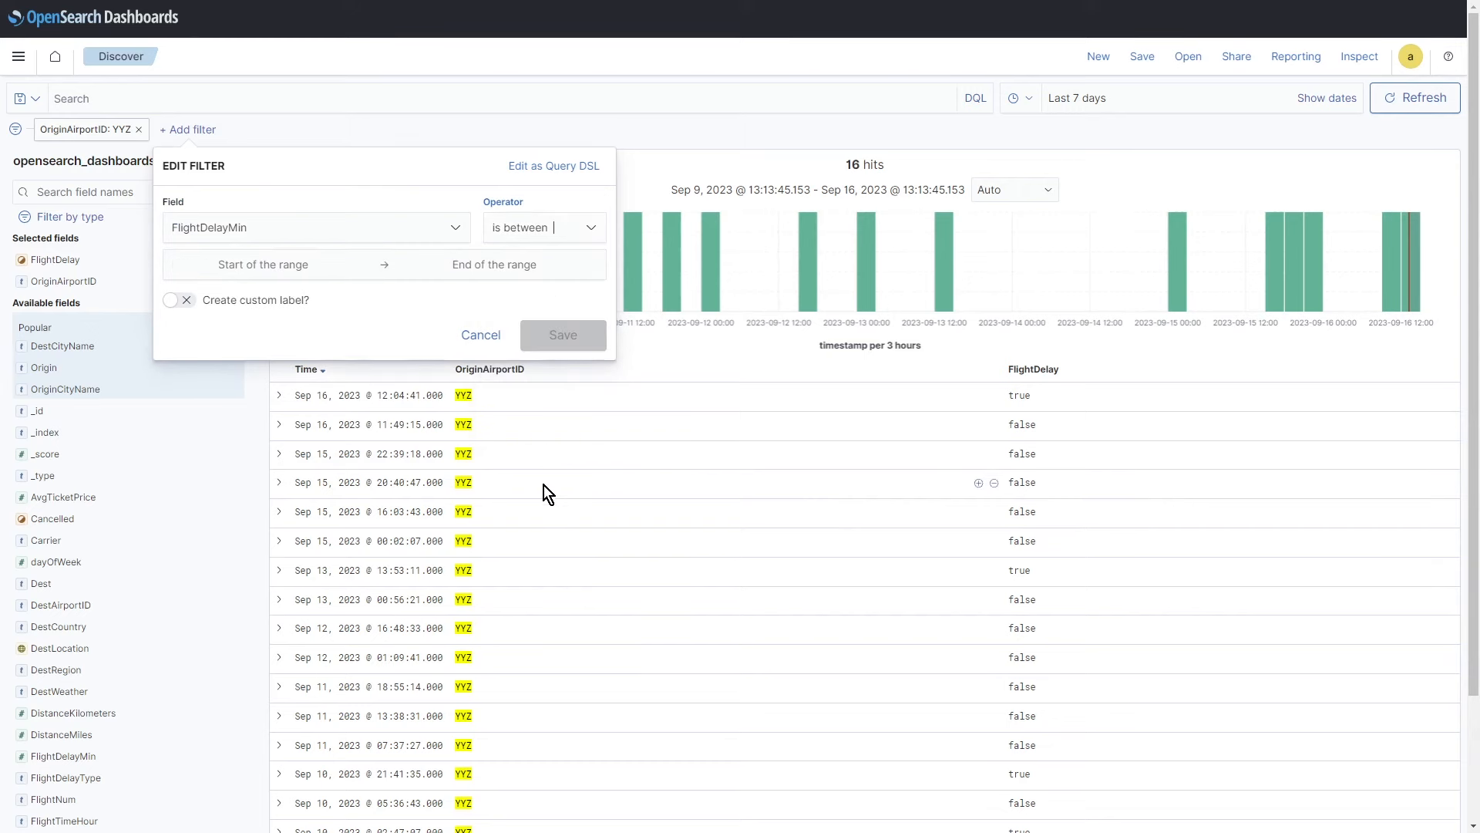
left_click(309, 266)
type("5")
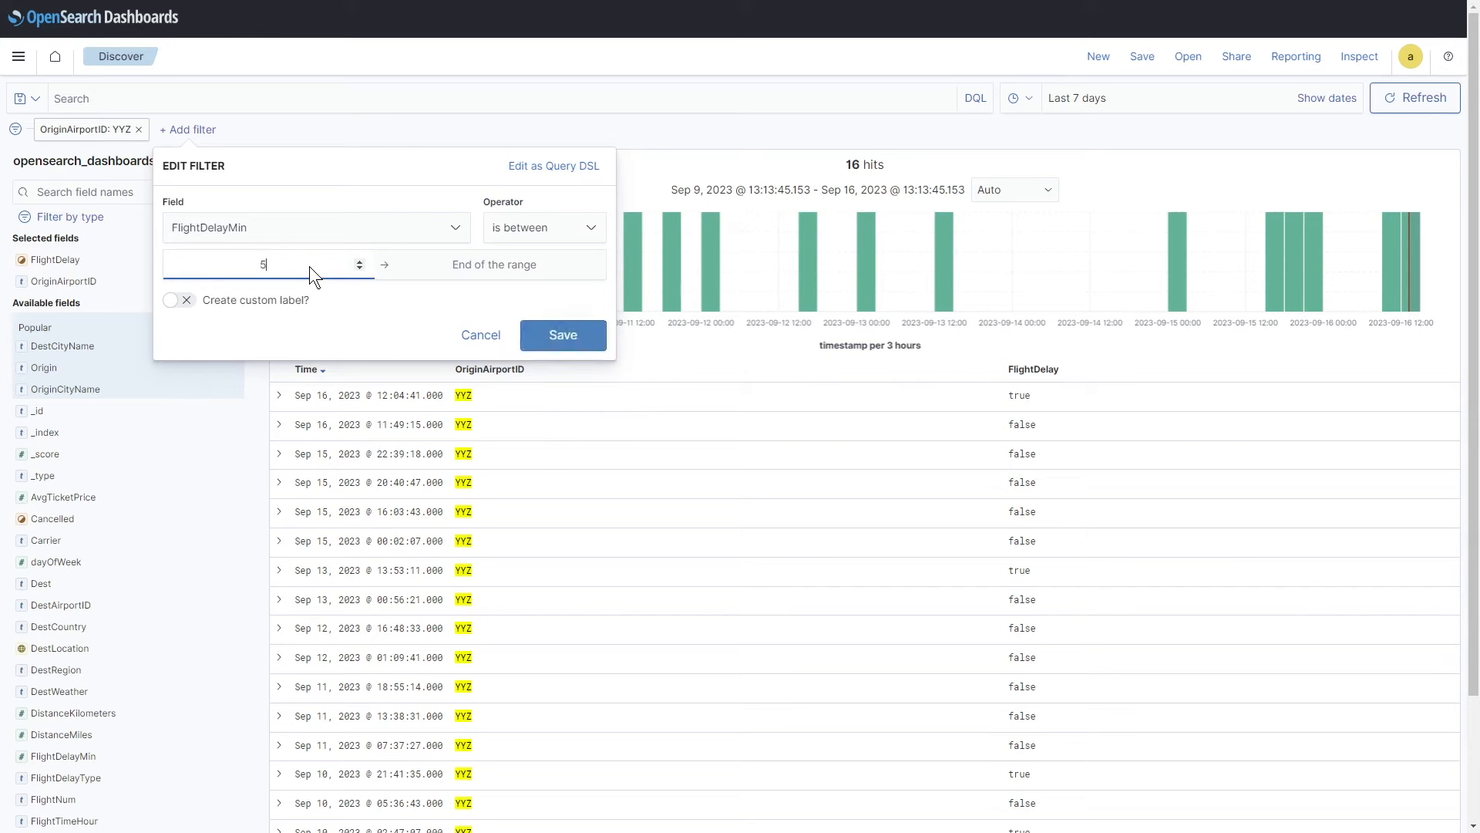
key("Tab")
type("60")
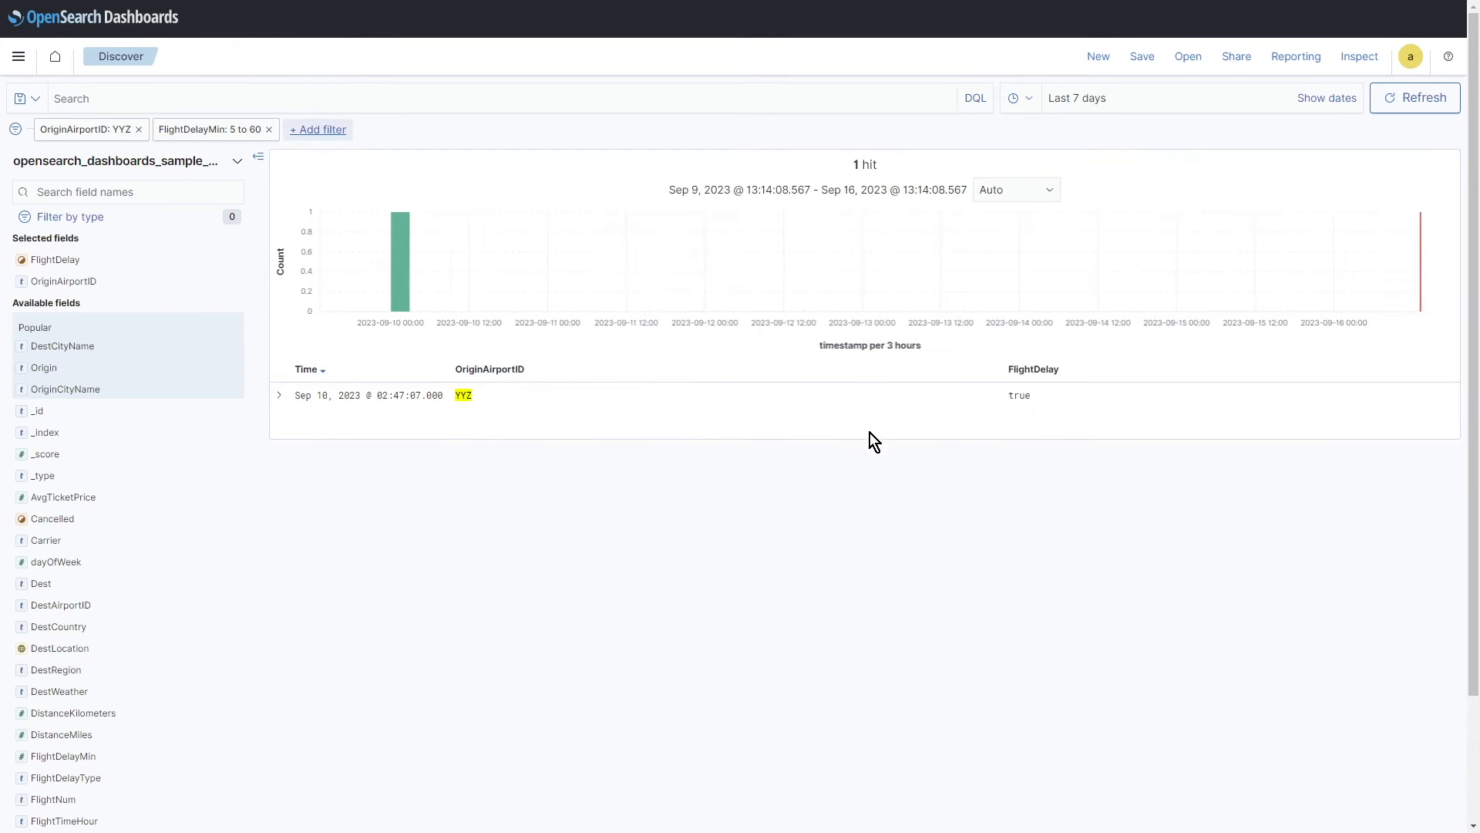
mouse_move(235, 268)
left_click(240, 268)
left_click(242, 272)
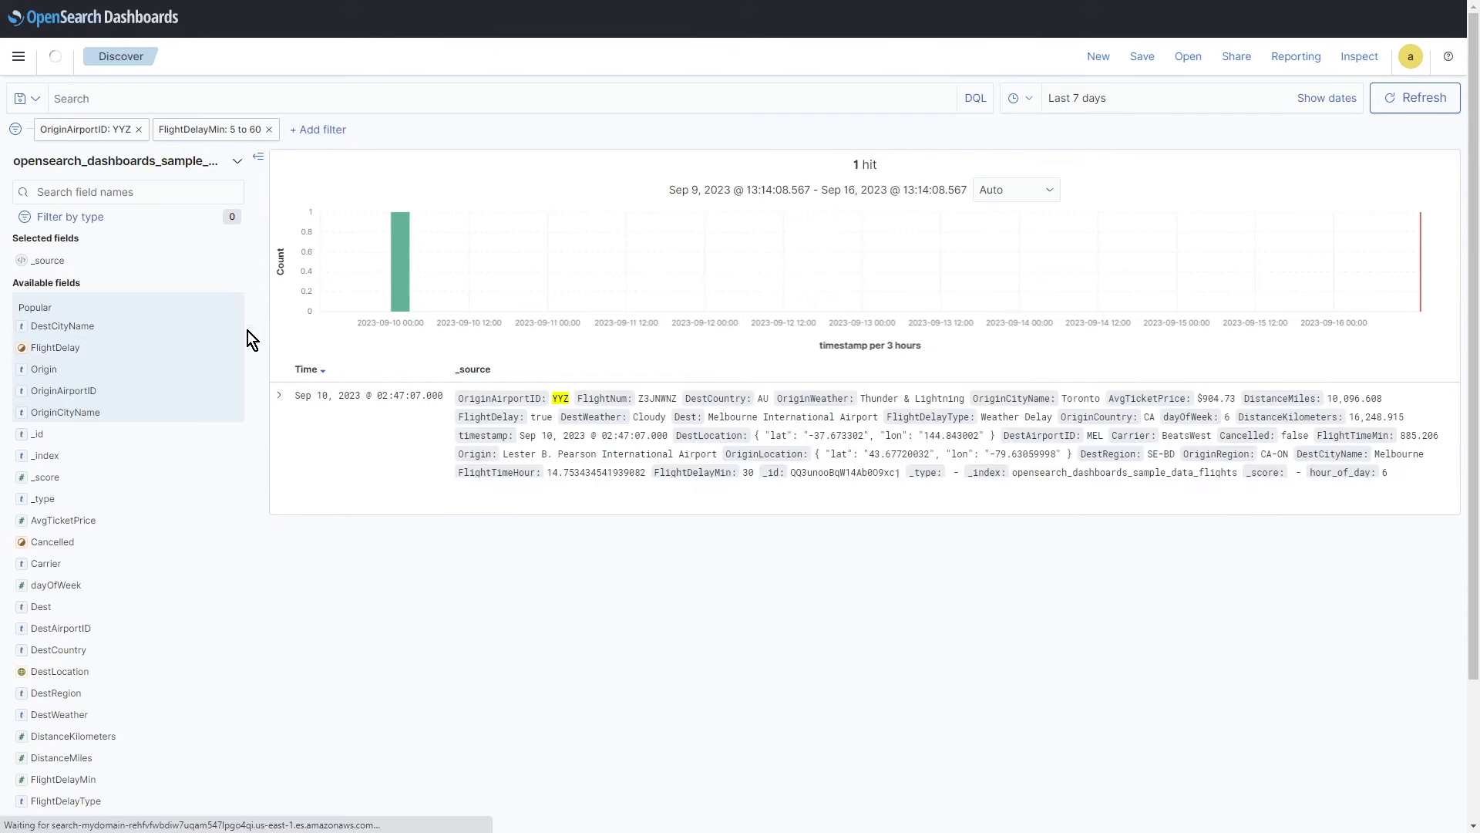
left_click(280, 396)
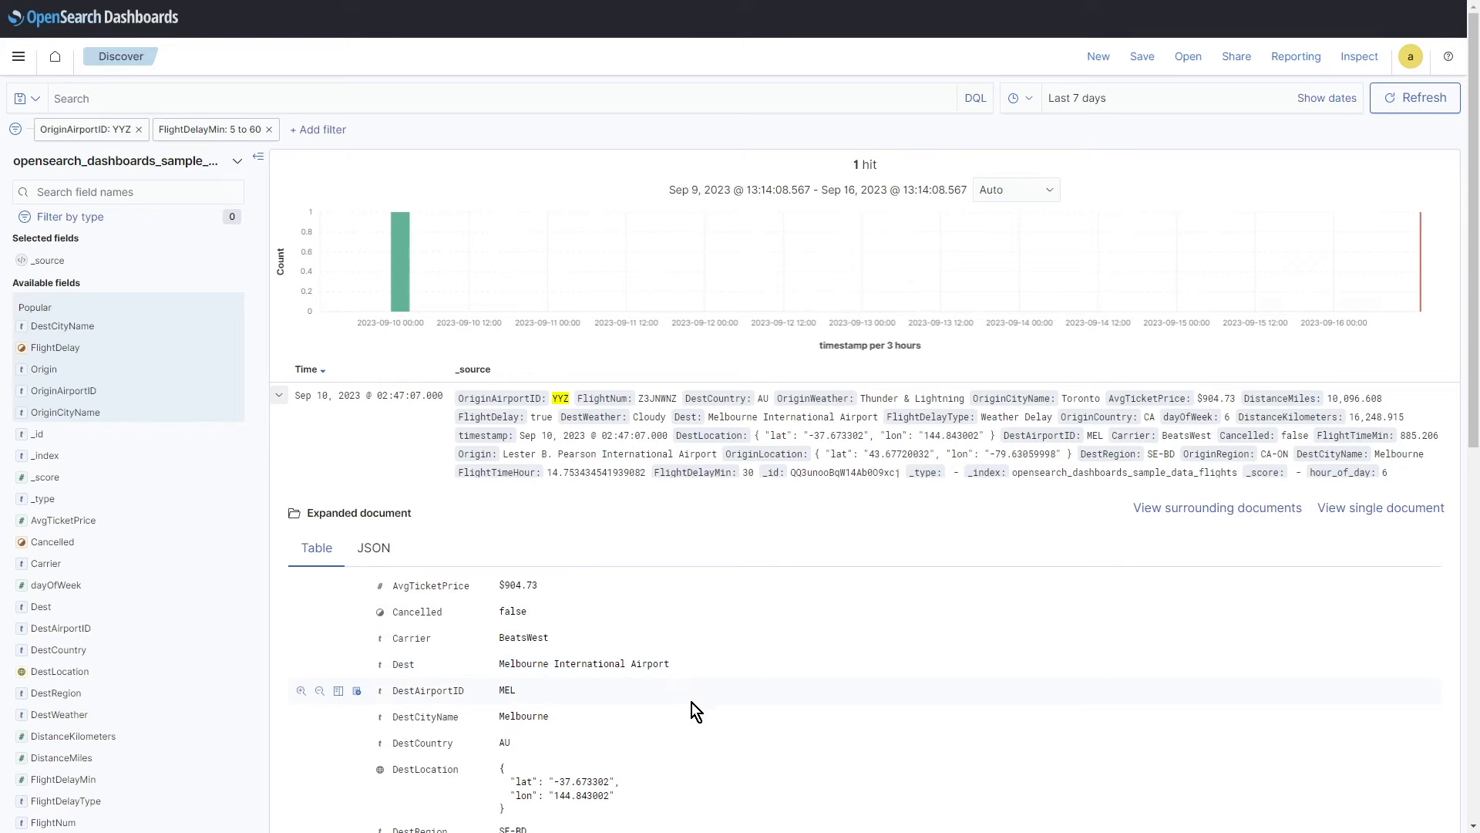
scroll(693, 717, "down", 1)
scroll(695, 724, "down", 3)
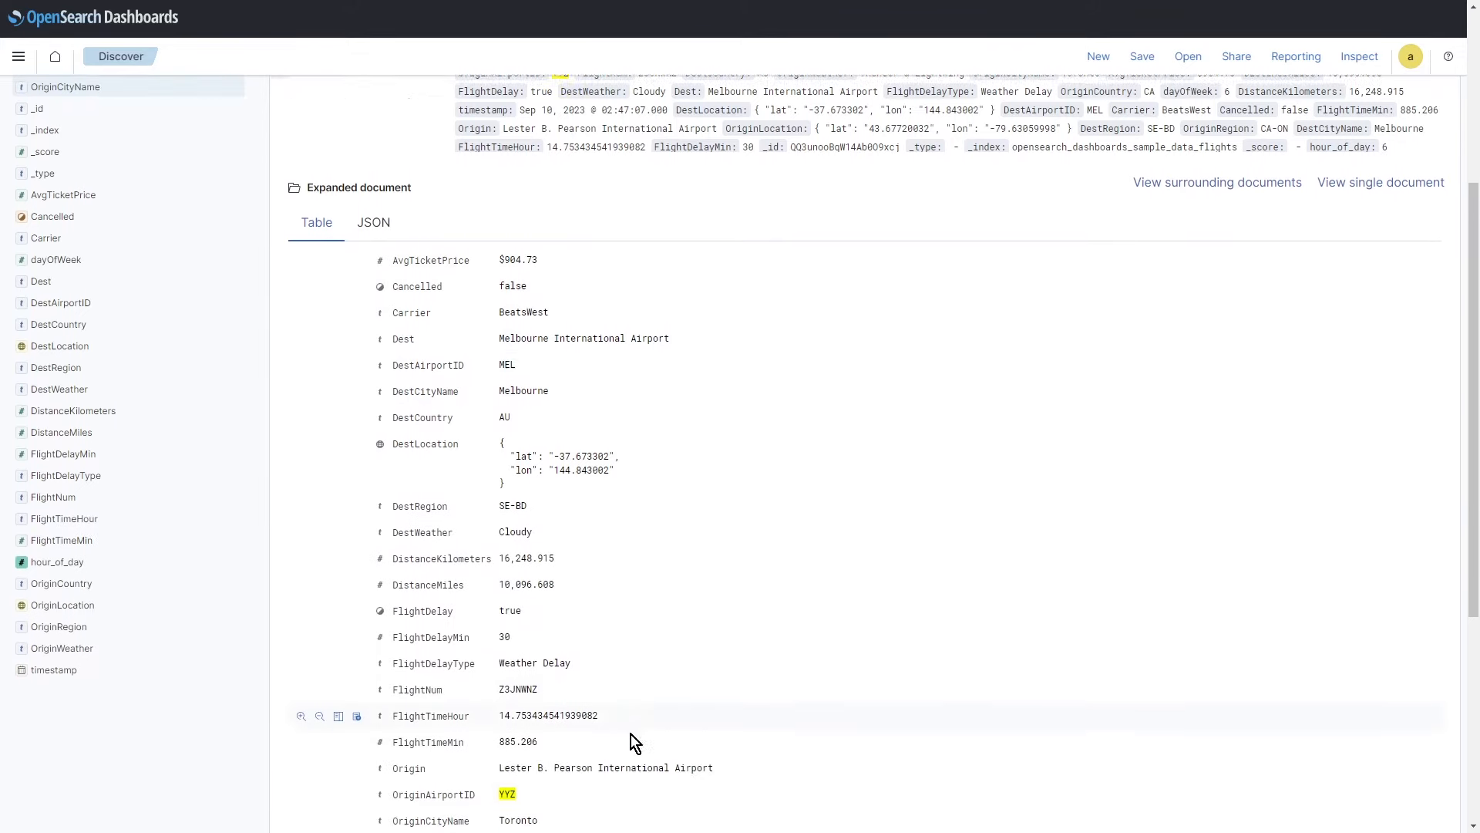
scroll(529, 715, "down", 3)
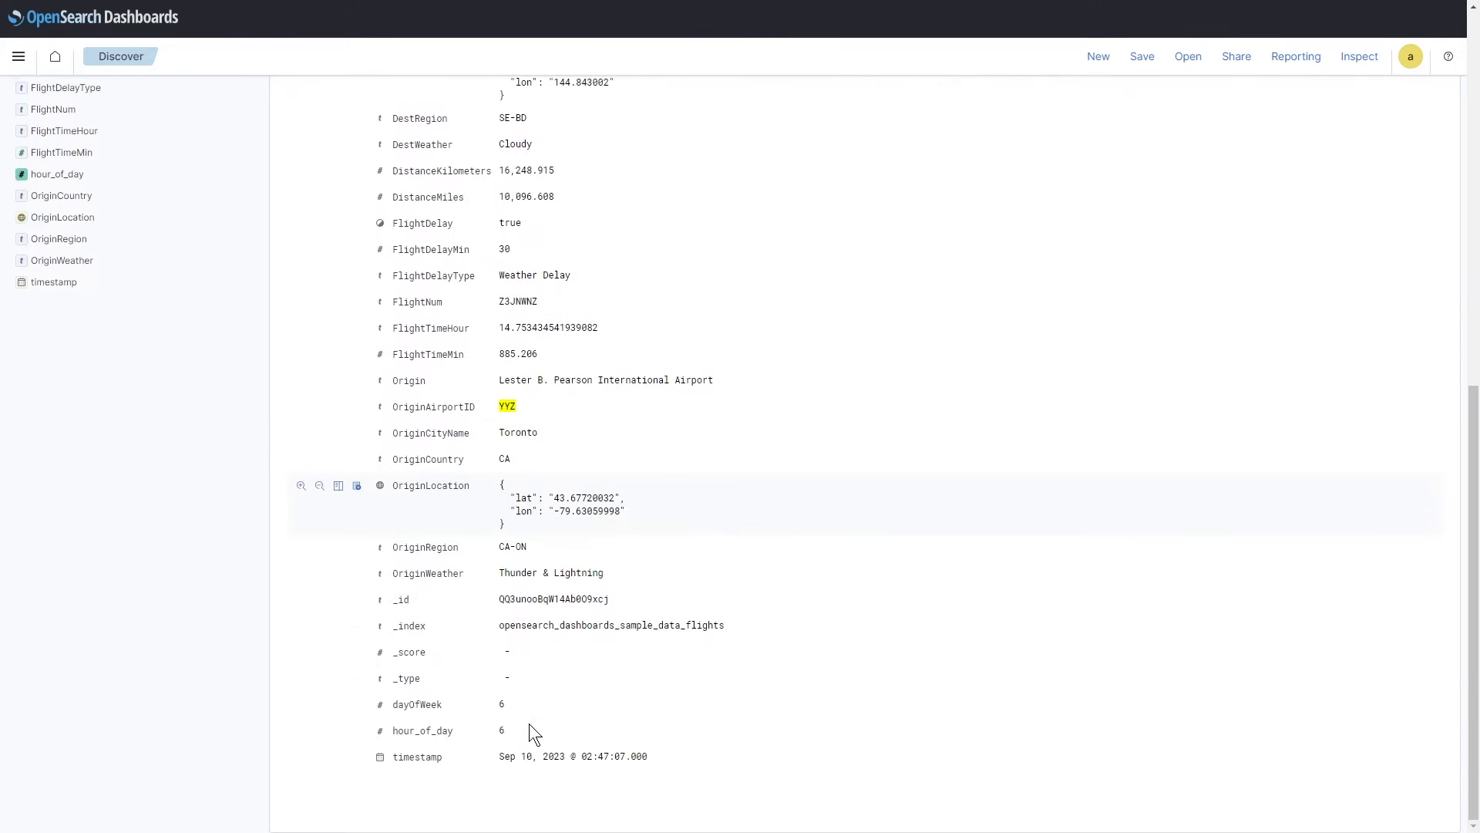
double_click(504, 250)
double_click(508, 223)
scroll(701, 650, "up", 4)
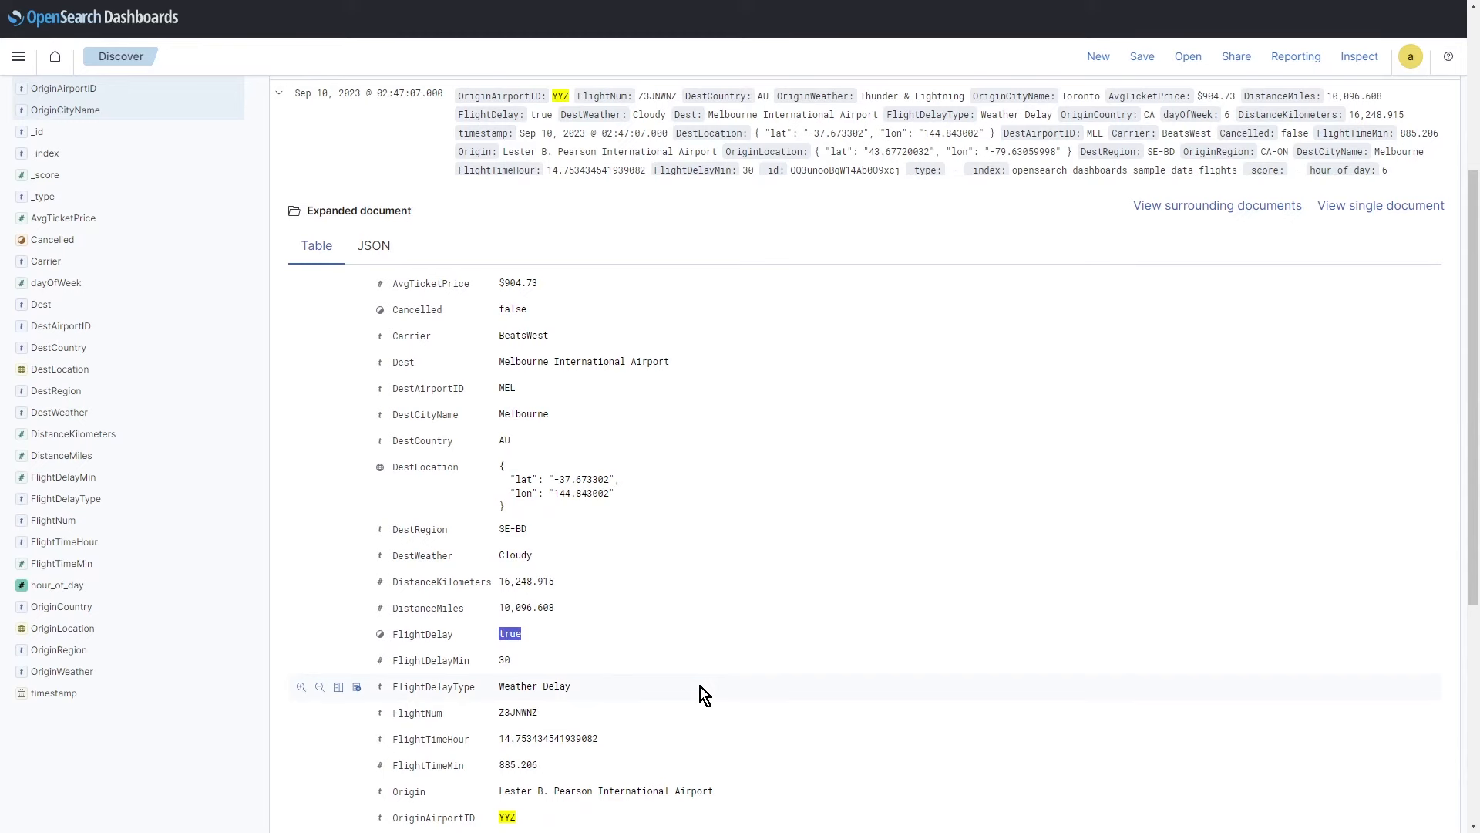
scroll(700, 686, "up", 3)
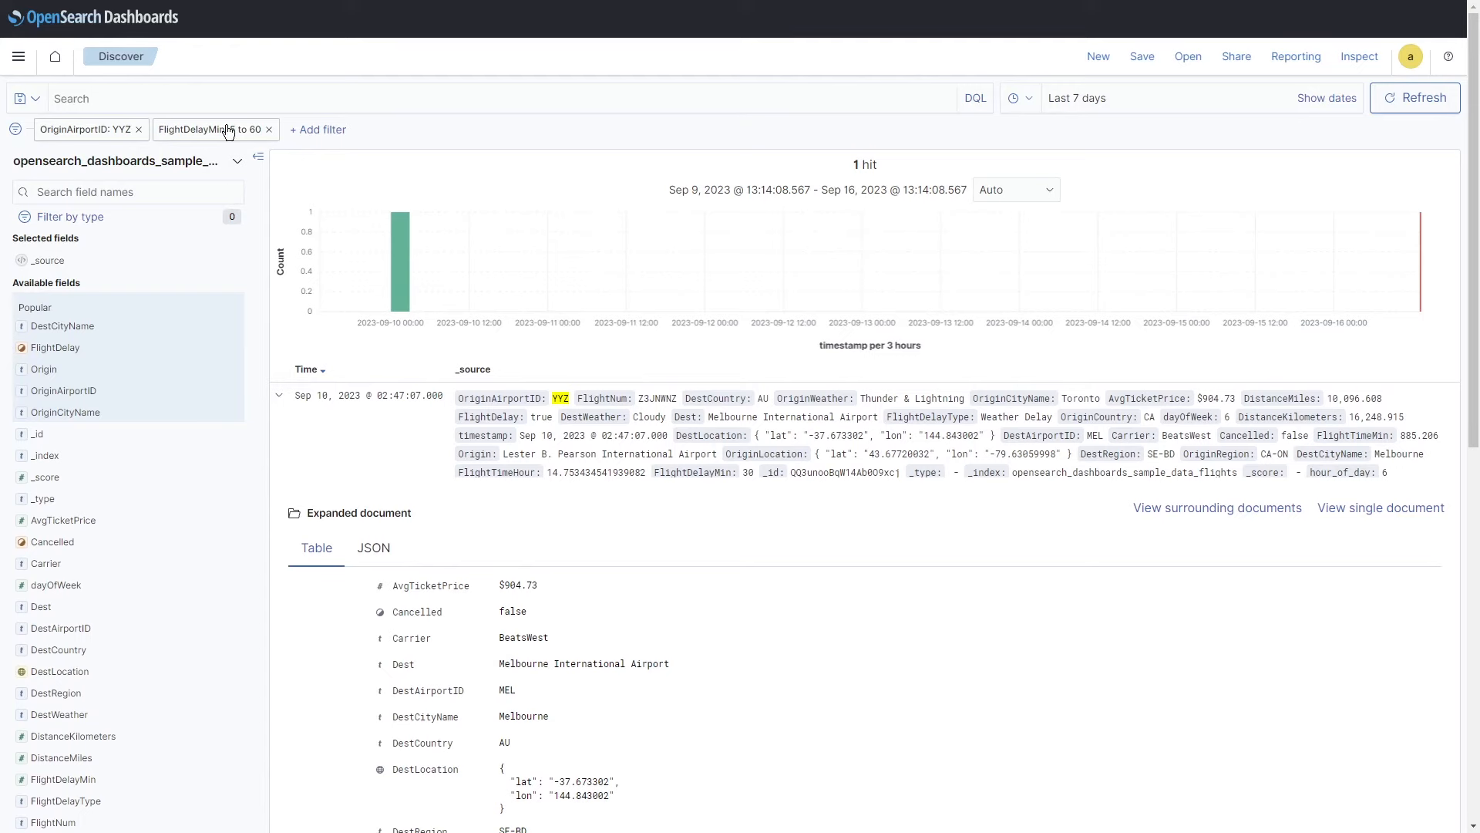
Step: Remove the YYZ and FlightDelayMin filters and run a free-text search for YYZ
left_click(139, 129)
left_click(151, 131)
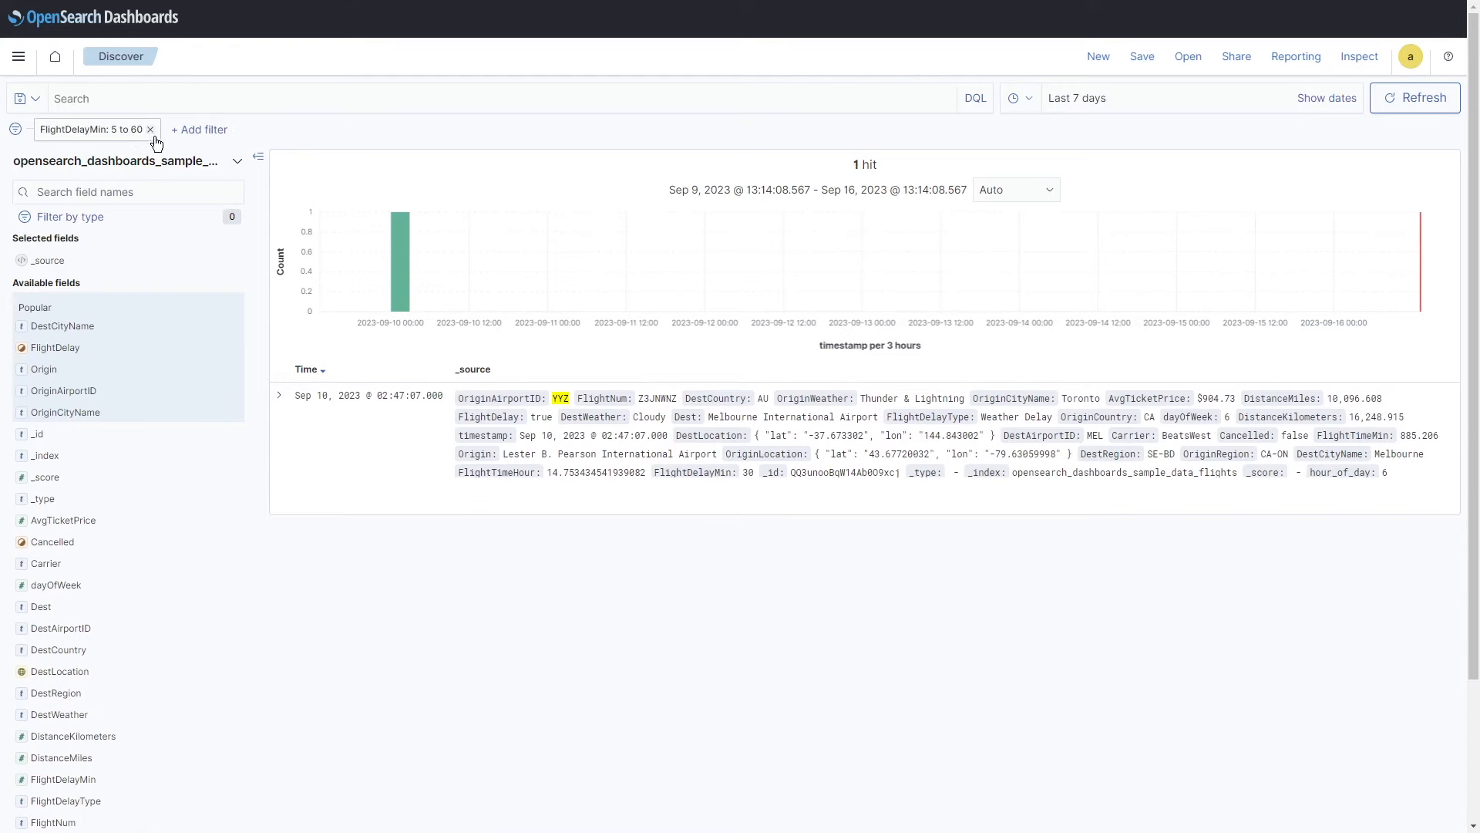
left_click(137, 107)
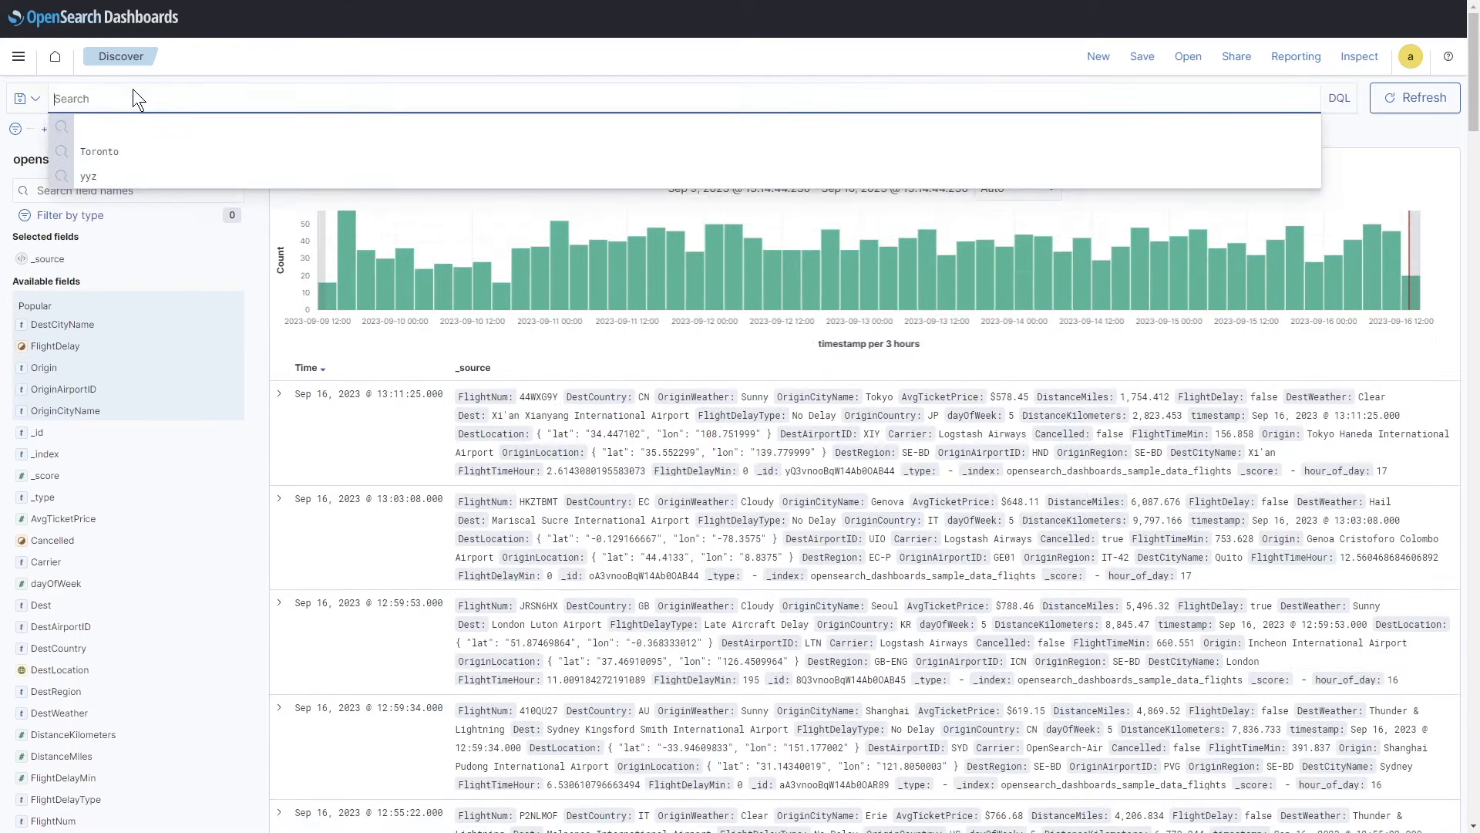
type("YYZ")
key("Return")
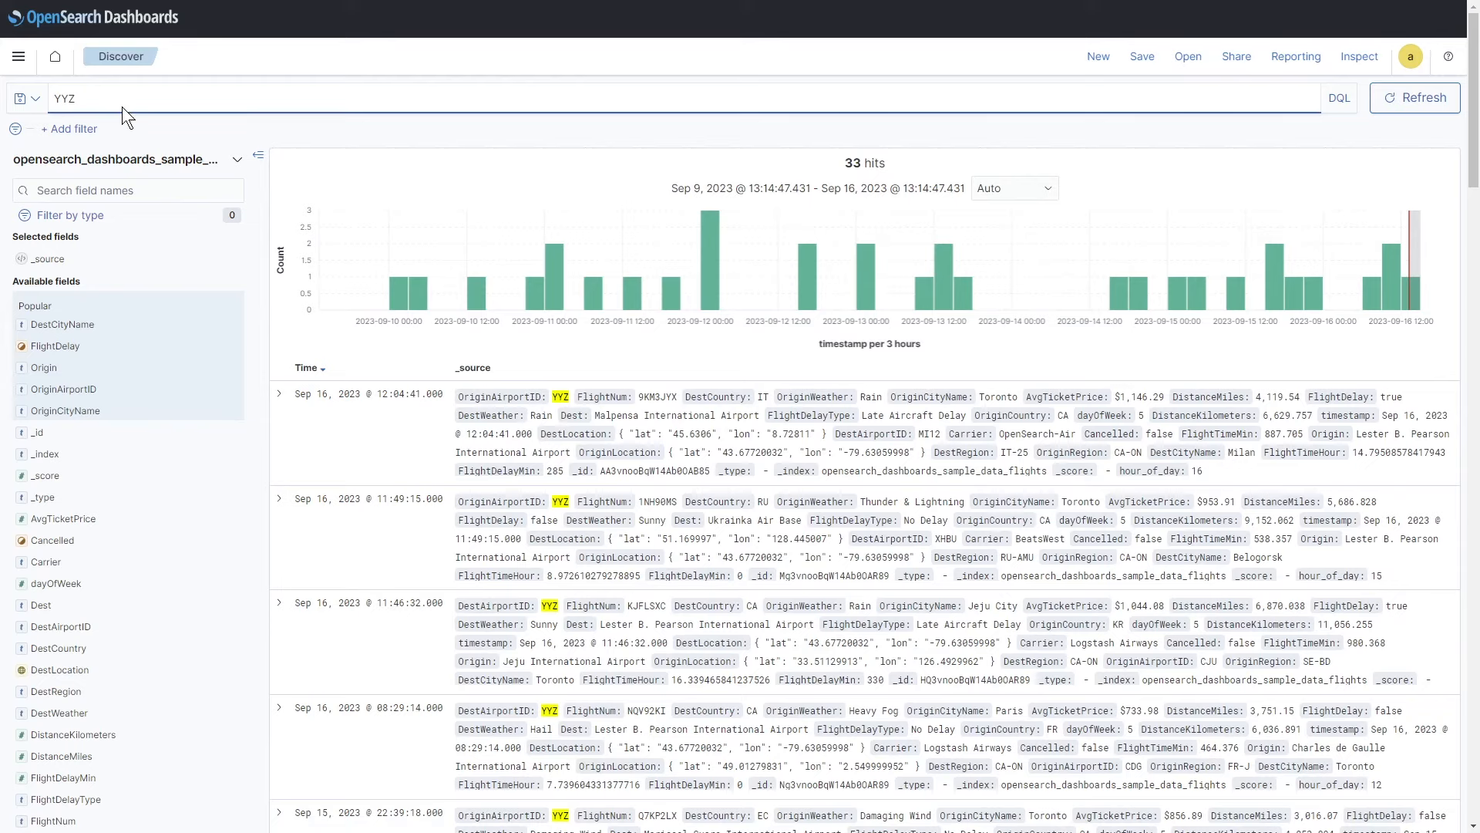
Step: Replace the query with Toronto, giving 33 hits, and highlight Toronto in the results
left_click_drag(121, 104, 11, 104)
type("Toronto")
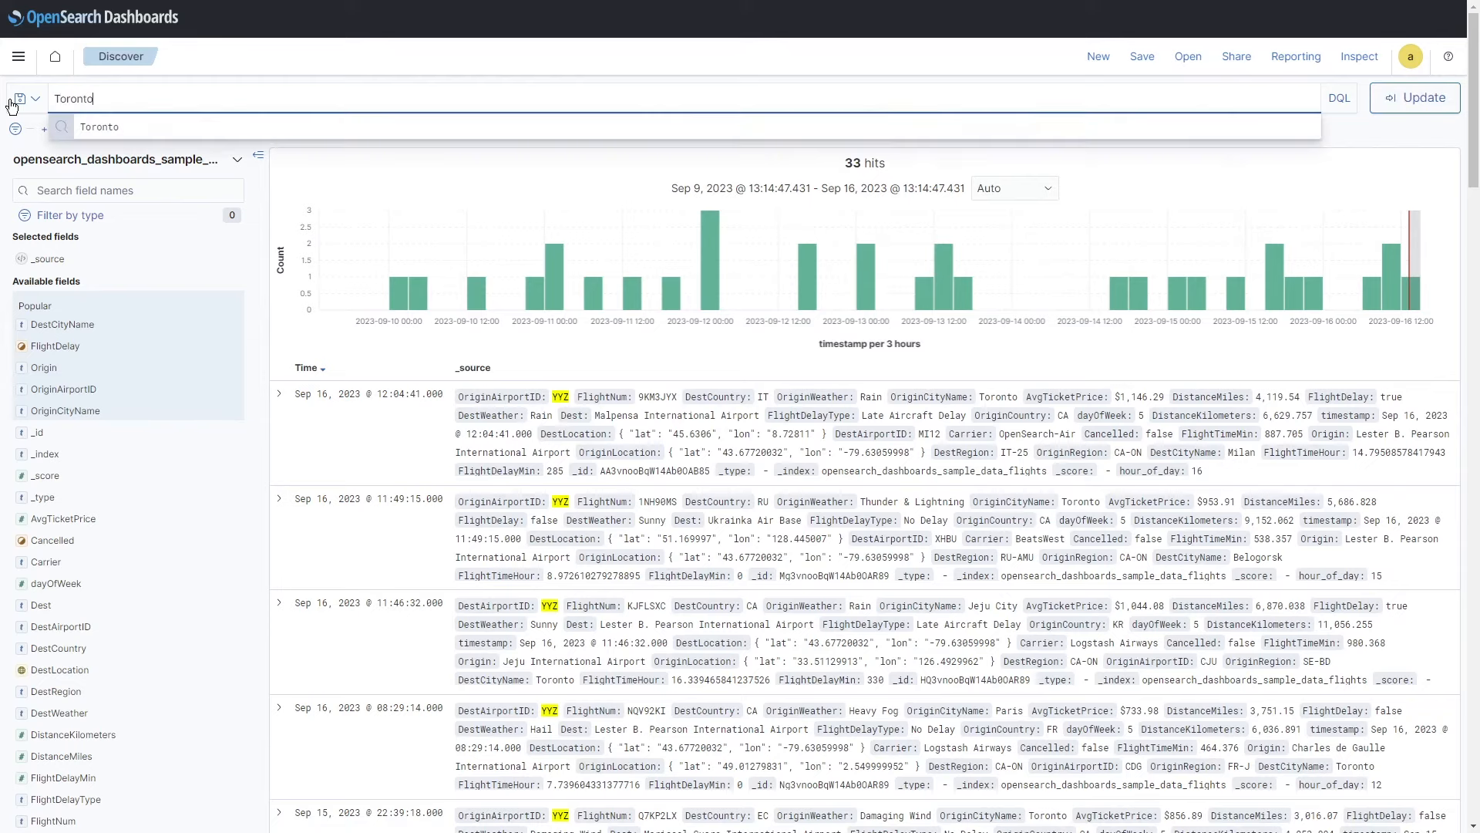
key("Return")
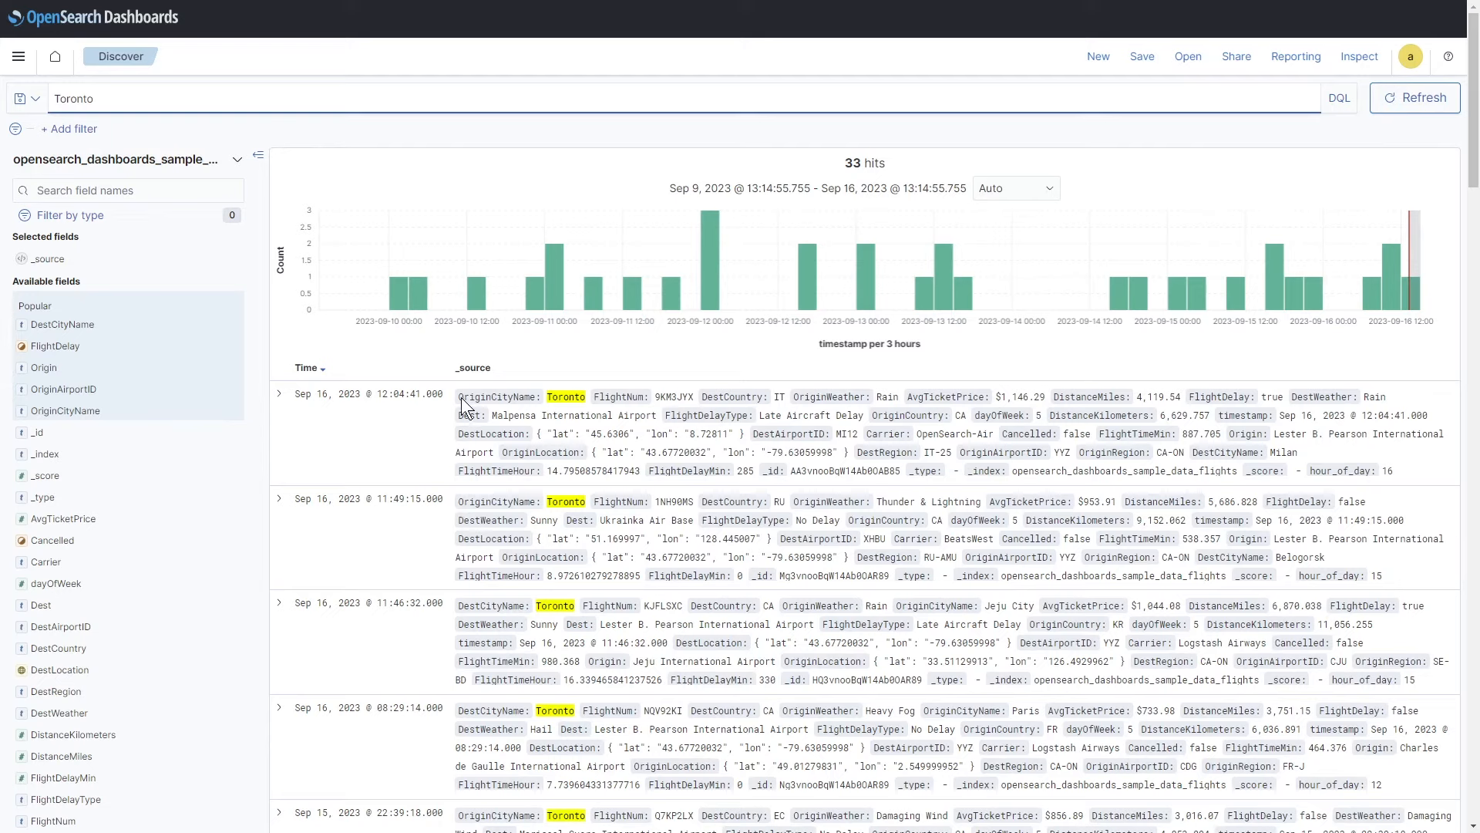
left_click_drag(461, 396, 580, 405)
left_click_drag(458, 608, 563, 608)
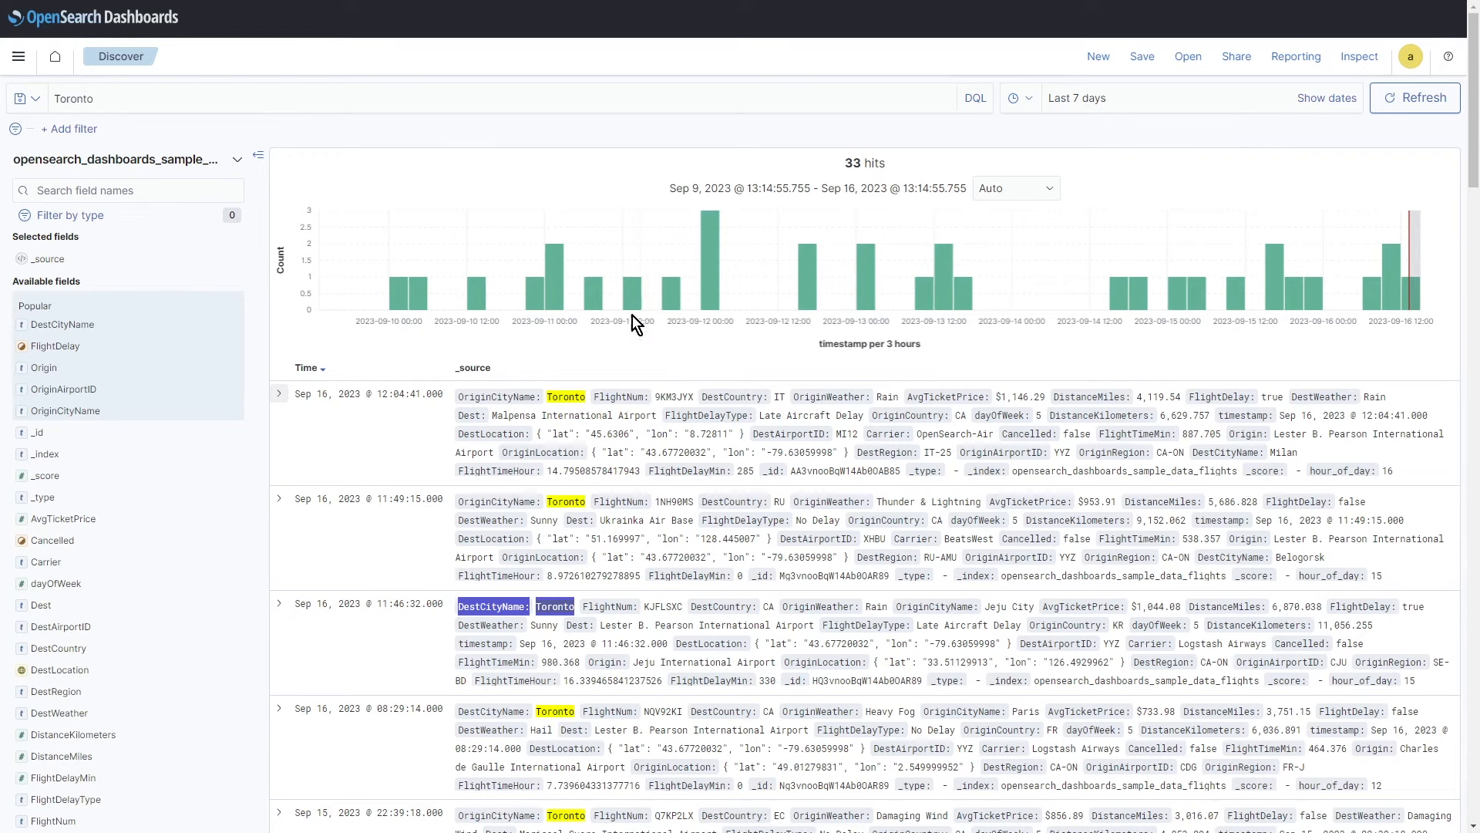
left_click(19, 68)
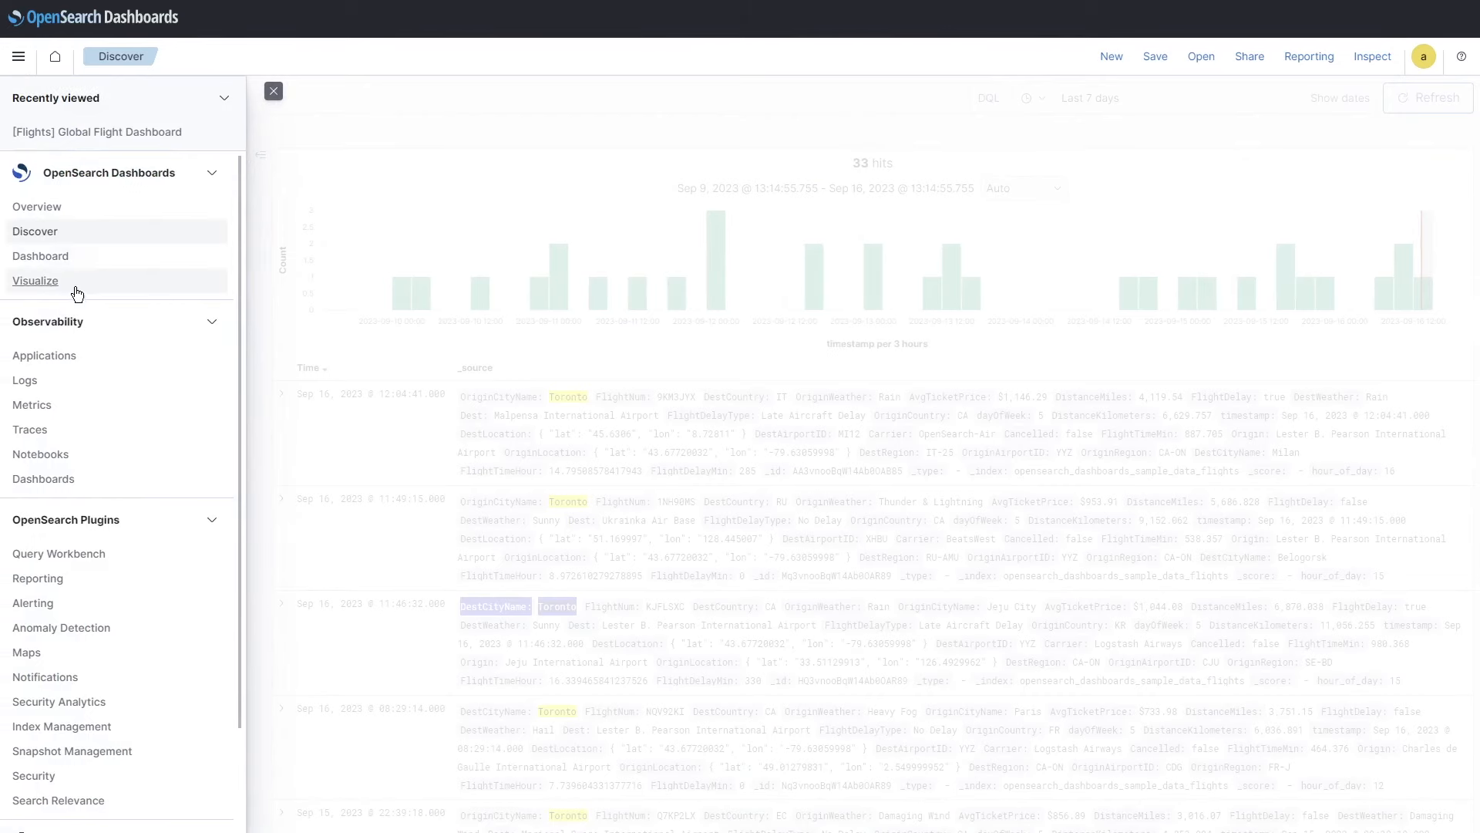
Step: Create a vertical bar chart with AvgTicketPrice as the X-axis field
left_click(76, 284)
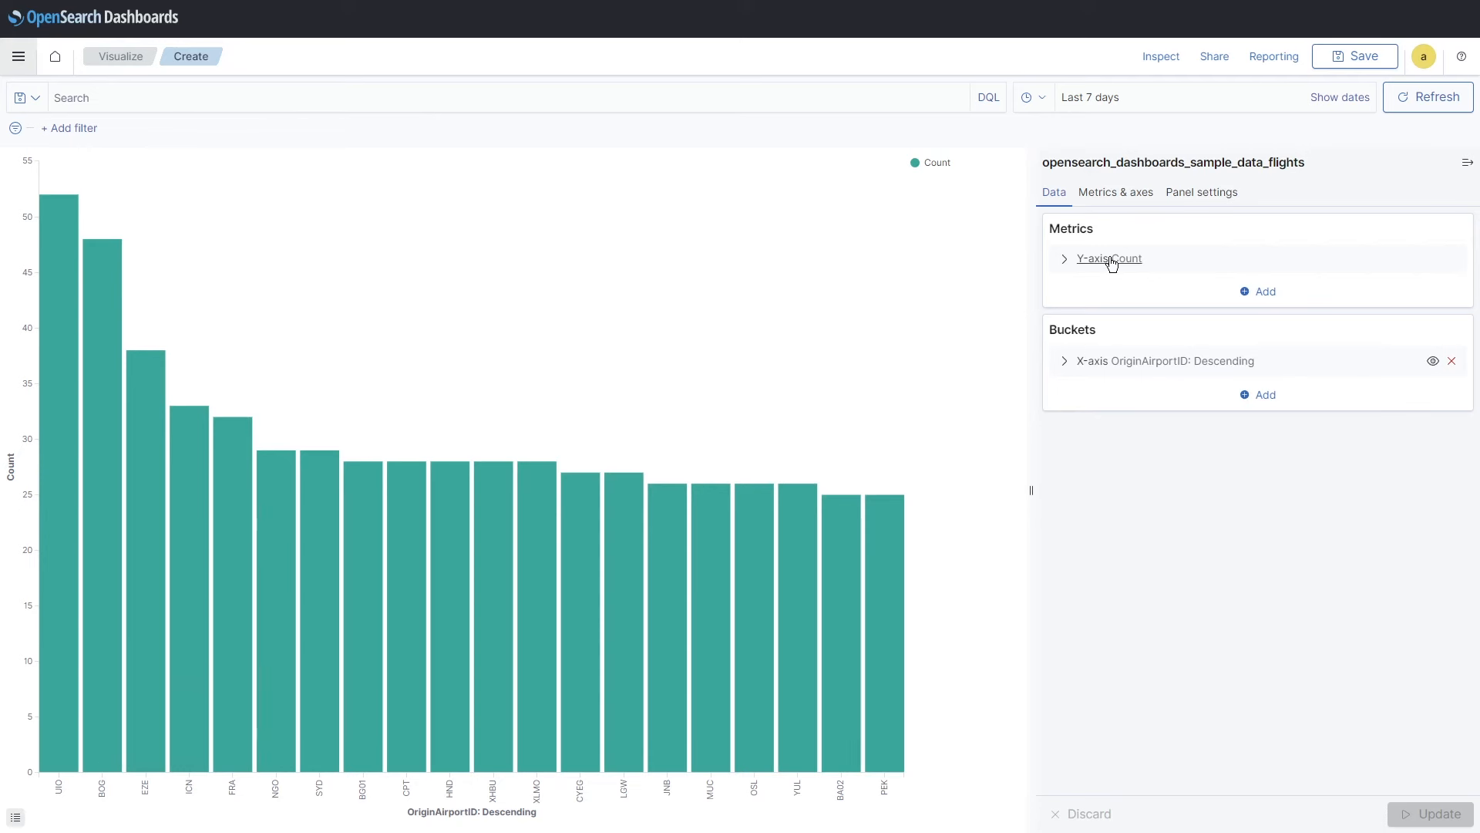
left_click(1068, 260)
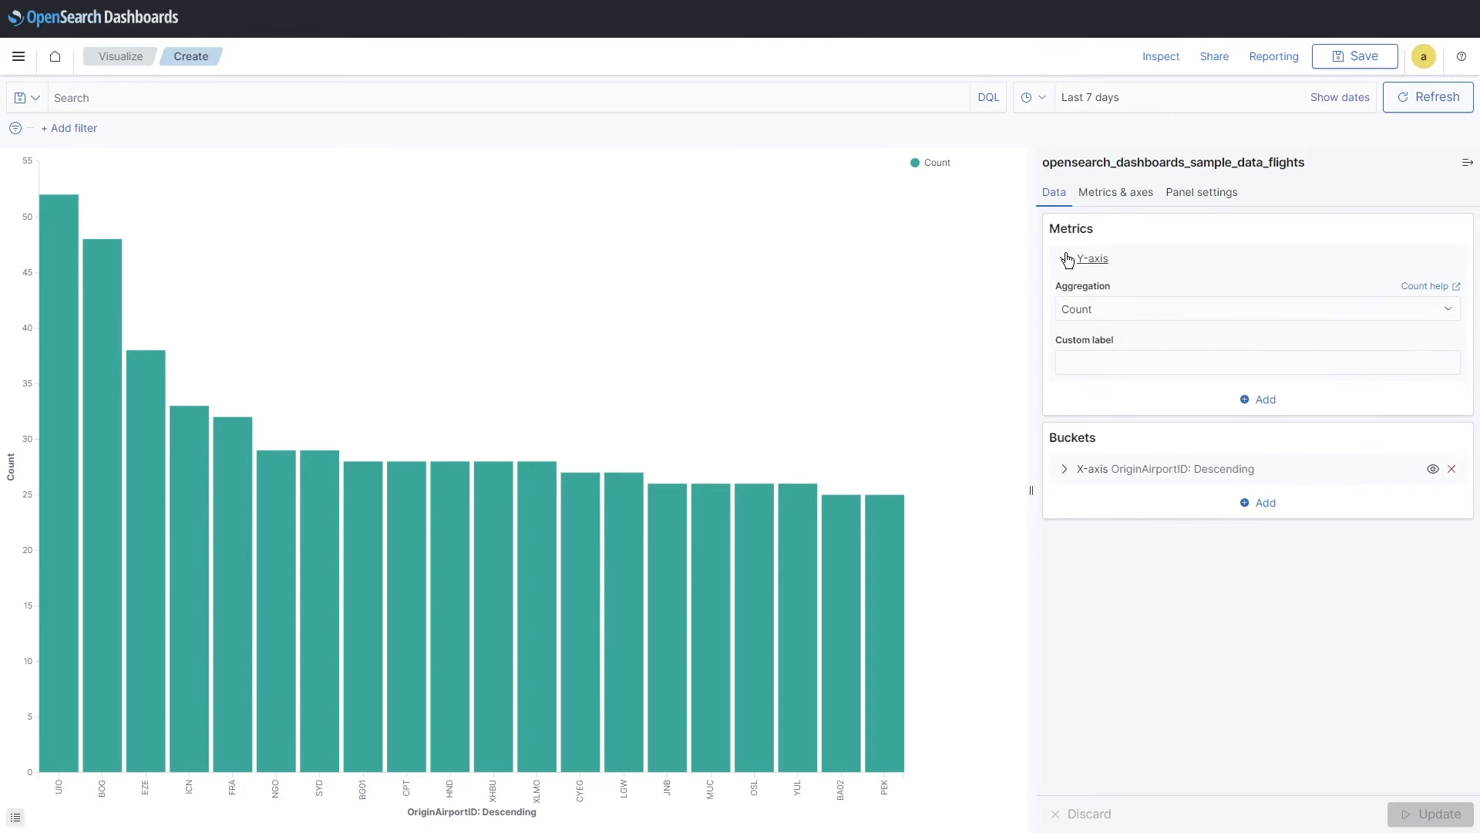
left_click(1068, 260)
left_click(1066, 360)
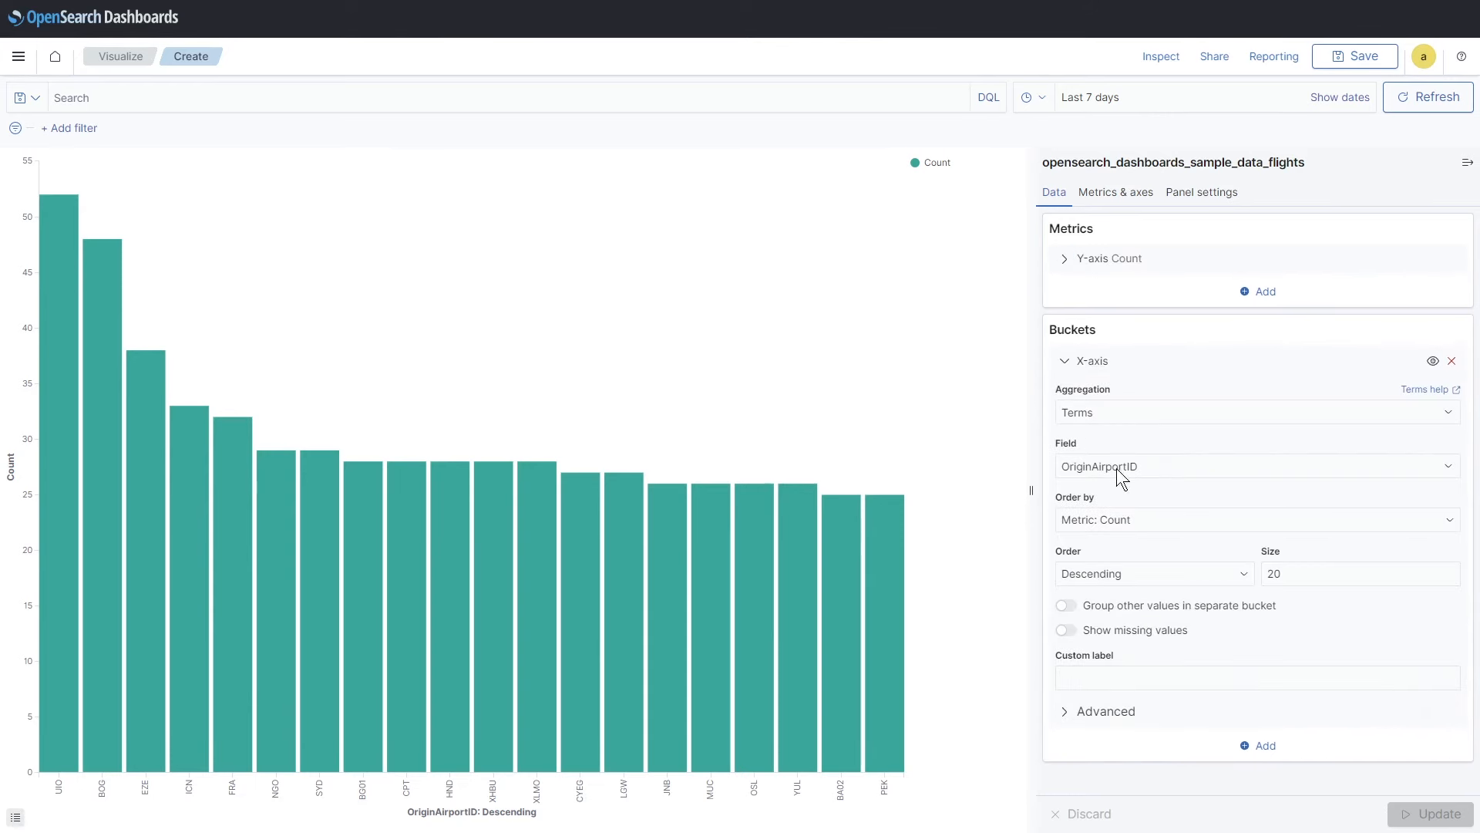
left_click(1449, 476)
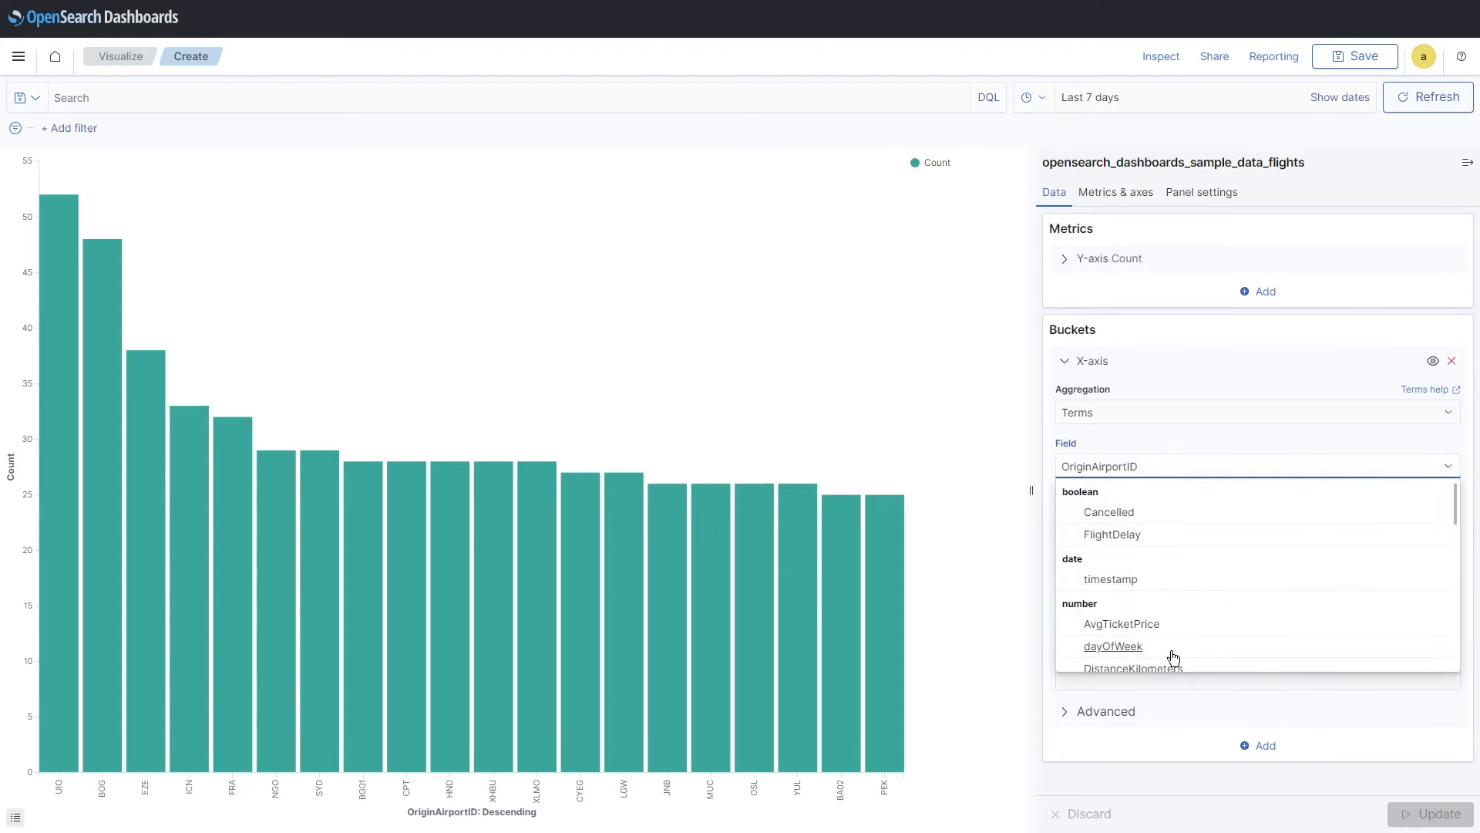
left_click(1132, 624)
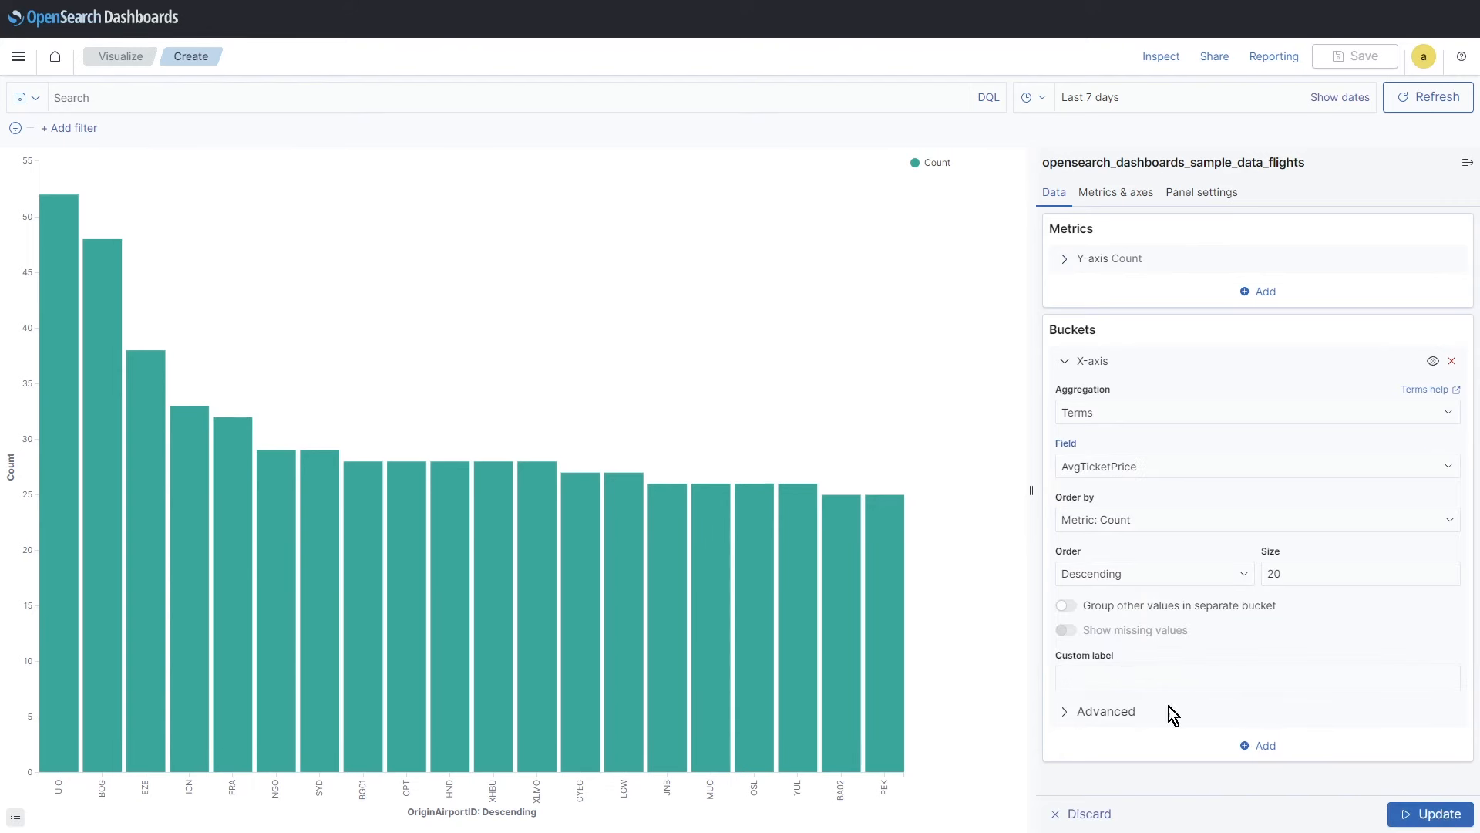
left_click(1430, 813)
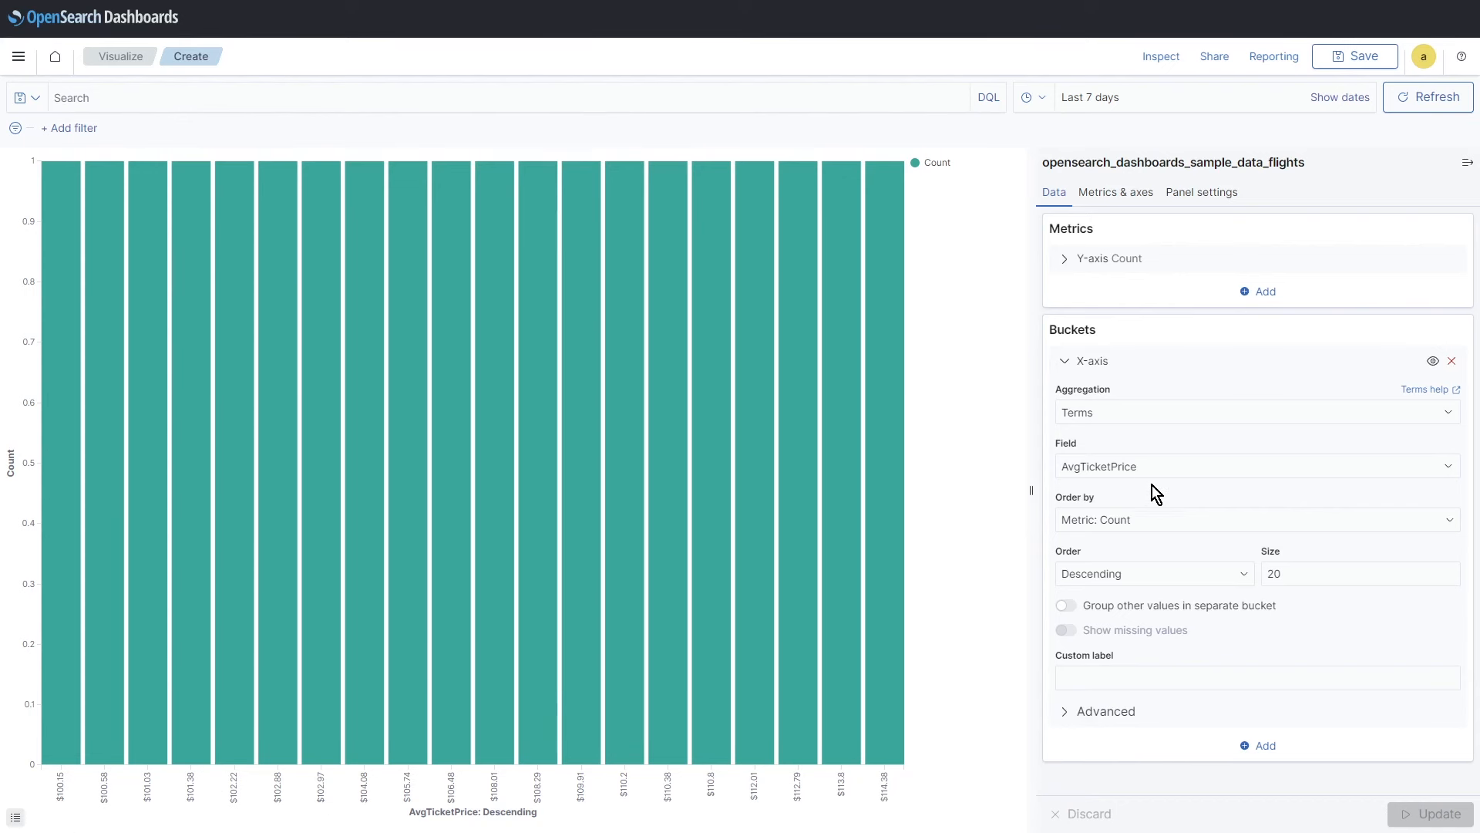
Step: Switch the X-axis field to DestCountry and update, showing IT highest at 390
left_click(1111, 463)
scroll(1206, 640, "down", 2)
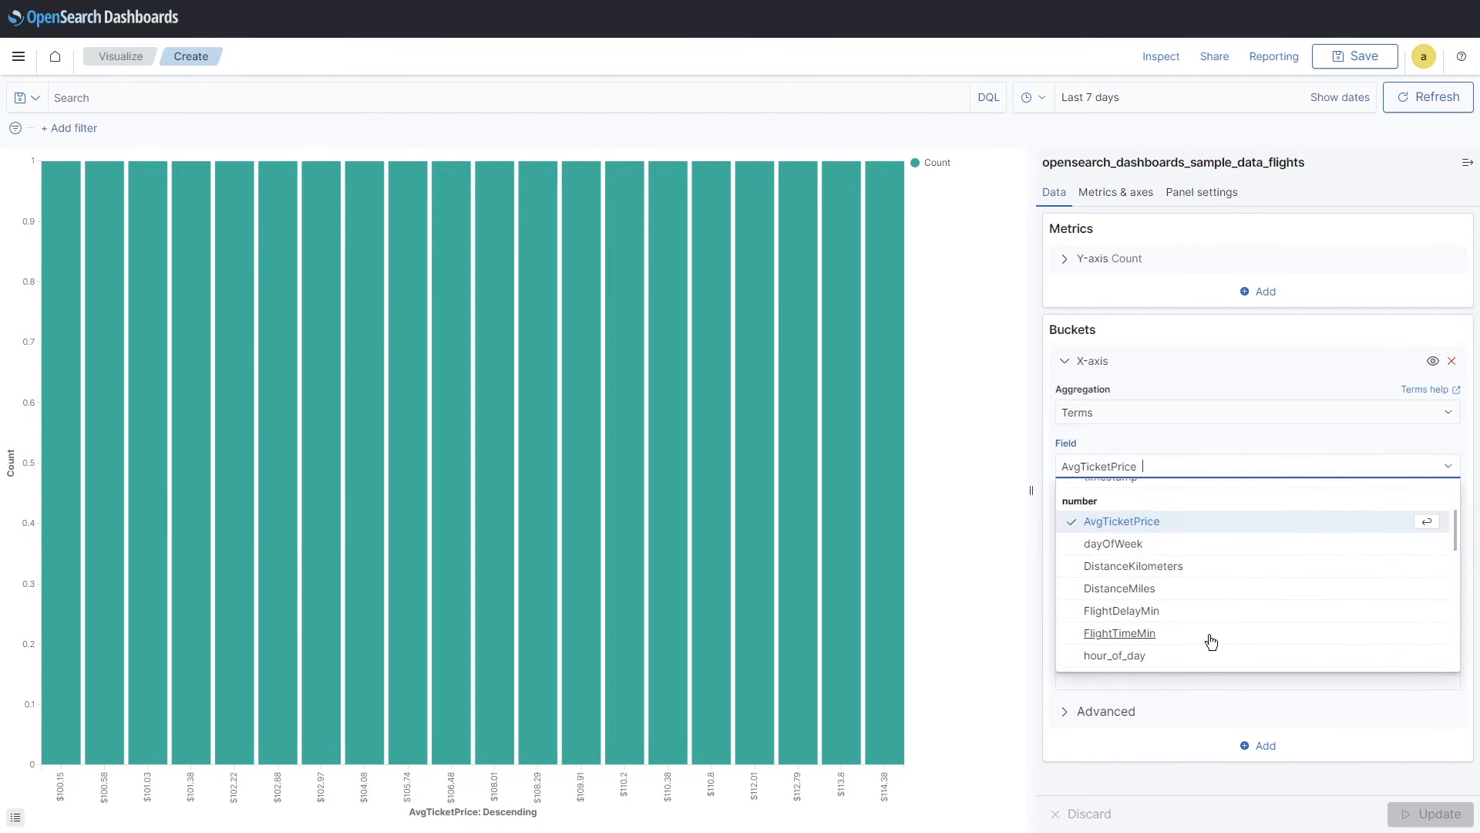
scroll(1210, 638, "down", 3)
scroll(1200, 624, "down", 3)
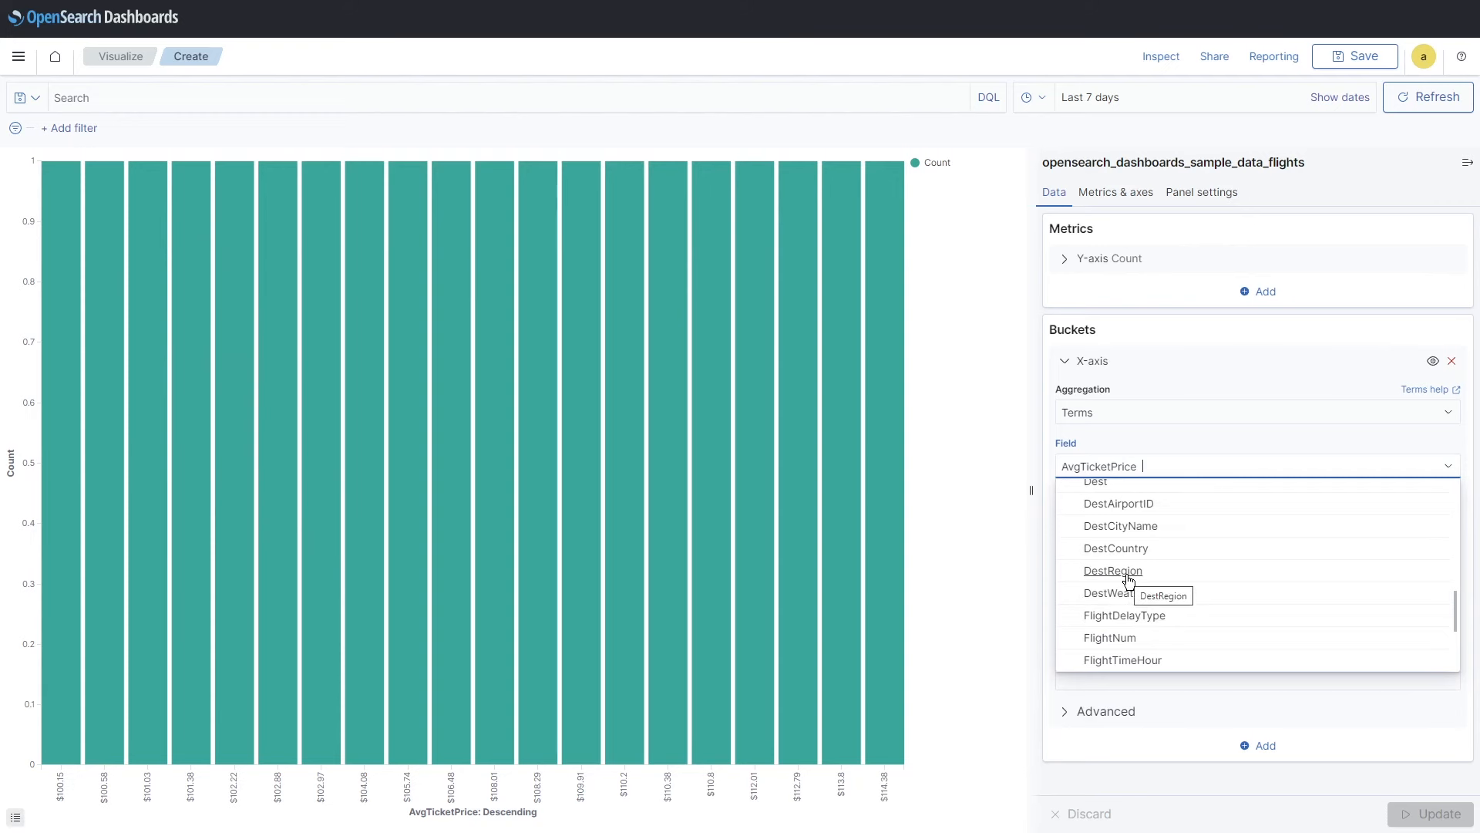
left_click(1129, 549)
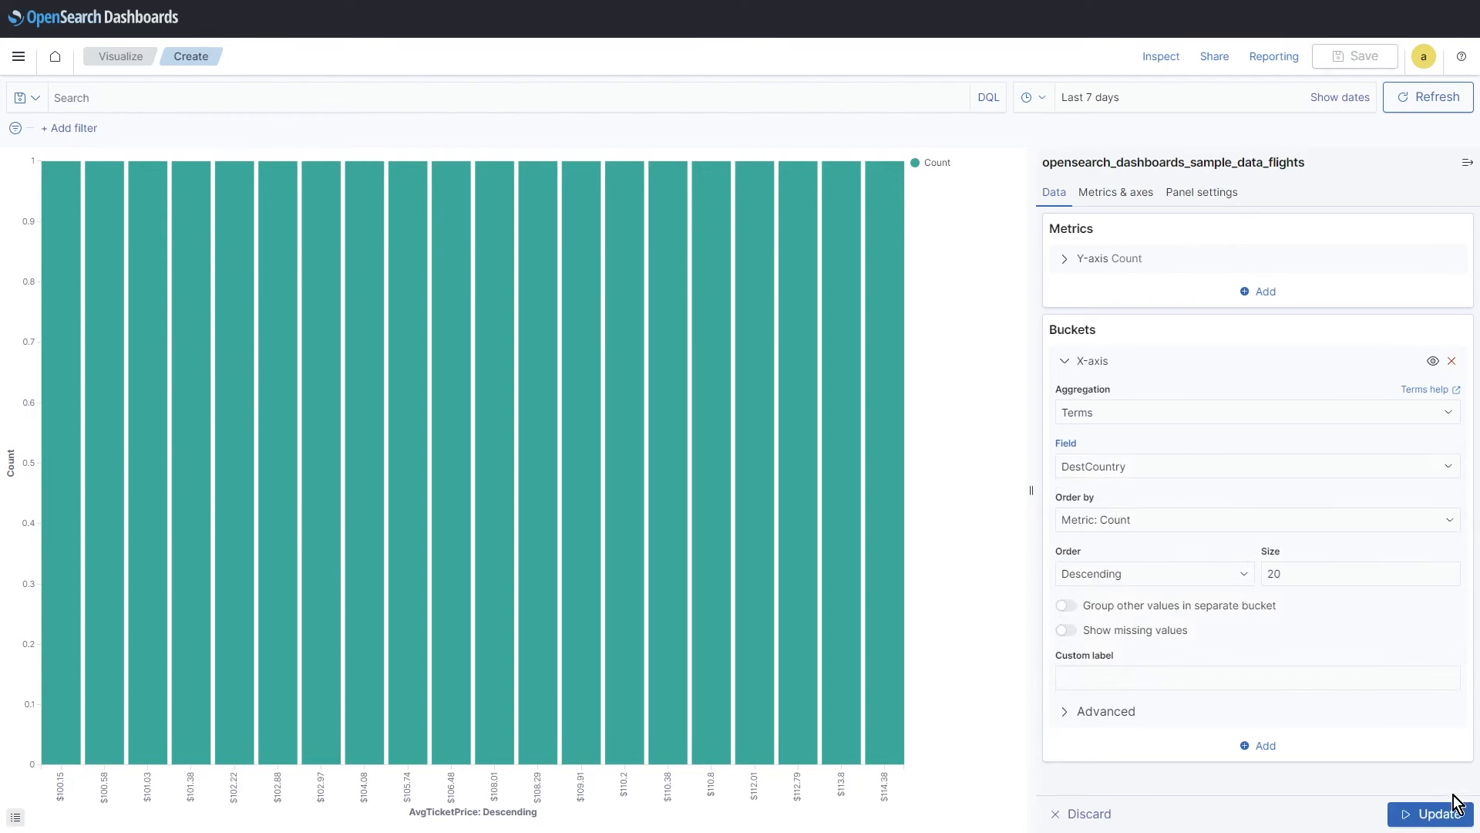
left_click(1389, 805)
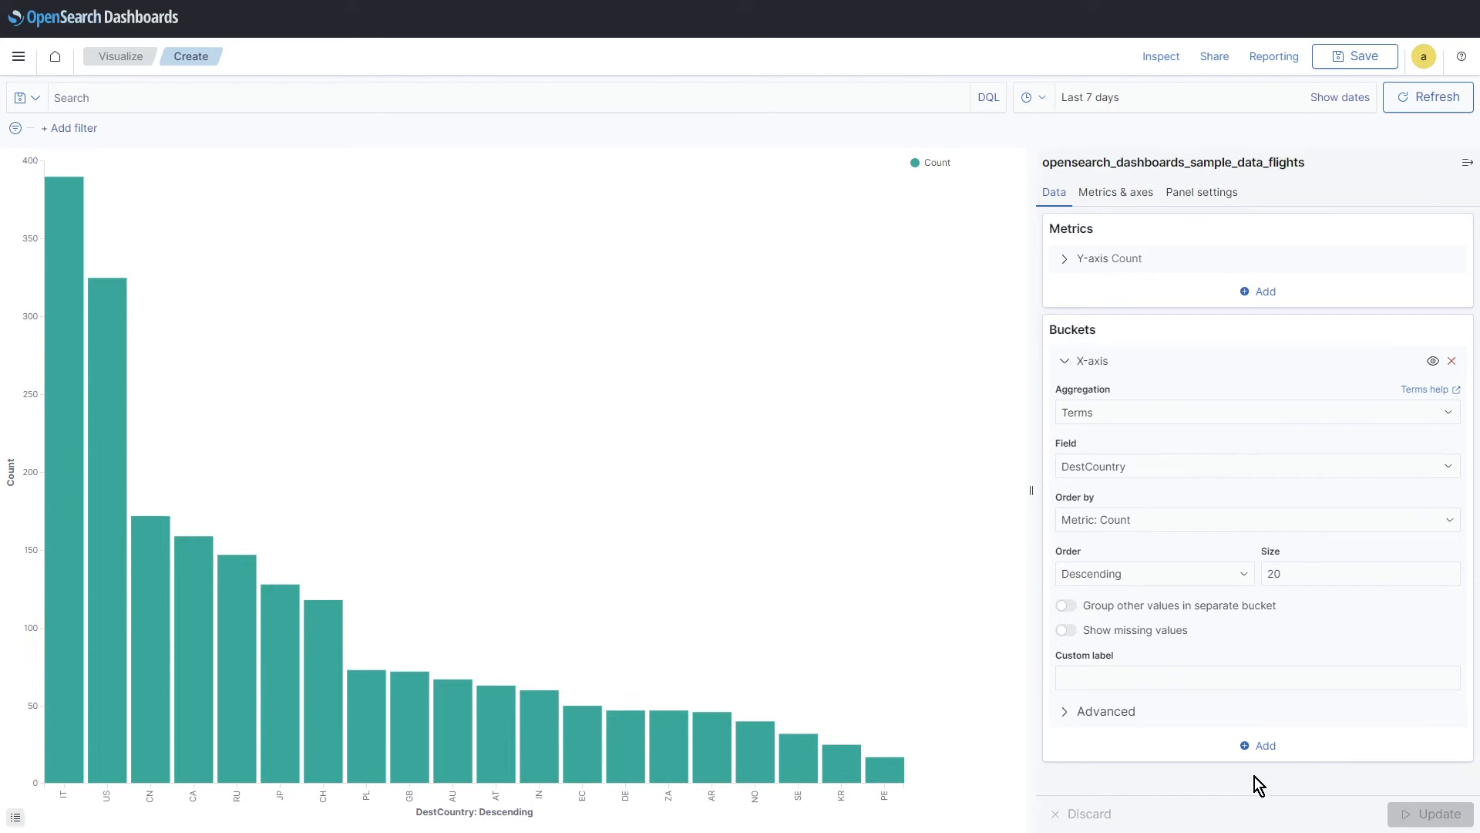
mouse_move(52, 608)
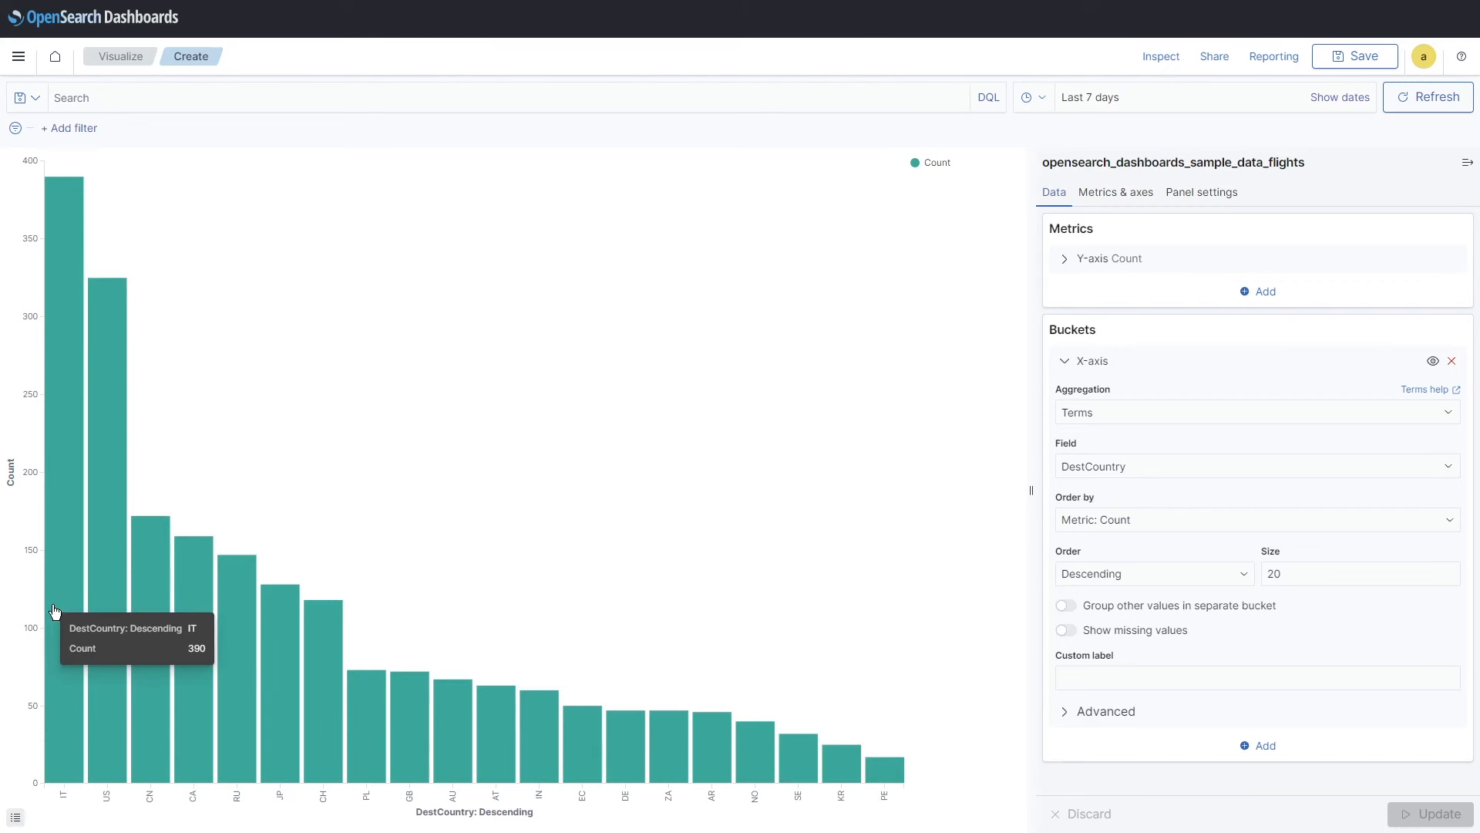
Step: Stack the DestCountry bars with a Range split series on DistanceKilometers (0–1,000 and 1,000–2,000), then update
left_click(1270, 749)
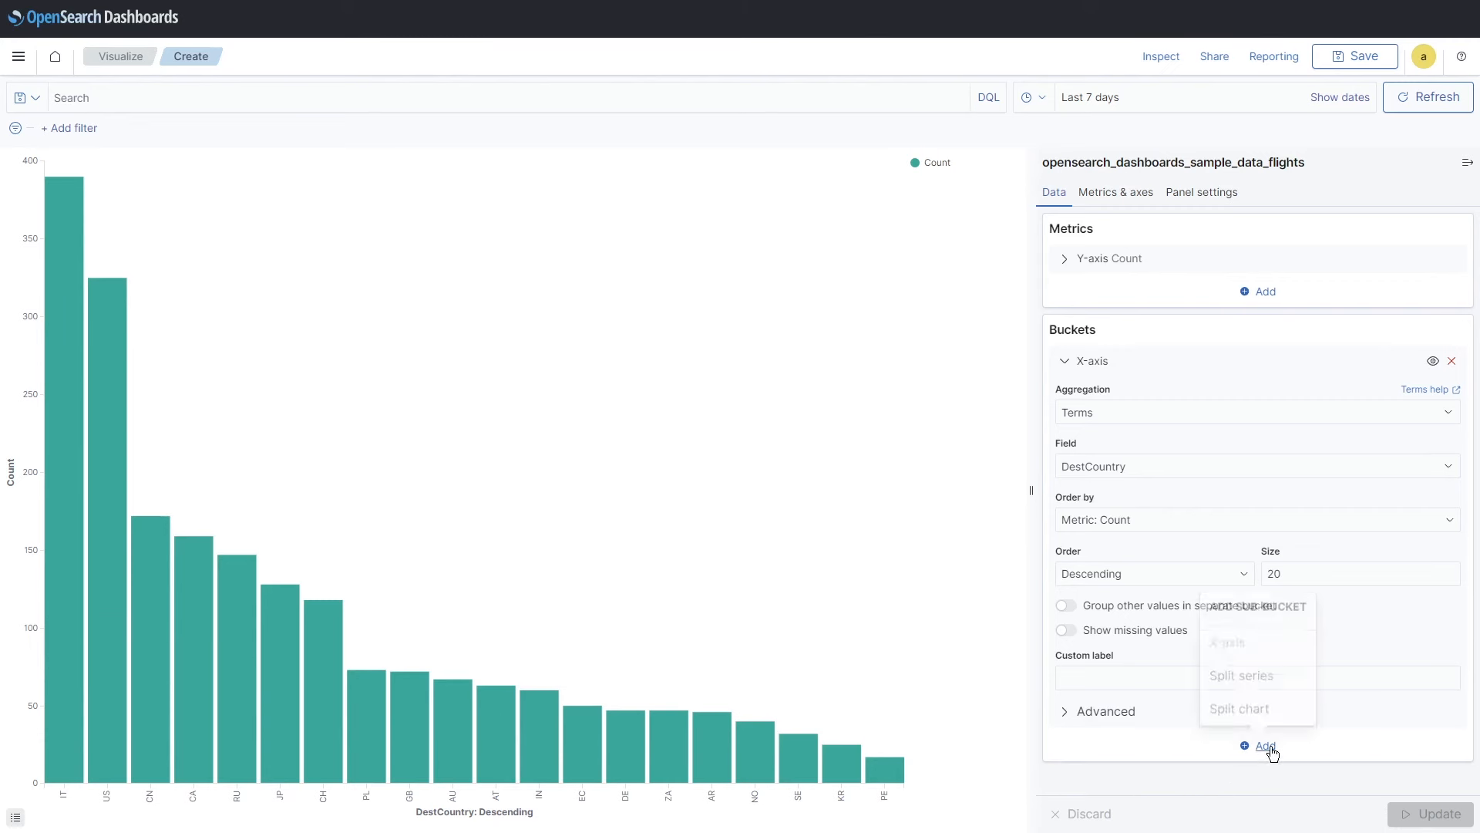
left_click(1236, 681)
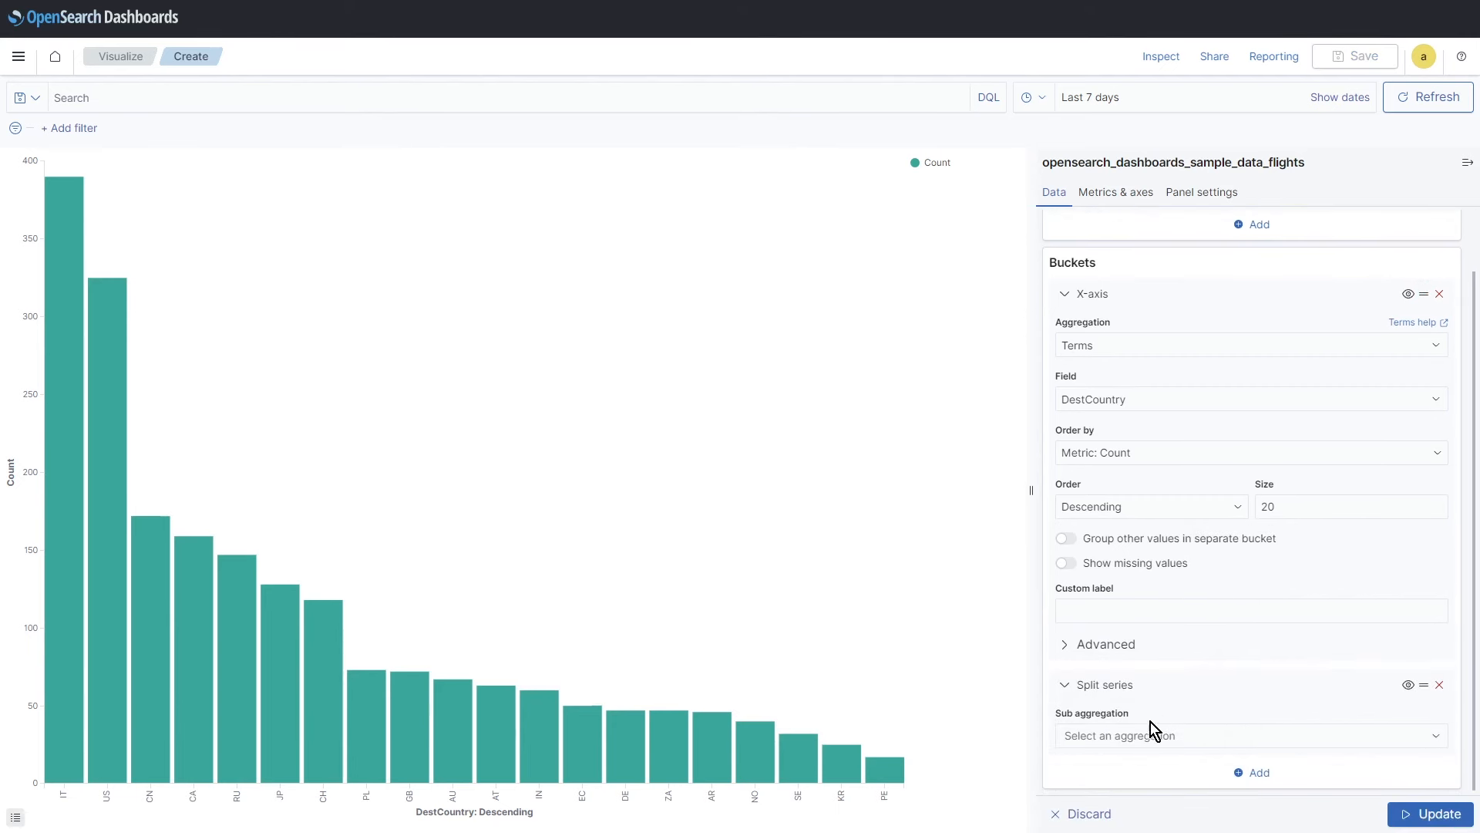
left_click(1145, 736)
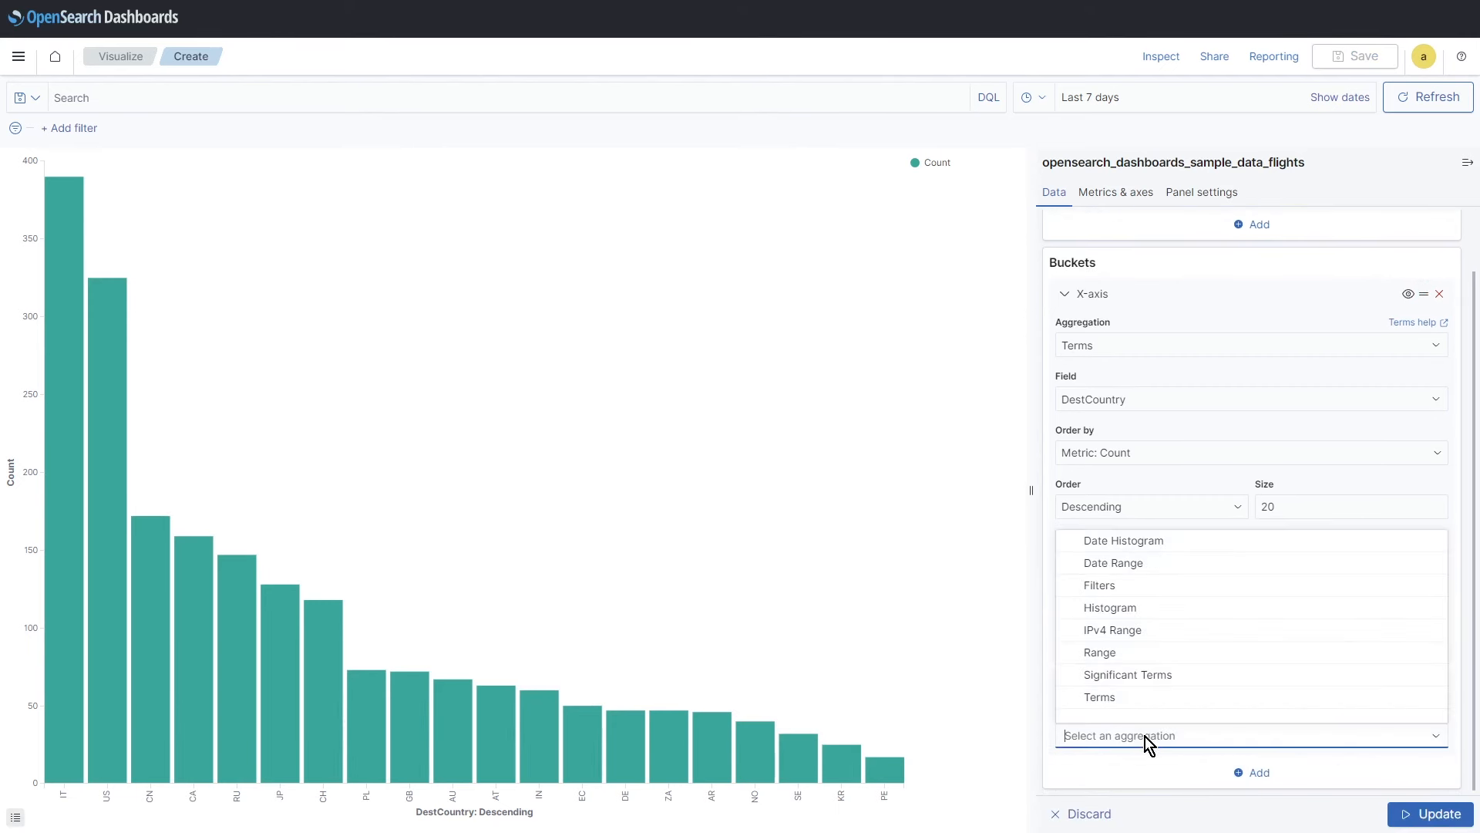
left_click(1118, 654)
scroll(1255, 755, "down", 3)
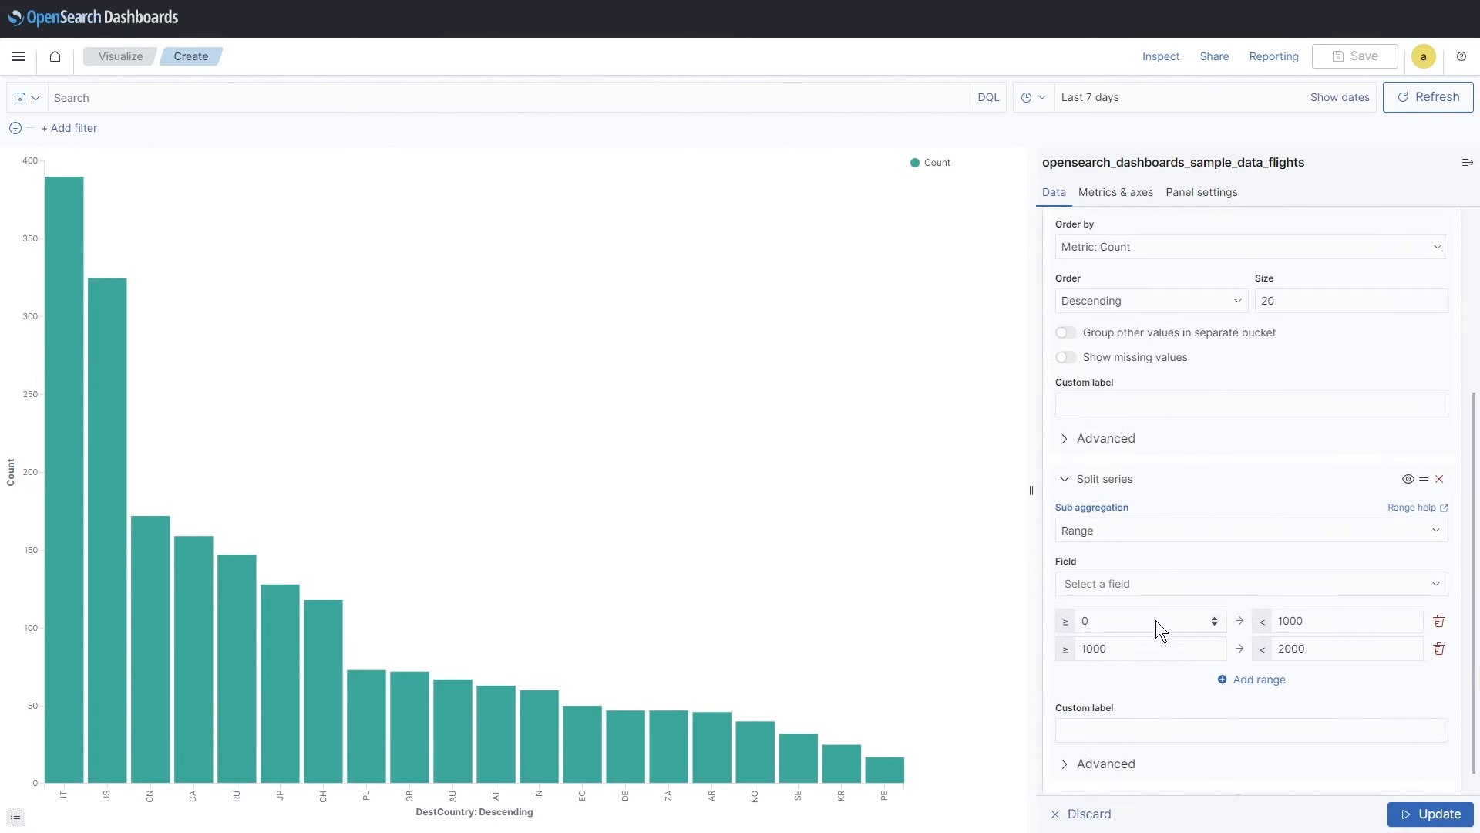
left_click(1128, 584)
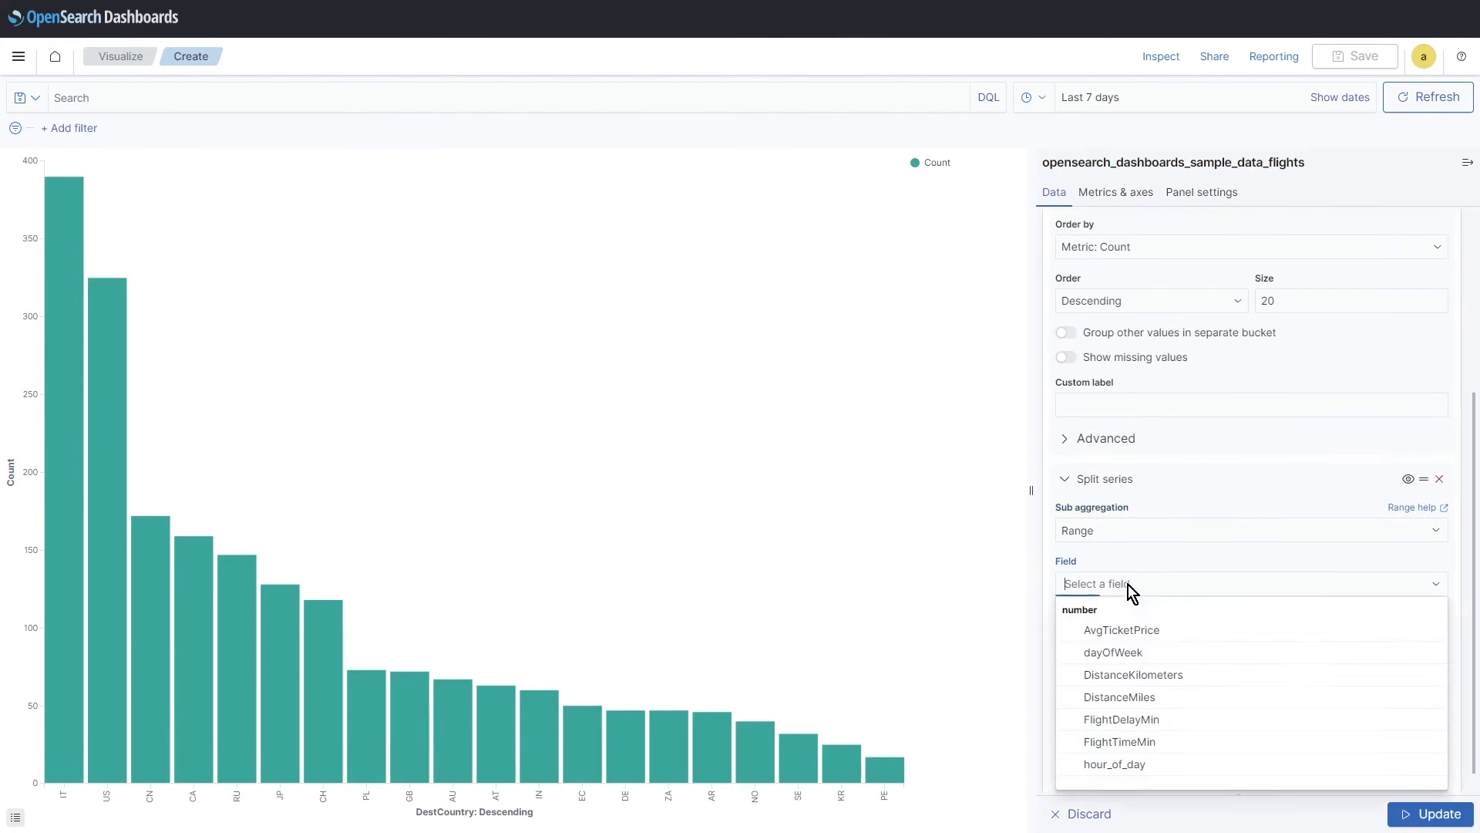
left_click(1160, 681)
scroll(1145, 780, "down", 1)
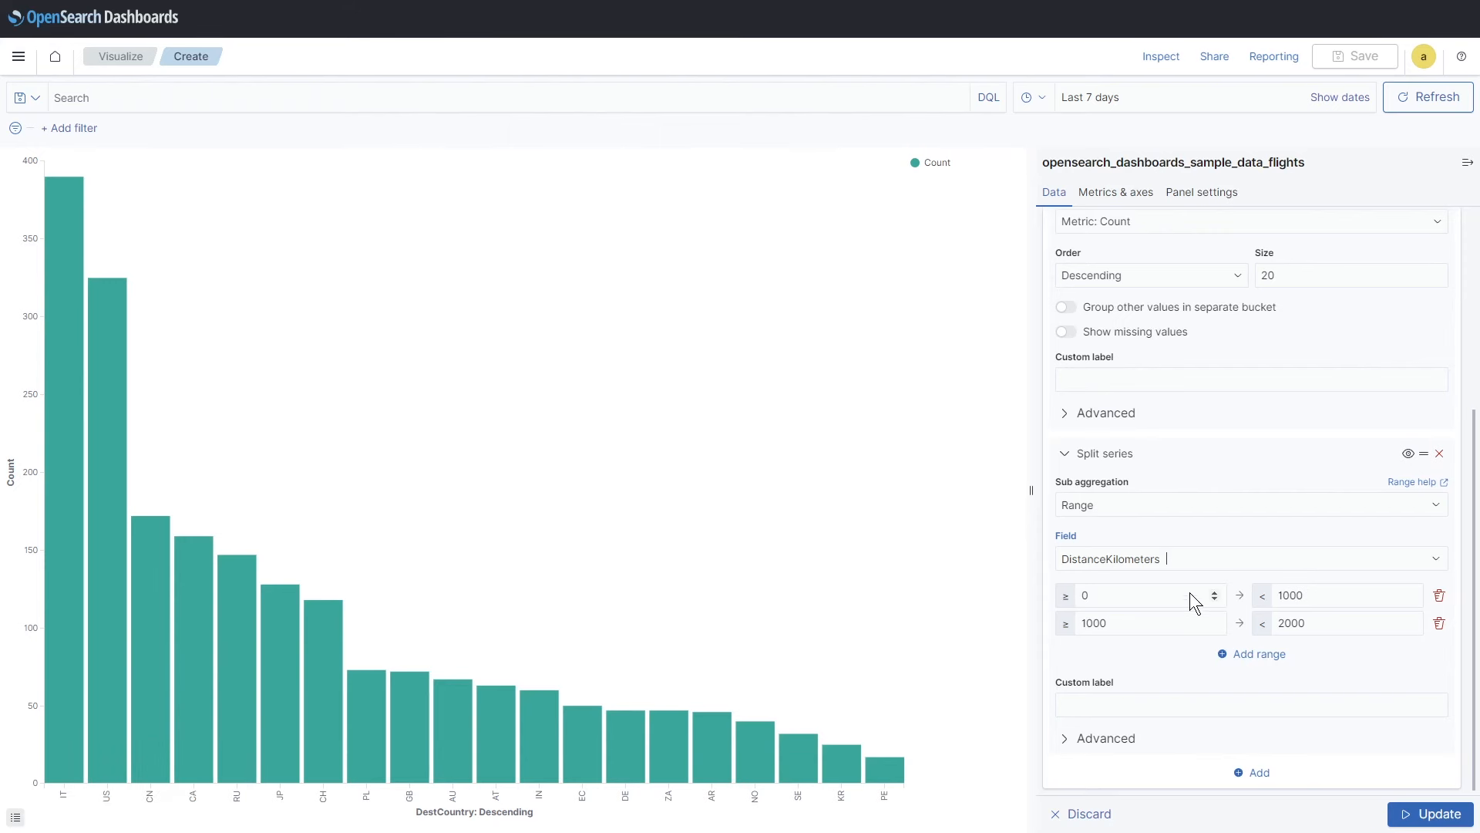
left_click(1417, 814)
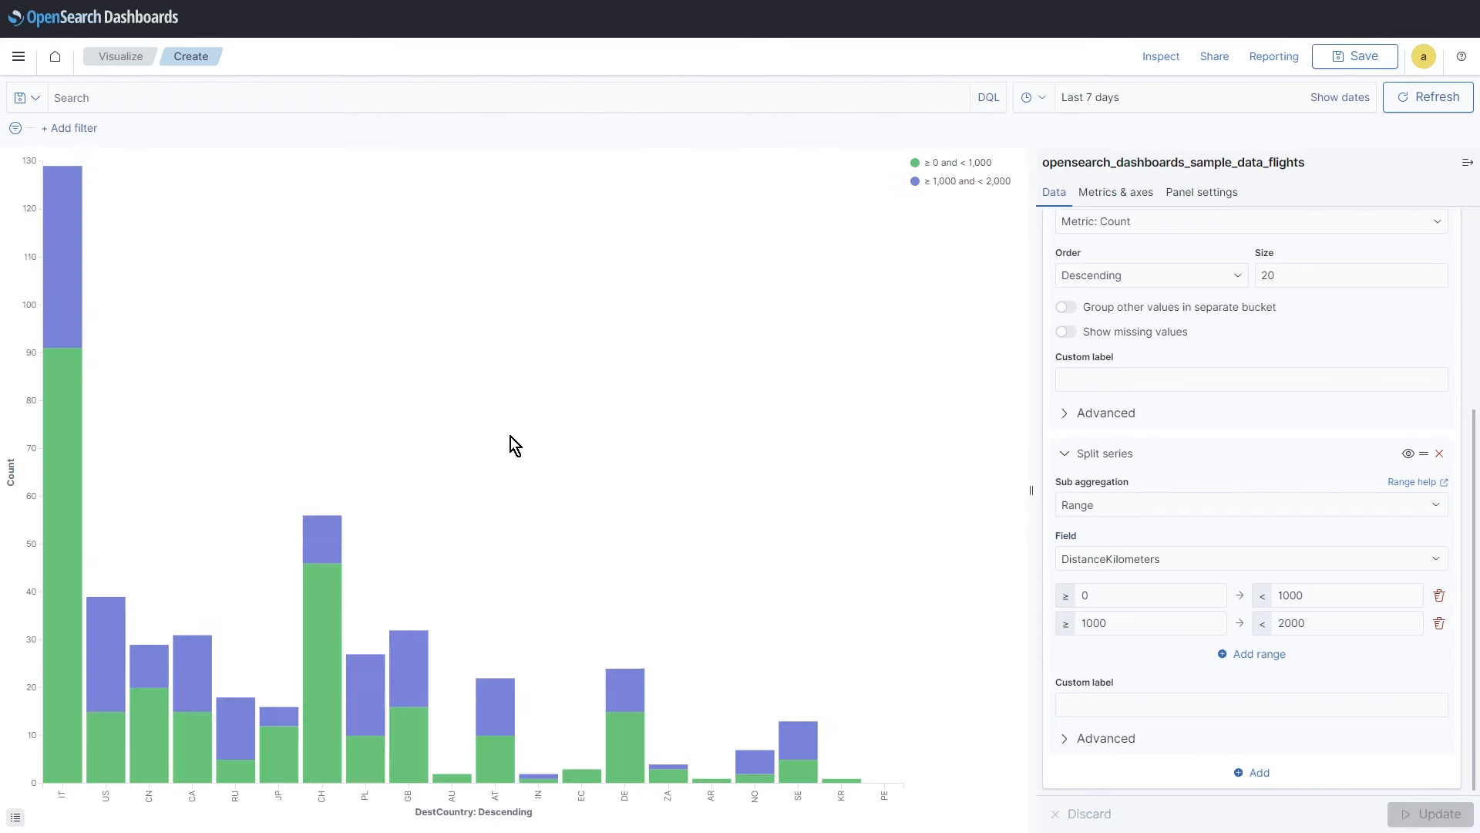
mouse_move(76, 521)
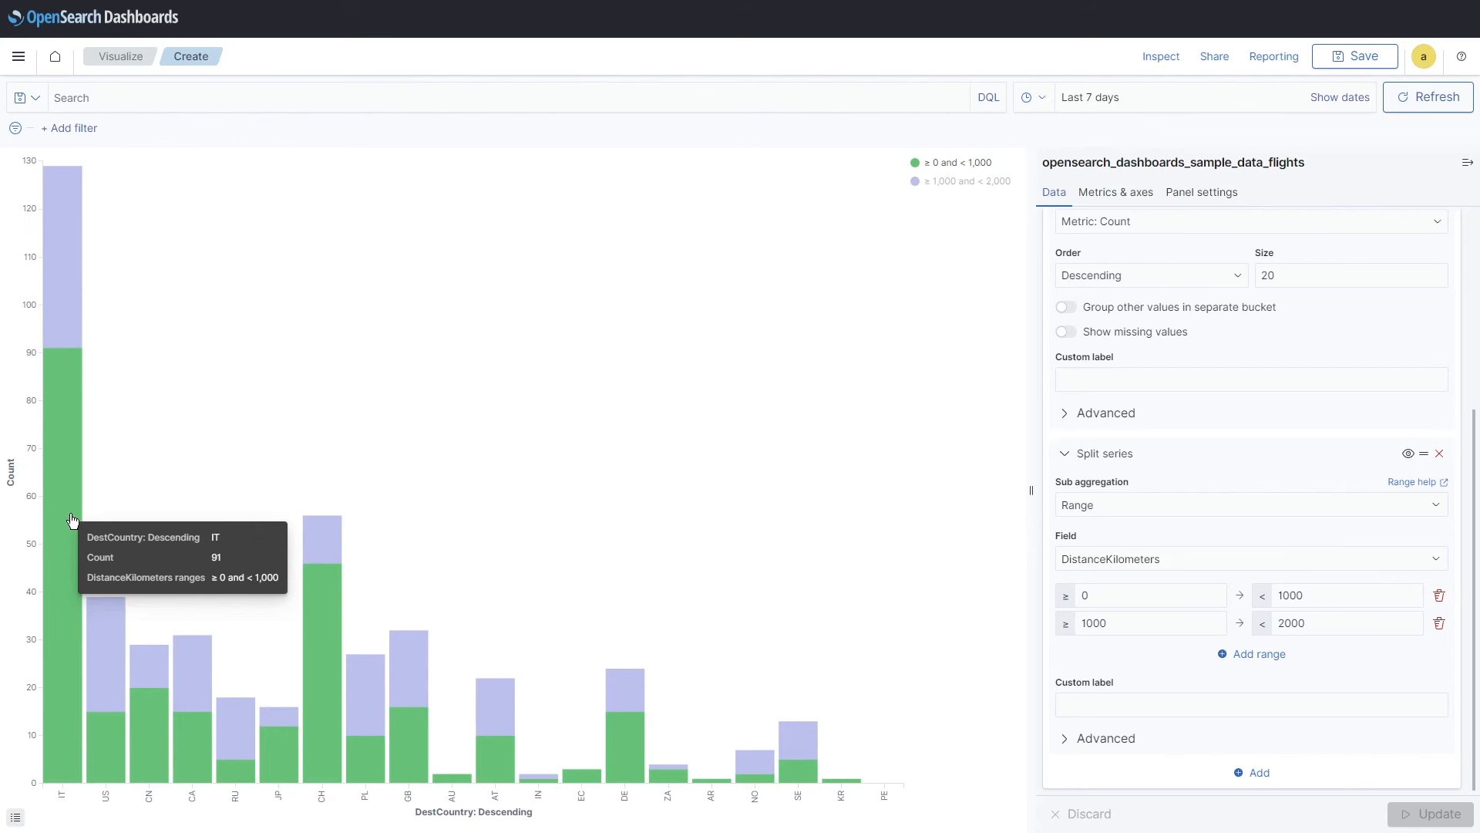
mouse_move(77, 322)
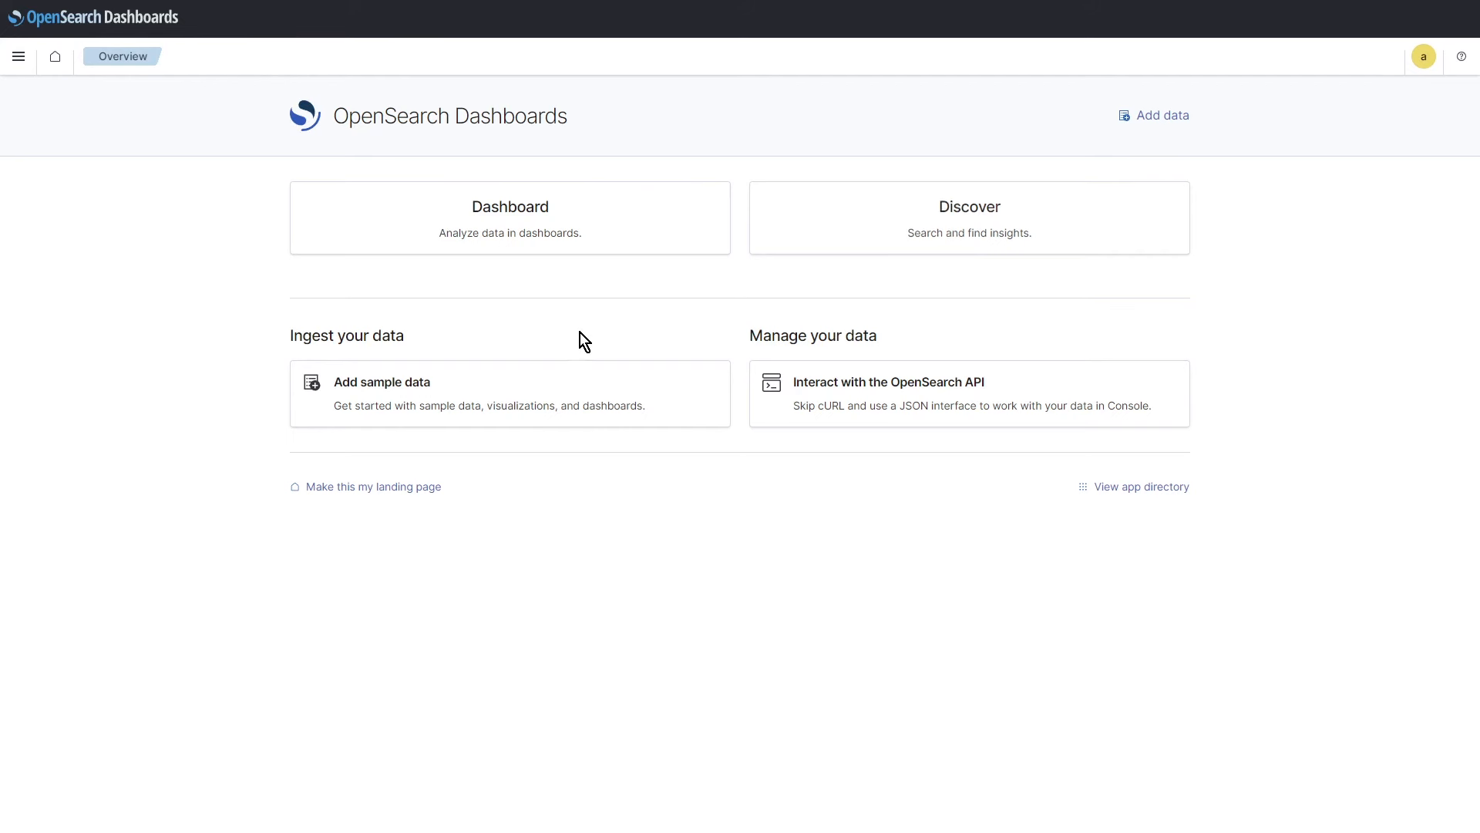
Step: Open the Dev Tools console from the Overview page's 'Interact with the OpenSearch API' card
left_click(18, 56)
left_click(83, 212)
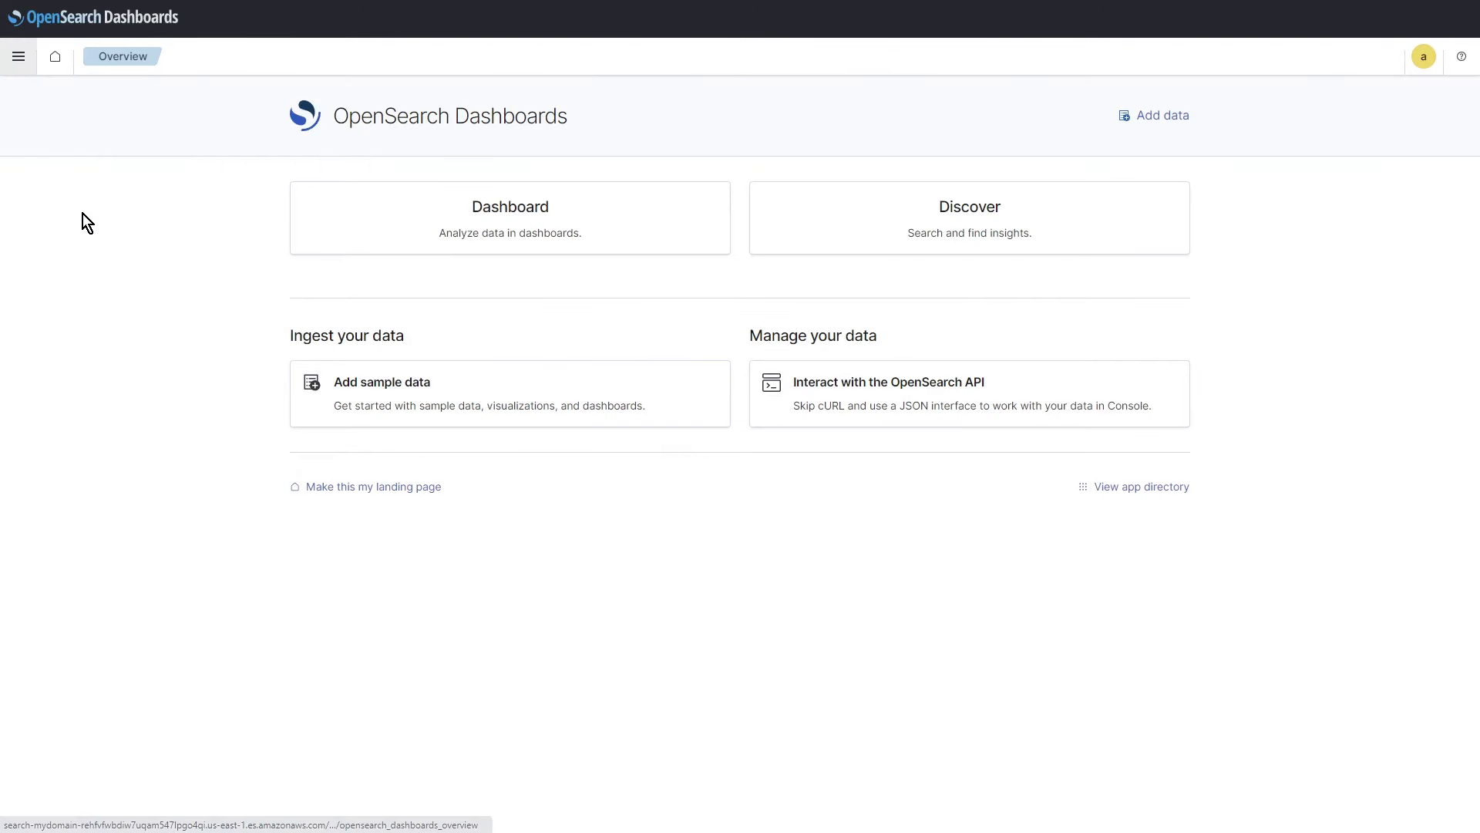
left_click(835, 406)
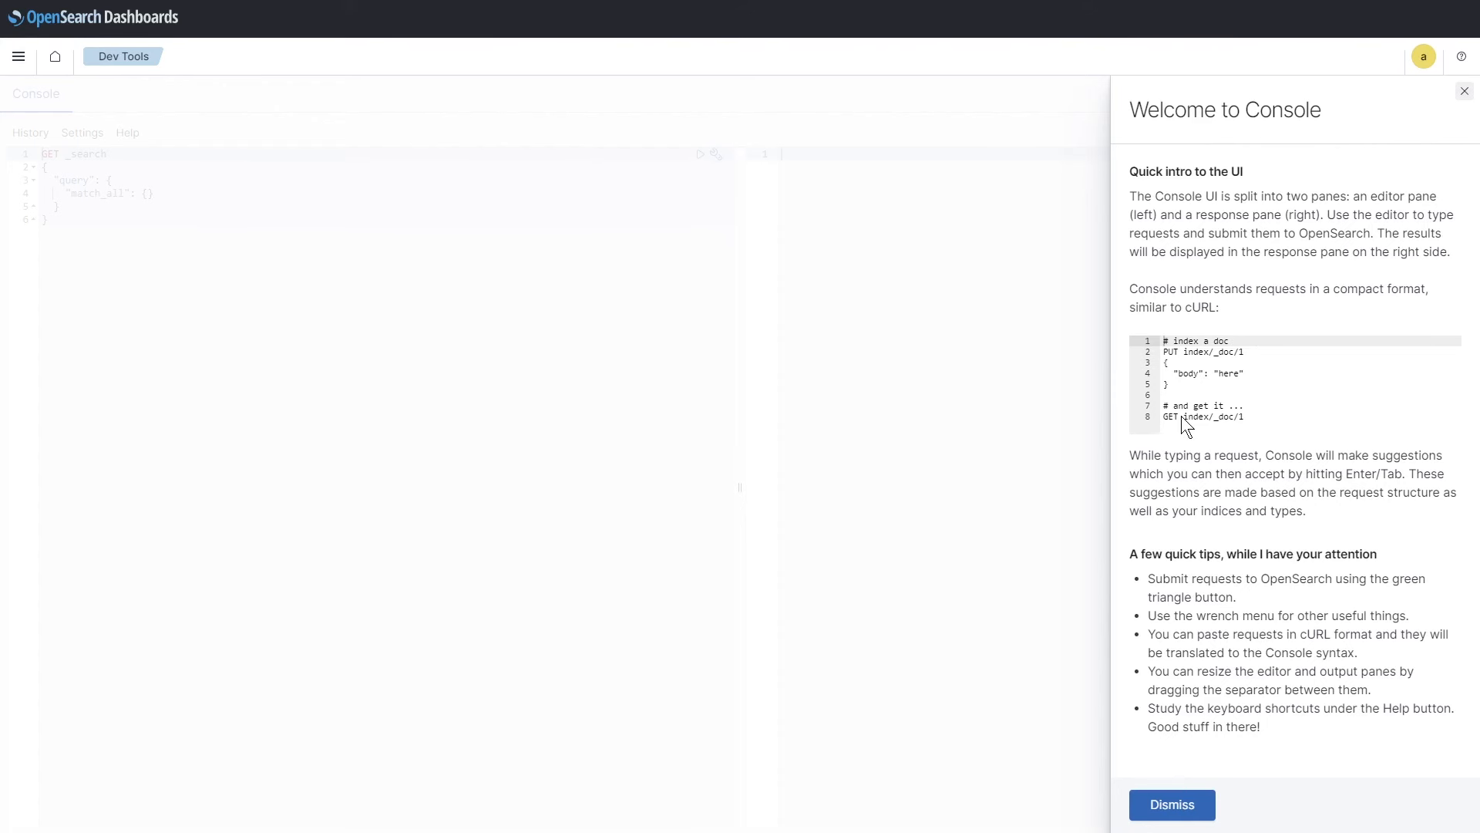
Step: Review the console welcome intro's sample PUT request and dismiss the intro
left_click_drag(1164, 354, 1267, 357)
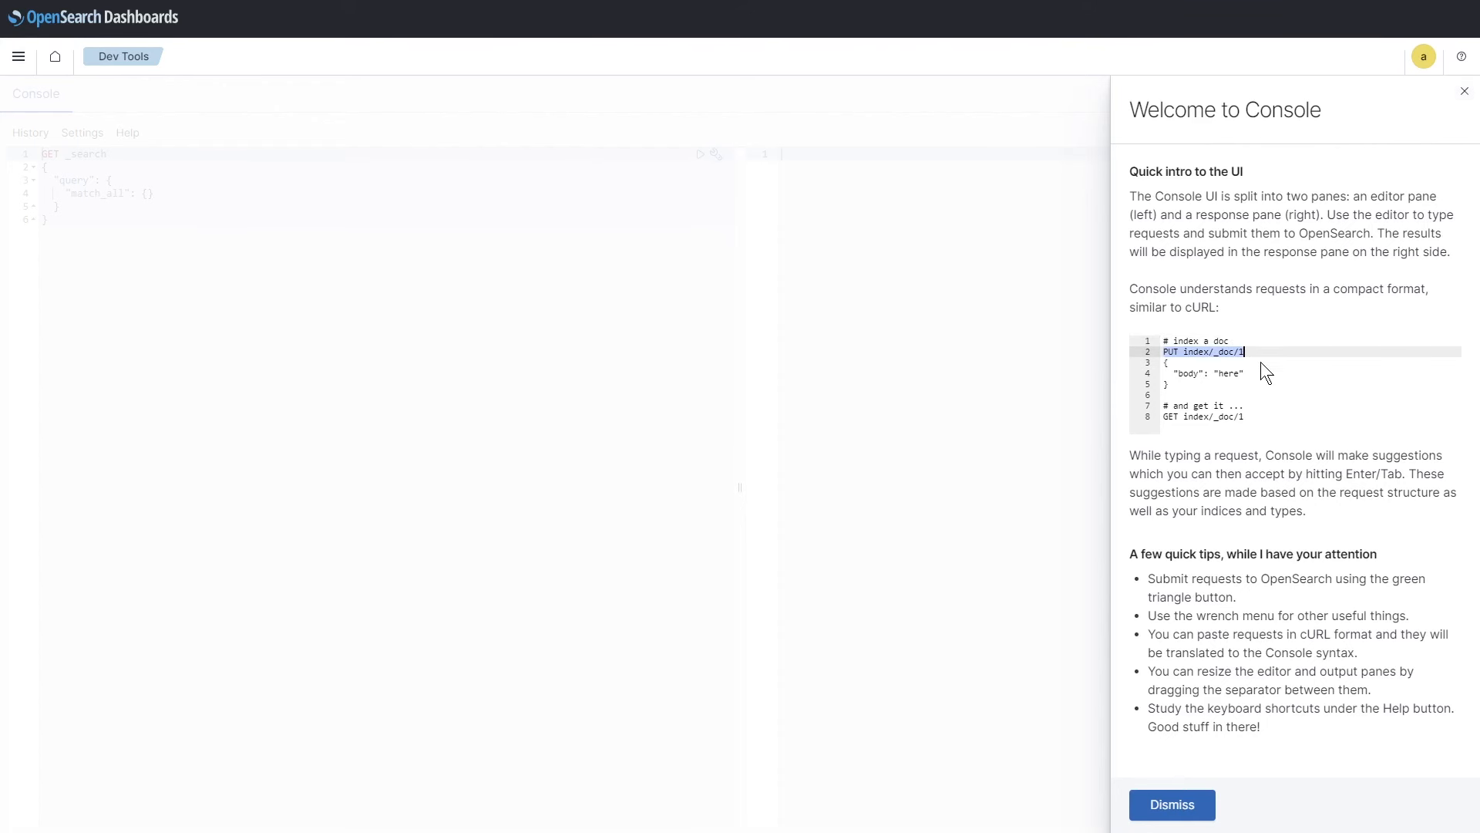
left_click(1255, 381)
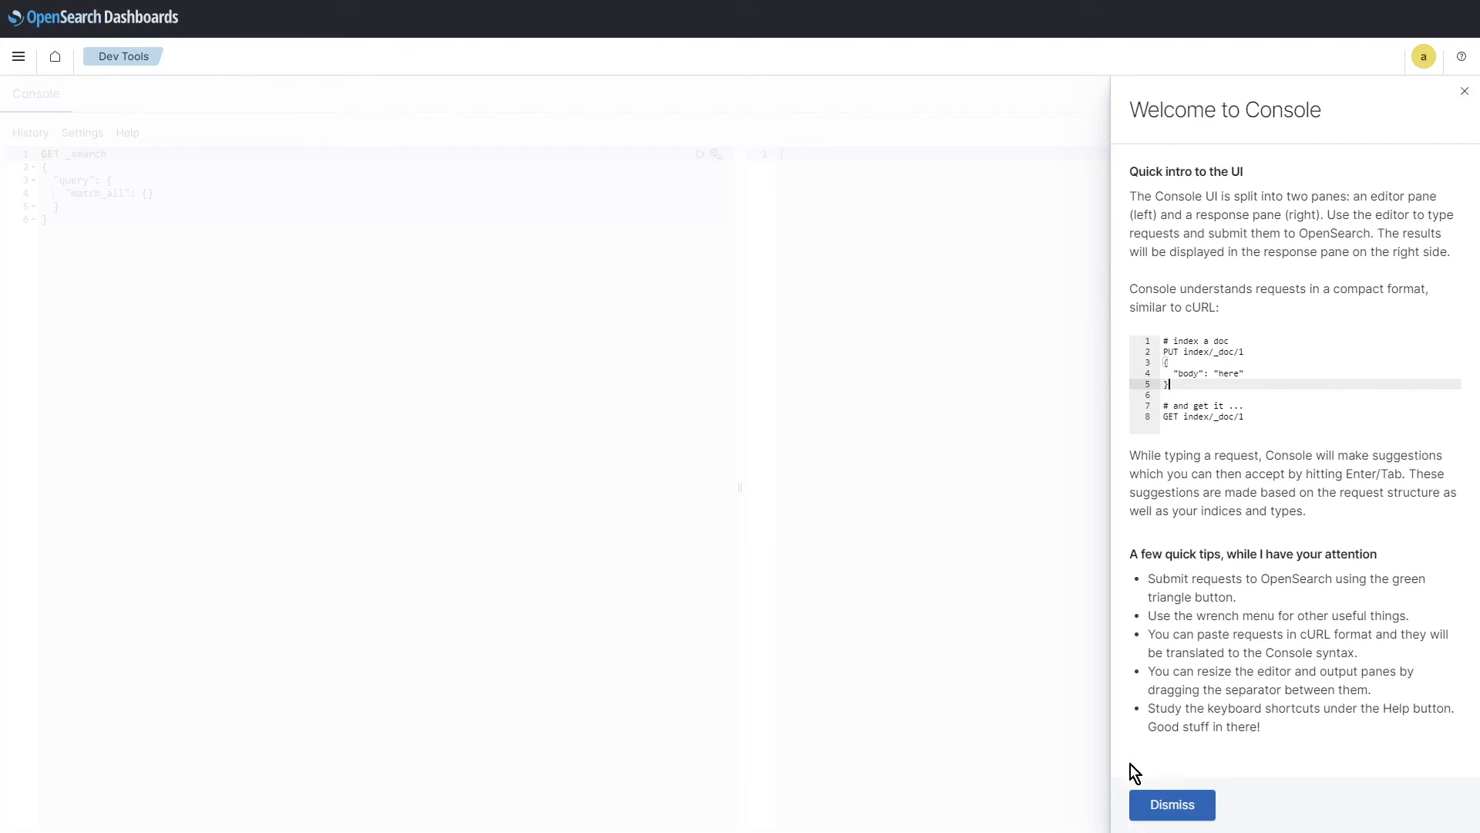
left_click(1172, 804)
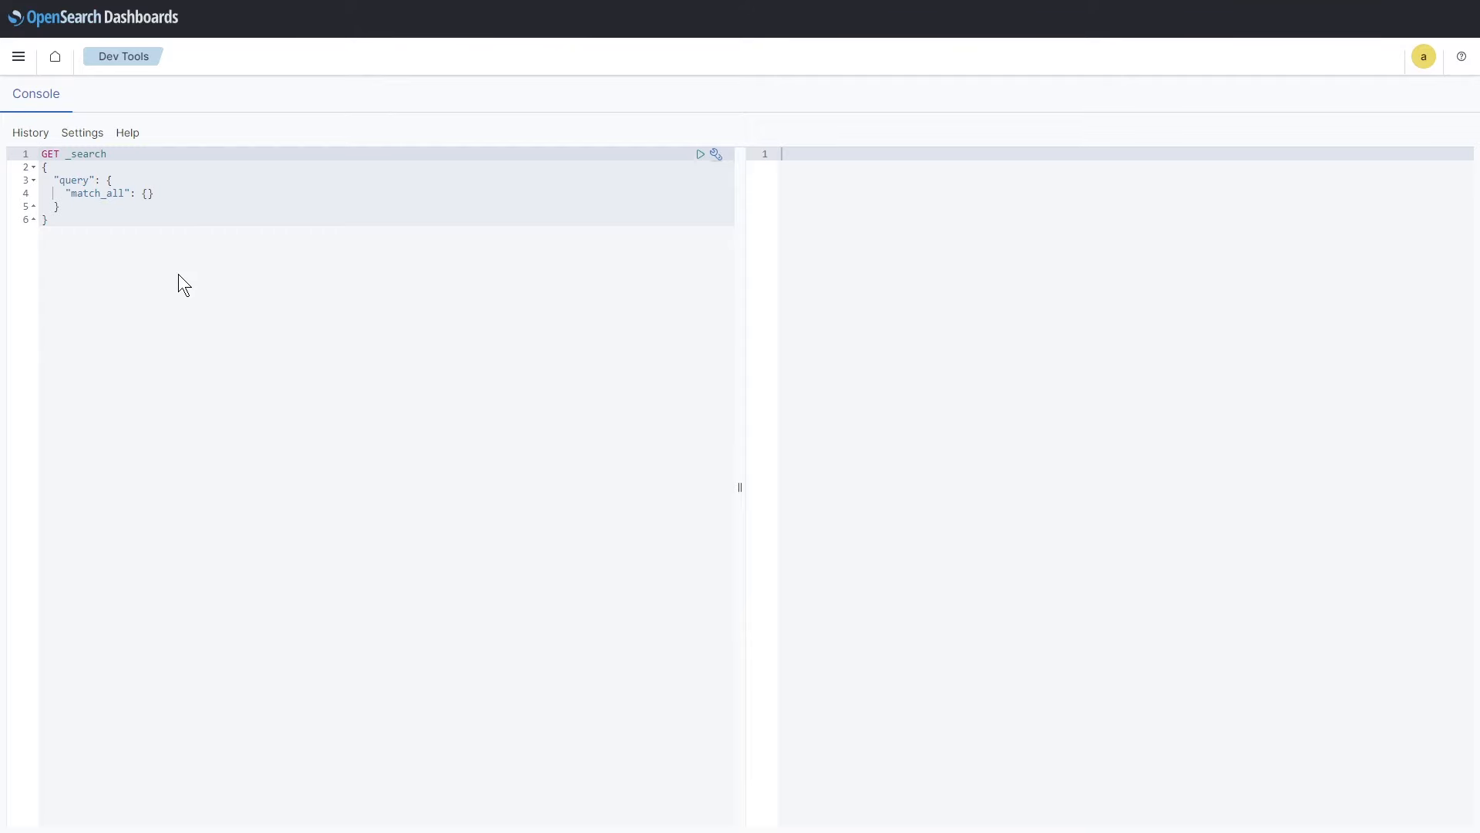
left_click(178, 275)
Step: Replace the request body with the pasted timestamp-range query and run it, returning 329 hits
left_click_drag(169, 236, 39, 170)
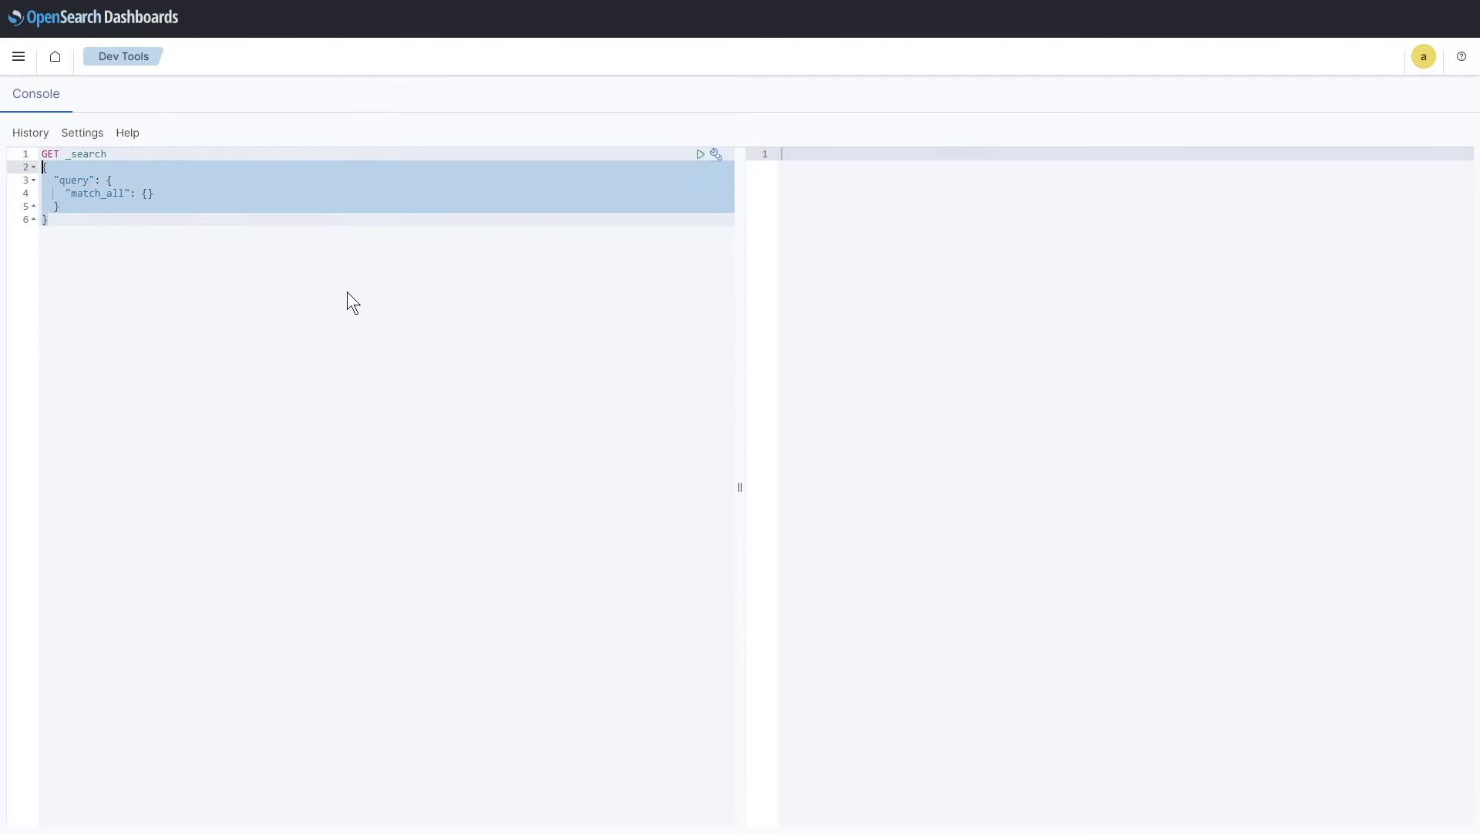
type("{   \"aggs\": {},   \"size\": 0,   \"stored_fields\": [     \"*\"   ],   \"script_fields\": {     \"hour_of_day\": {       \"script\": {         \"source\": \"doc['timestamp'].value.hourOfDay\",         \"lang\": \"painless\"       }     }   },   \"docvalue_fields\": [     {       \"field\": \"timestamp\",       \"format\": \"date_time\"     }   ],   \"_source\": {     \"excludes\": []   },   \"query\": {     \"bool\": {       \"must\": [],       \"filter\": [         {           \"match_all\": {}         },         {           \"range\": {             \"timestamp\": {               \"gte\": \"2023-09-15T17:00:47.778Z\",               \"lte\": \"2023-09-16T17:00:47.778Z\",               \"format\": \"strict_date_optional_time\"             }           }         }       ],       \"should\": [],       \"must_not\": []     }   } }")
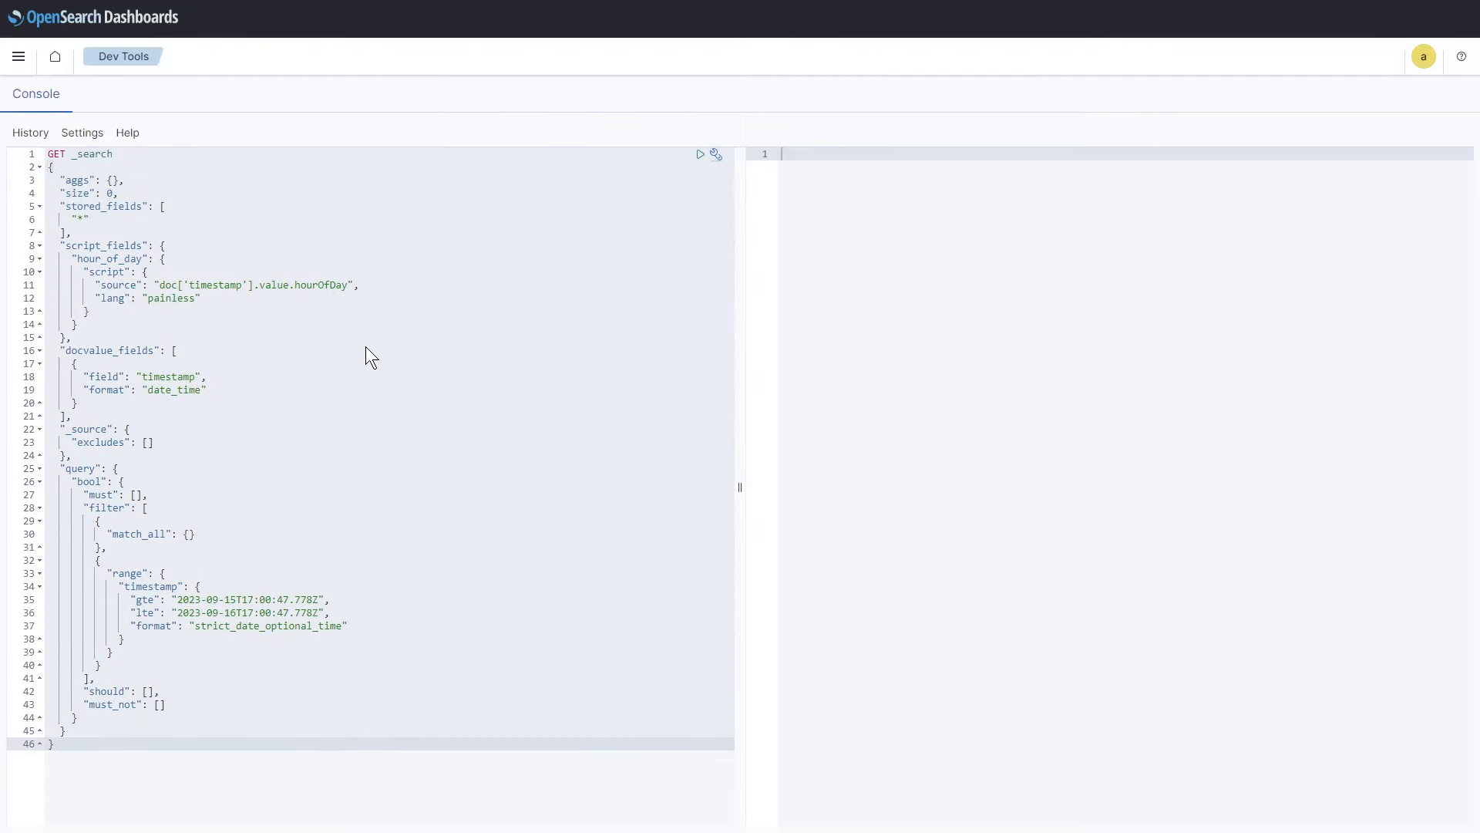
left_click(365, 346)
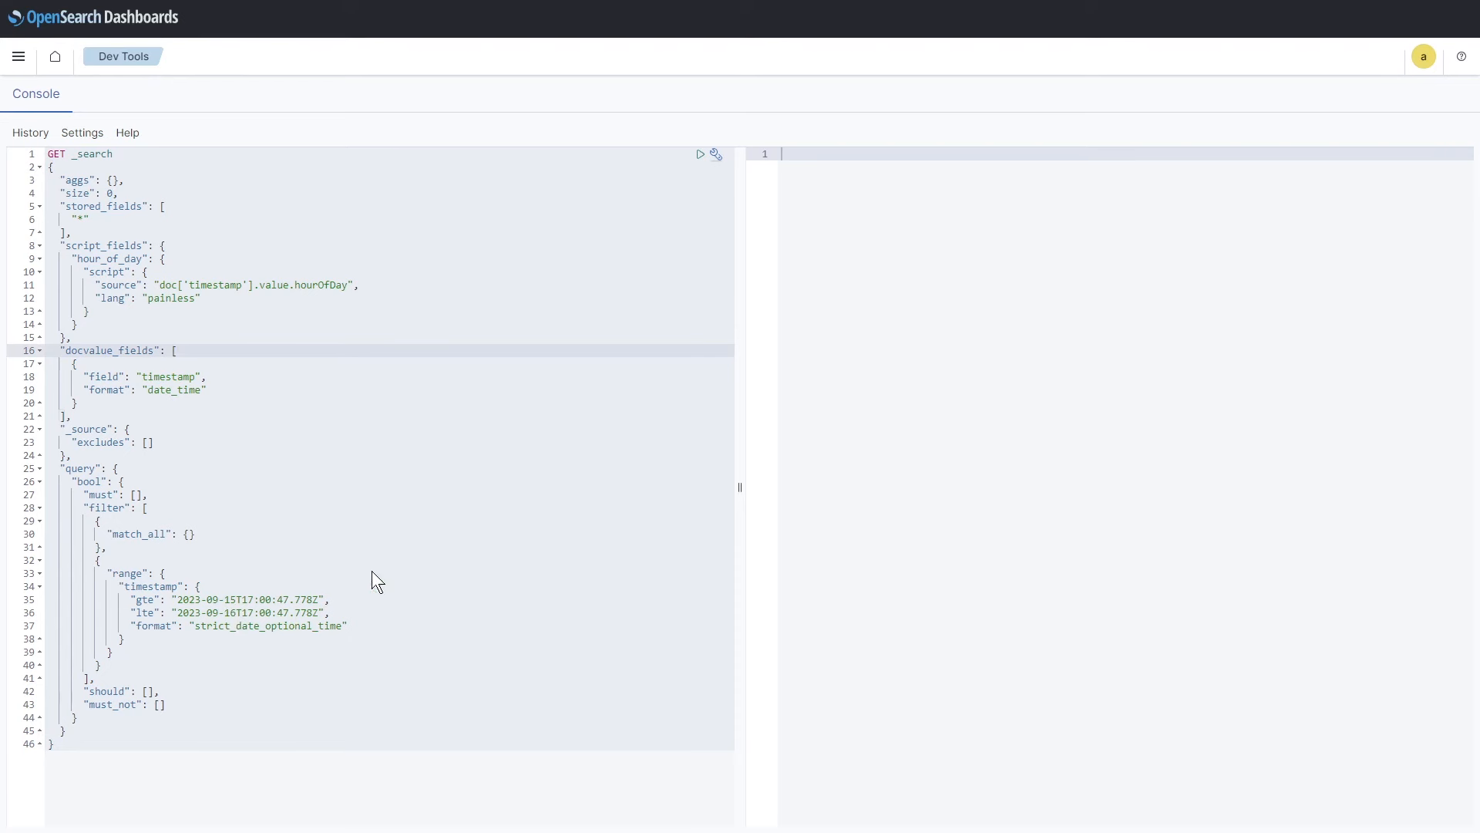
left_click(701, 155)
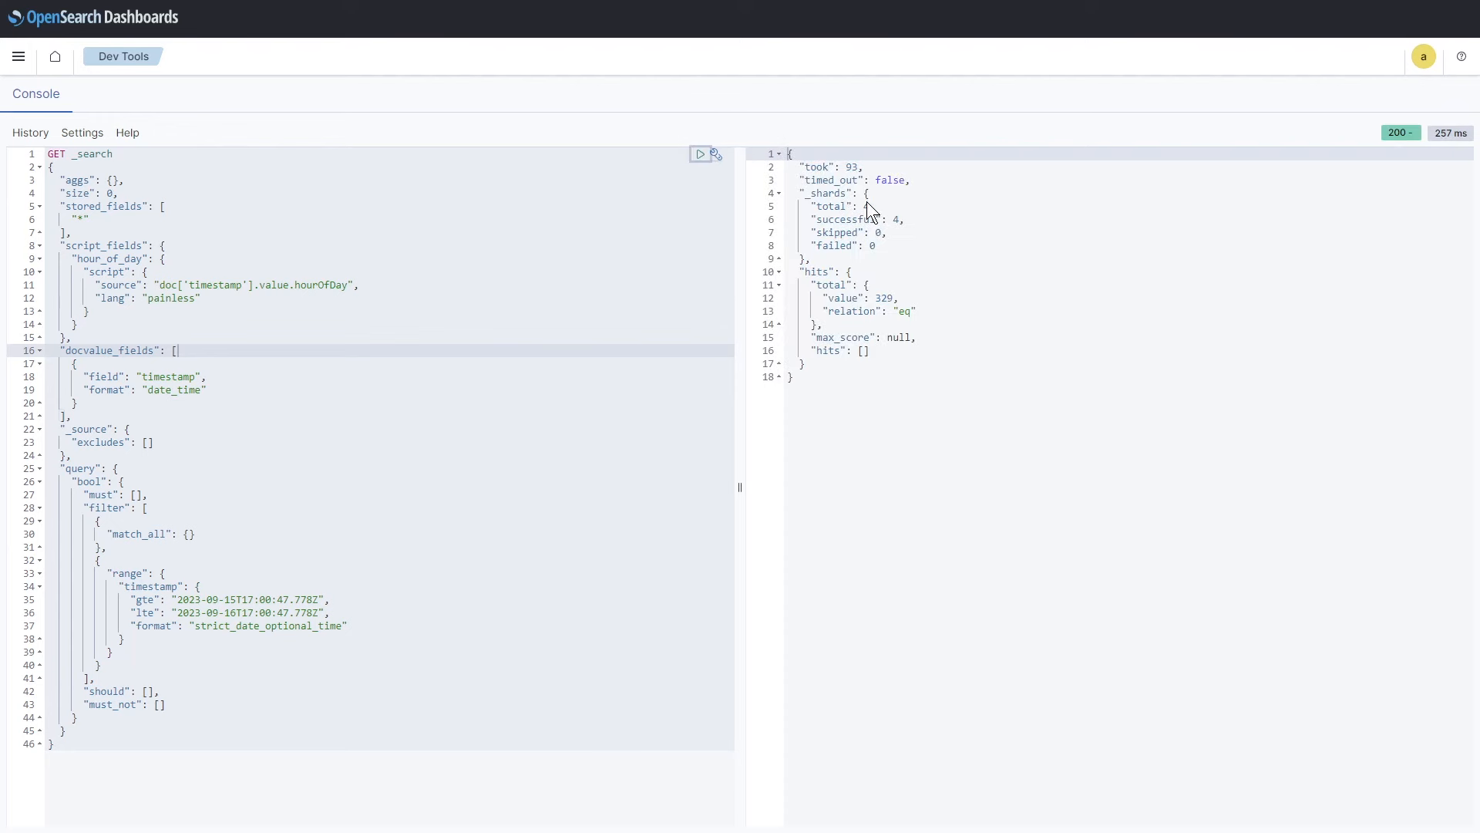
double_click(882, 298)
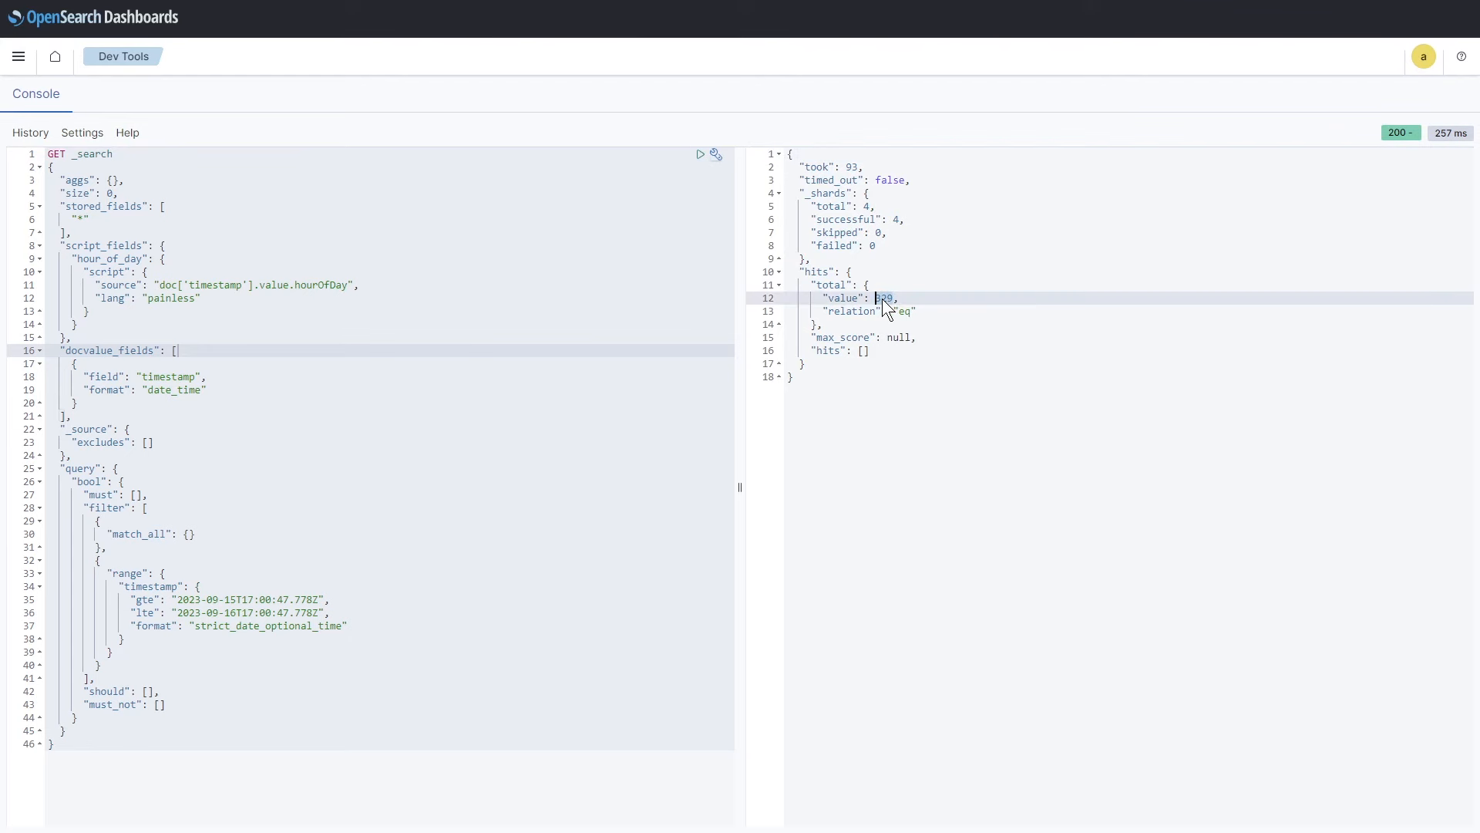
Step: Change the gte start date to 2023-09-10, rerun to get 1917 hits, and exit full screen
left_click(231, 613)
key("Up")
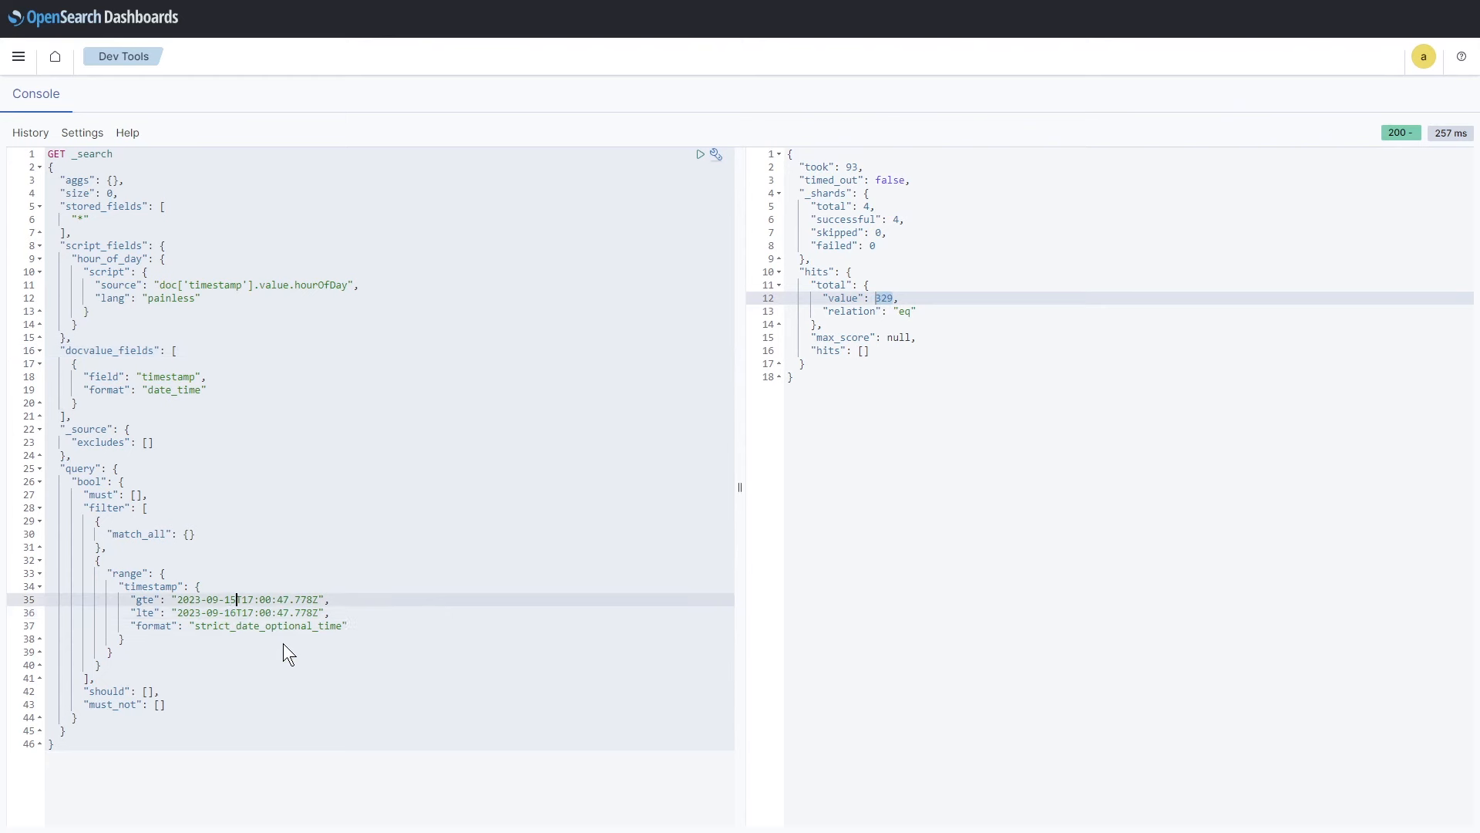
key("Delete")
type("0")
left_click(700, 154)
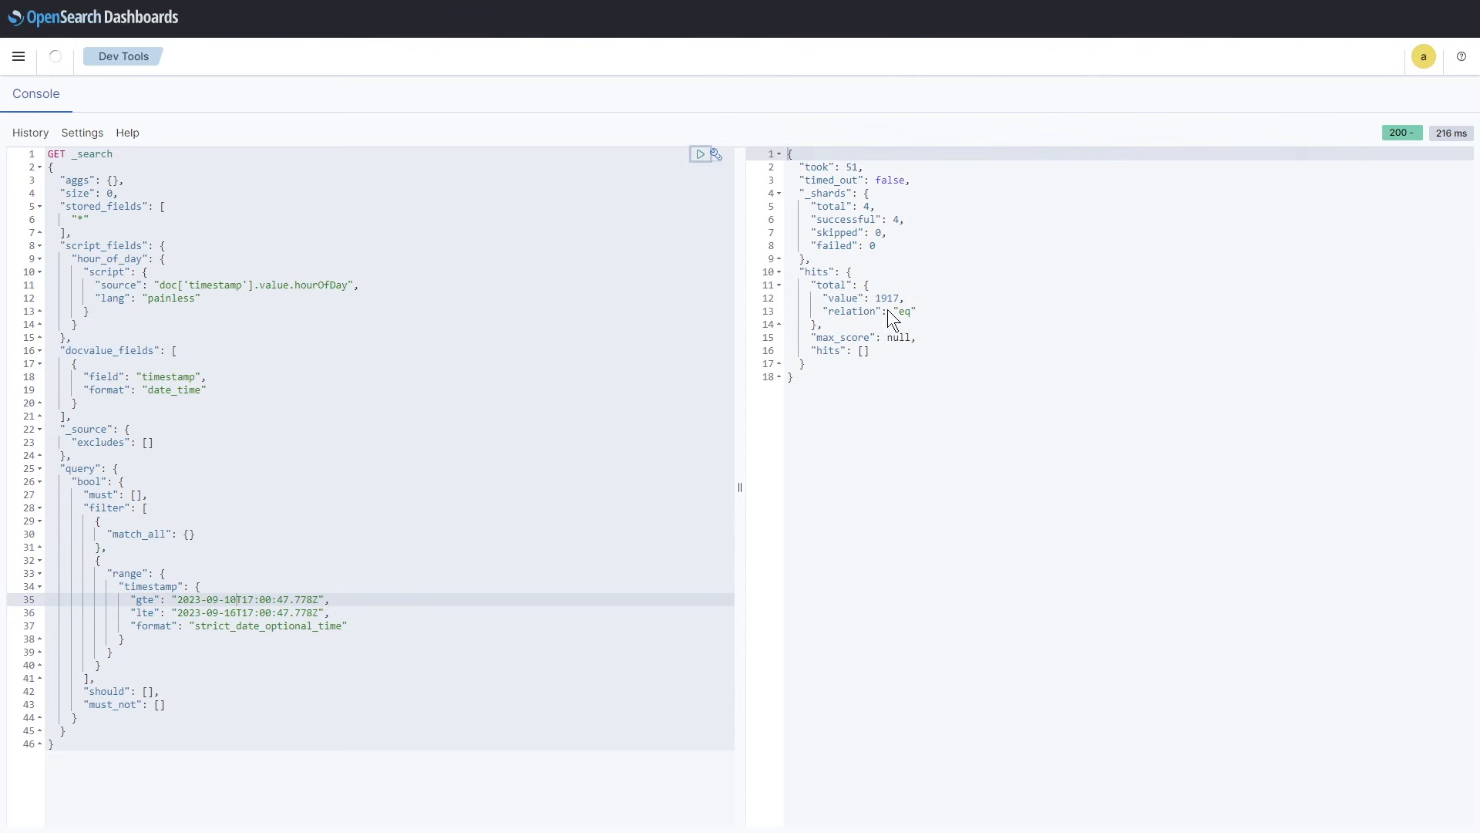
left_click_drag(876, 299, 903, 299)
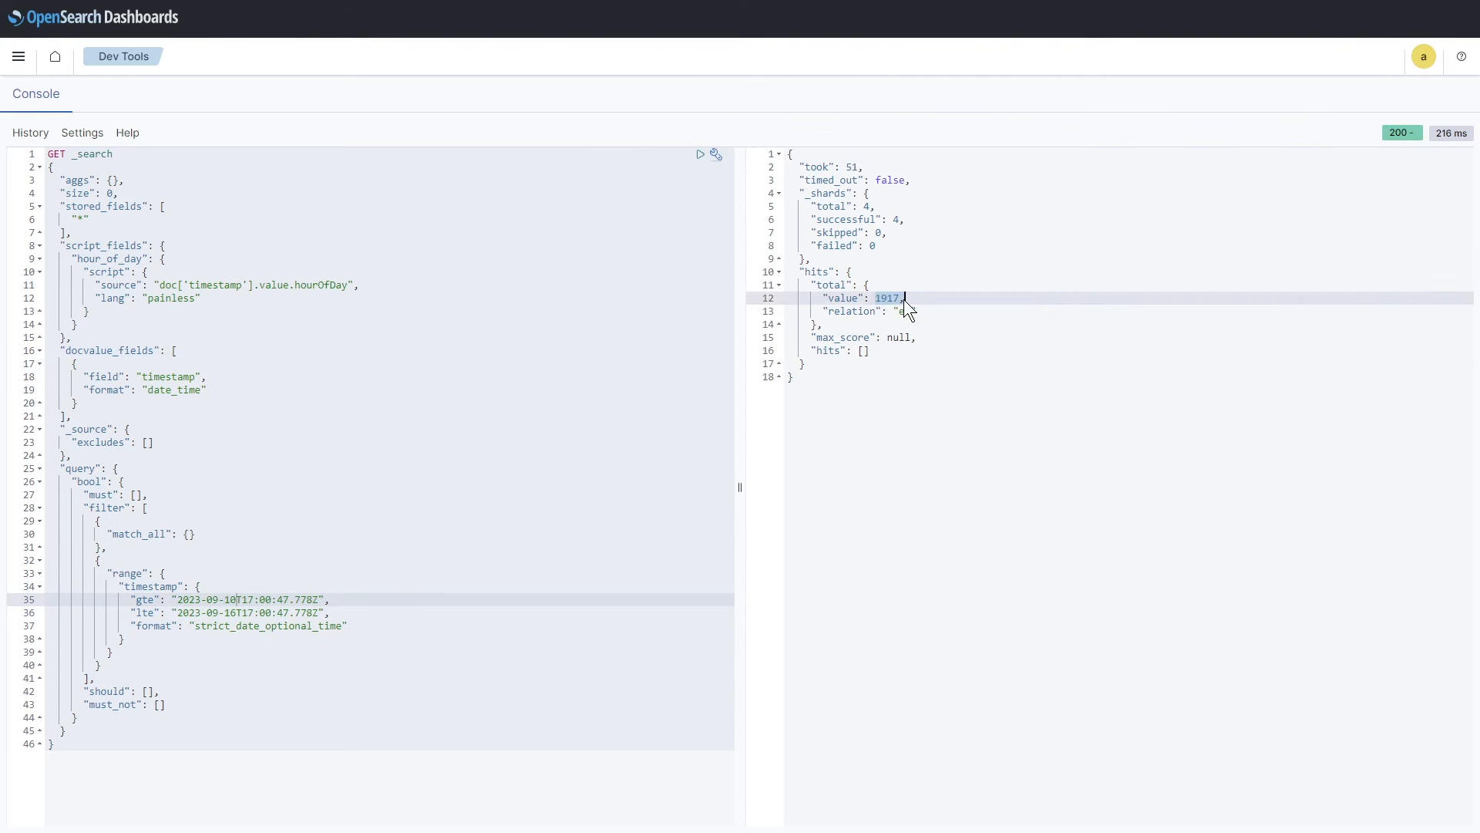
left_click(972, 323)
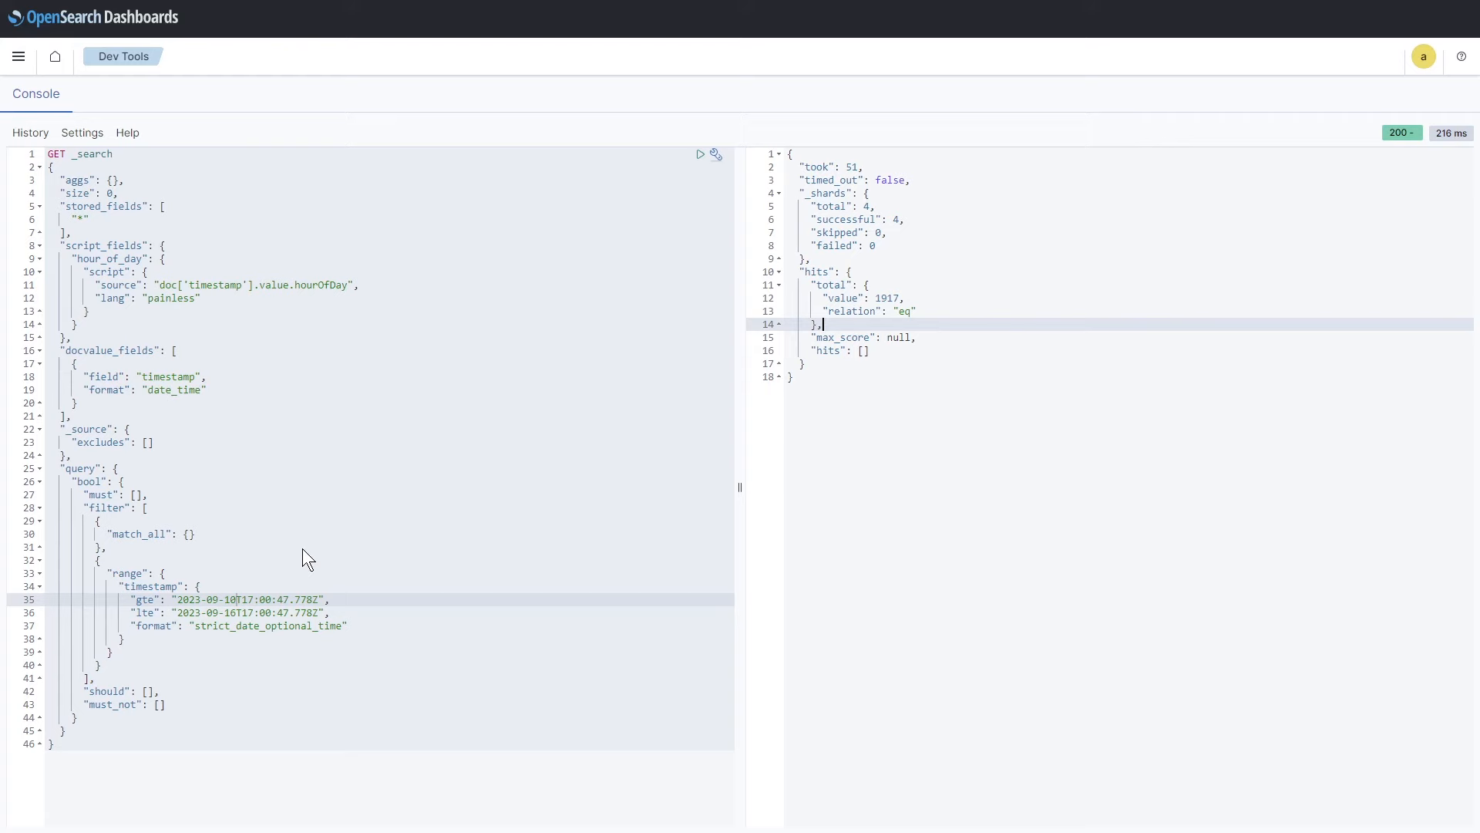
key("F11")
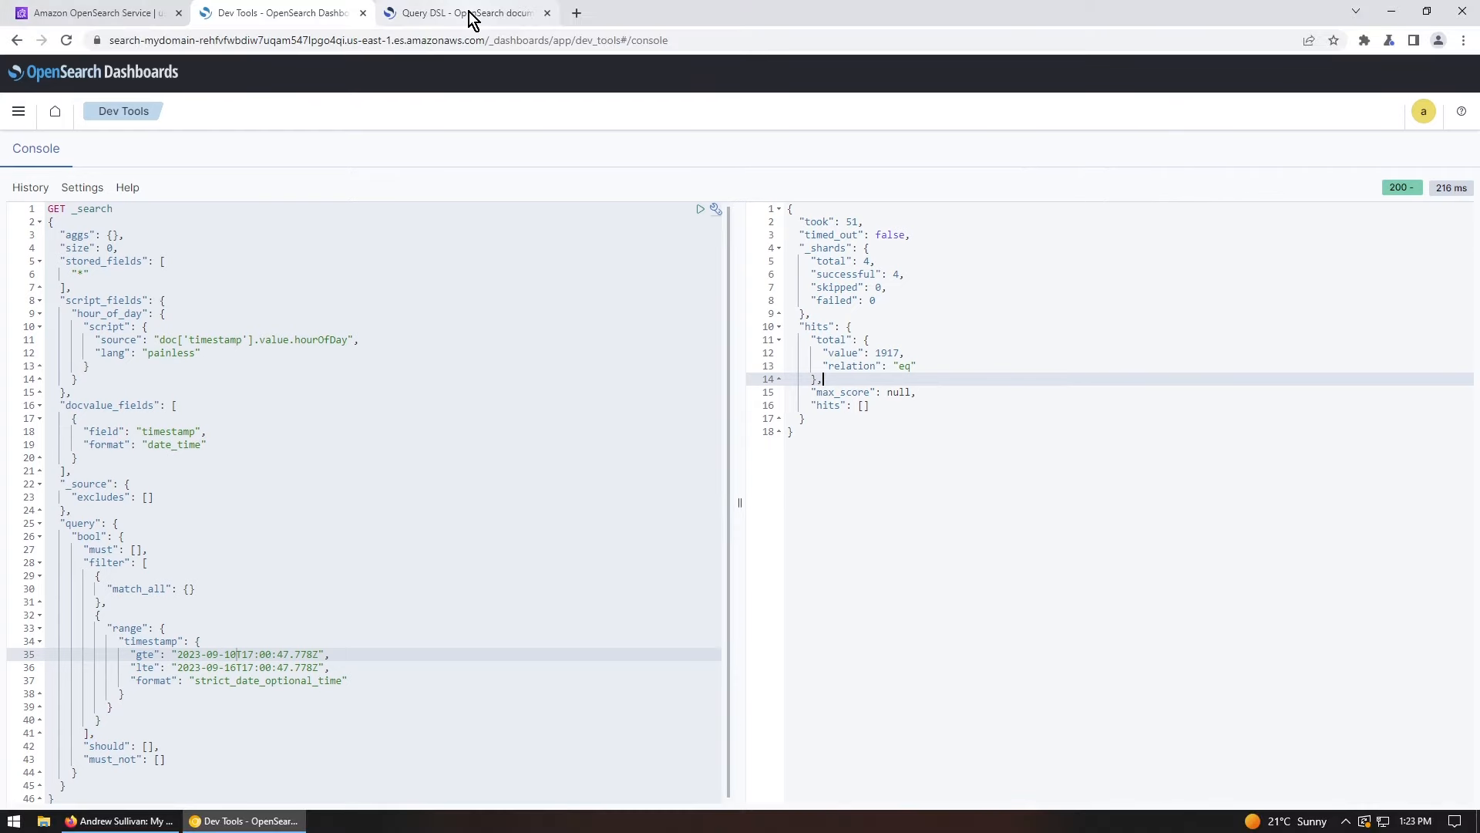
Step: Switch to the Query DSL documentation tab and scroll through the page
left_click(472, 16)
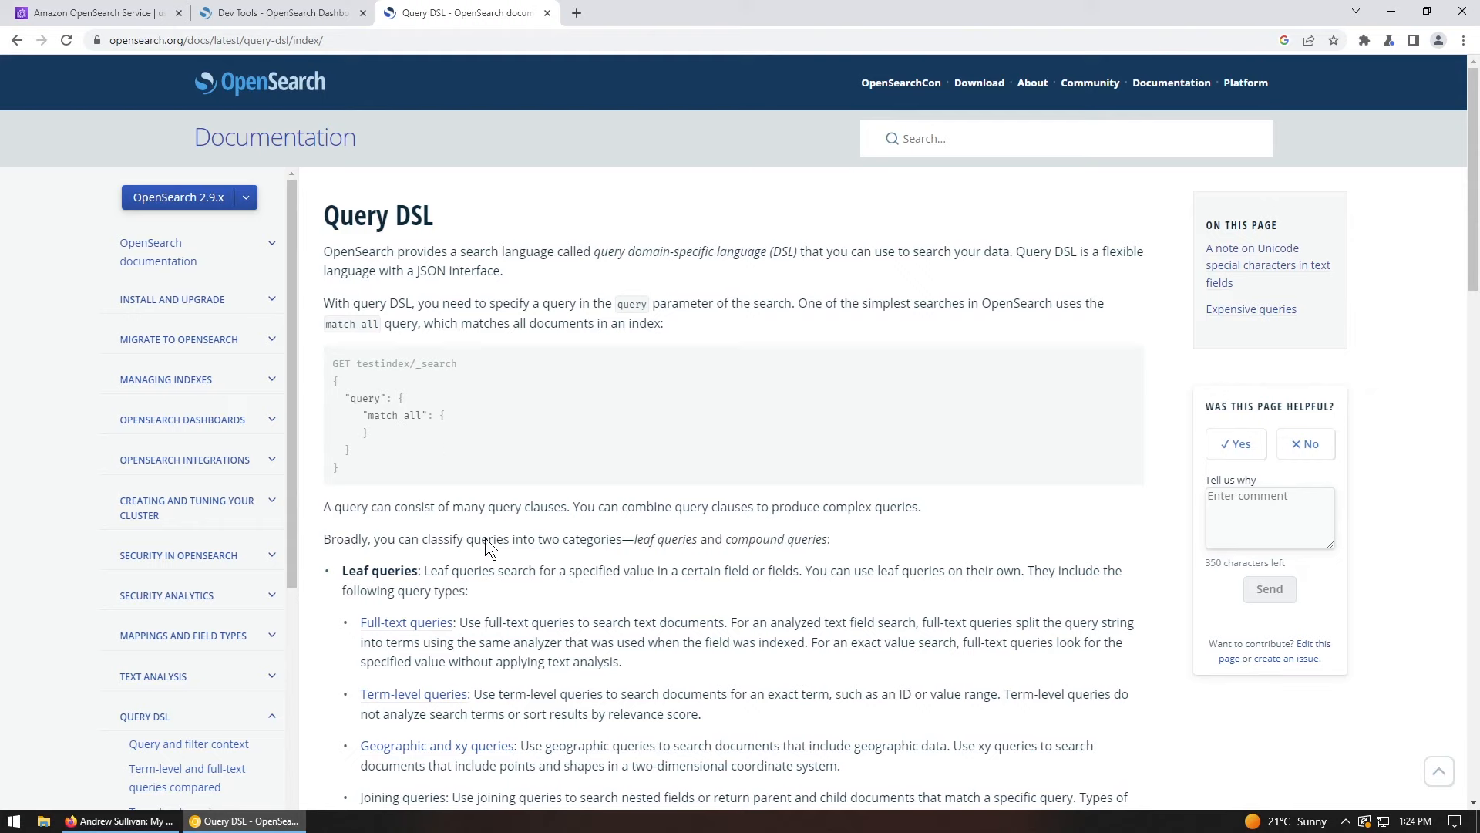
scroll(484, 547, "down", 9)
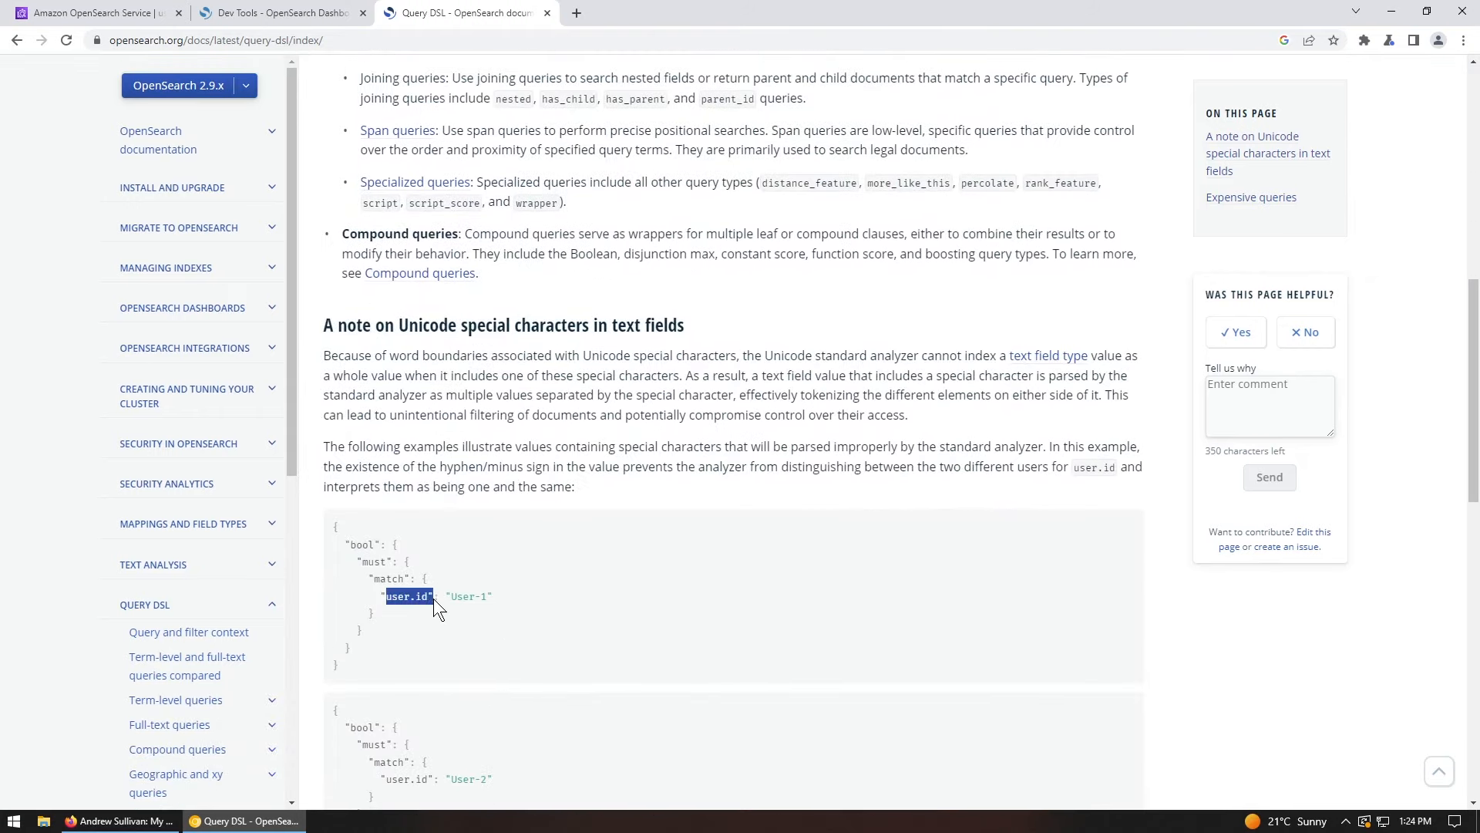
left_click(543, 646)
scroll(540, 732, "down", 5)
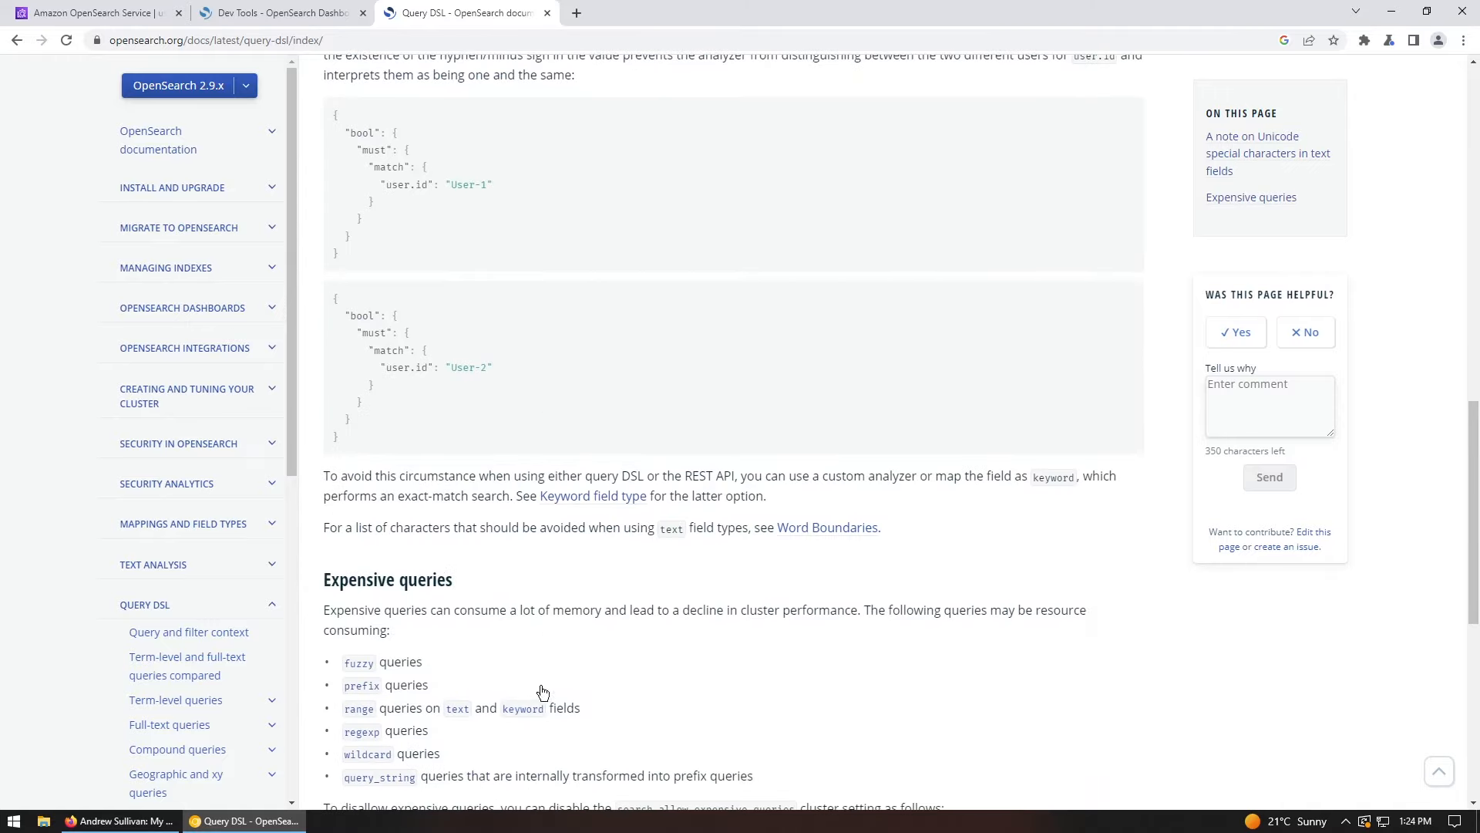
scroll(374, 333, "down", 4)
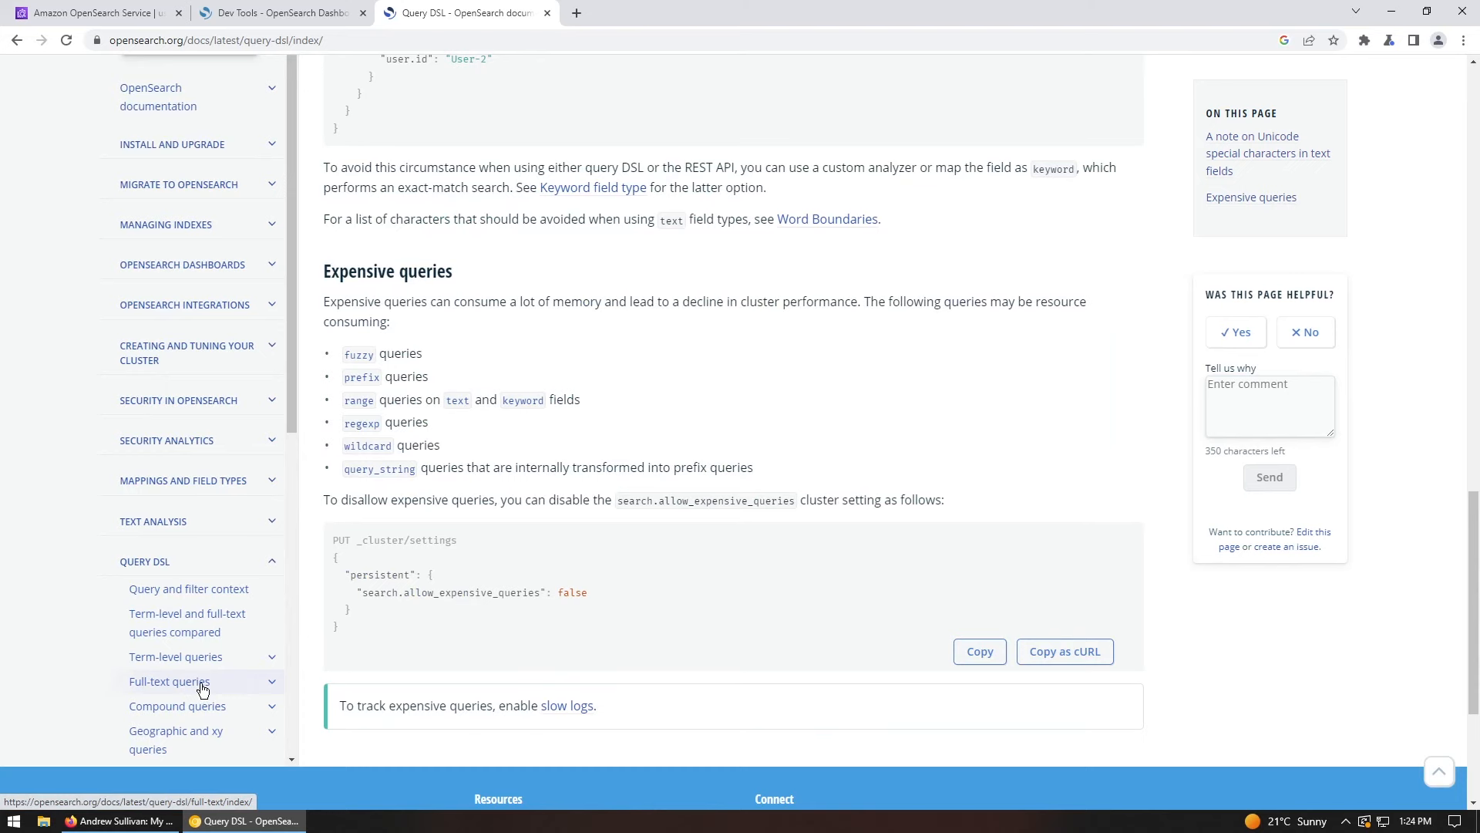
Step: Open 'Term-level and full-text queries compared' and scroll to its phrase-search example
left_click(211, 631)
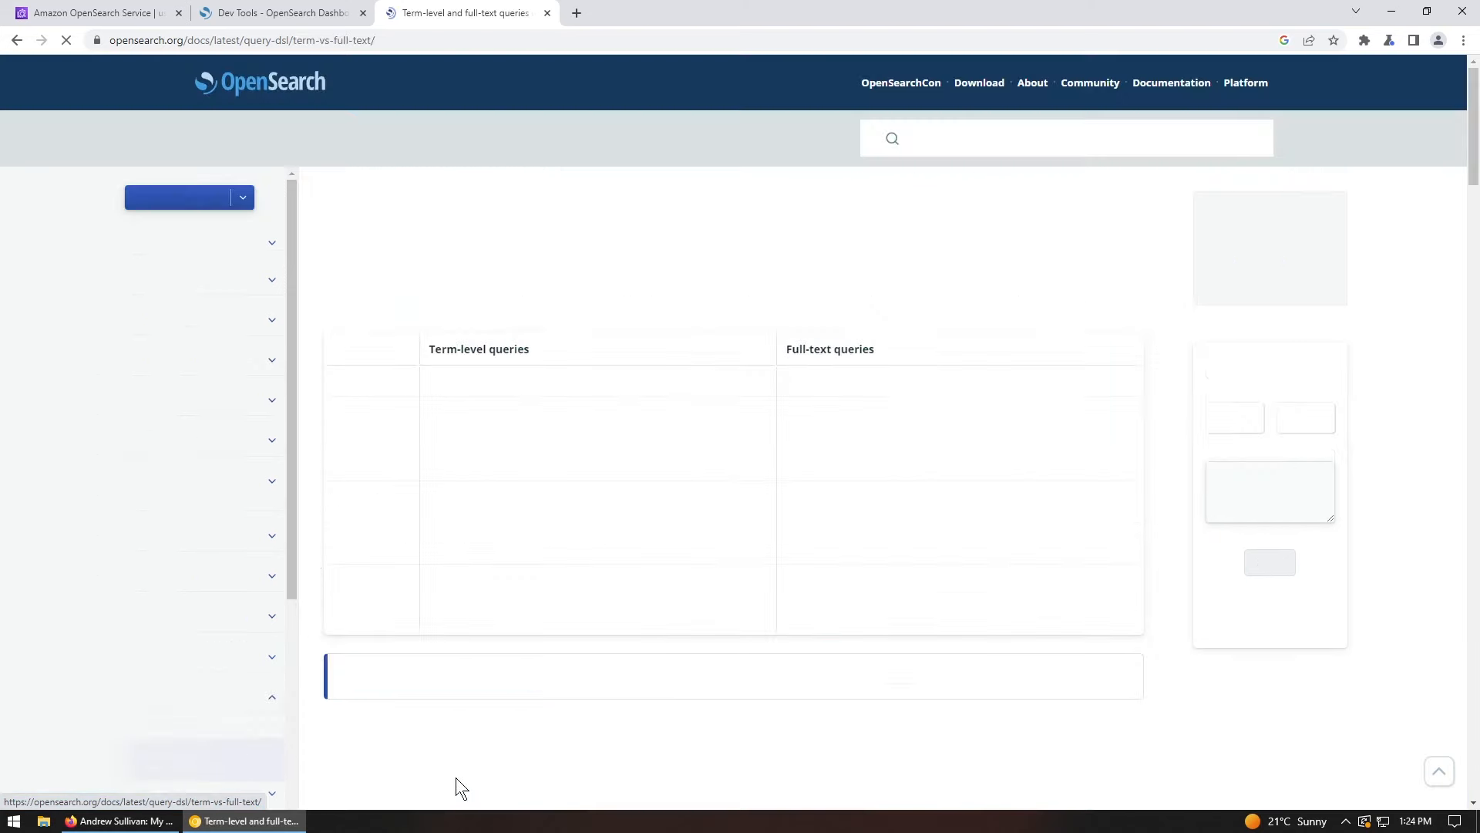
scroll(548, 714, "down", 5)
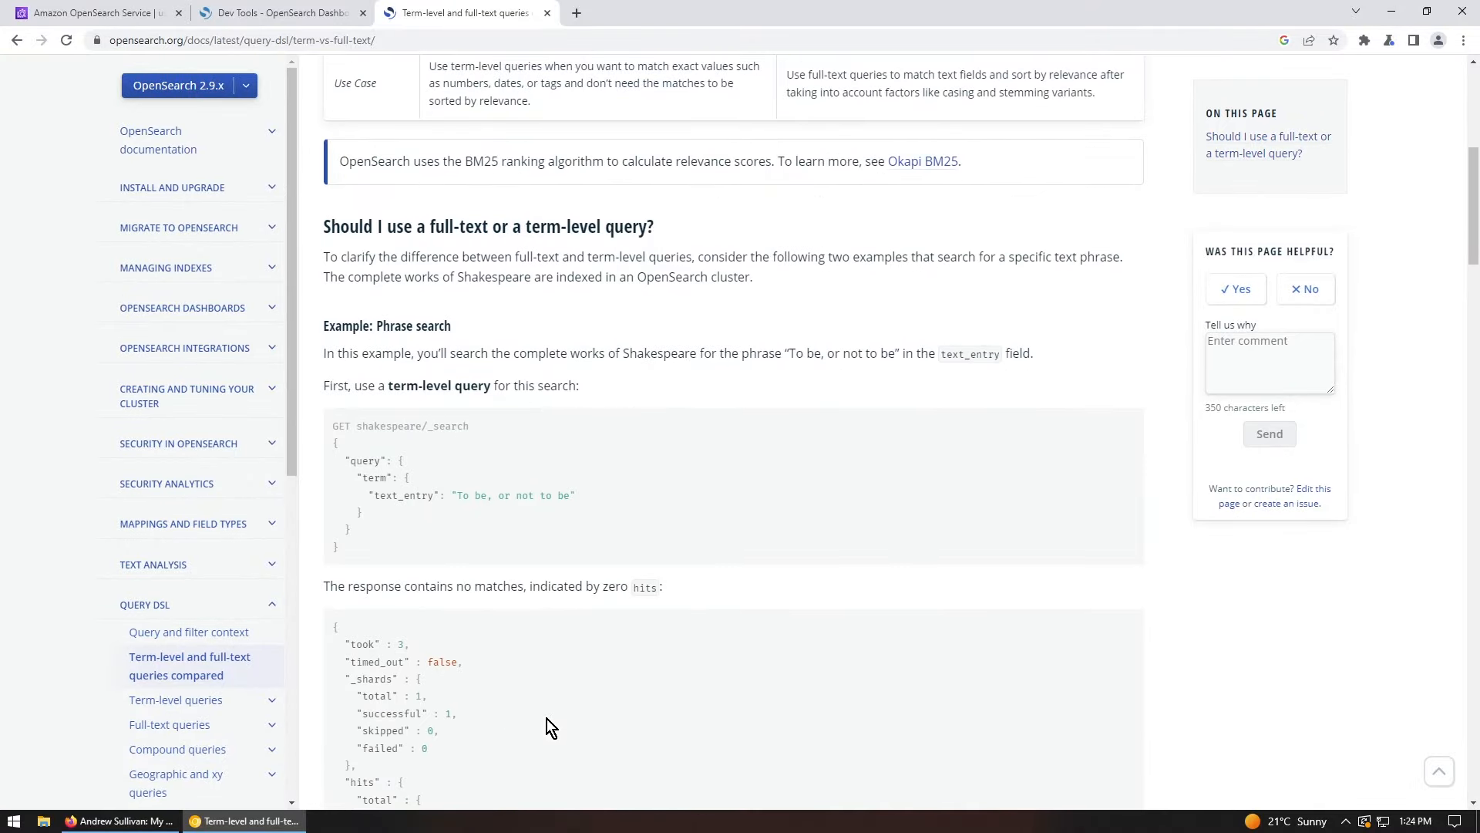
scroll(547, 719, "down", 3)
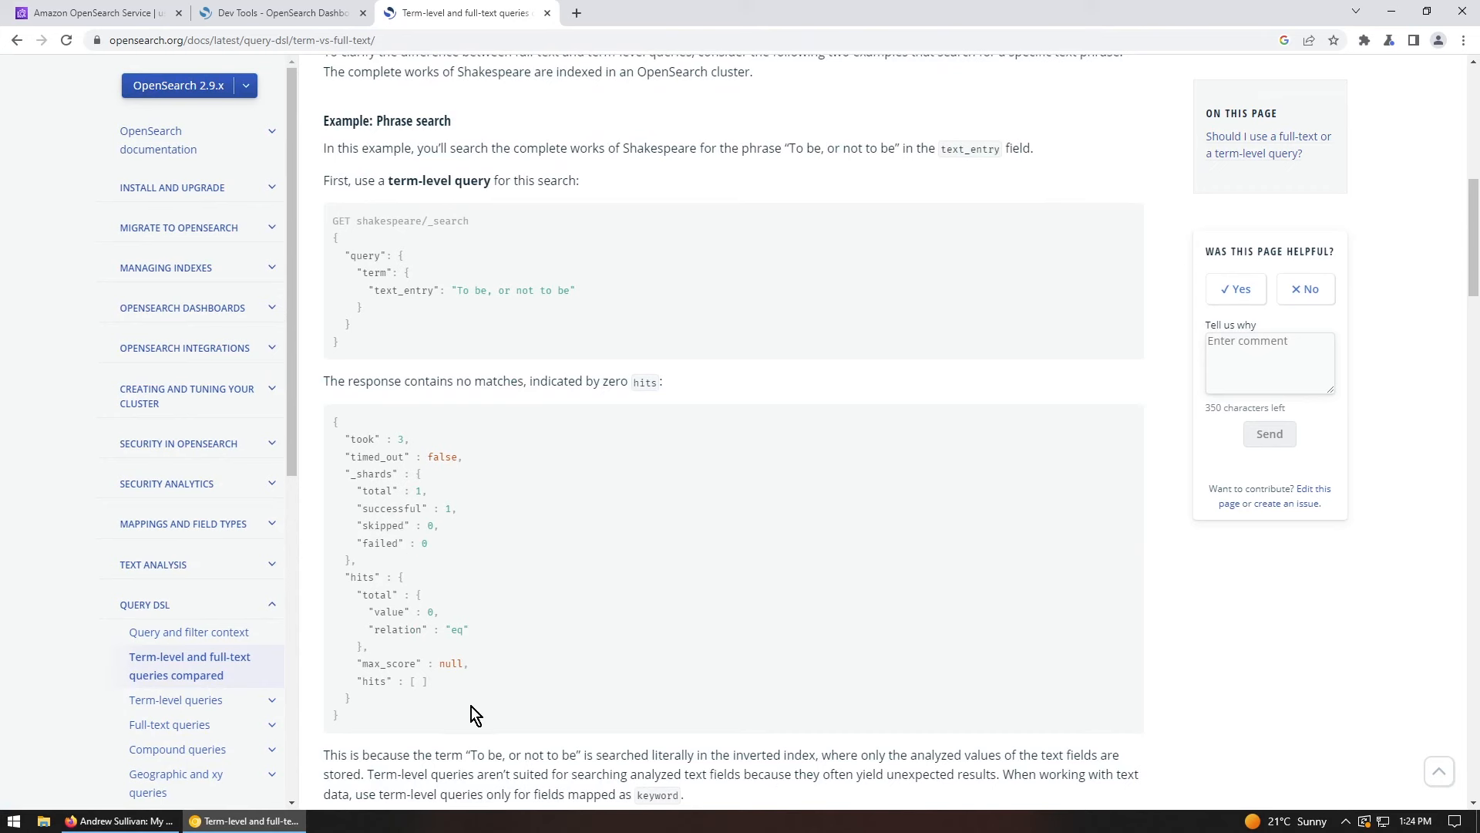
Step: Delete the mydomain OpenSearch Service domain, confirming by entering 'mydomain'
left_click(133, 9)
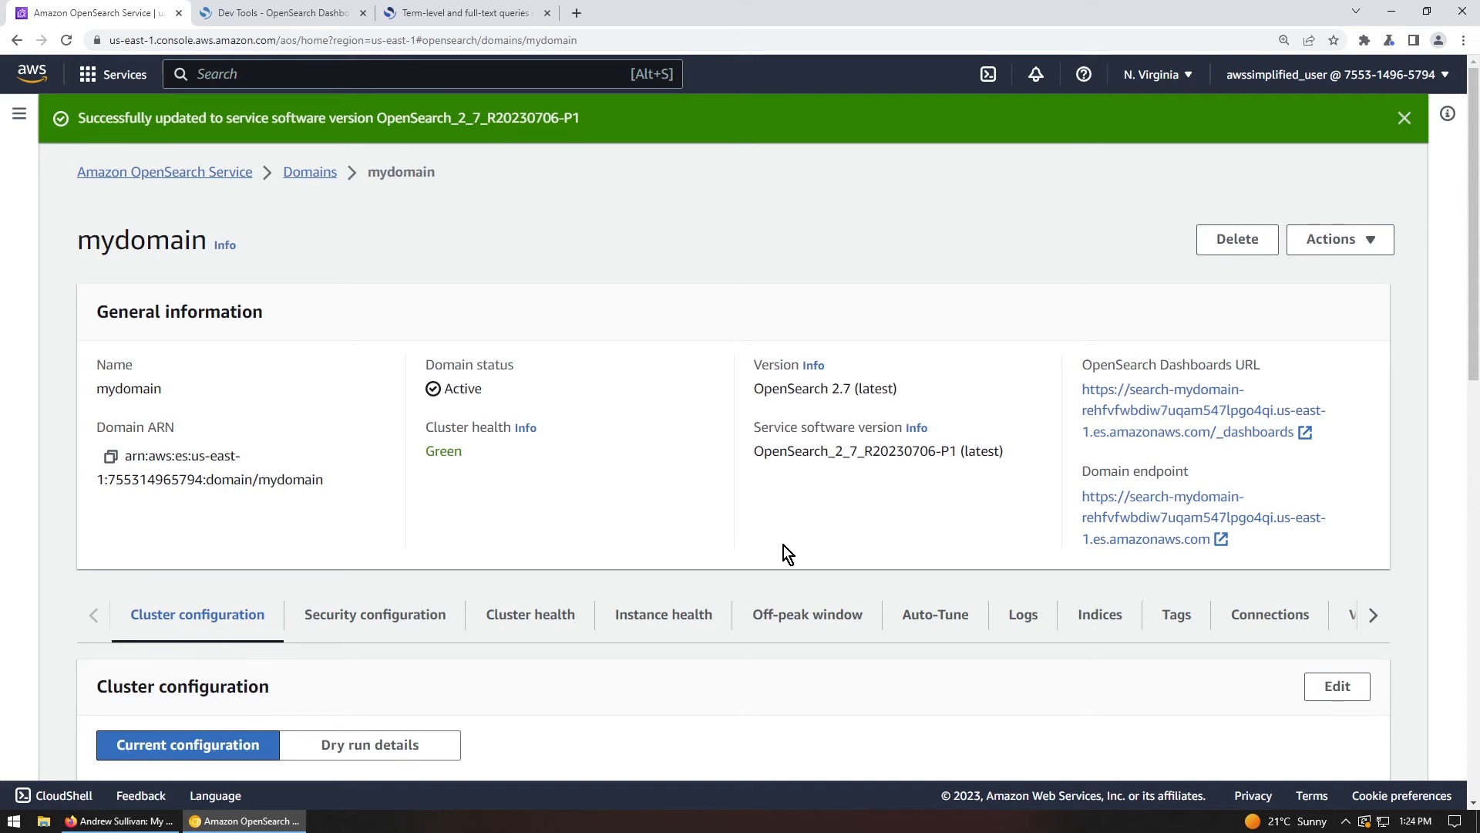
left_click(1238, 245)
left_click(557, 532)
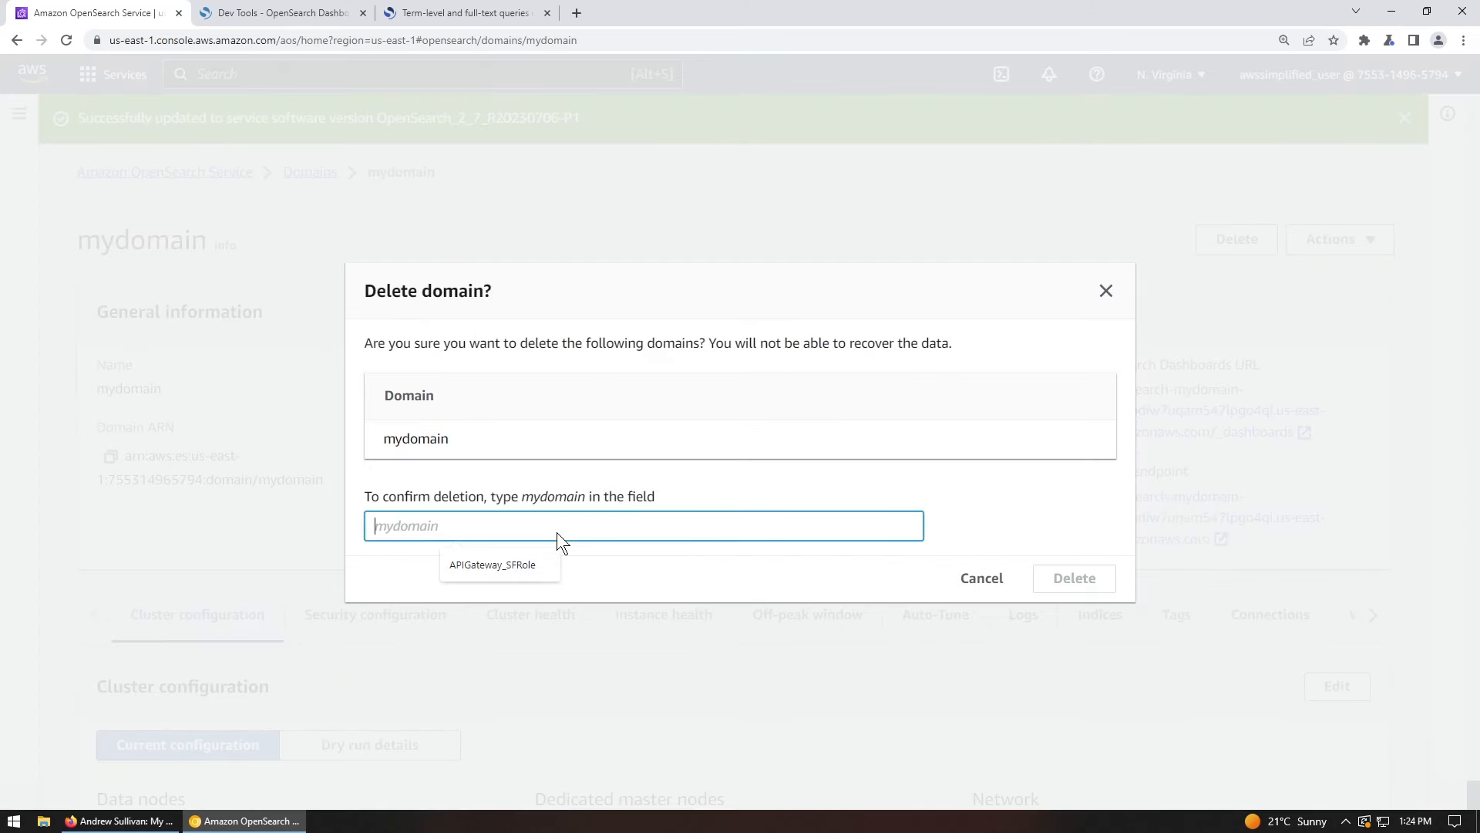
type("mydomain")
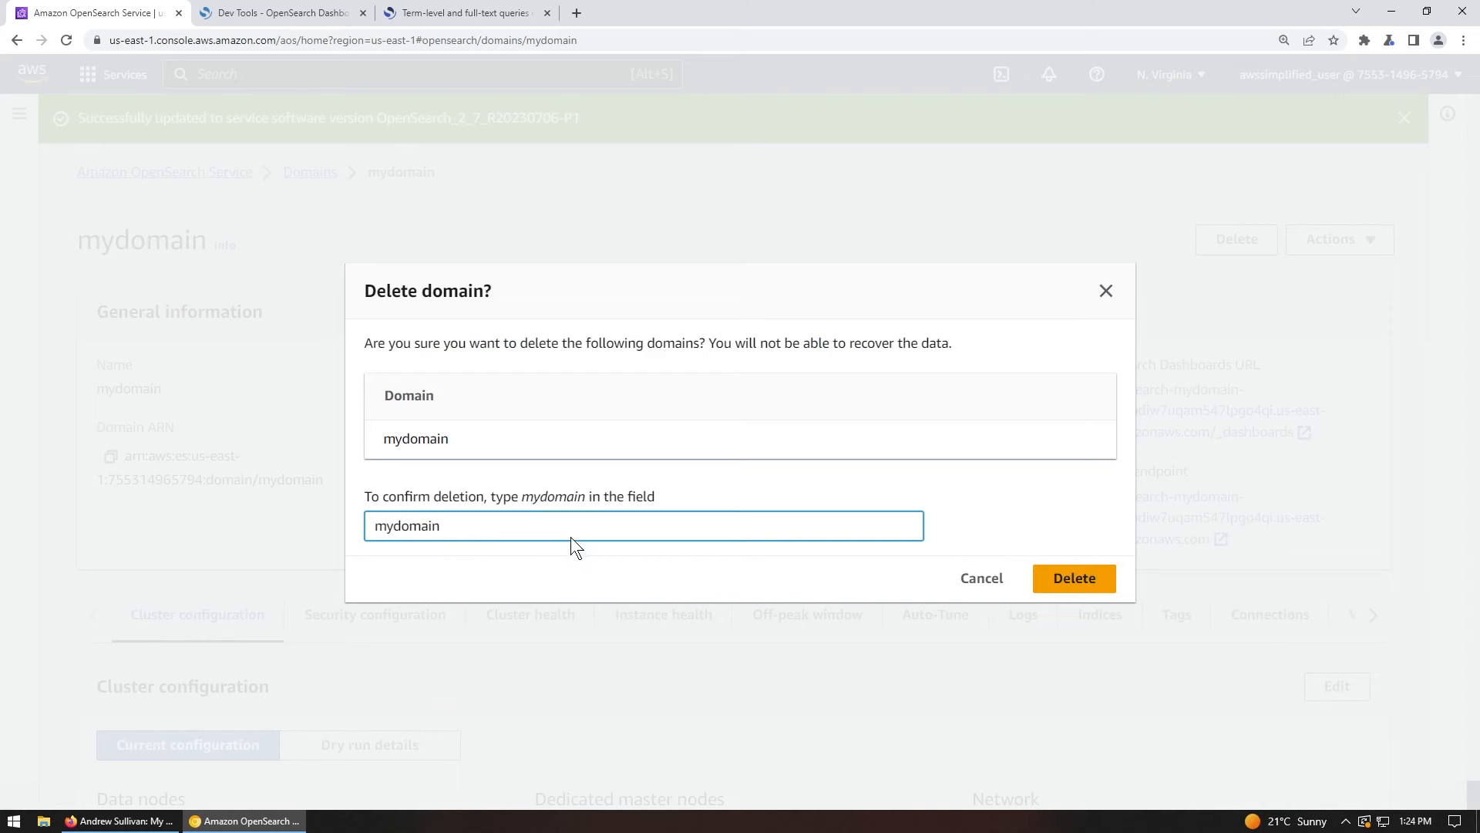
left_click(1083, 585)
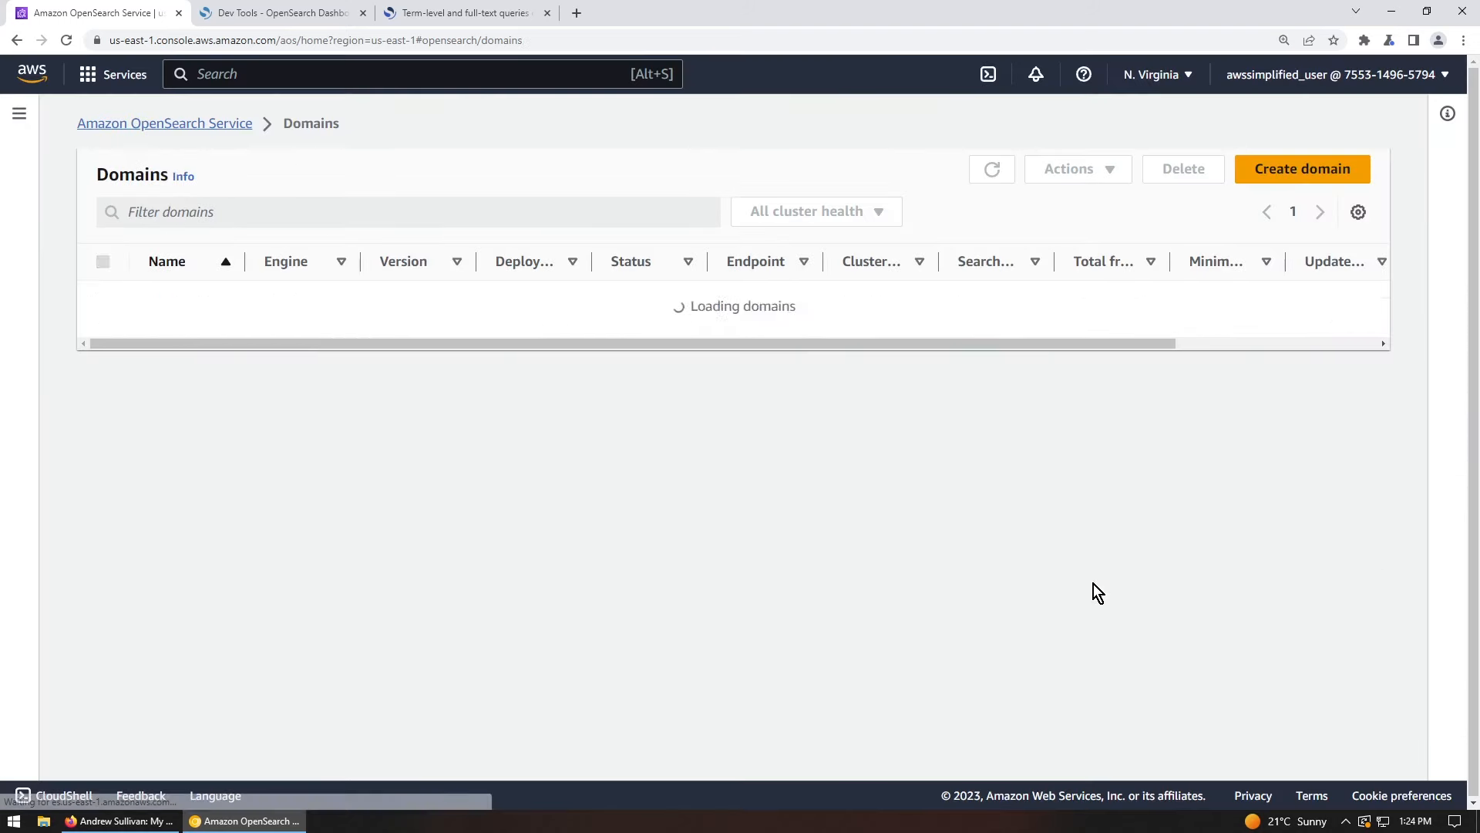